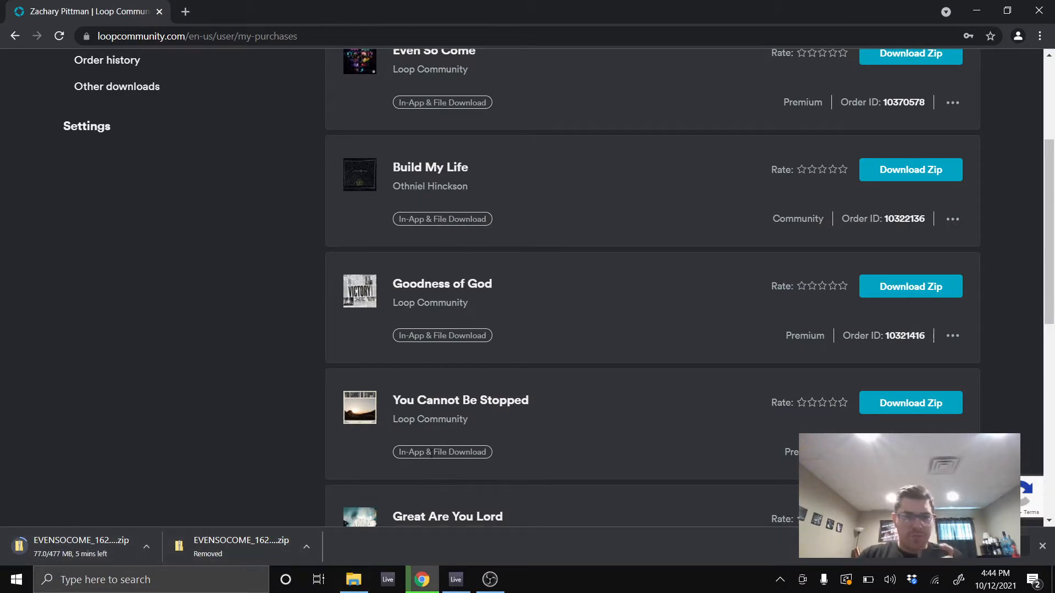
- Switch to Ableton Live and try to move the EVENSOCOME_162_G folder inside EvenSoCome_162 to the trash
scroll(605, 230, up, 4)
scroll(632, 264, down, 1)
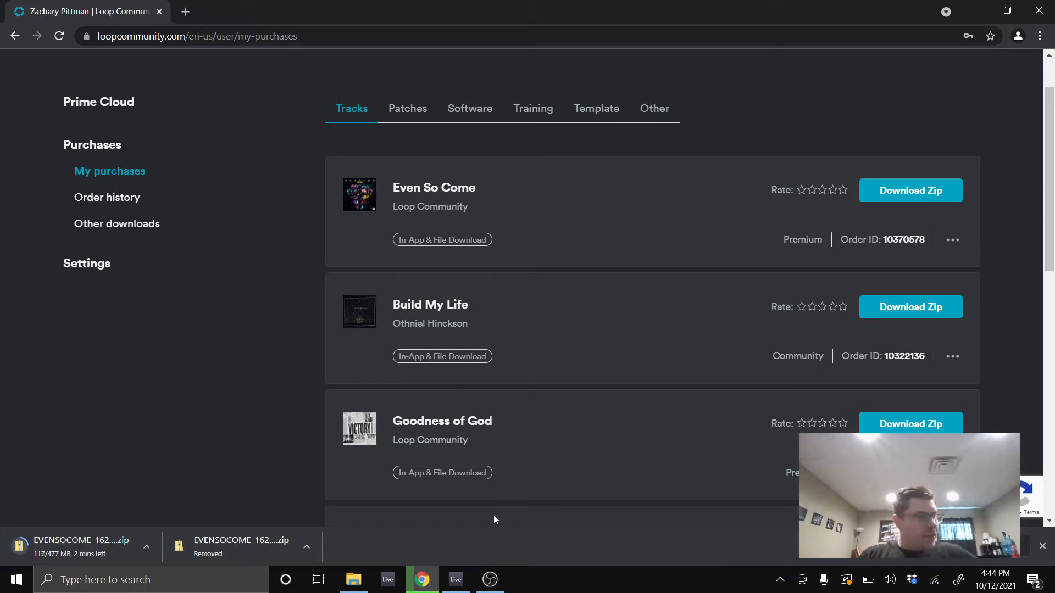
click(455, 578)
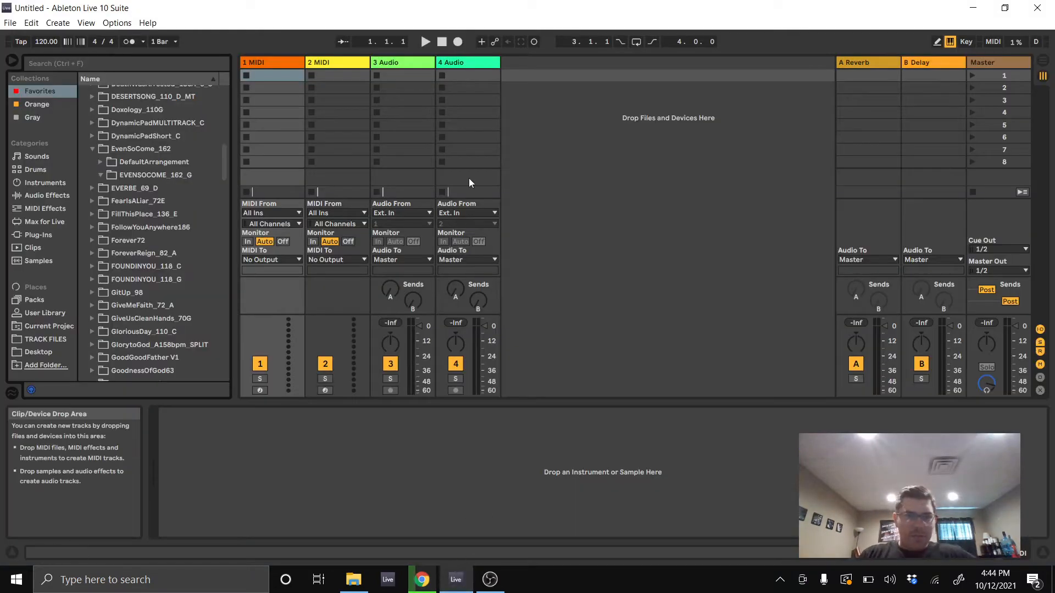
right_click(124, 175)
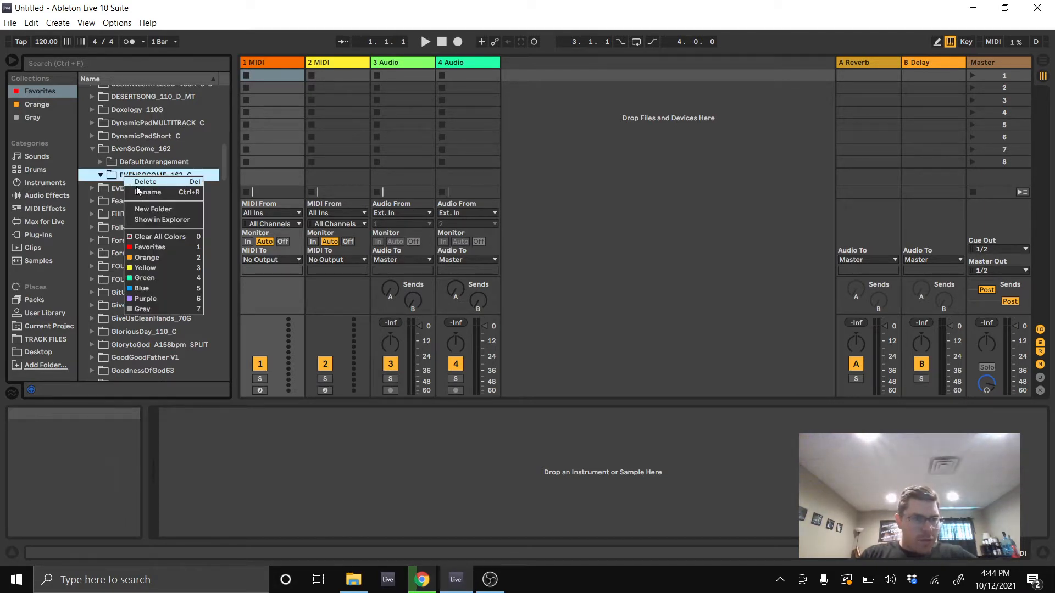
click(137, 185)
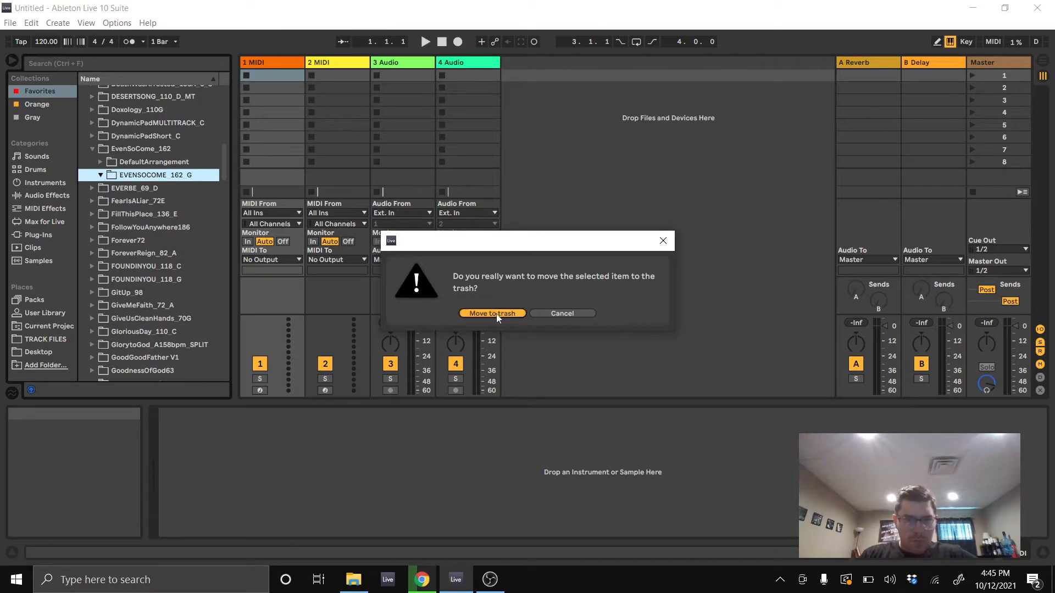
click(492, 313)
click(528, 314)
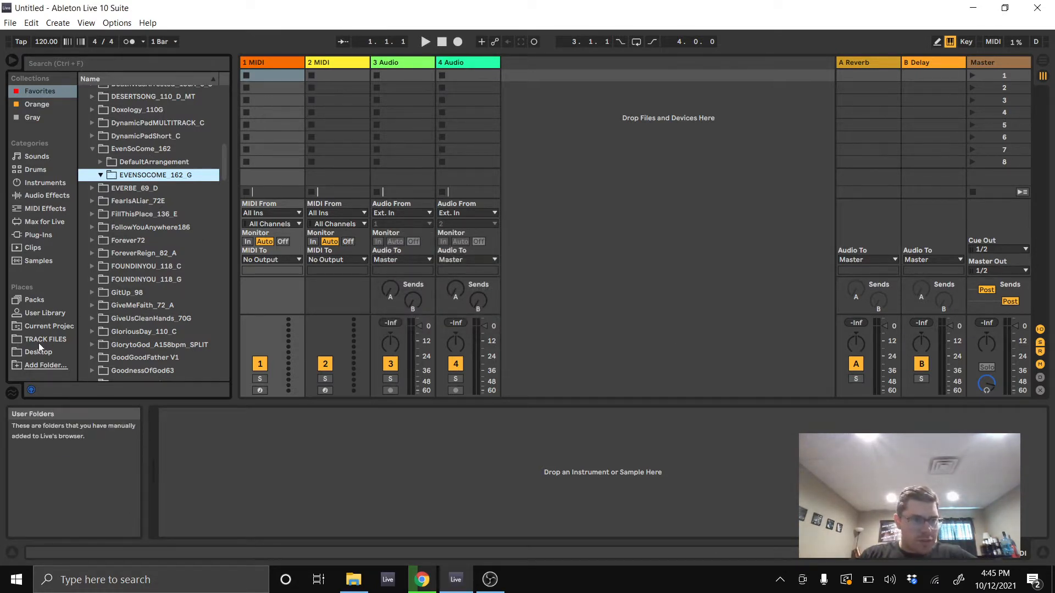
- Browse the Tracks folder in TRACK FILES and check the EVENSOCOME_162_G folder inside EvenSoCome_162
click(41, 326)
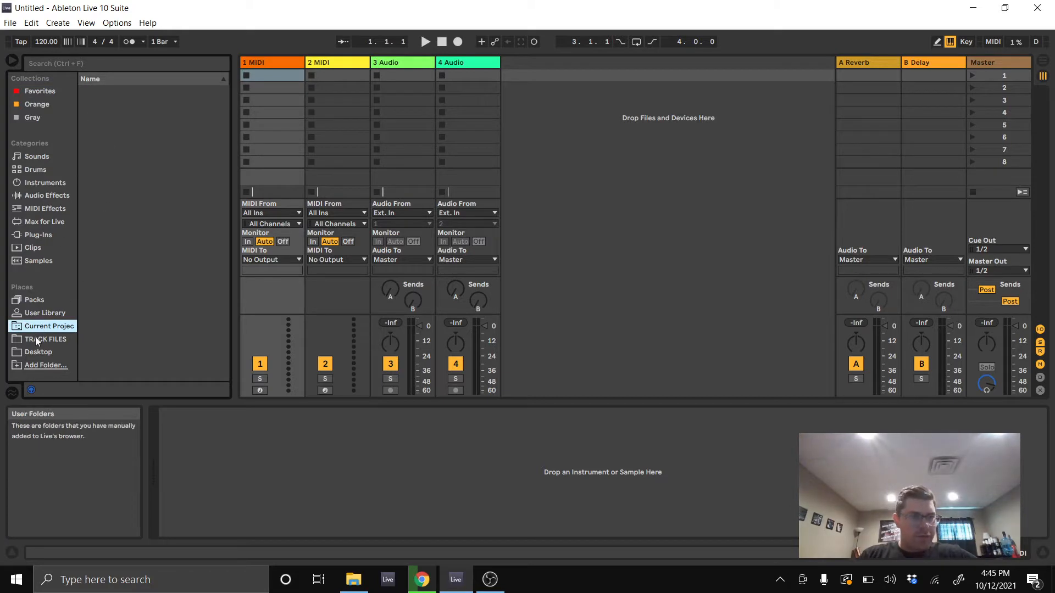
click(38, 339)
click(84, 131)
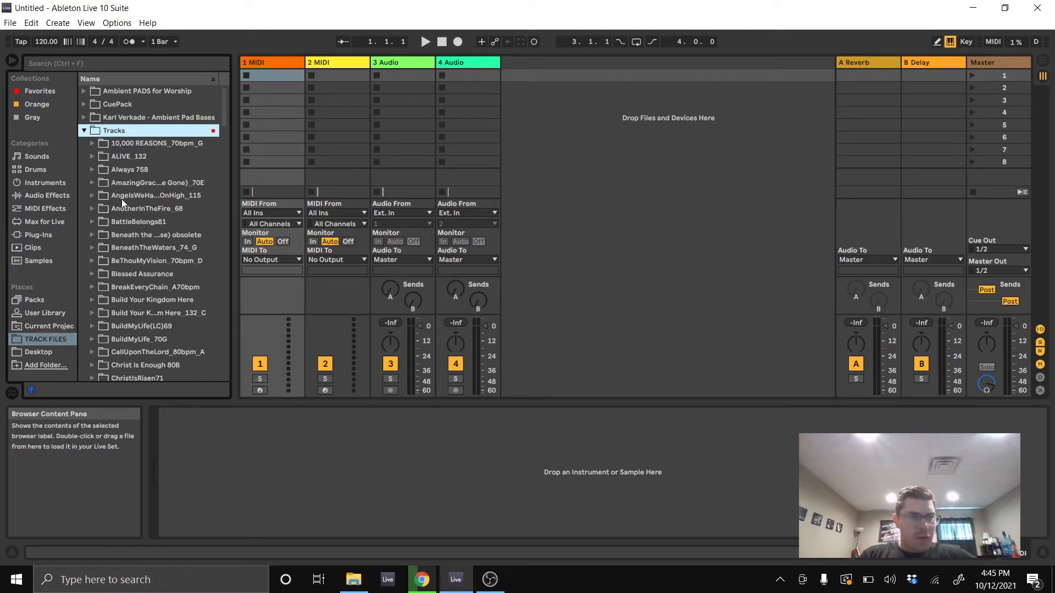
scroll(121, 199, down, 5)
scroll(123, 296, down, 1)
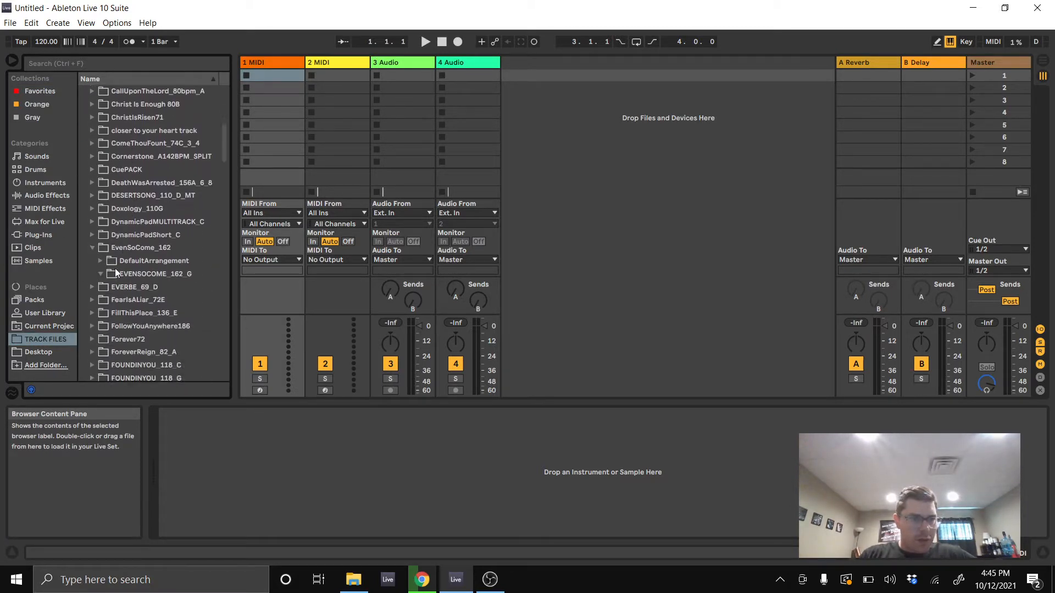
click(126, 273)
click(100, 274)
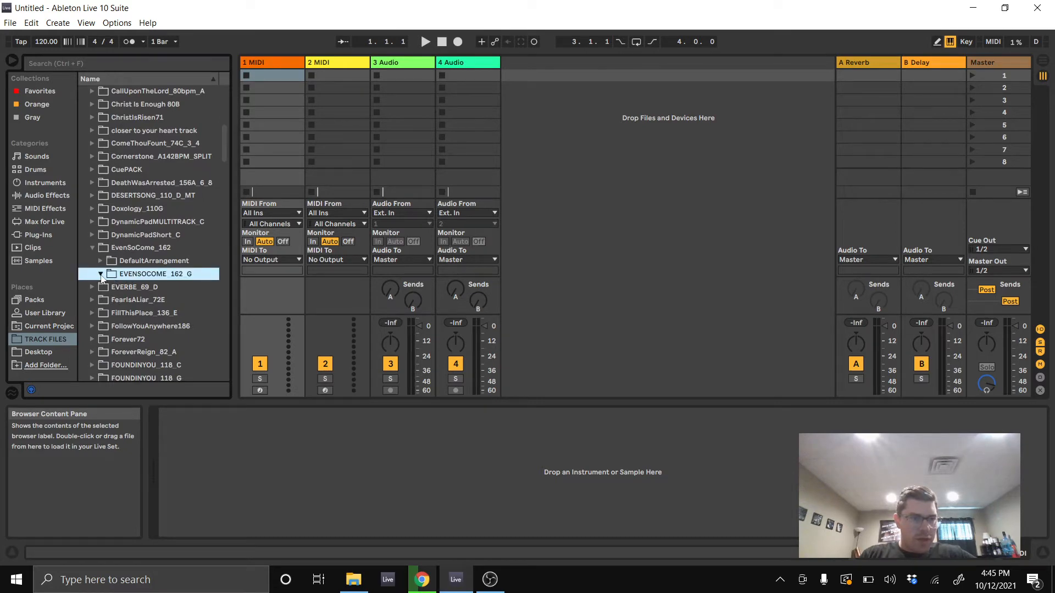
- Close Ableton Live and delete the EVENSOCOME_162_G folder from EvenSoCome_162 in File Explorer
click(1036, 6)
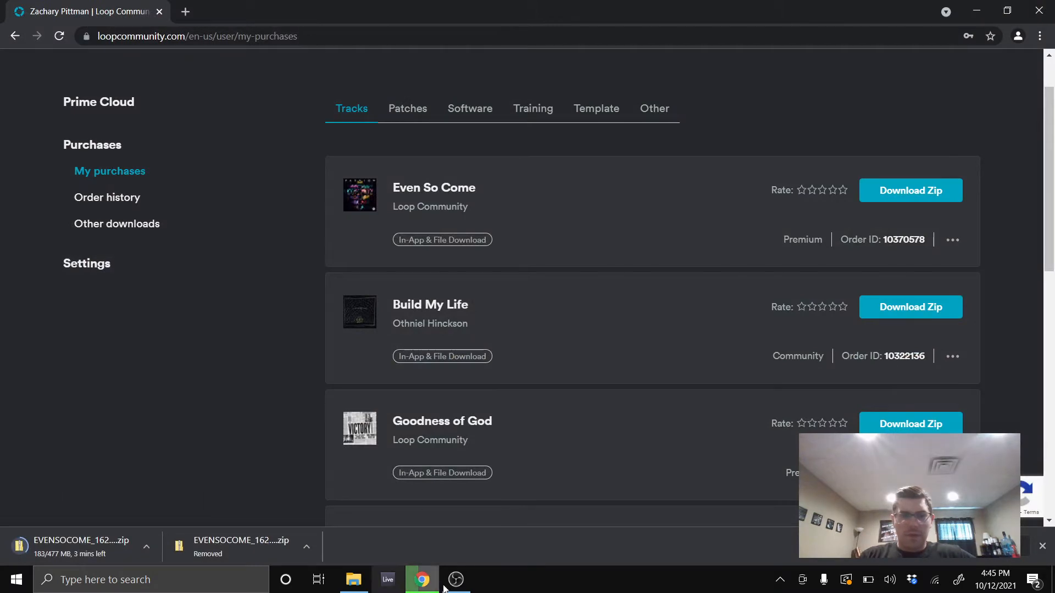
click(357, 582)
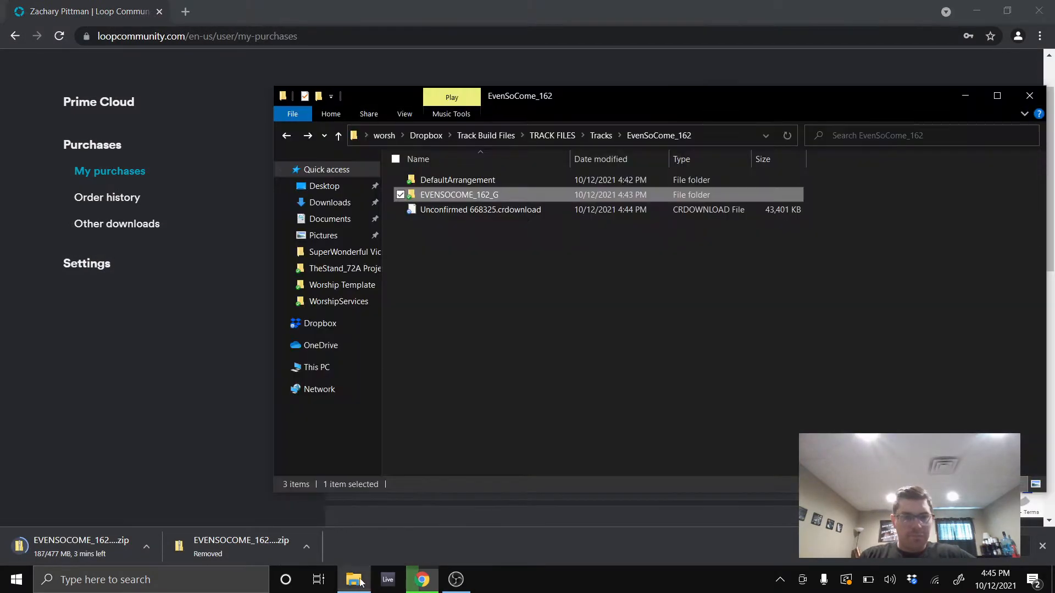
right_click(439, 199)
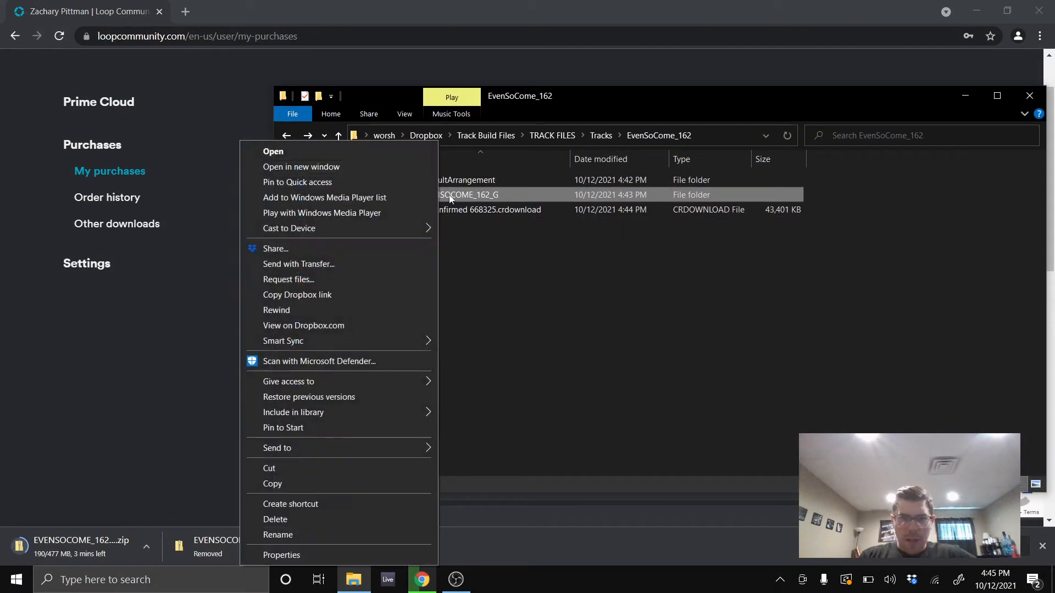
click(302, 520)
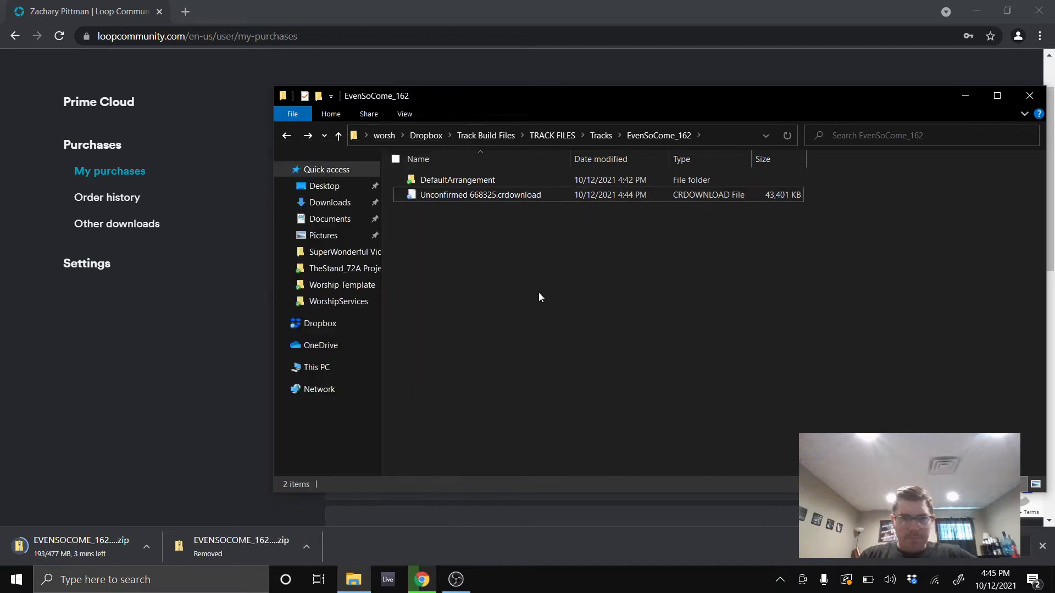
- Delete the EvenSoCome_162G 6_4 Project folder from DefaultArrangement and return to the EvenSoCome_162 folder
click(473, 180)
click(684, 327)
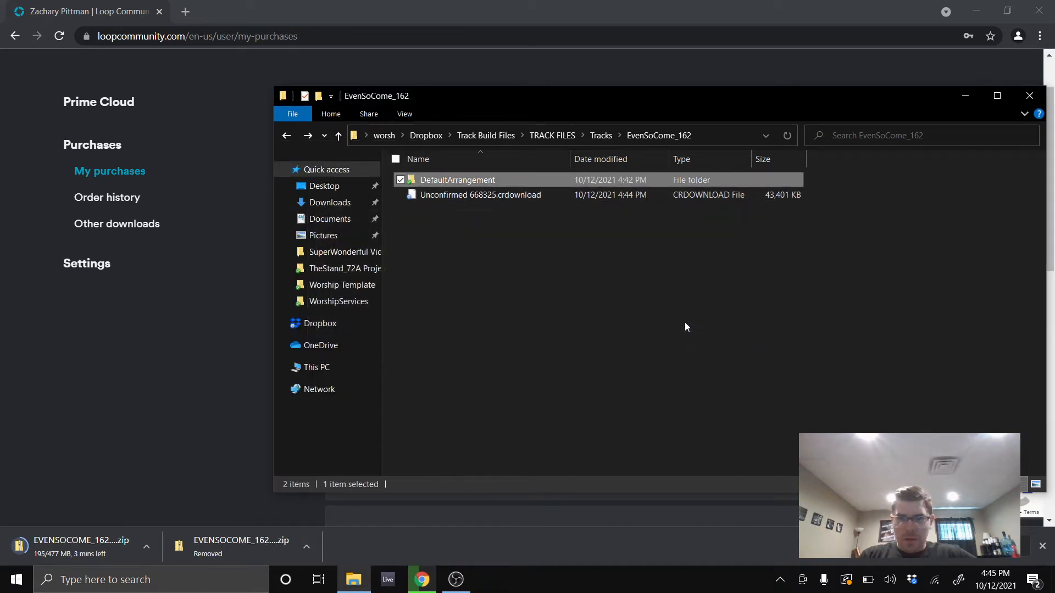
double_click(464, 185)
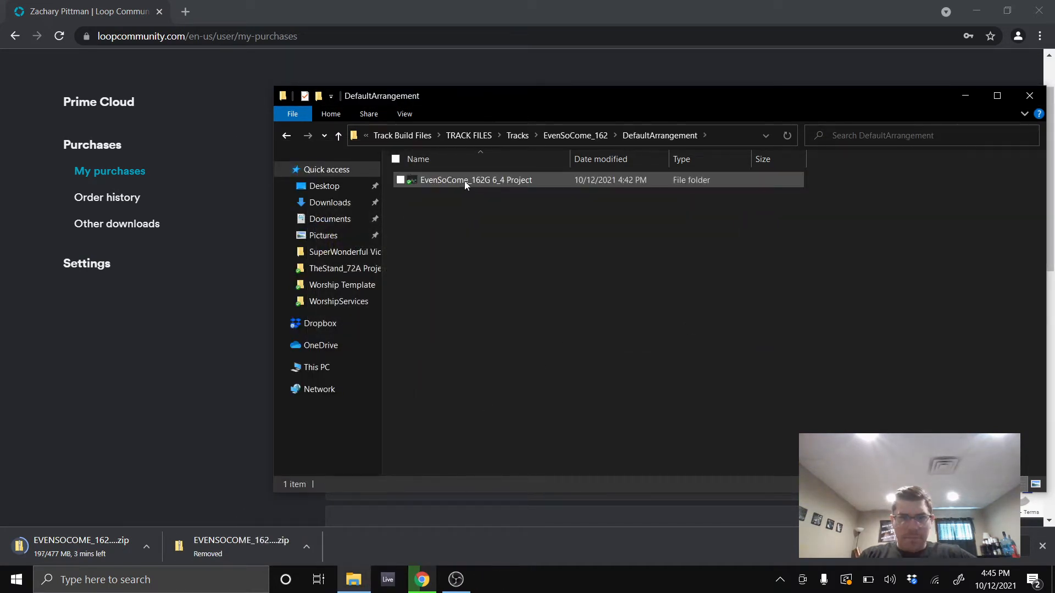
click(464, 185)
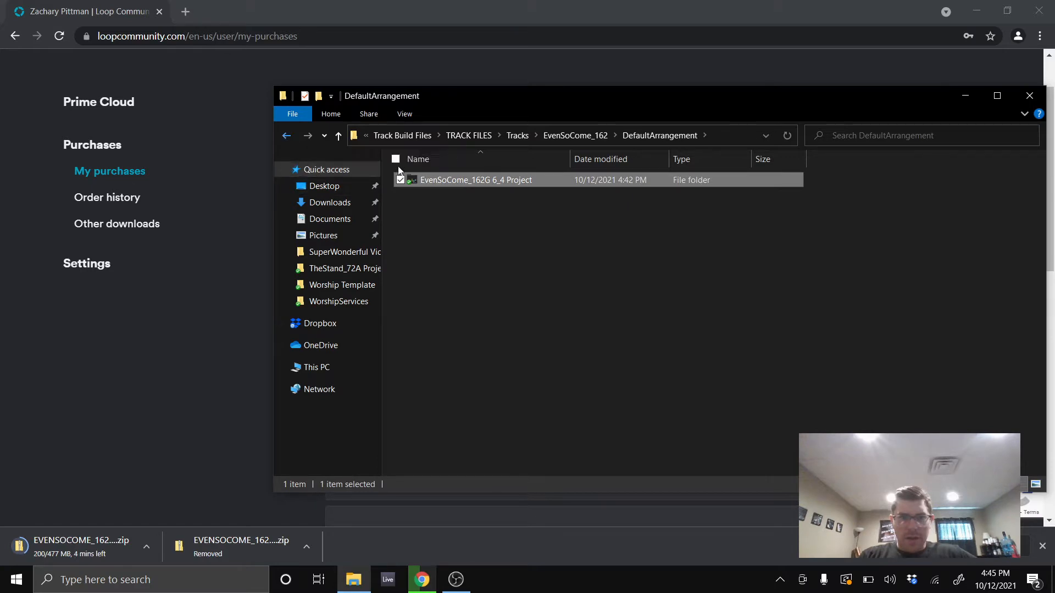
right_click(479, 179)
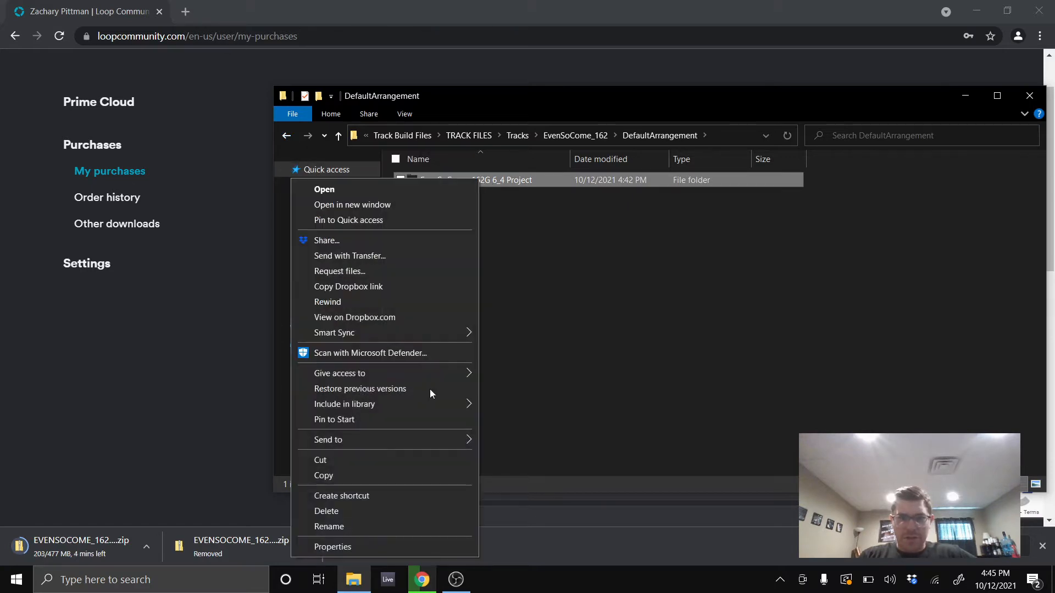
click(388, 504)
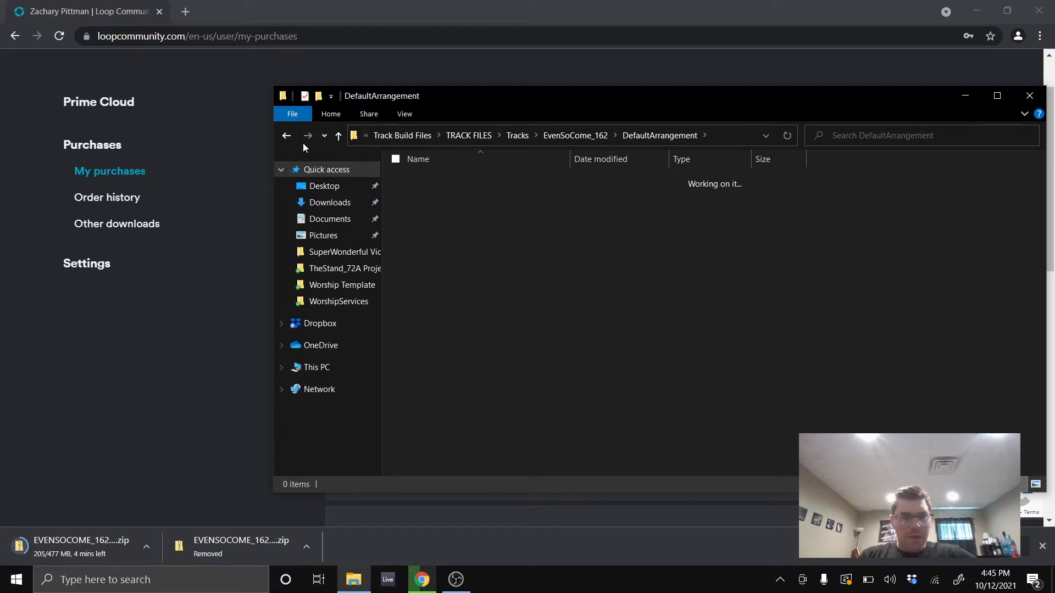
click(286, 135)
click(682, 324)
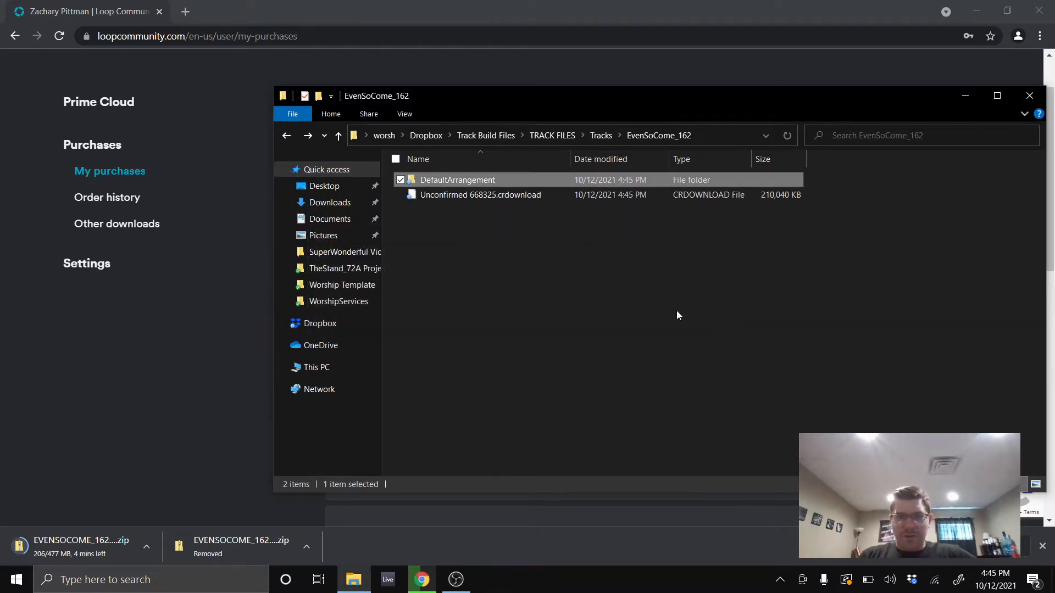
click(492, 279)
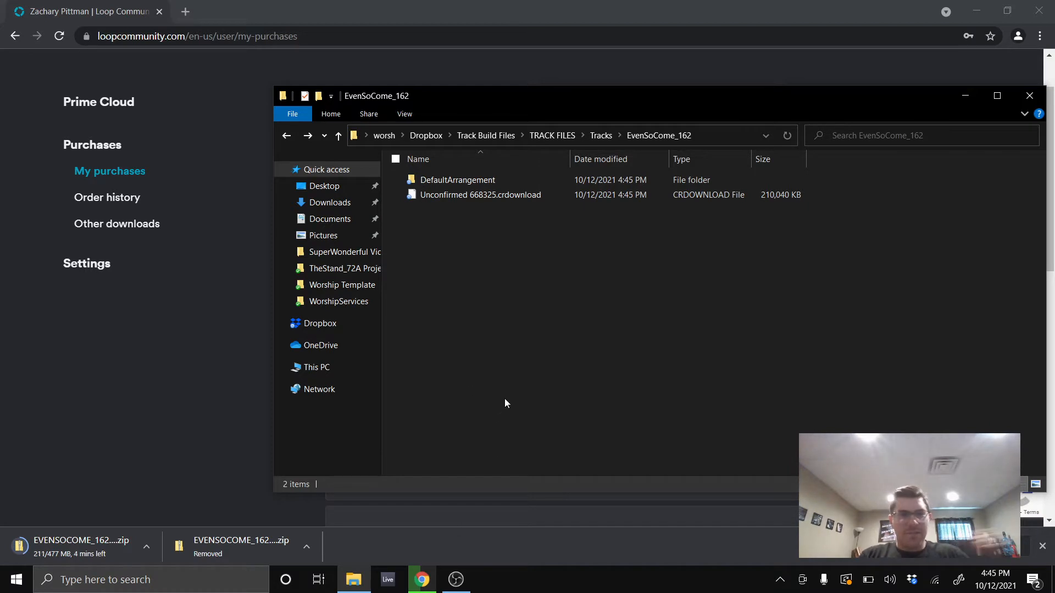
- Switch to the browser and find the community version of Even So Come on page 11 of the purchased tracks
click(536, 62)
scroll(658, 301, down, 5)
scroll(657, 297, down, 5)
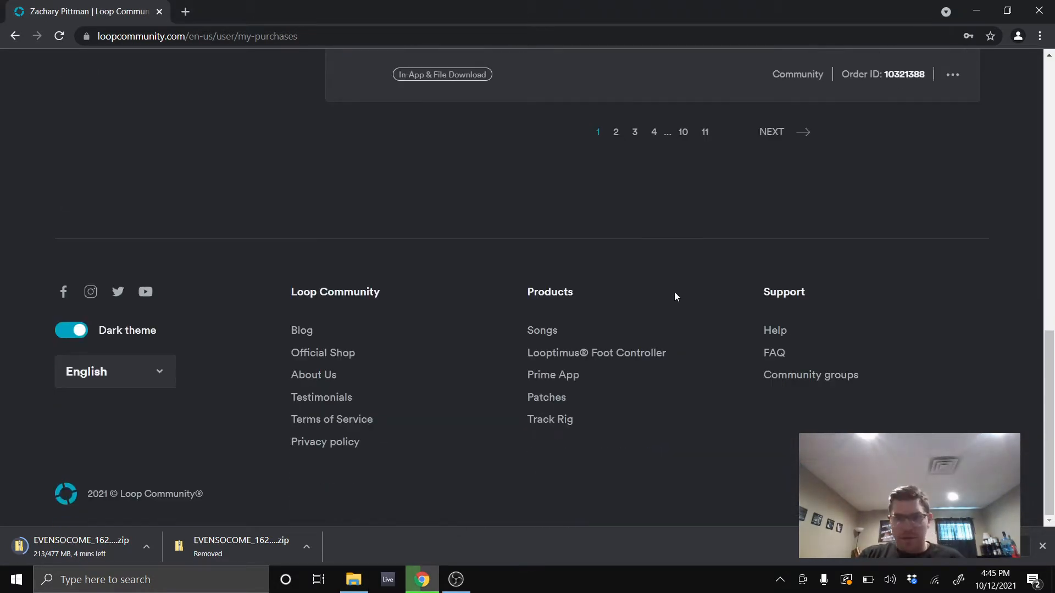
scroll(676, 295, up, 4)
click(705, 337)
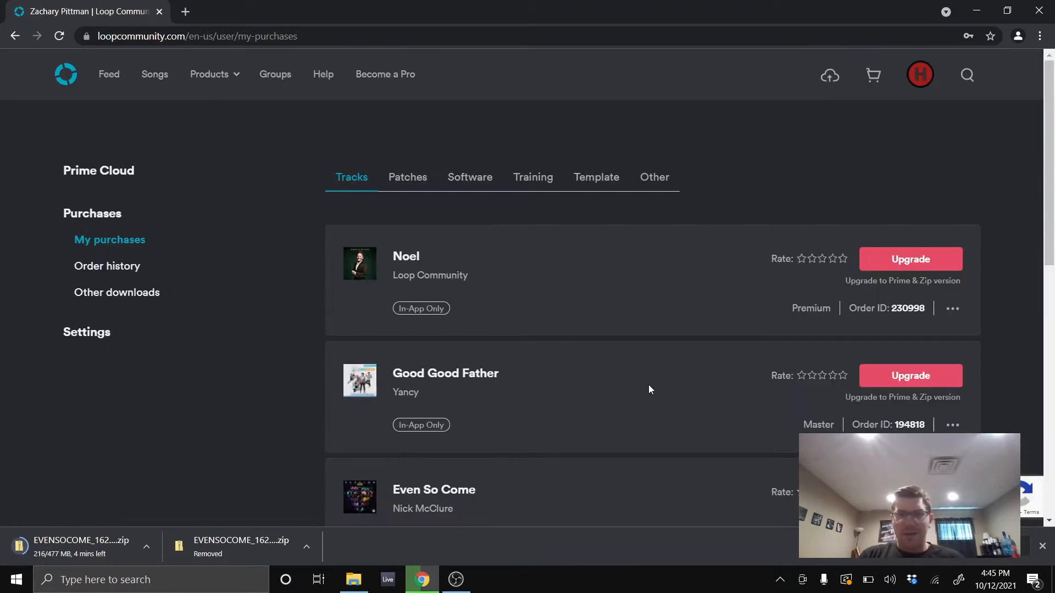
scroll(635, 340, down, 4)
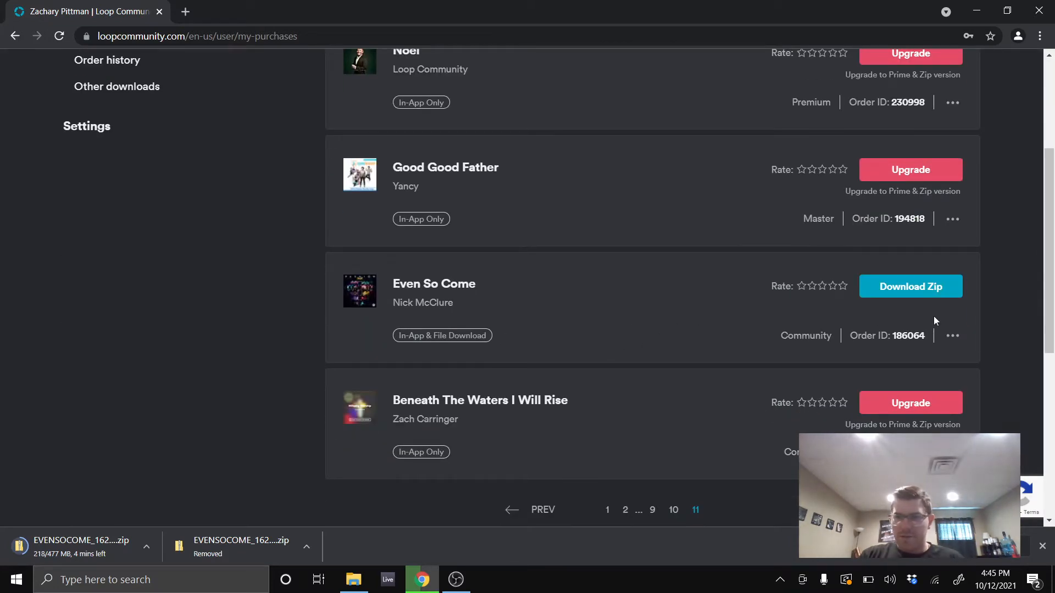
click(953, 335)
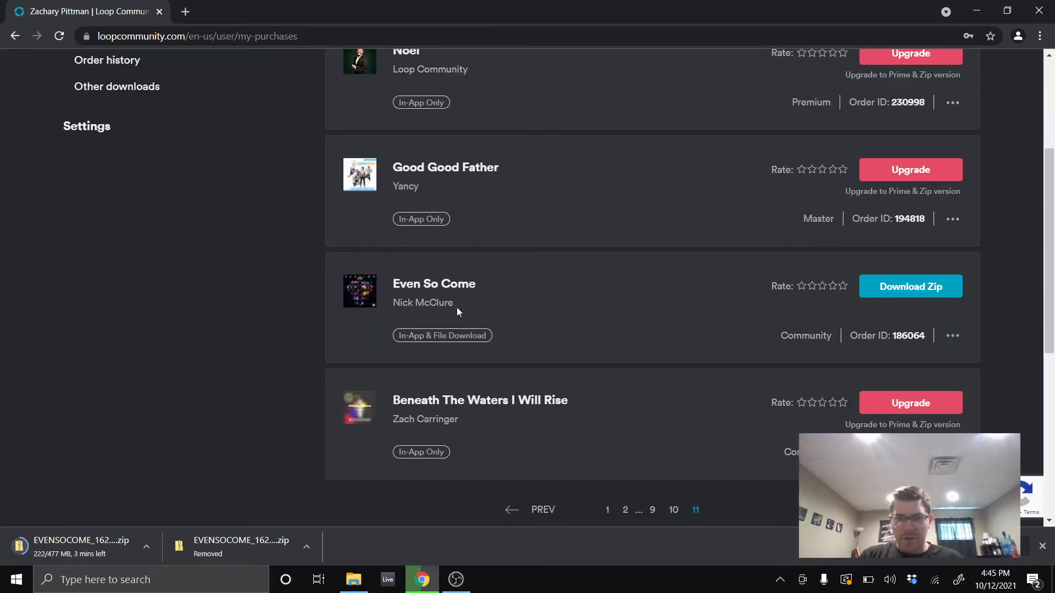
- Go back to the order page and reopen the account's list of purchases
click(15, 35)
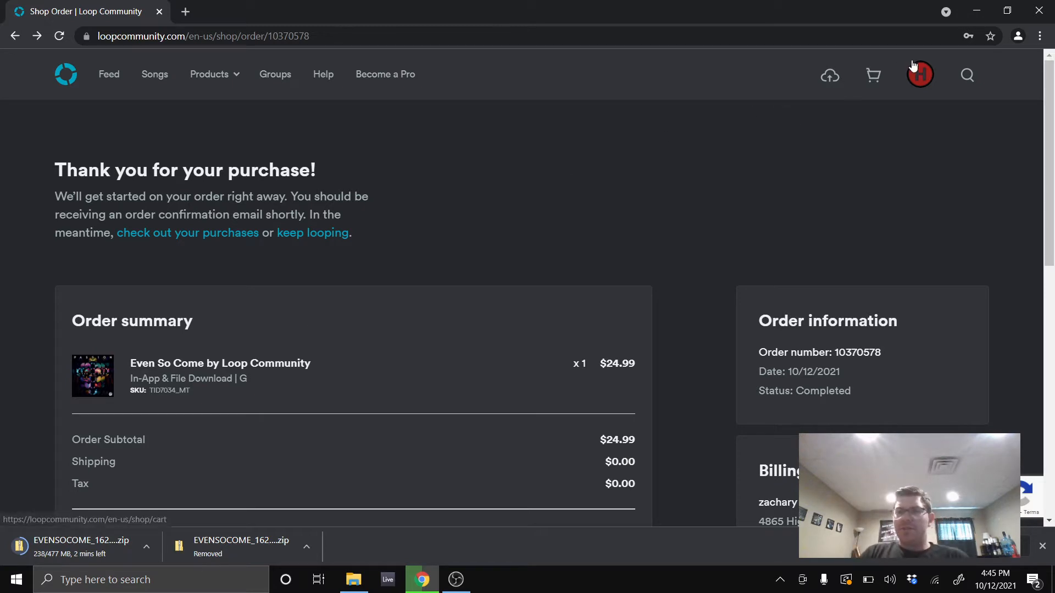
mouse_move(917, 75)
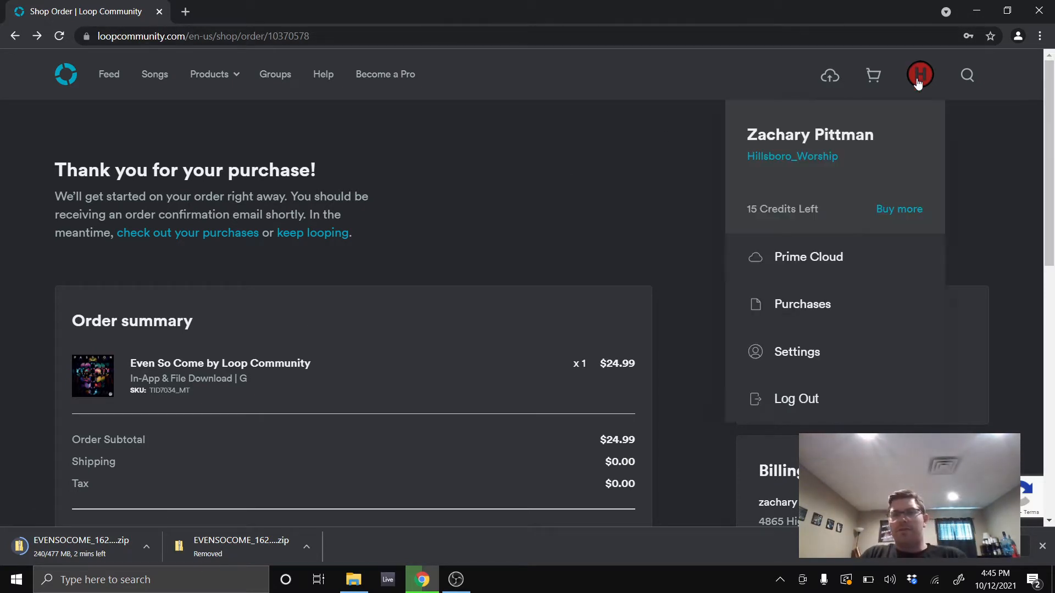
click(791, 306)
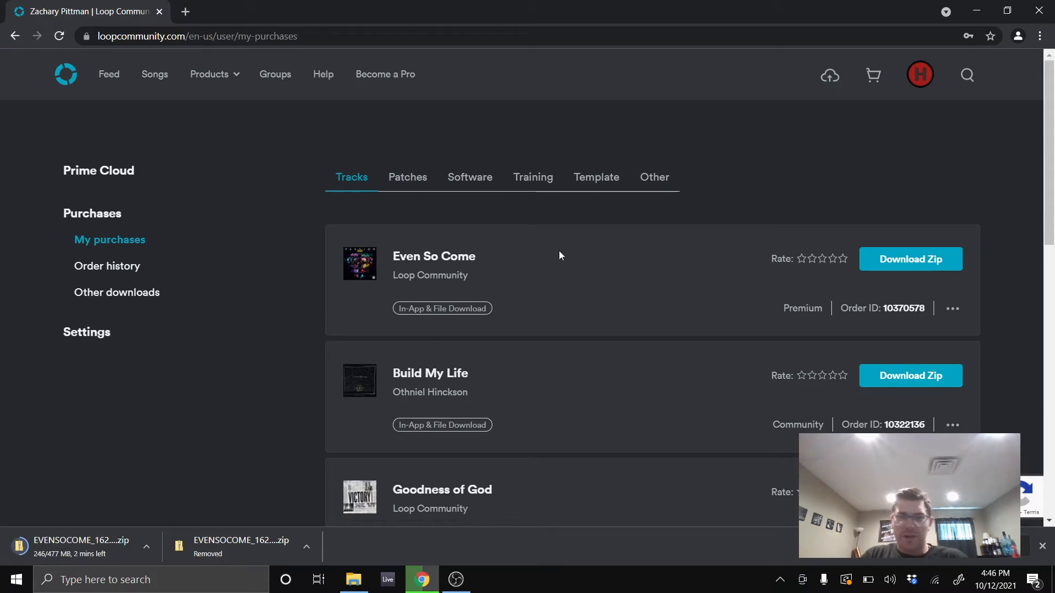
- Minimize the browser and File Explorer windows and launch Ableton Live
click(977, 10)
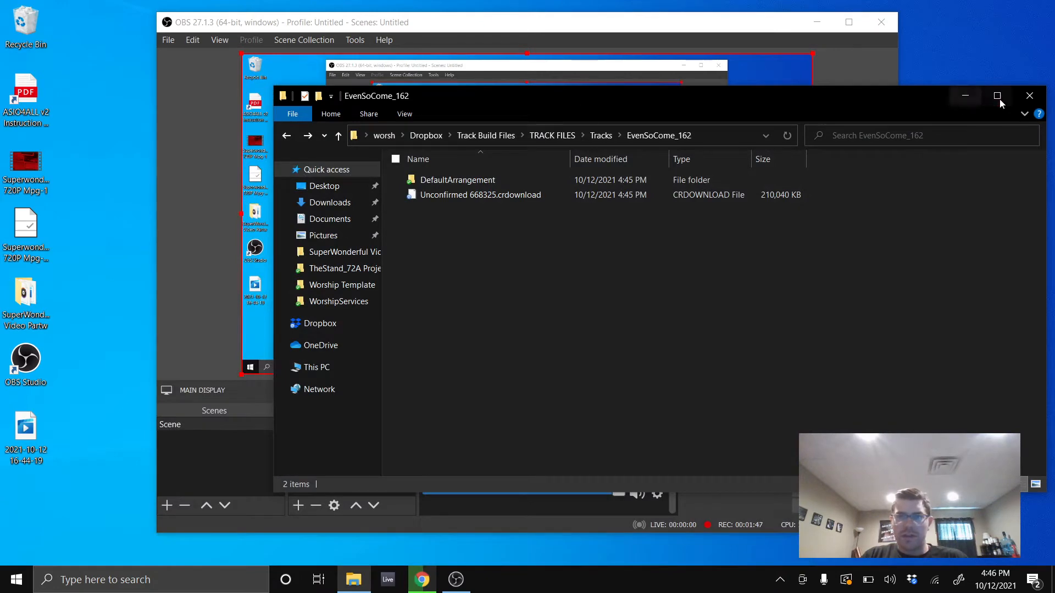
click(963, 97)
click(388, 579)
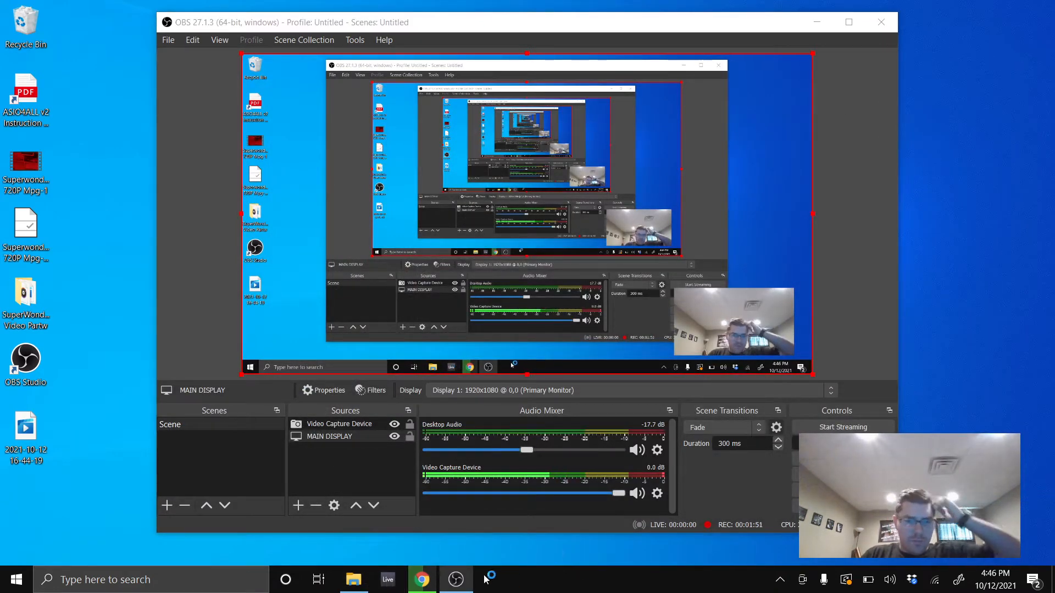
mouse_move(449, 588)
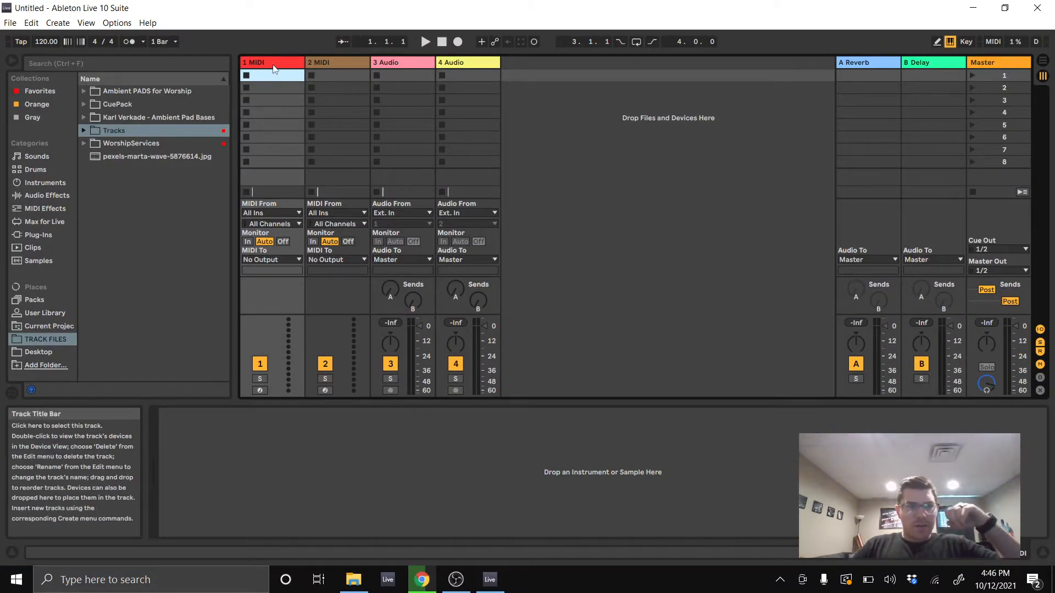
- Show the Arrangement View and delete both MIDI tracks and the 3 Audio track, keeping a single audio track
key(Tab)
click(852, 114)
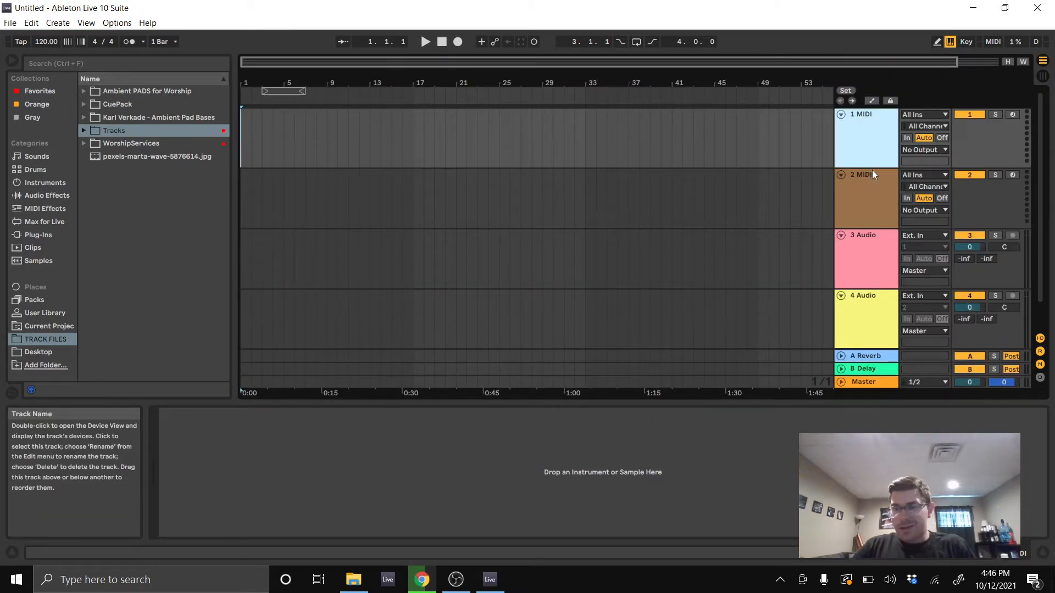
key(Delete)
key(Delete)
key(Delete)
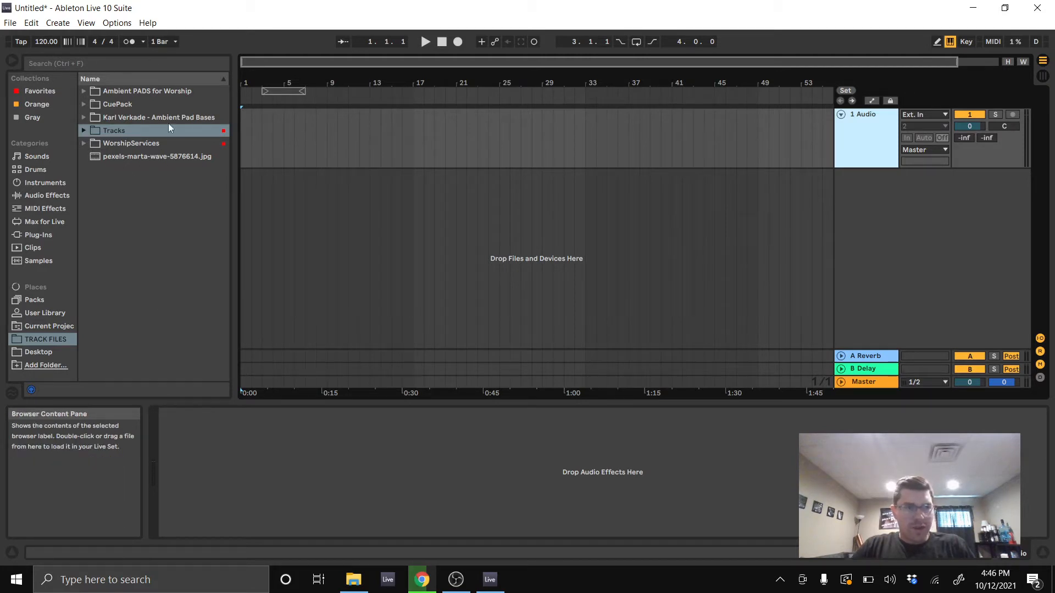
- Find the EvenSoCome_162 folder among the favorite Tracks in the browser and check its DefaultArrangement subfolder
click(34, 94)
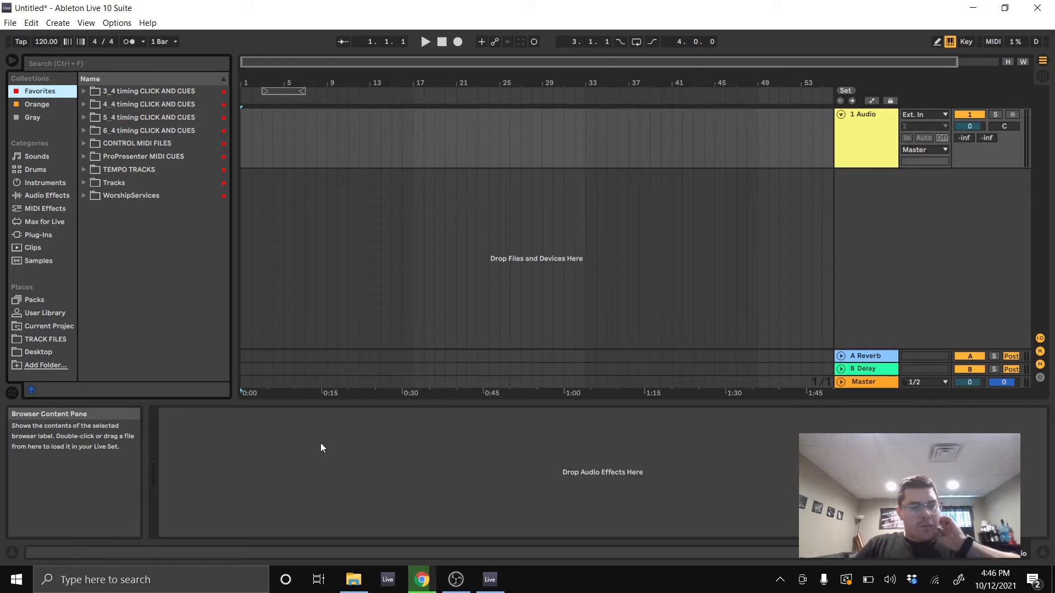
click(82, 183)
scroll(144, 203, down, 10)
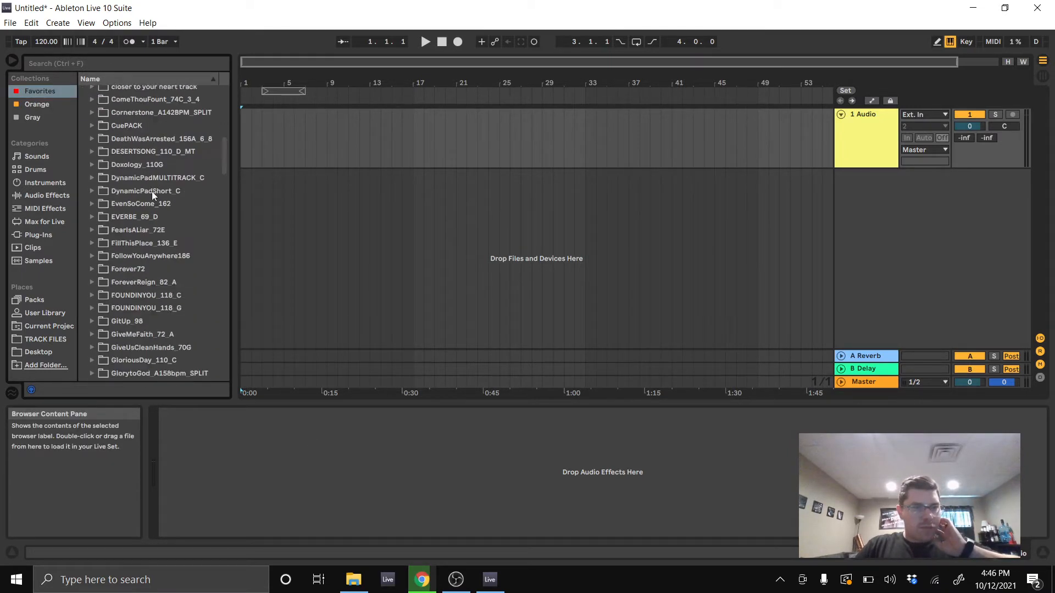
scroll(151, 191, down, 1)
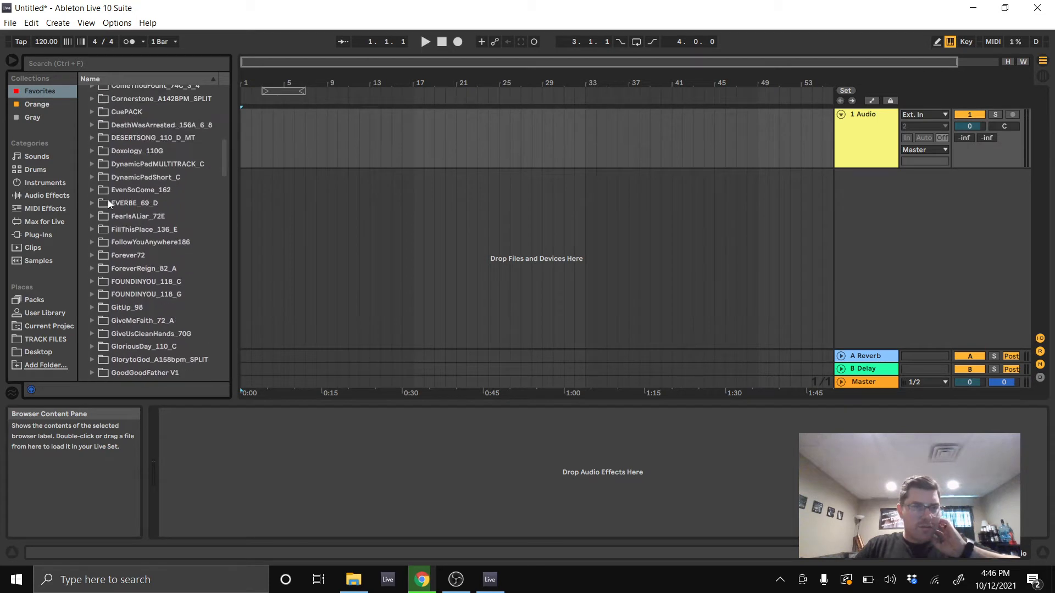
click(91, 190)
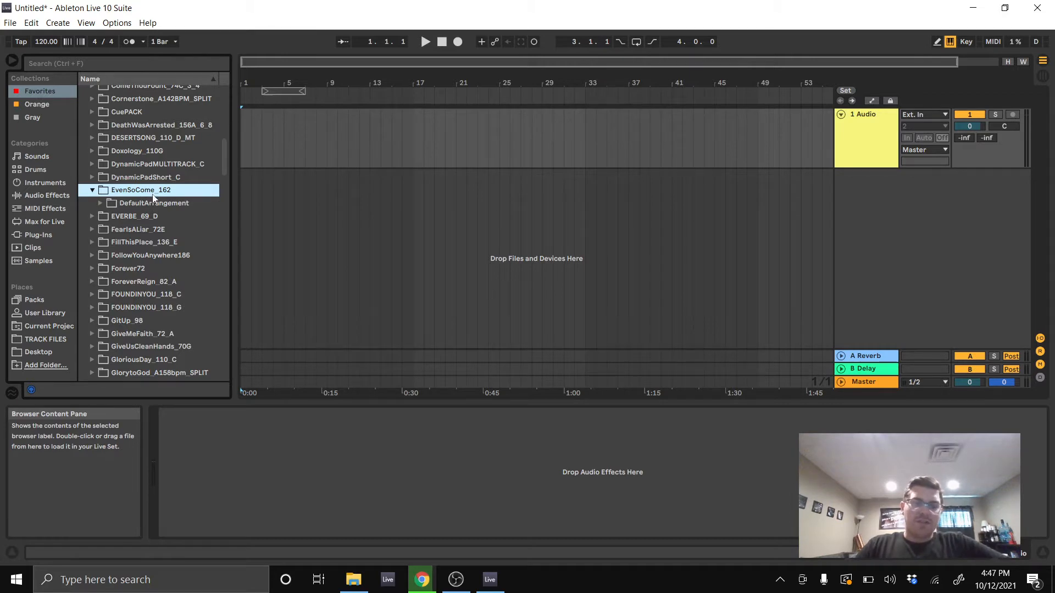
click(98, 204)
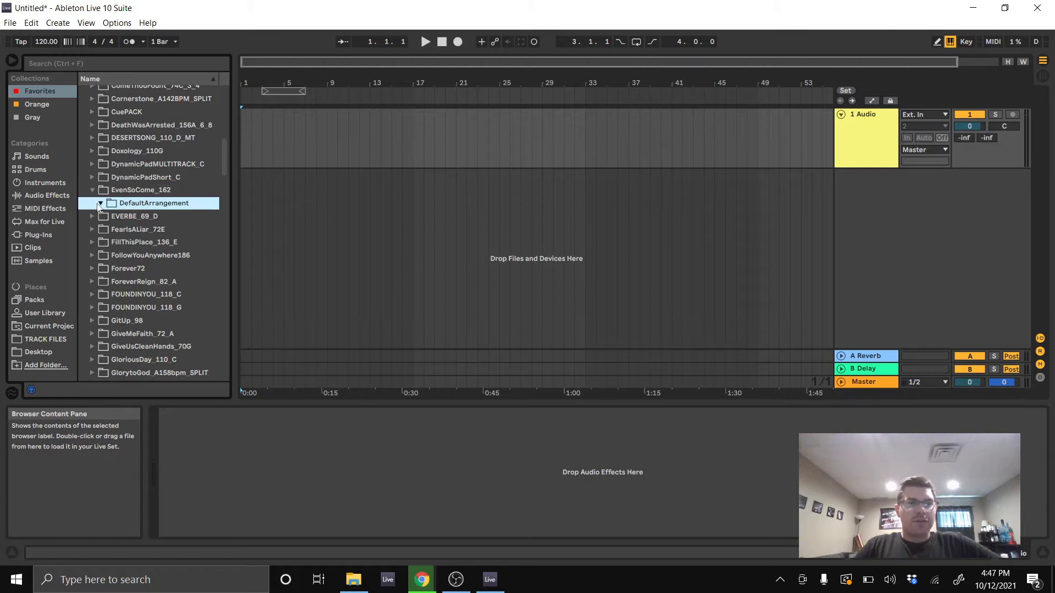
click(101, 203)
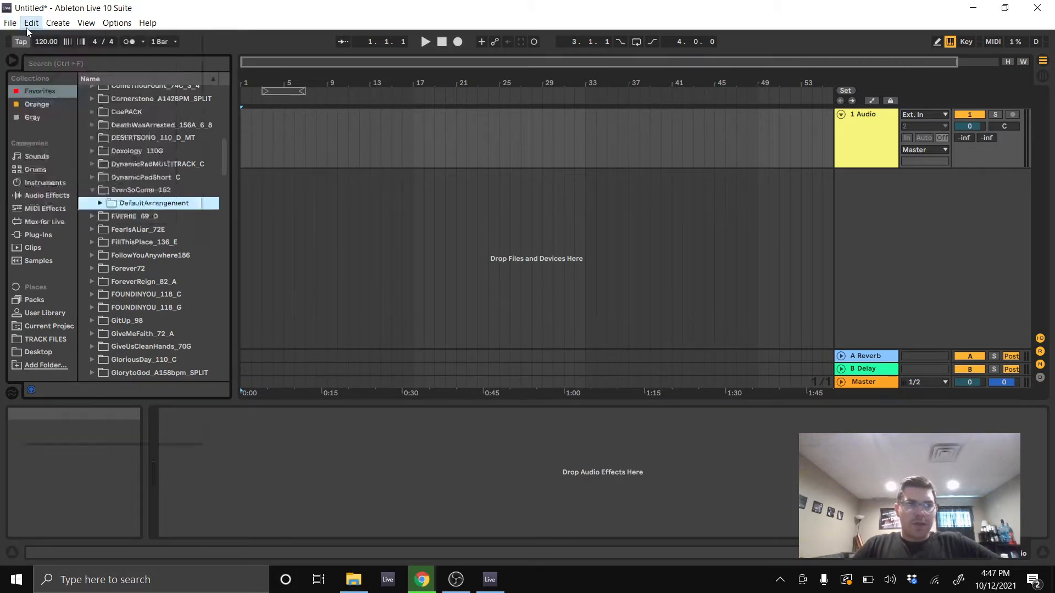
- Start saving the Live set under a new name and go to Dropbox > Track Build Files > TRACK FILES > Tracks > EvenSoCome_162 > DefaultArrangement
click(10, 23)
click(52, 142)
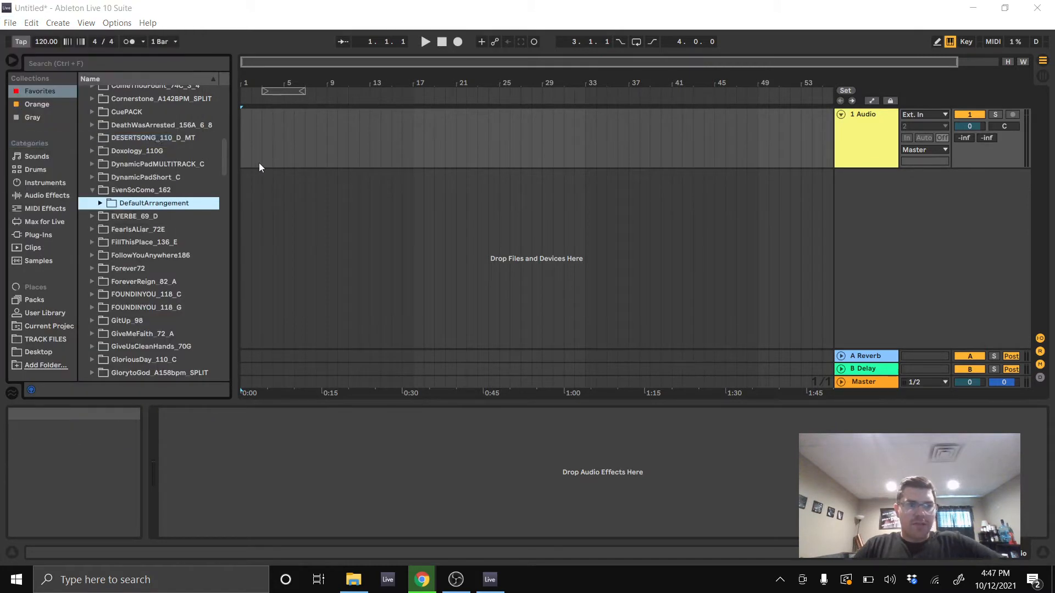
scroll(100, 210, down, 2)
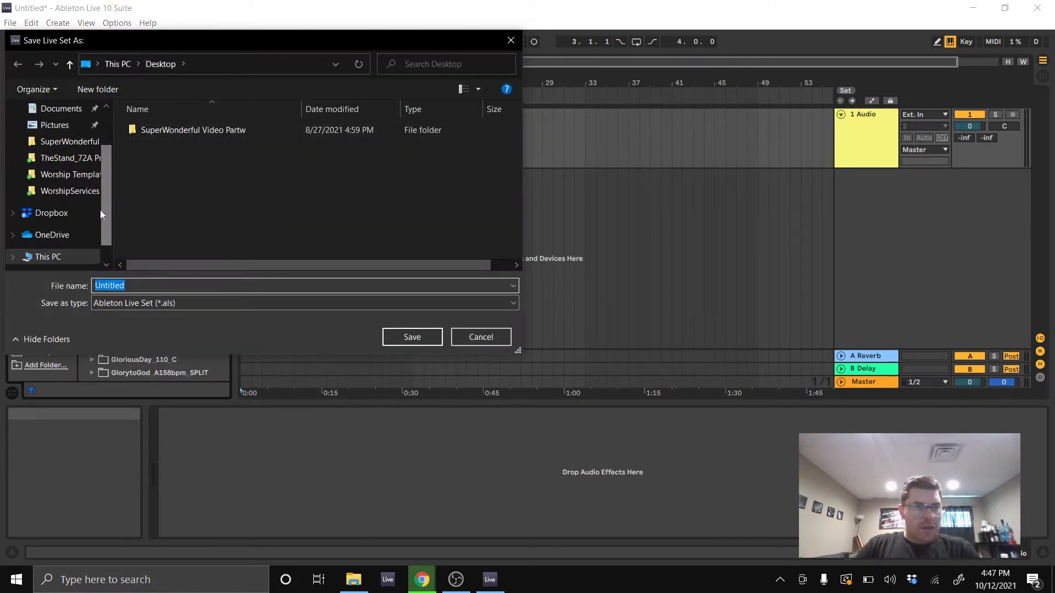
click(60, 203)
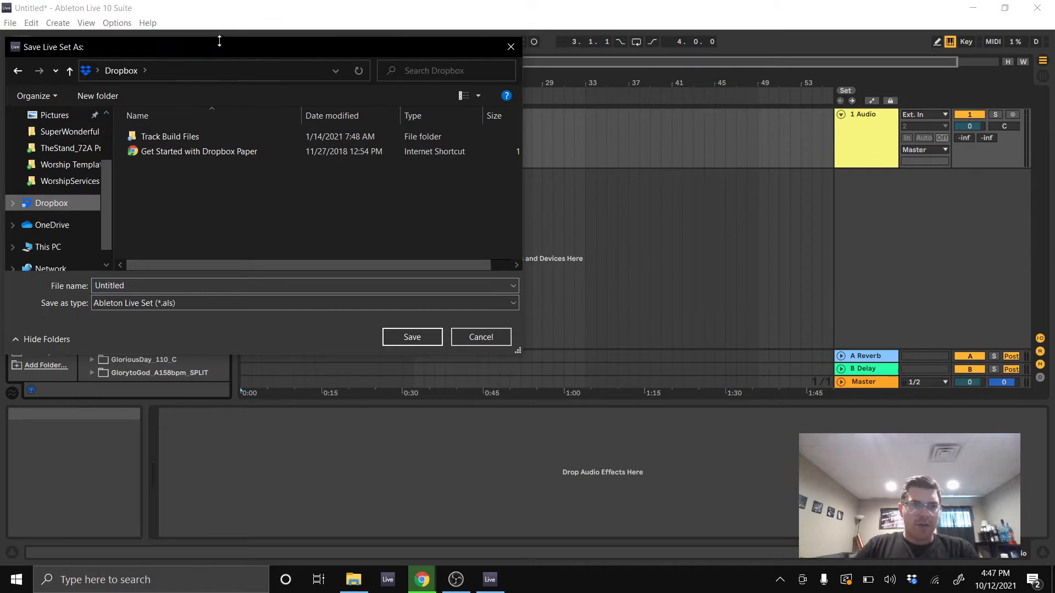
drag(206, 48, 494, 66)
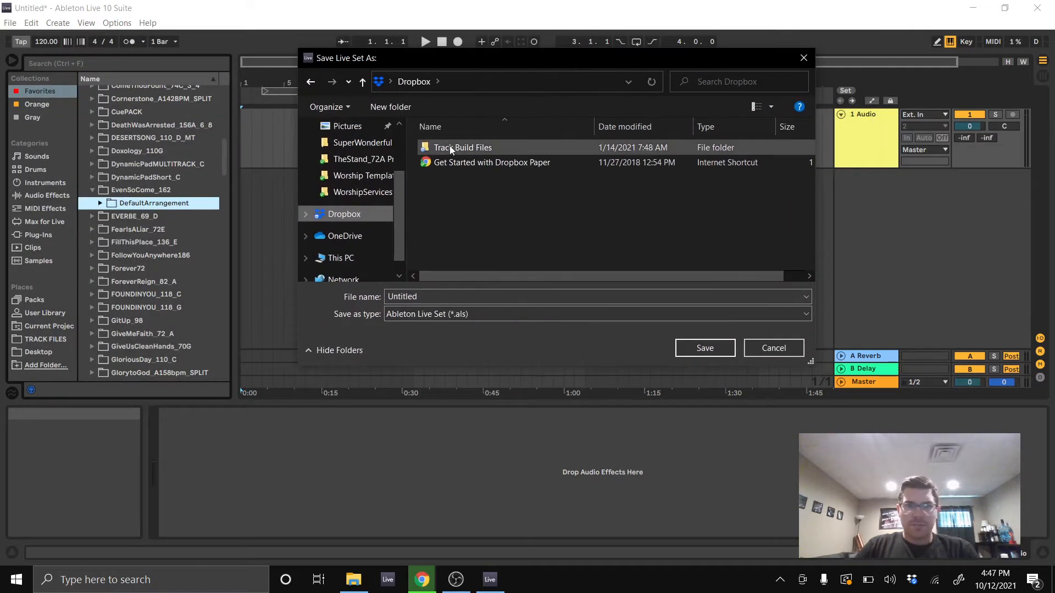
double_click(450, 146)
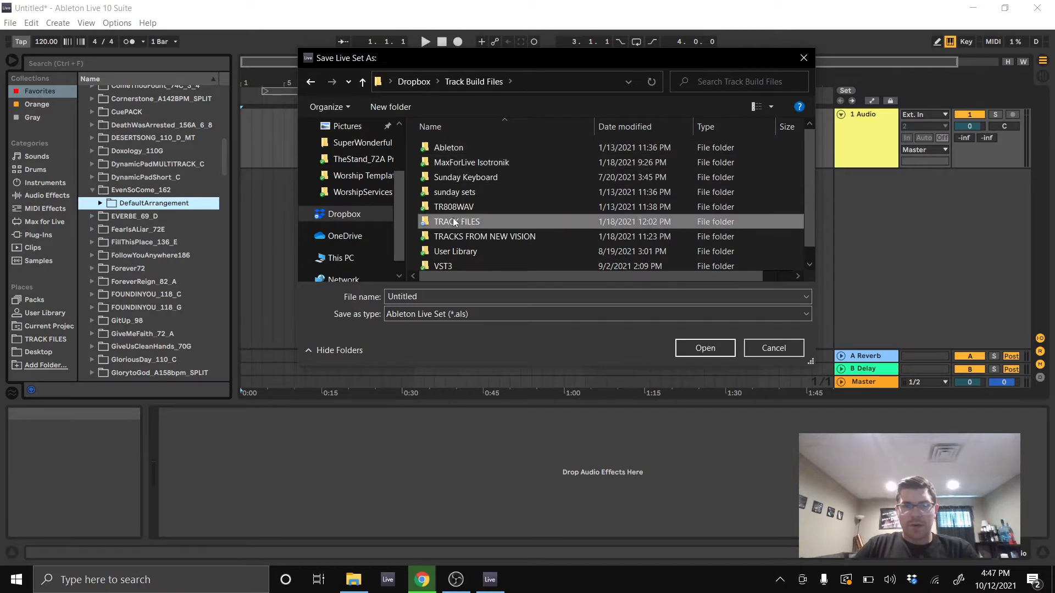
double_click(452, 219)
double_click(446, 193)
scroll(461, 202, down, 6)
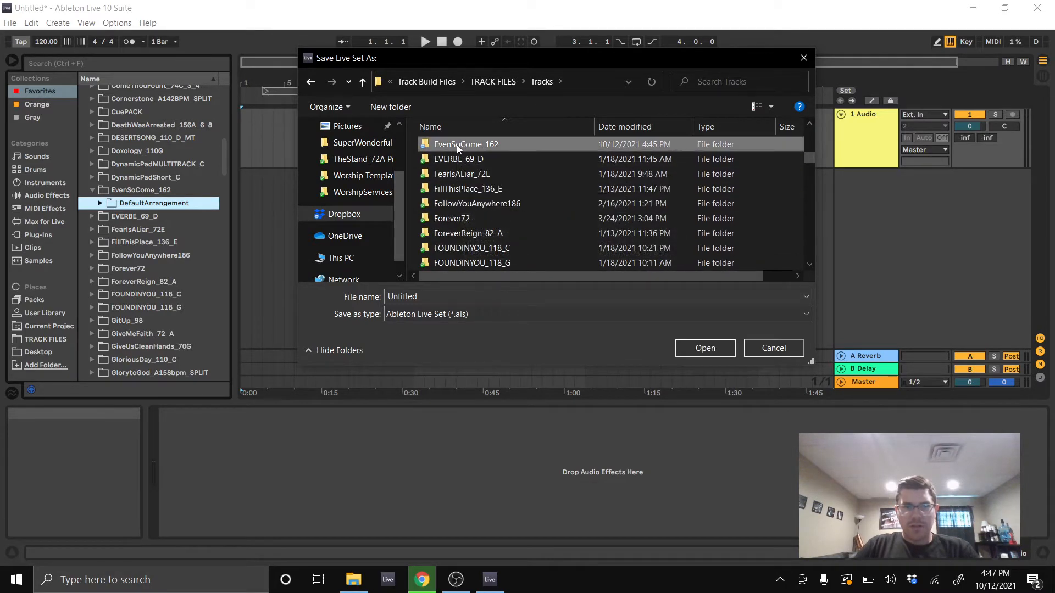
double_click(457, 144)
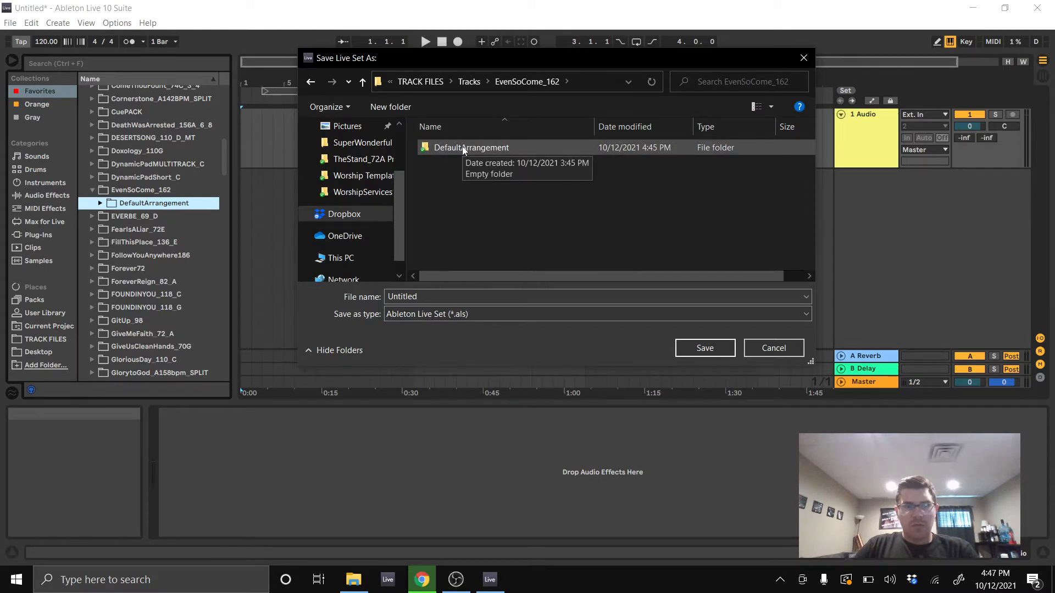
double_click(463, 148)
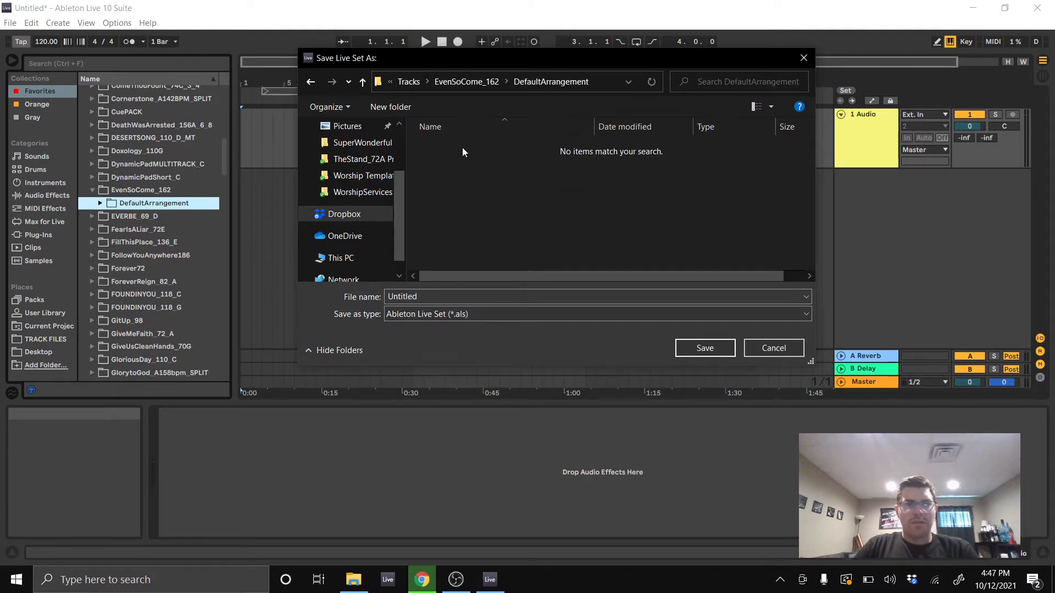
- Name the Live set EvenSoCome_162G_6_4 and save it in the DefaultArrangement folder
click(462, 296)
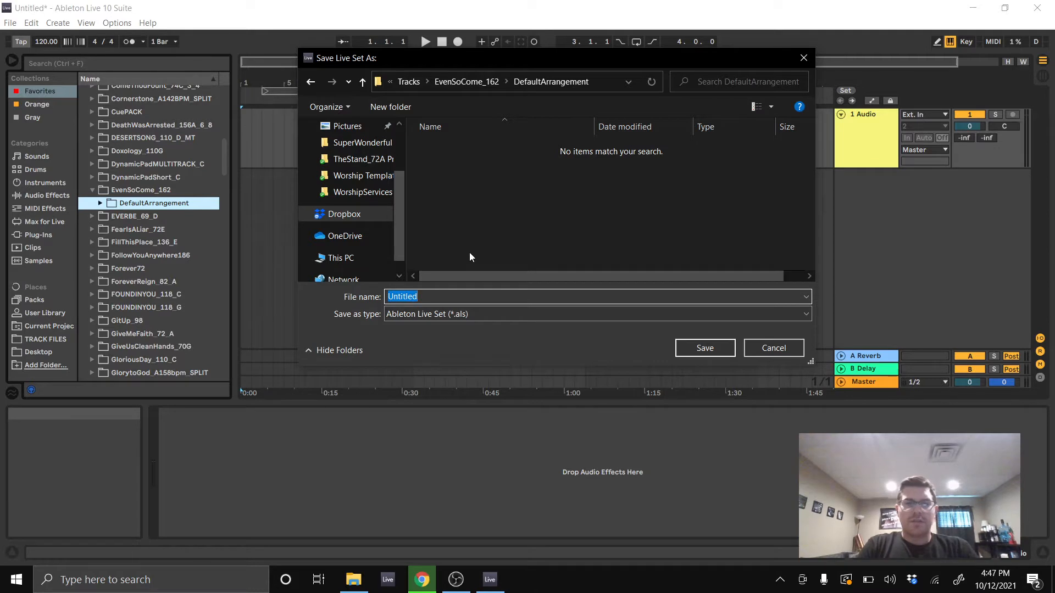
text(EvenSoCome)
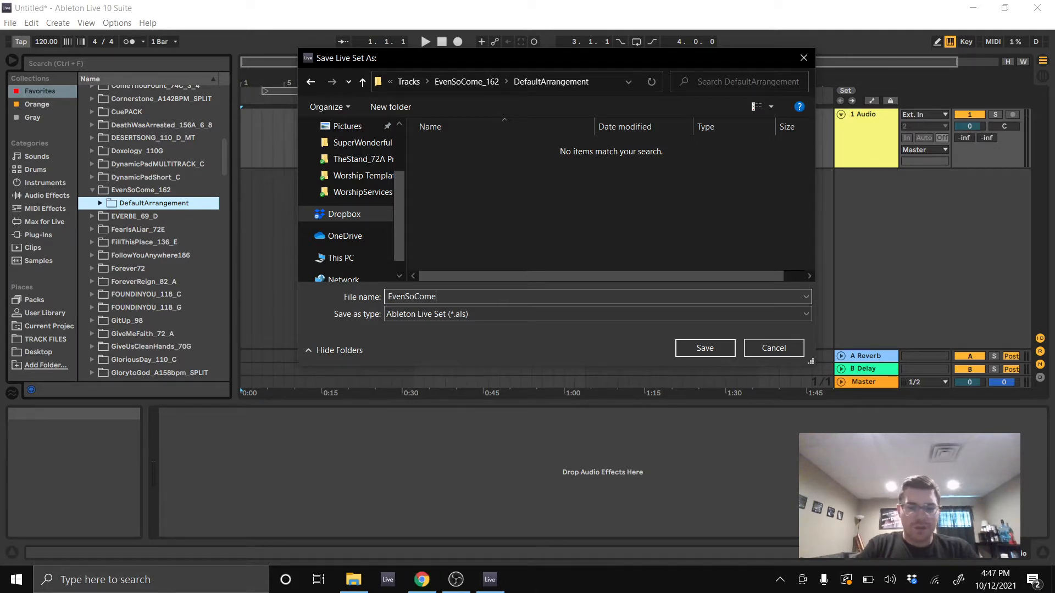
text(_)
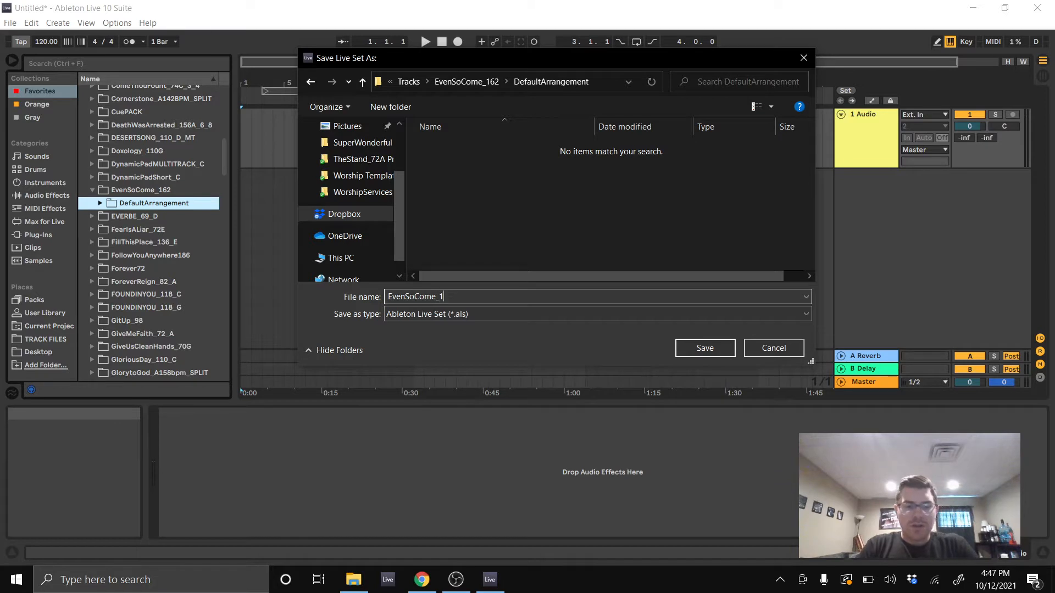
text(162)
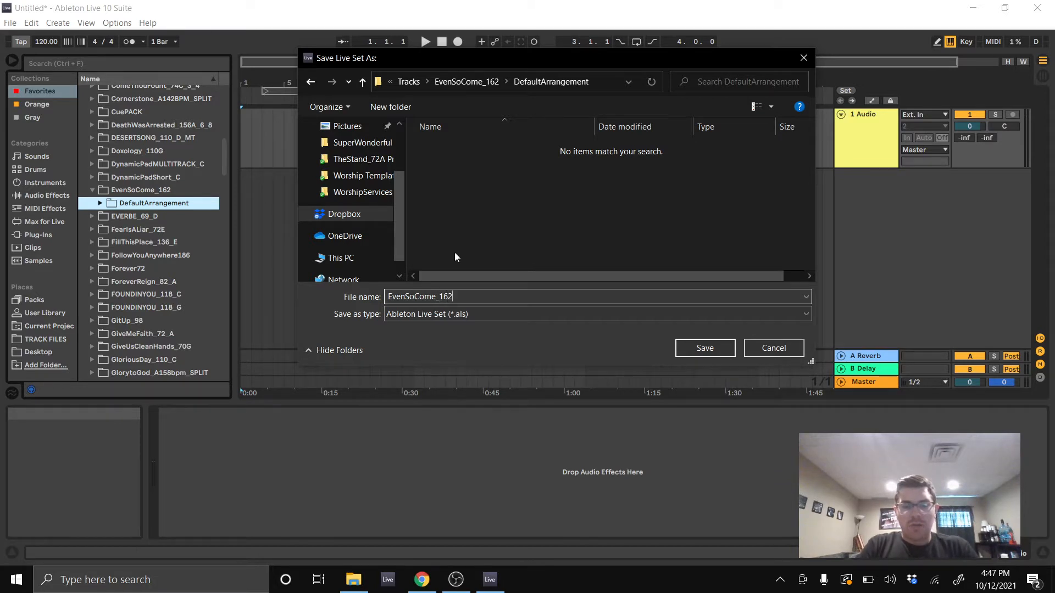
text(G_6_4)
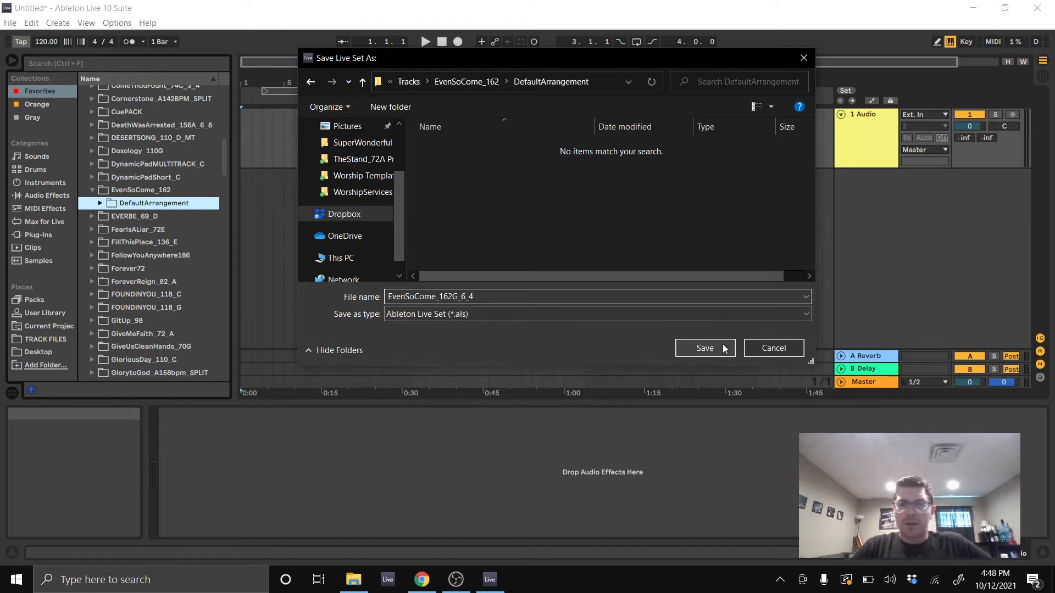
click(705, 348)
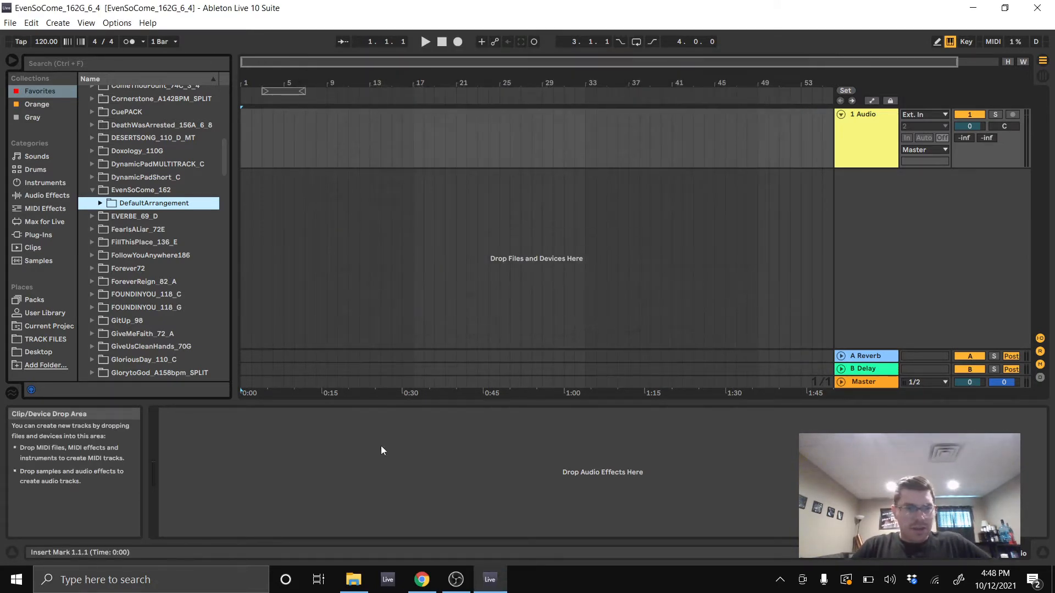
- Switch to File Explorer and extract the EVENSOCOME_162_G zip into its own folder inside EvenSoCome_162, closing the extracted folder's window
click(353, 580)
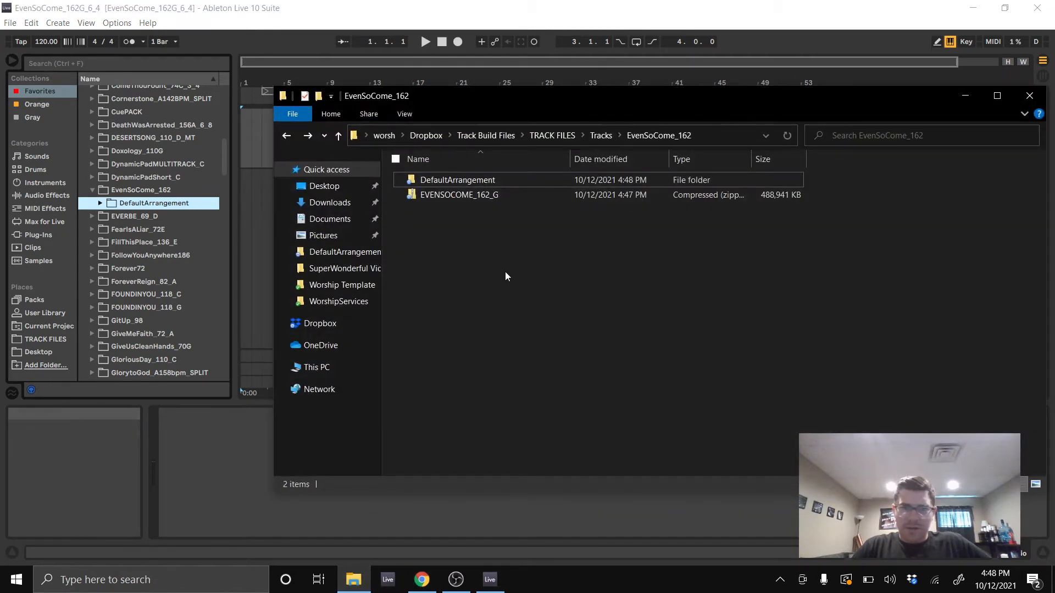
click(441, 197)
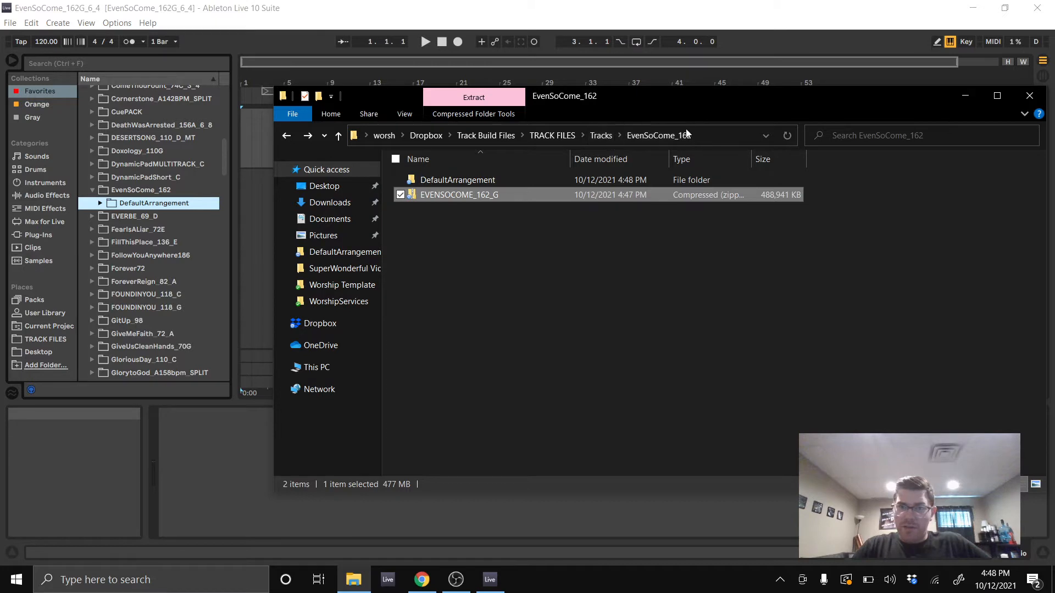
right_click(463, 195)
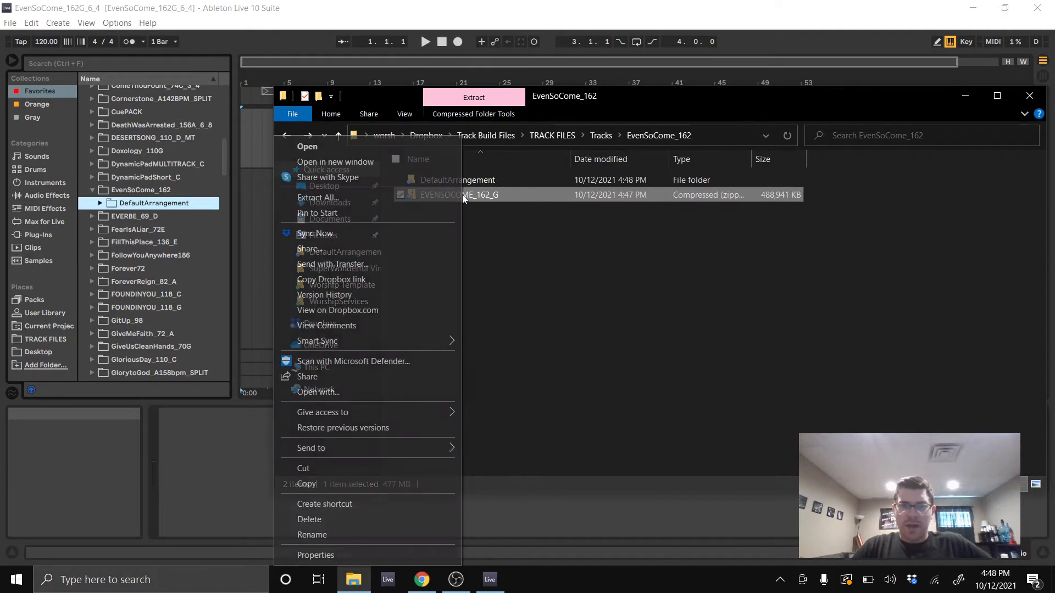
click(393, 201)
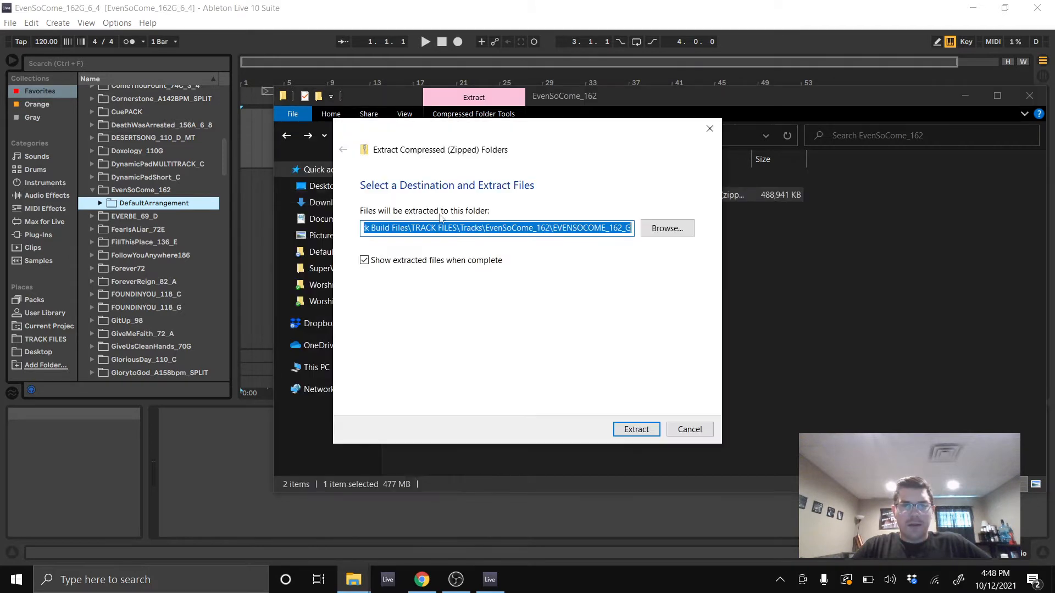
click(636, 429)
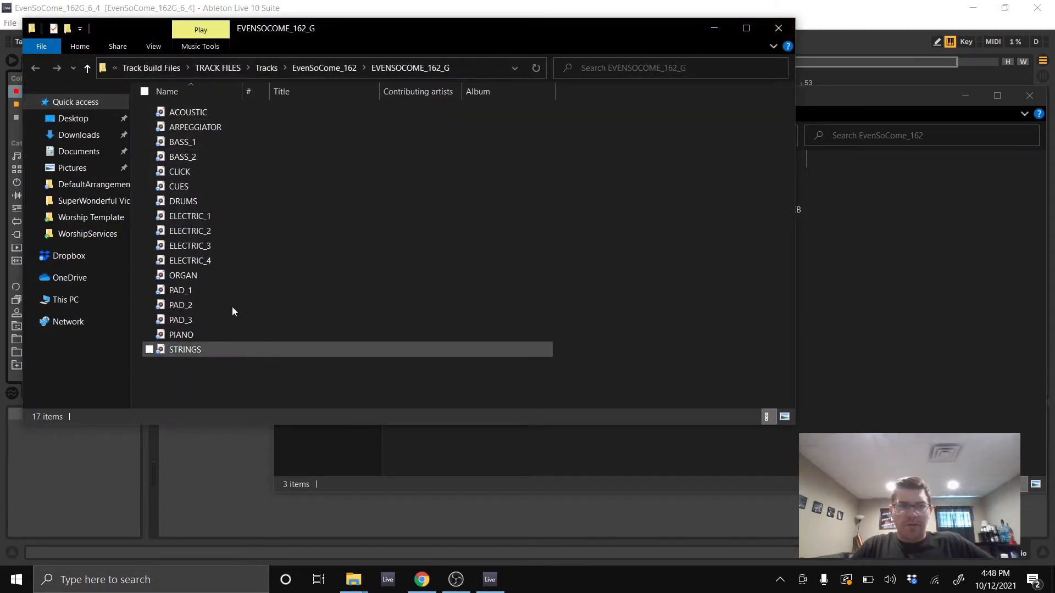
click(779, 27)
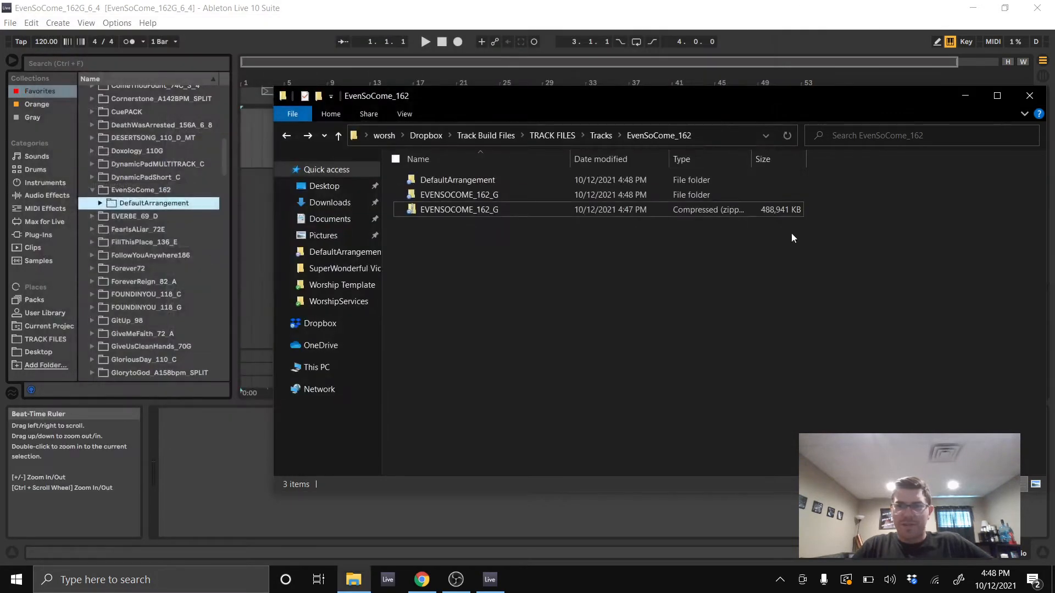
- Delete the EVENSOCOME_162_G zip file from Dropbox and all devices
click(445, 211)
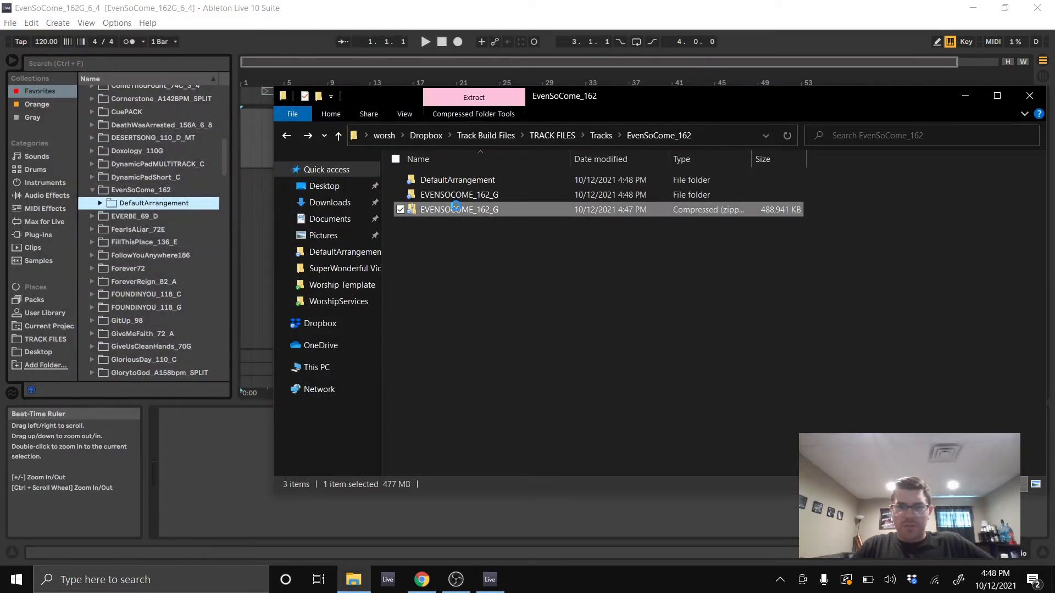
right_click(453, 208)
click(306, 520)
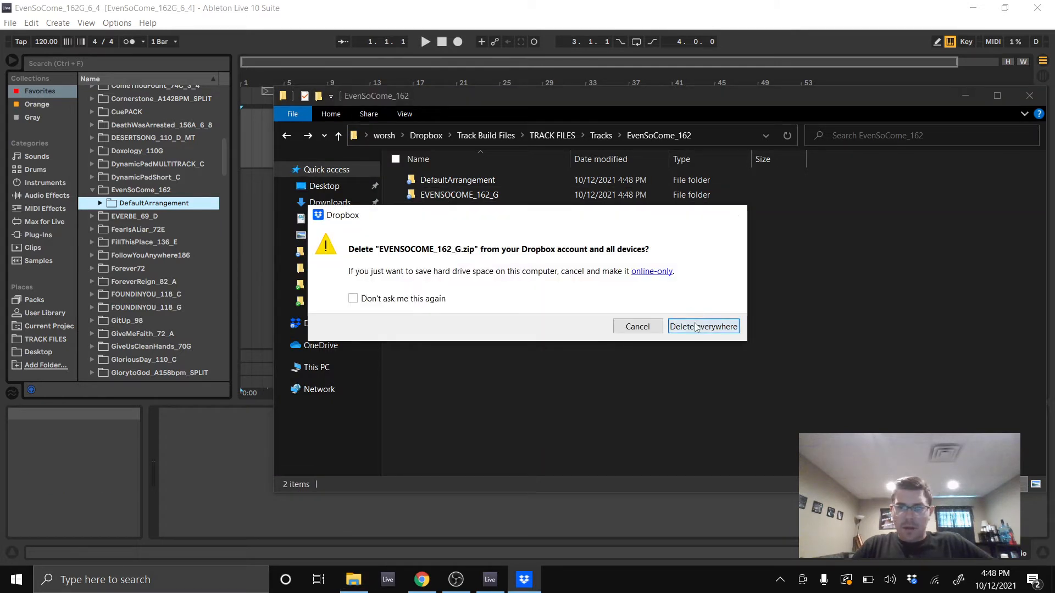
click(697, 326)
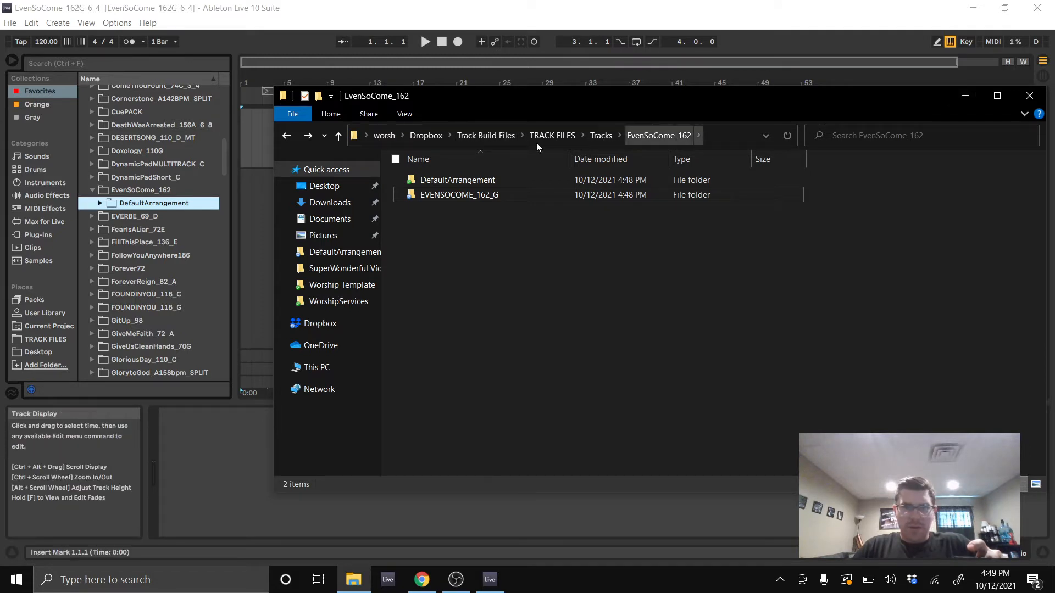
- Return to Ableton Live, check the saved project inside DefaultArrangement, and collapse the EvenSoCome_162 folder
click(970, 101)
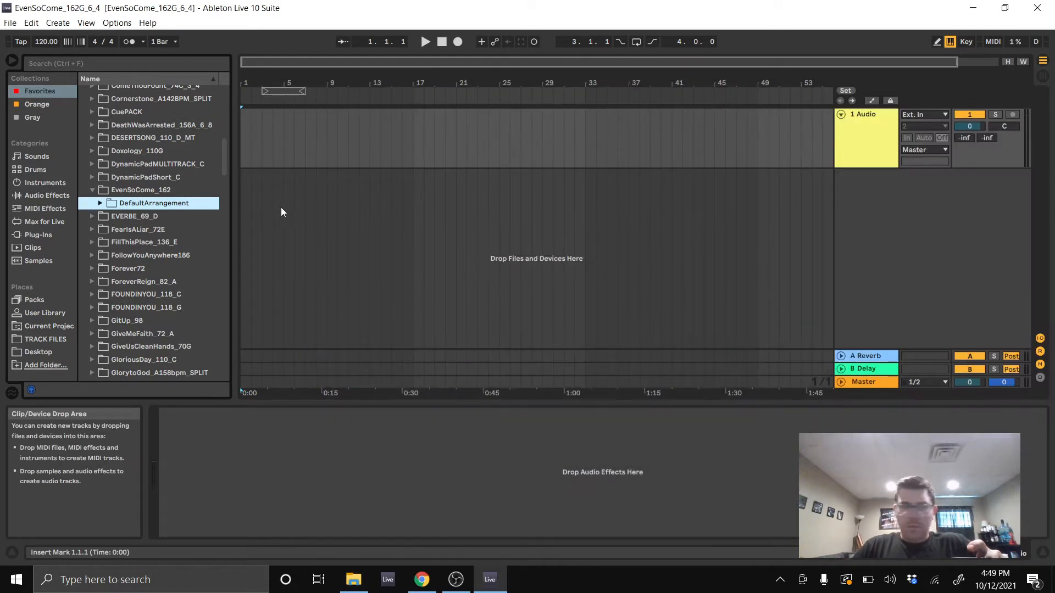
click(101, 203)
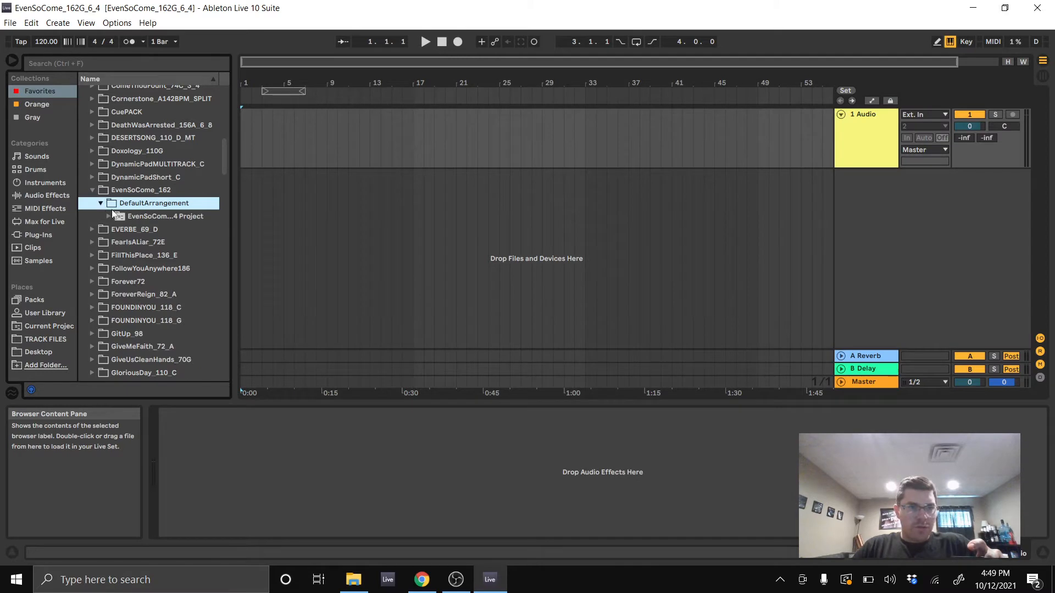
click(109, 216)
click(109, 217)
click(100, 204)
click(91, 190)
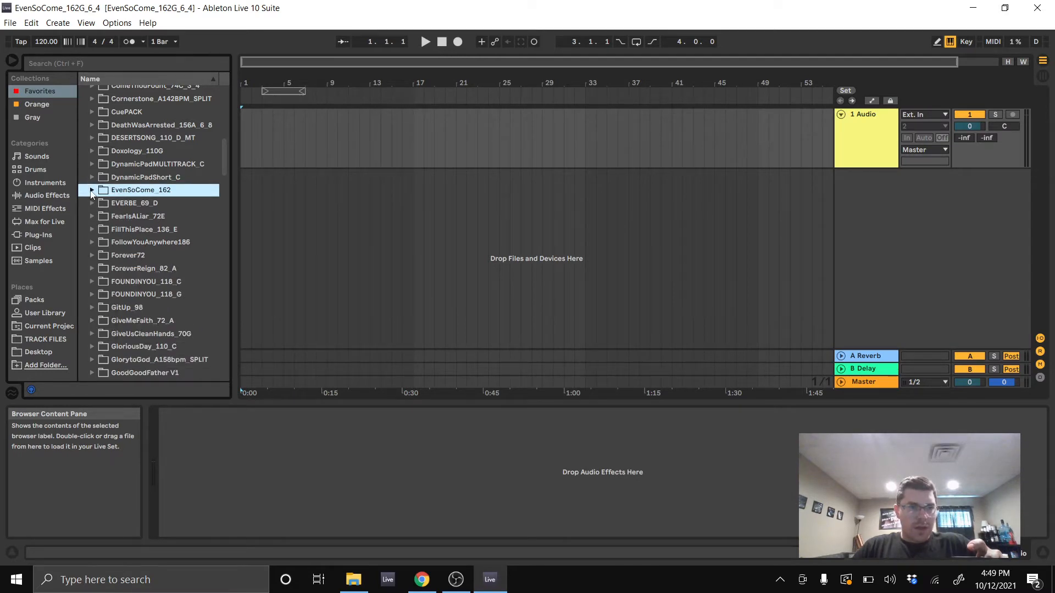
- Reopen EvenSoCome_162 in the browser, expand its EVENSOCOME_162_G folder and look through the WAV stems
click(92, 191)
click(100, 217)
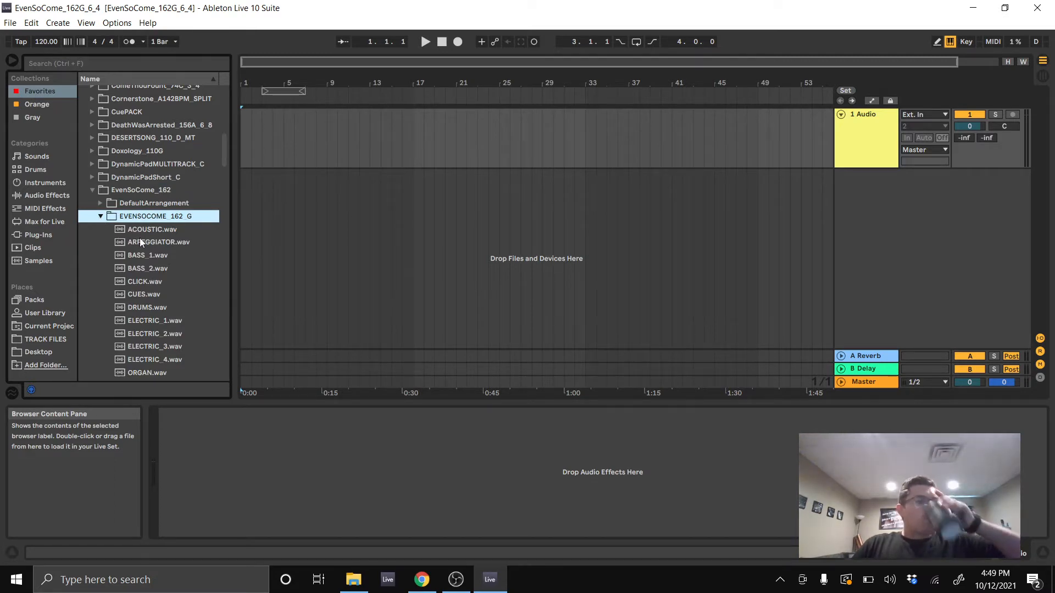
scroll(144, 246, down, 3)
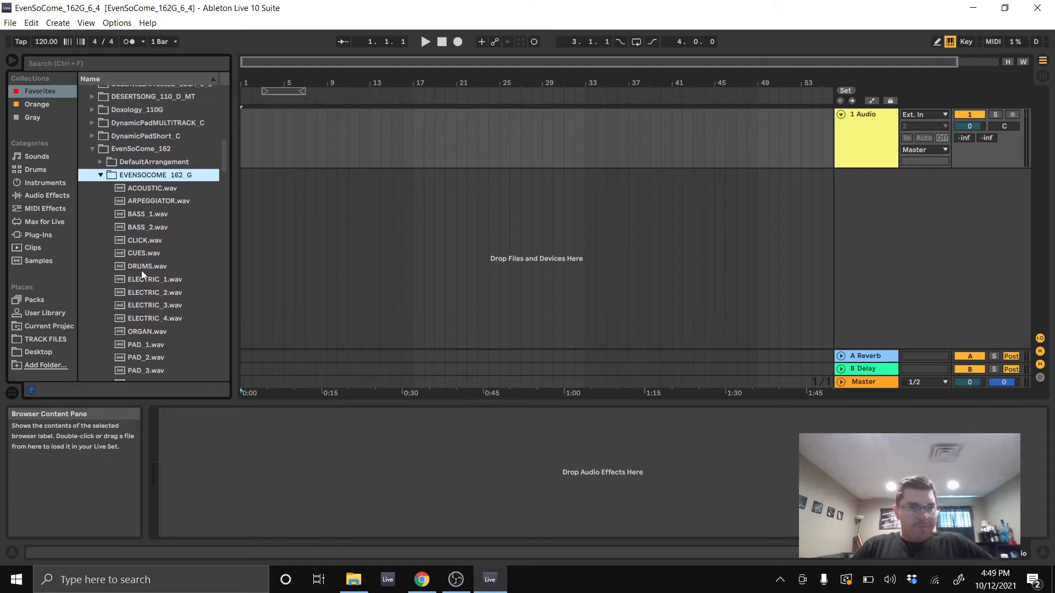
scroll(147, 324, down, 2)
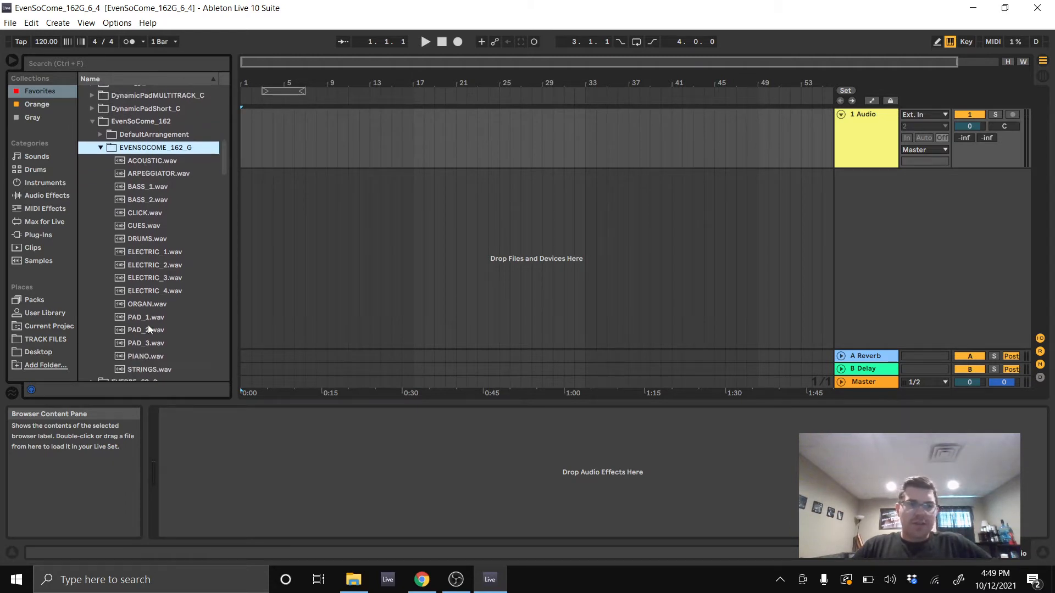
- Set the project tempo to 162 BPM and the time signature to 6/4
scroll(148, 263, up, 2)
scroll(147, 245, up, 2)
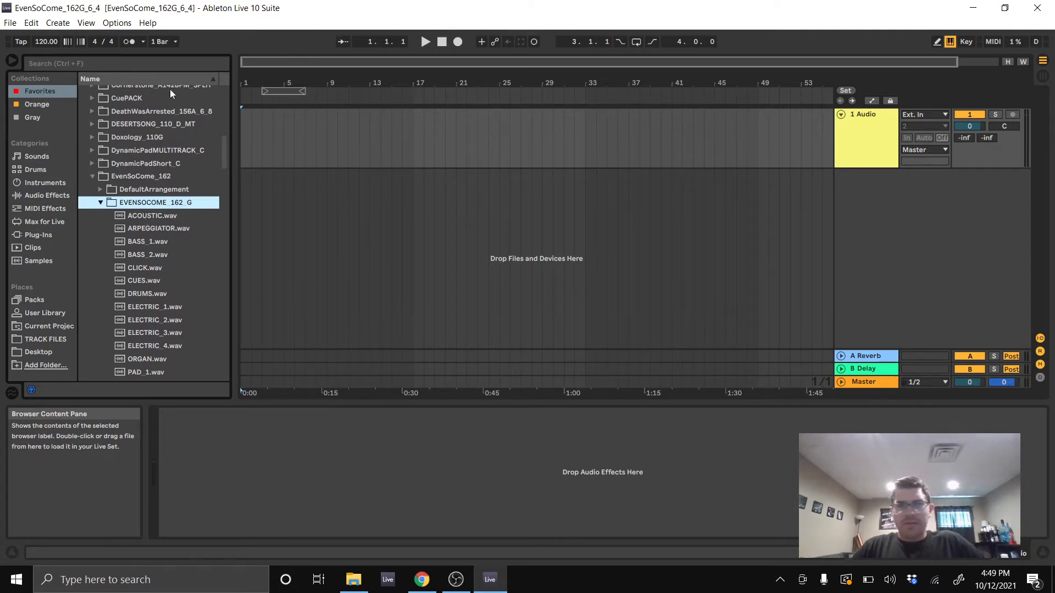
click(51, 40)
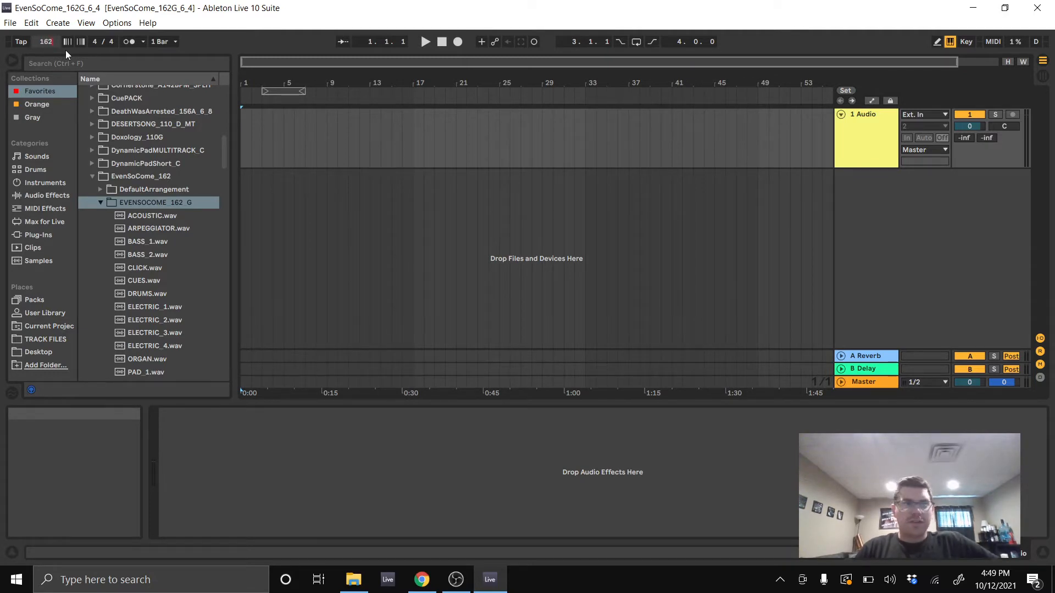
key(Return)
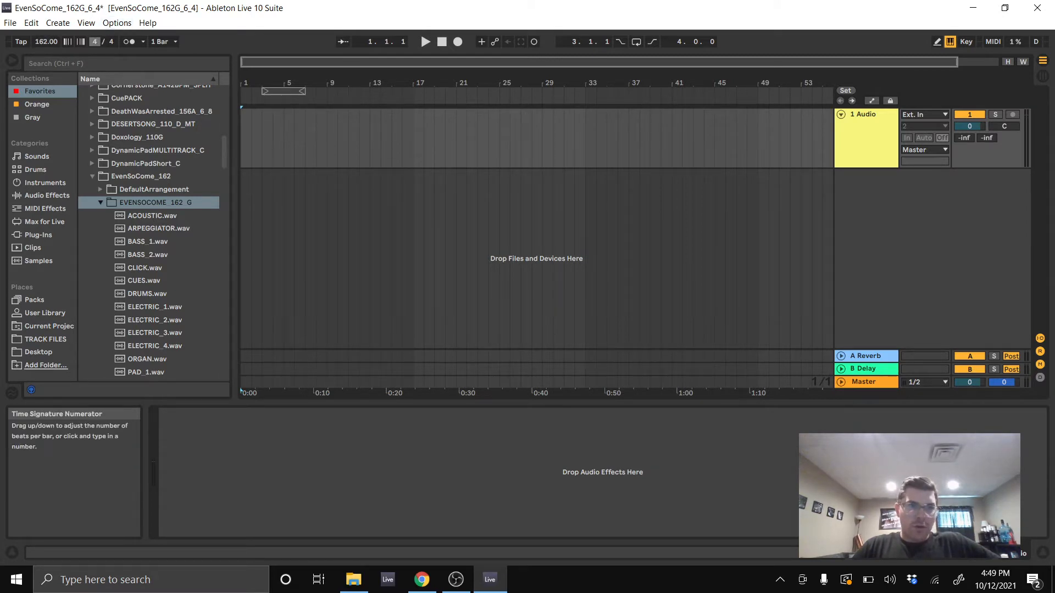
text(6)
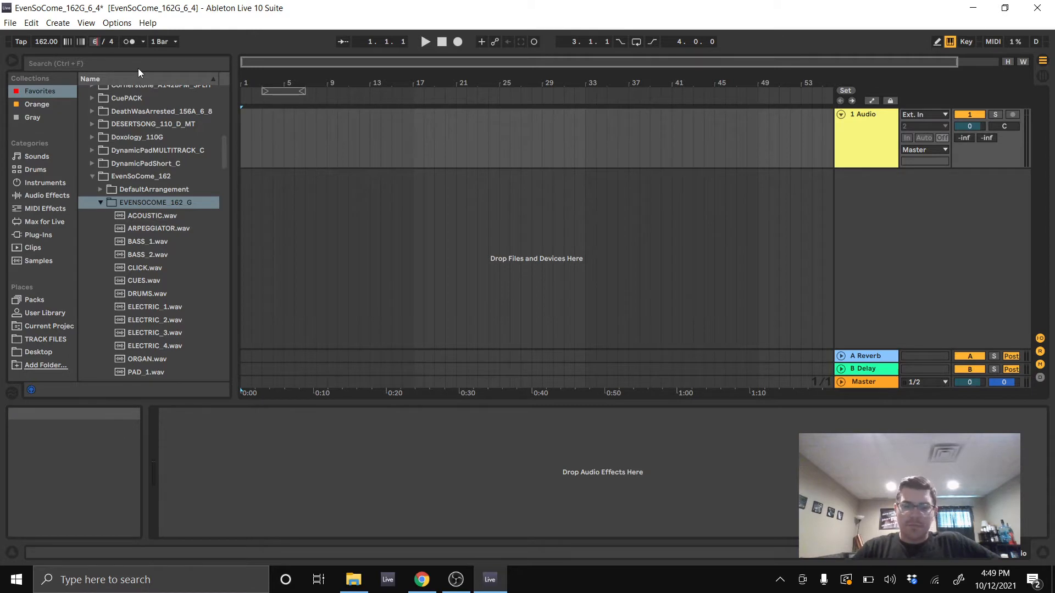
key(Return)
- Add 6_4 CLICK Accented.alc from the 6_4 timing CLICK AND CUES folder at bar 1, extend it slightly past bar 5, and play it
mouse_move(251, 81)
mouse_down()
mouse_move(260, 116)
mouse_move(346, 120)
mouse_move(315, 121)
mouse_up()
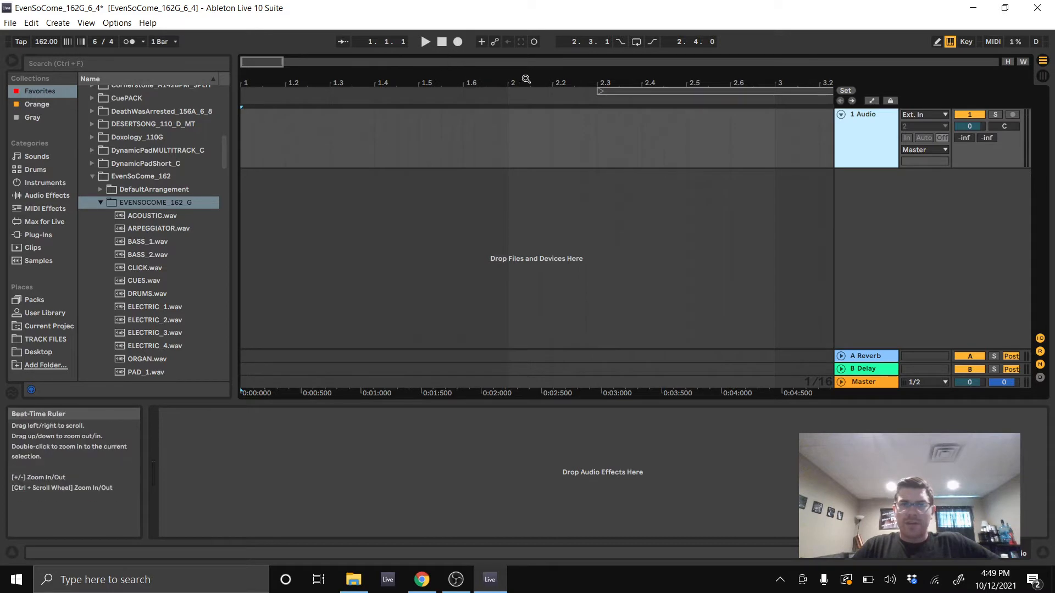
drag(405, 83, 285, 75)
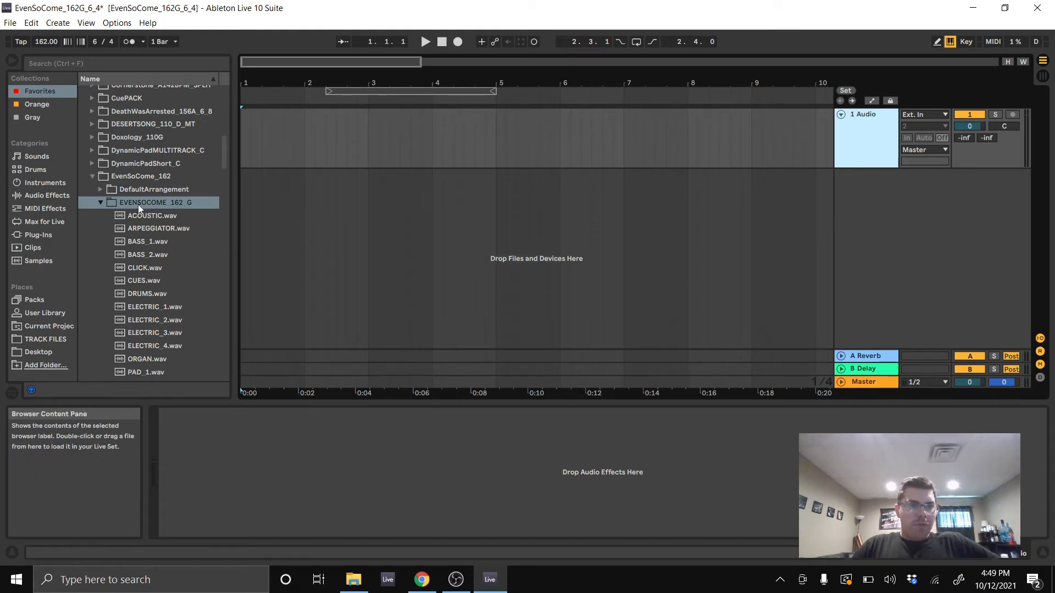
scroll(129, 270, up, 4)
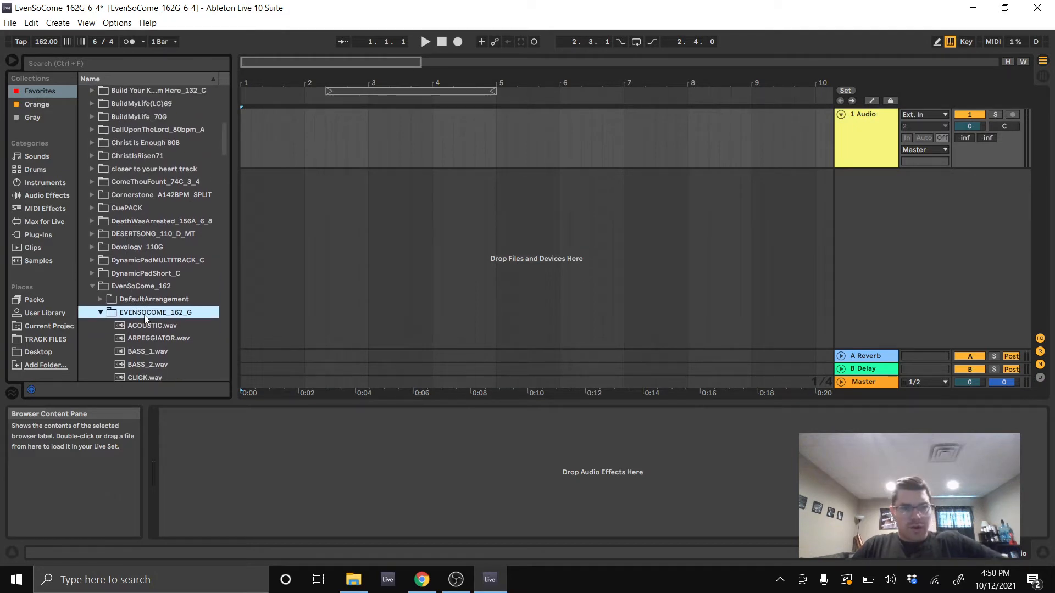
key(Left)
key(Left)
key(Left)
key(Left)
key(Left)
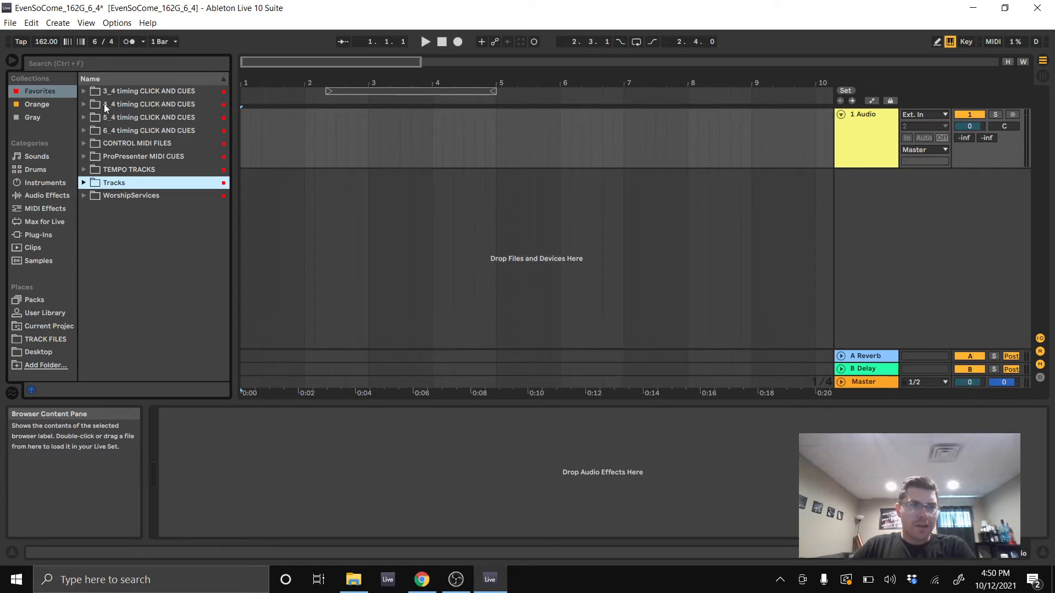
click(85, 130)
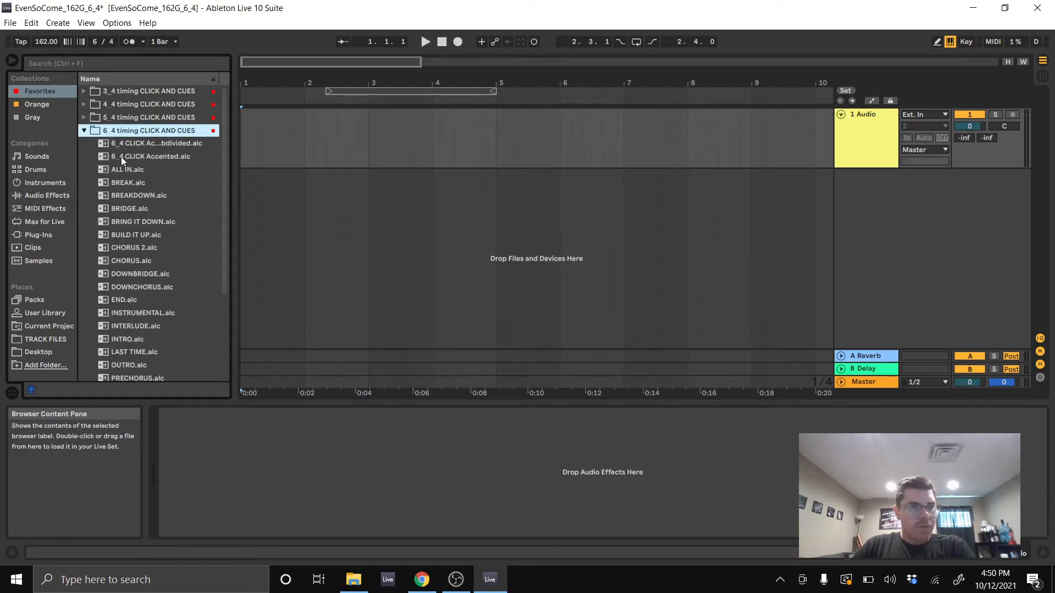
drag(121, 157, 245, 188)
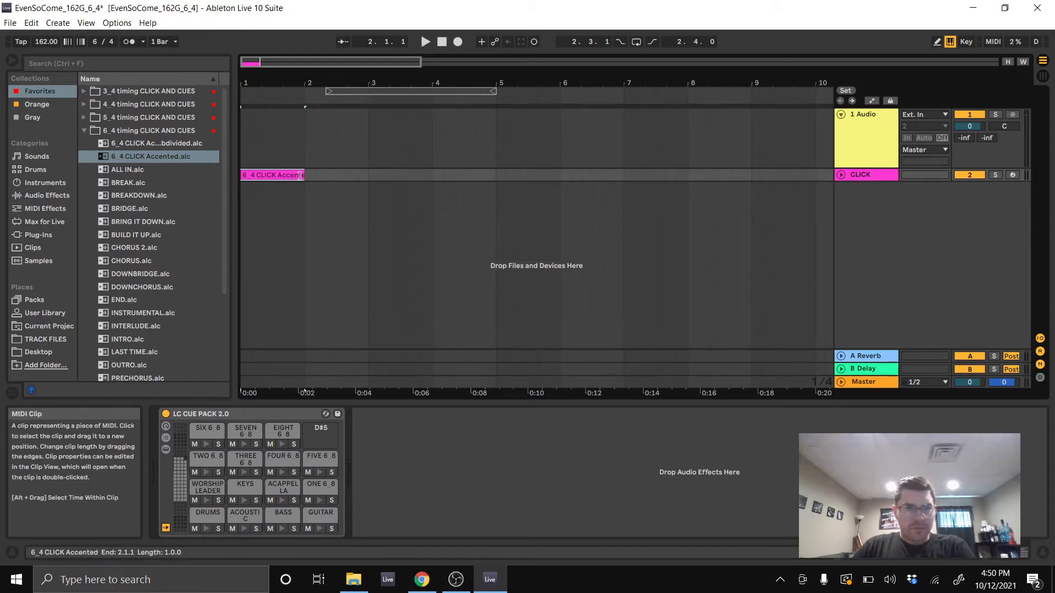
drag(302, 175, 506, 176)
key(space)
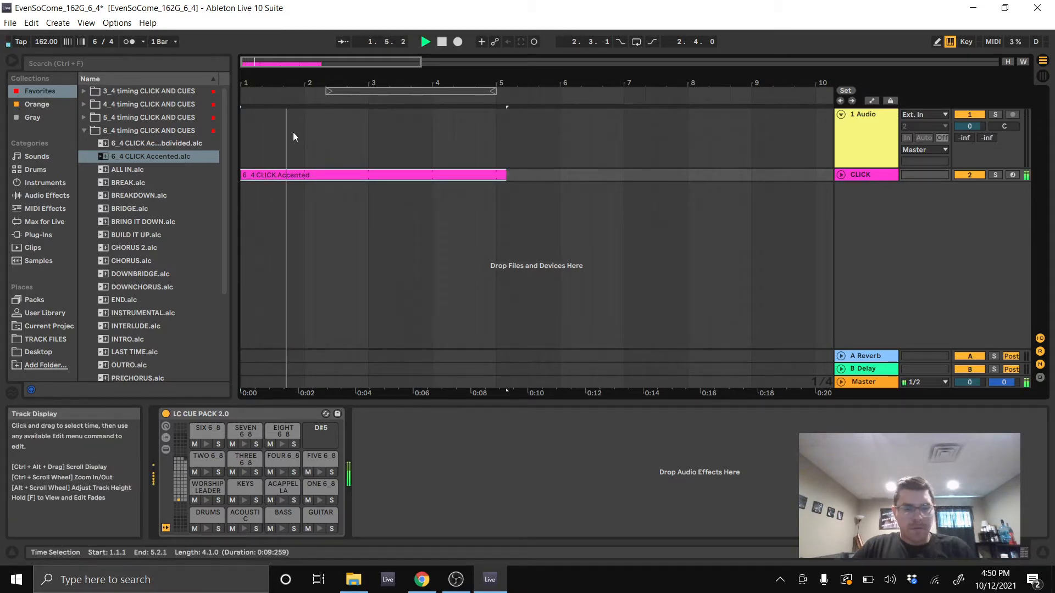
- Add the START.alc cue at bar 1 on a new track beneath CLICK and fold that track
scroll(153, 279, down, 3)
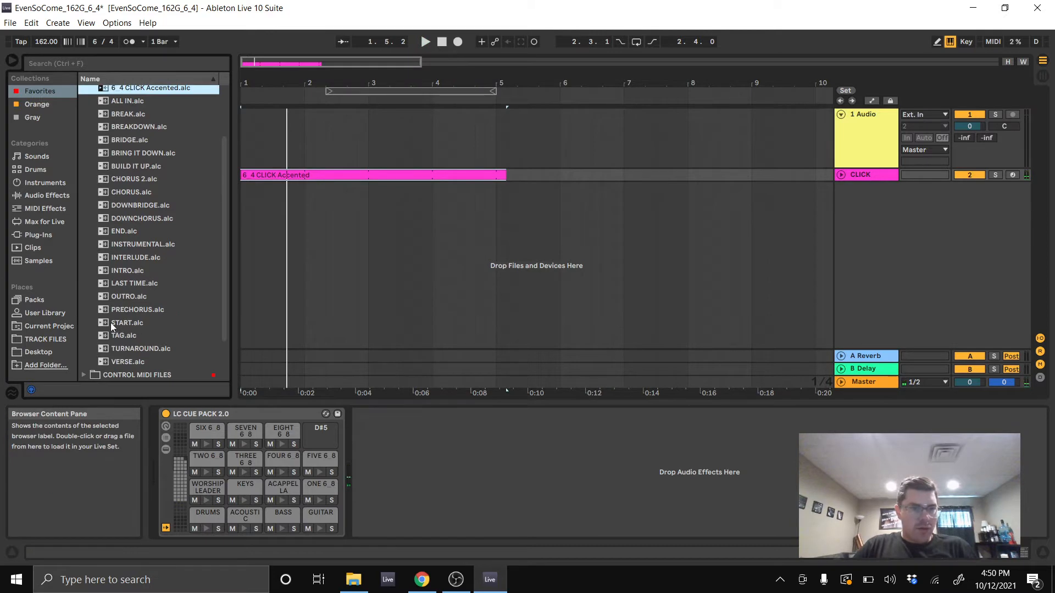
drag(113, 323, 246, 210)
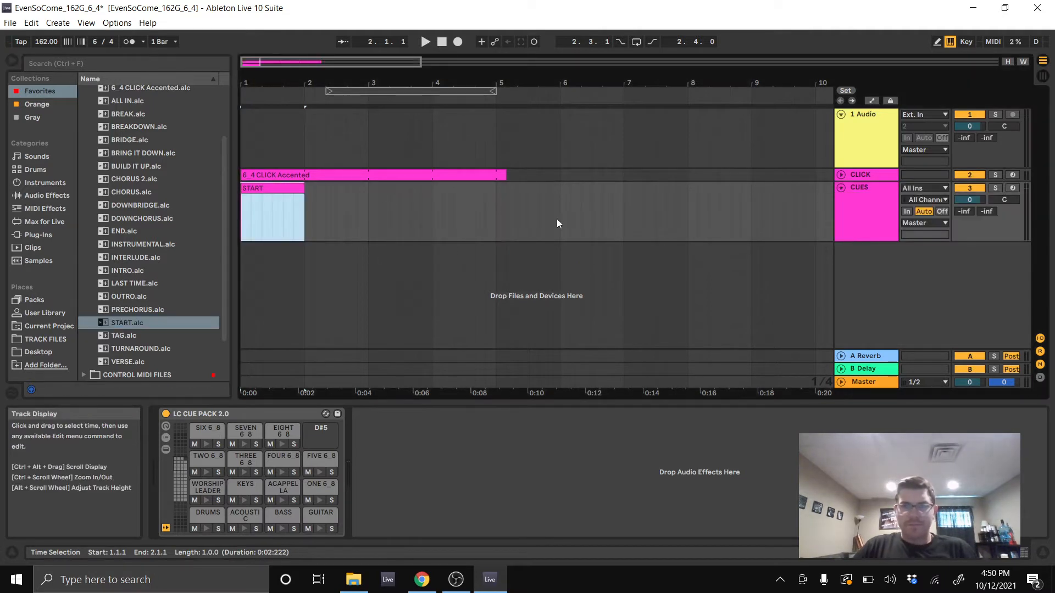
click(841, 187)
- Delete the empty 1 Audio track and select the CLICK track
click(861, 138)
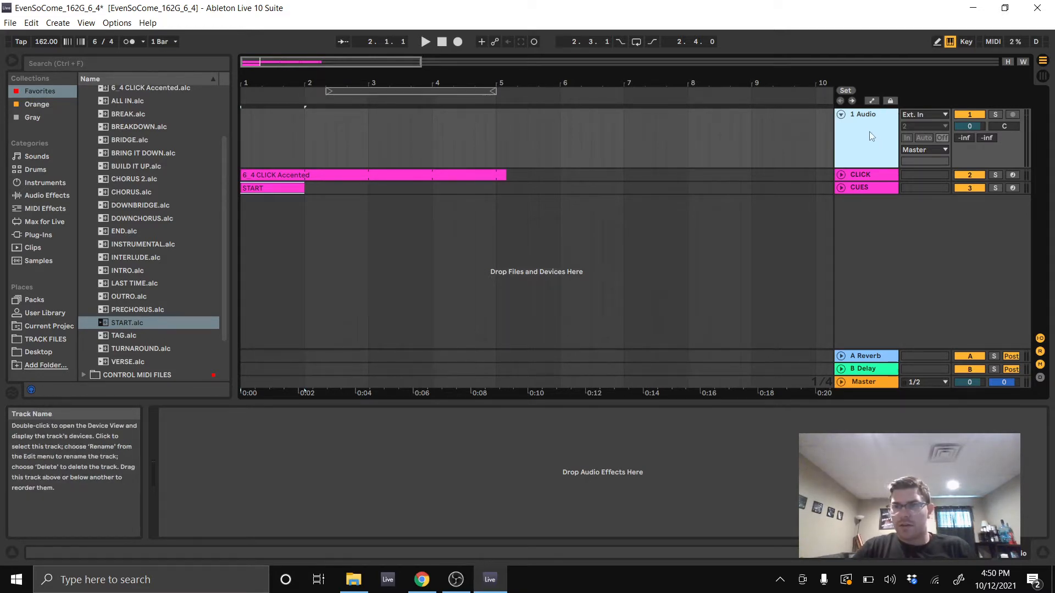
key(Delete)
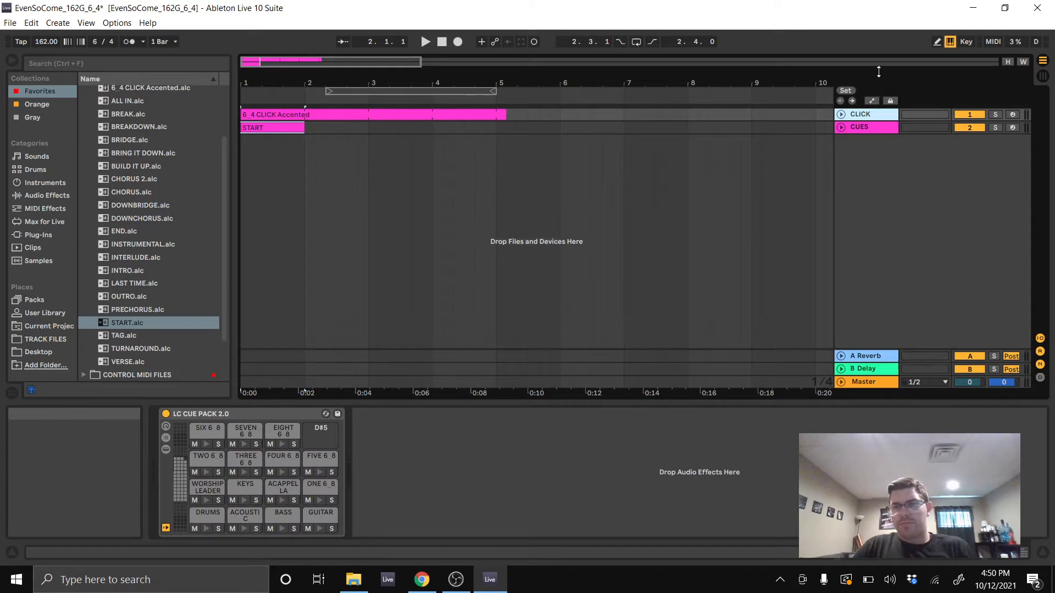
click(876, 116)
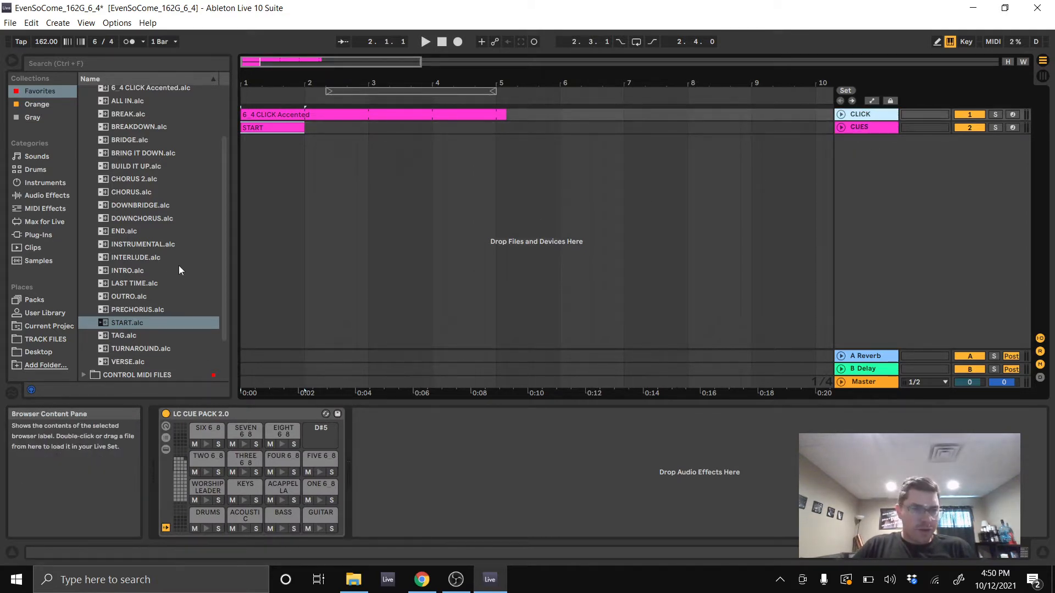
- Add SLIDE 1.alc from the ProPresenter MIDI CUES SLIDES folder at bar 1 on a new track, and collapse the folder
click(120, 353)
key(Left)
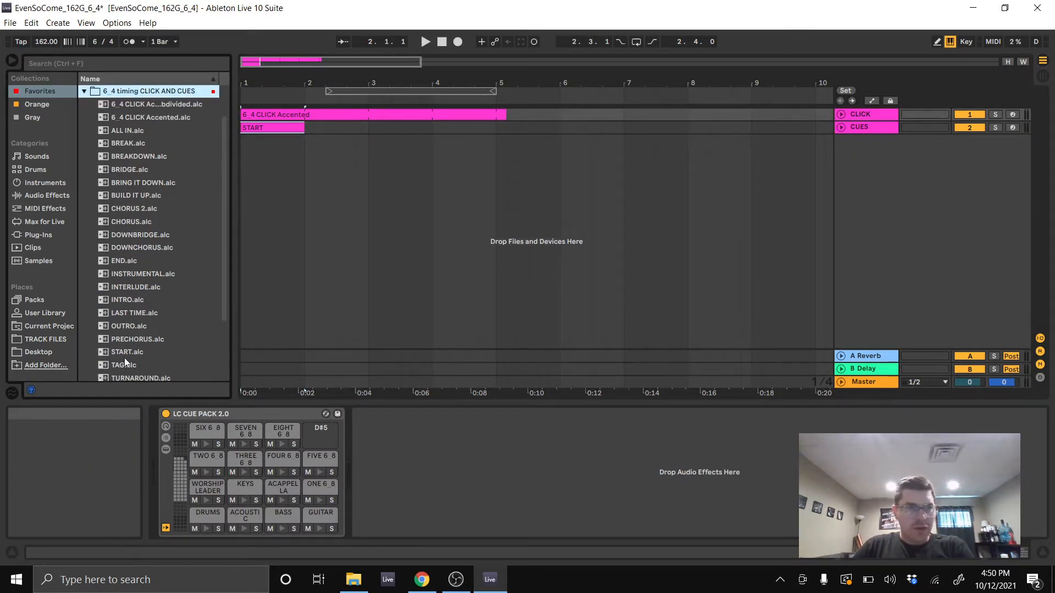
key(Left)
click(85, 157)
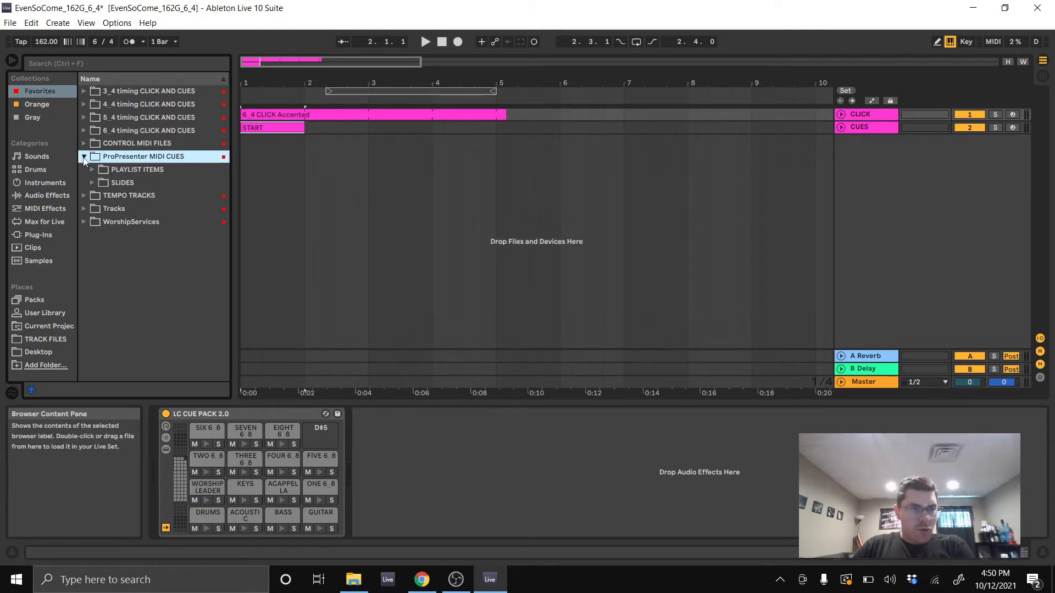
click(93, 182)
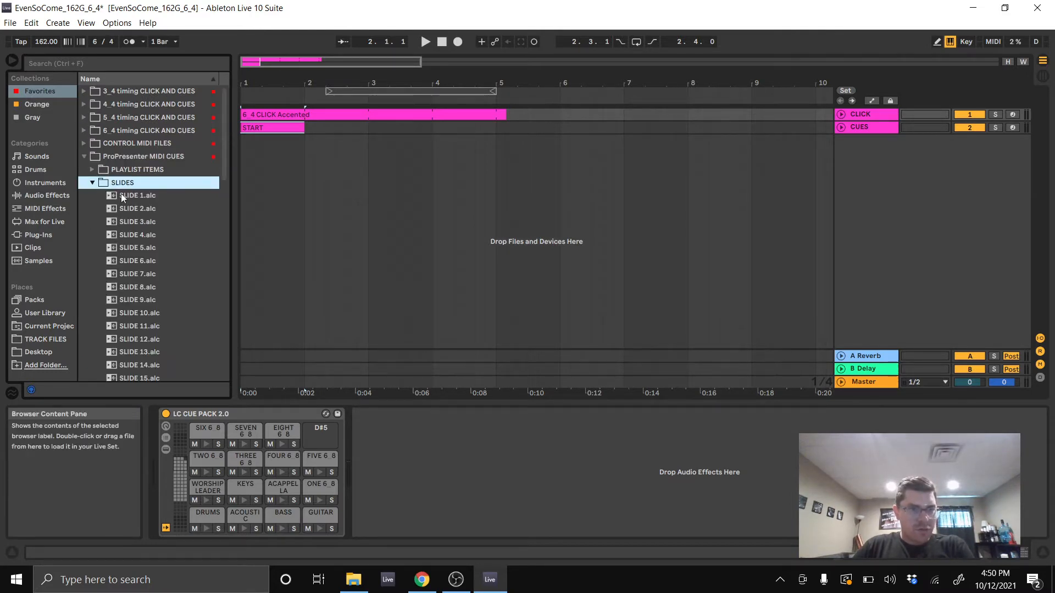
drag(122, 195, 241, 171)
click(84, 157)
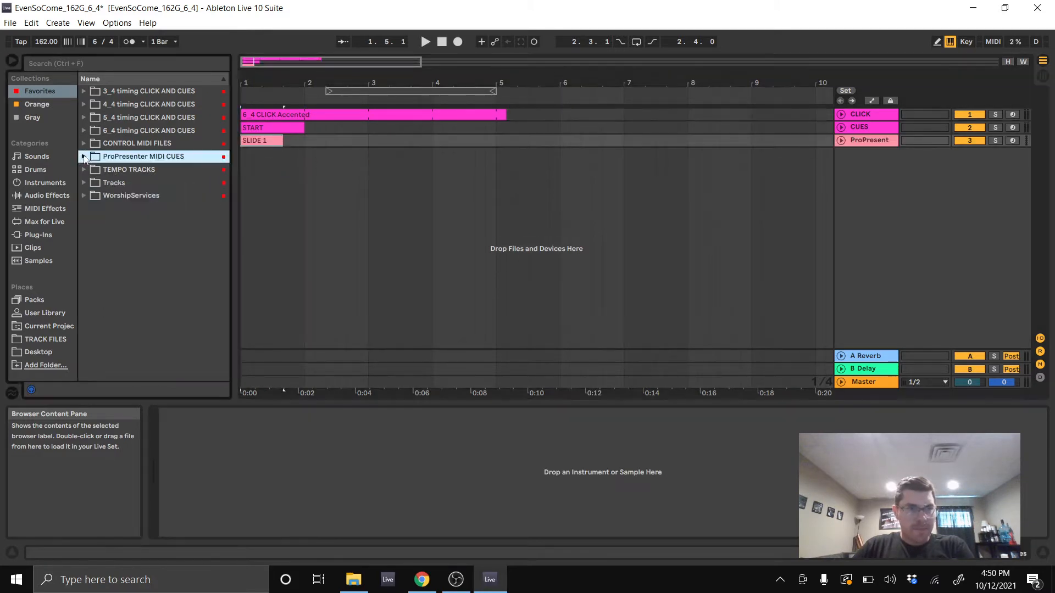
- Add TEMPO MASTER TRACK.wav from the TEMPO TRACKS folder at bar 1 on a new track and select its clip
click(83, 170)
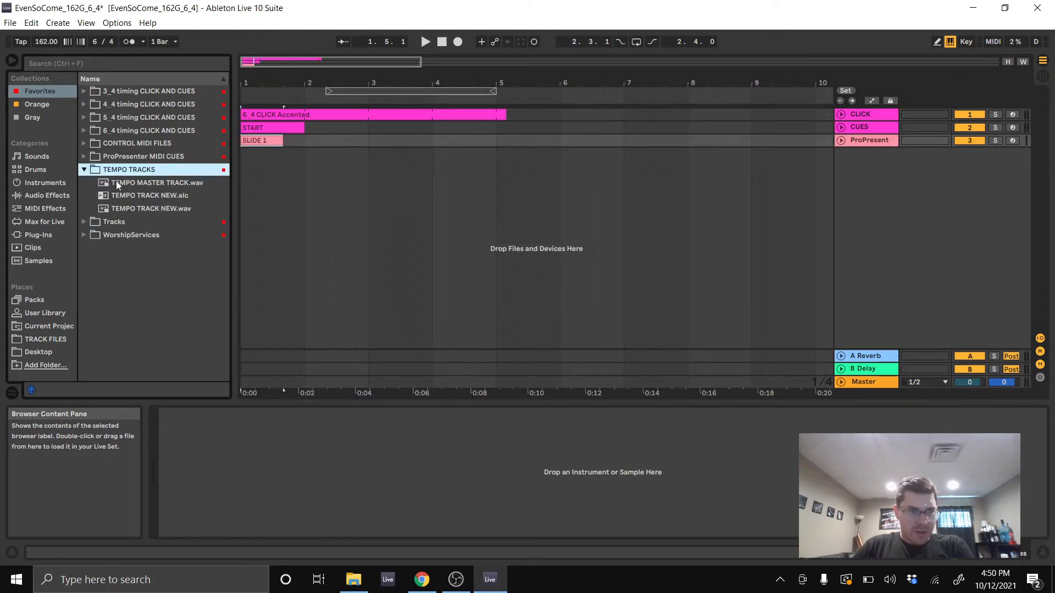
drag(117, 182, 242, 180)
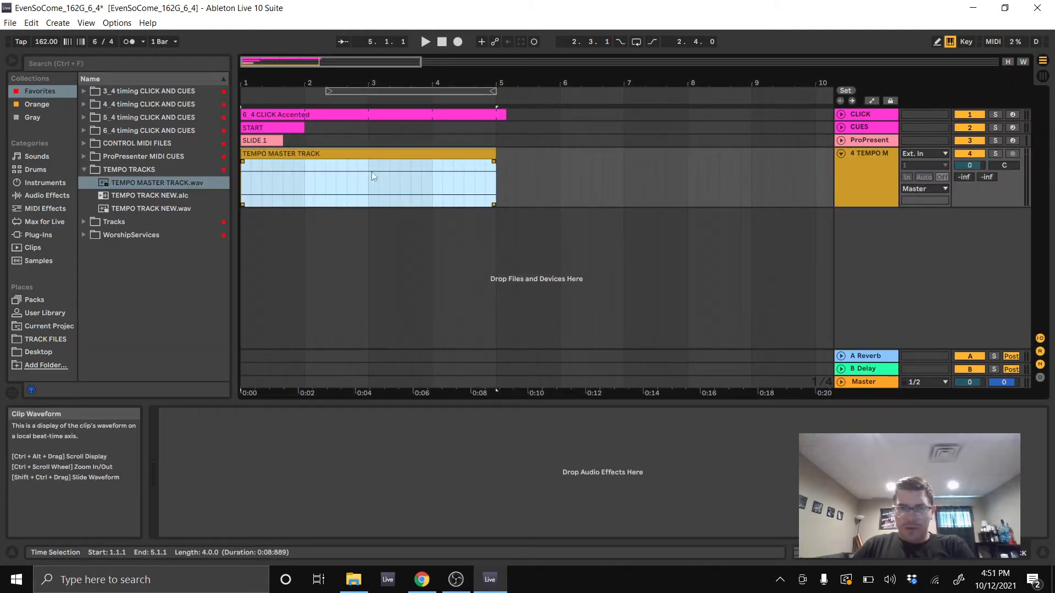
click(385, 155)
- Reorder the tracks so ProPresenter is first and the tempo track second, above CLICK and CUES, and fold the tempo track
drag(867, 153, 866, 113)
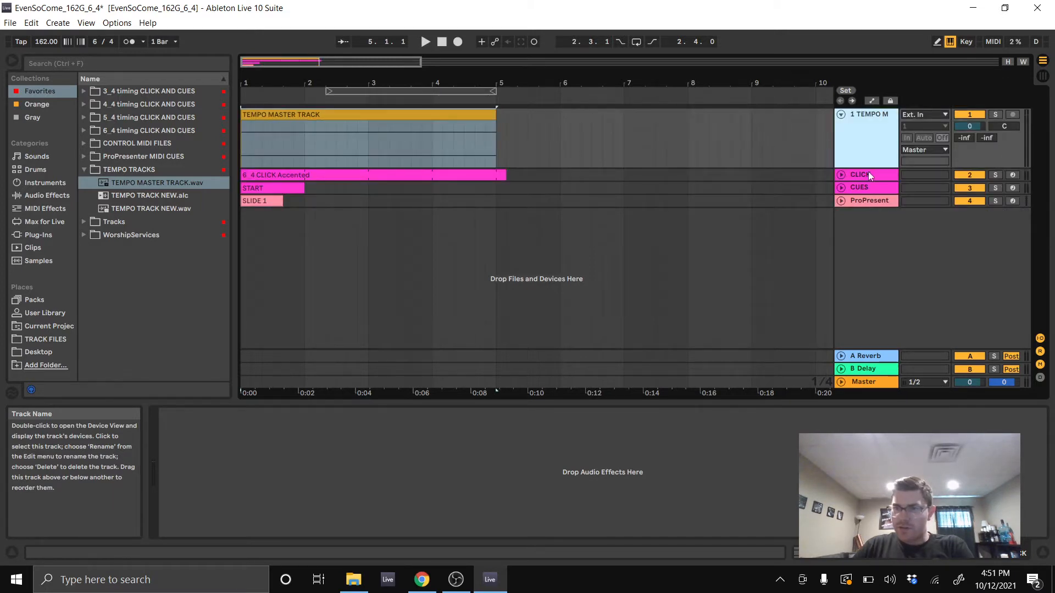
drag(868, 202, 850, 116)
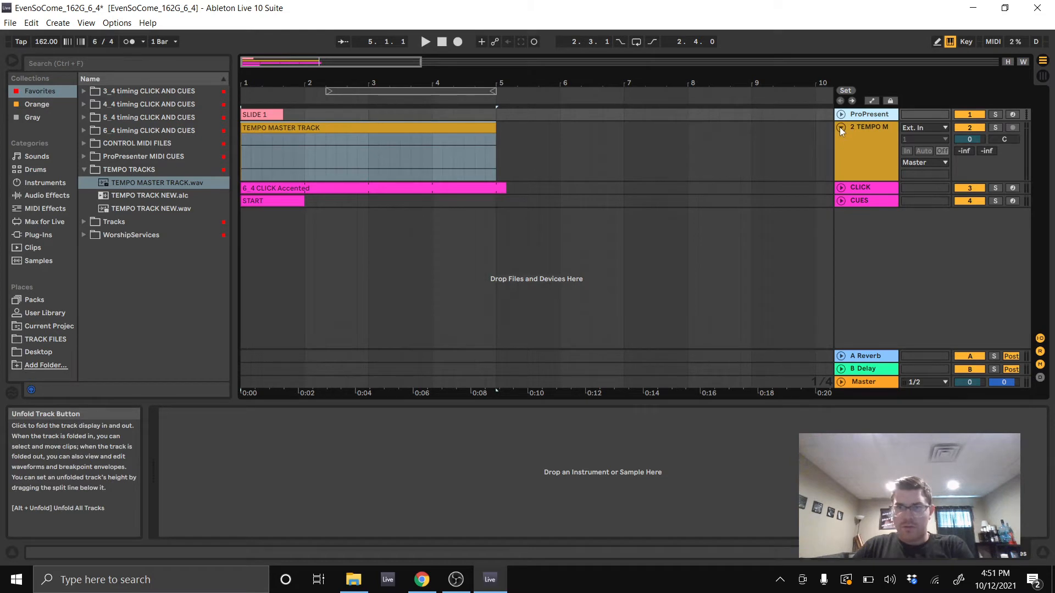
click(840, 128)
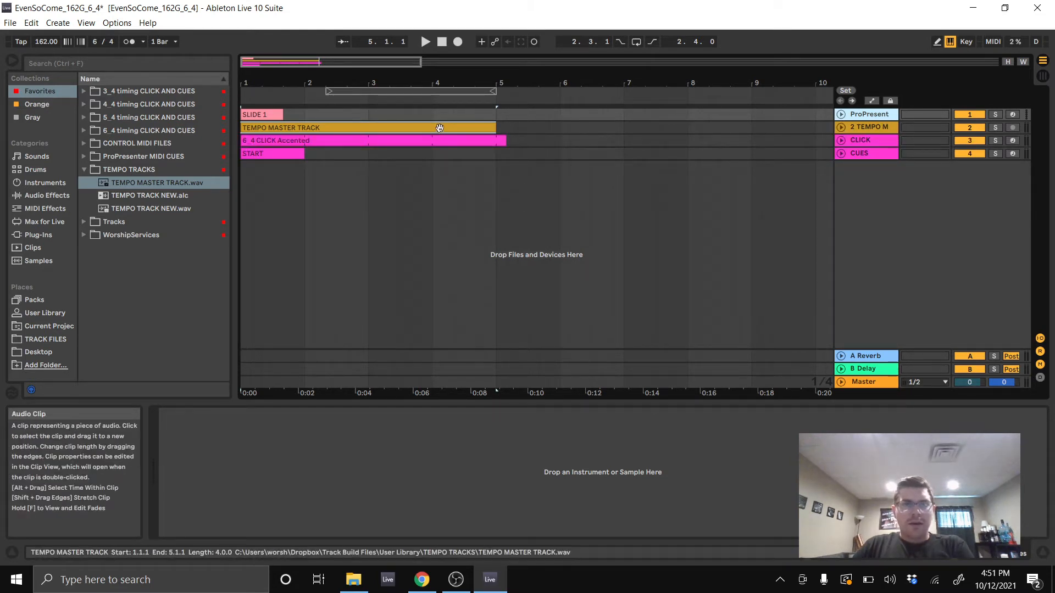
- Open the TEMPO MASTER TRACK clip's sample settings and set its segment BPM to 162
double_click(440, 127)
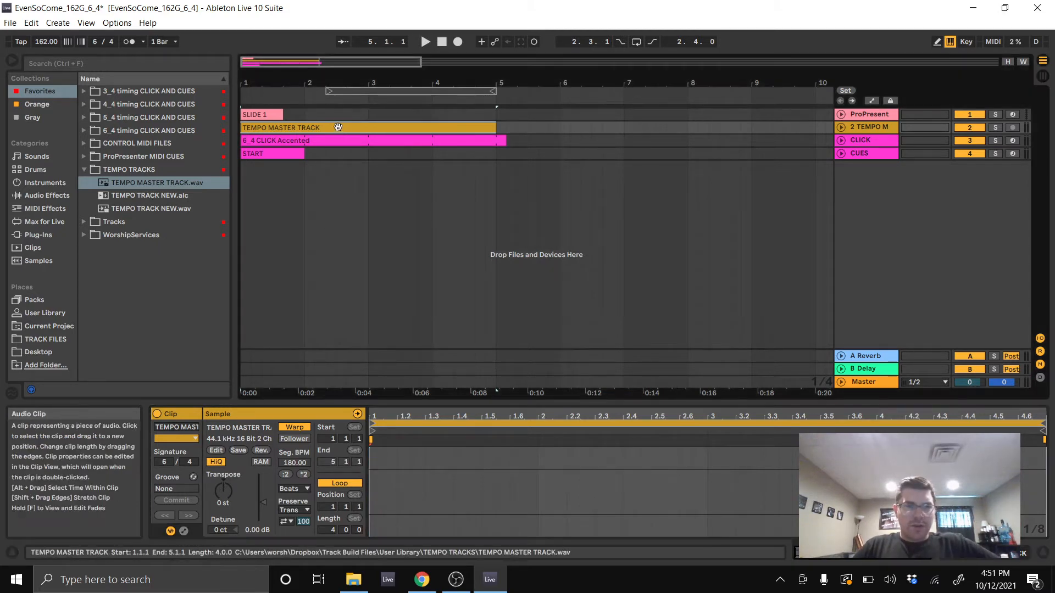
click(342, 141)
click(348, 127)
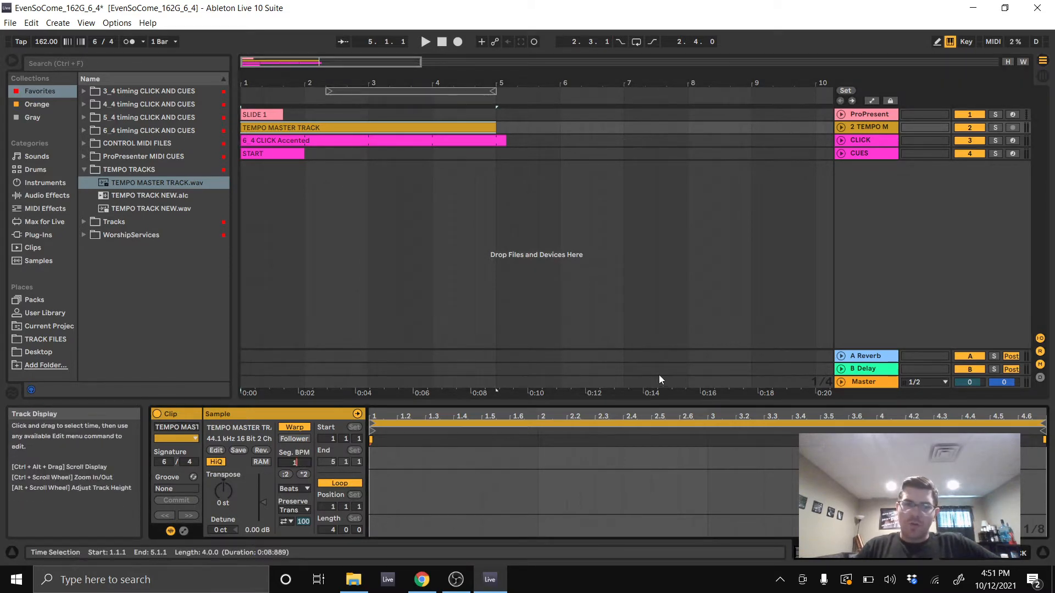
text(2)
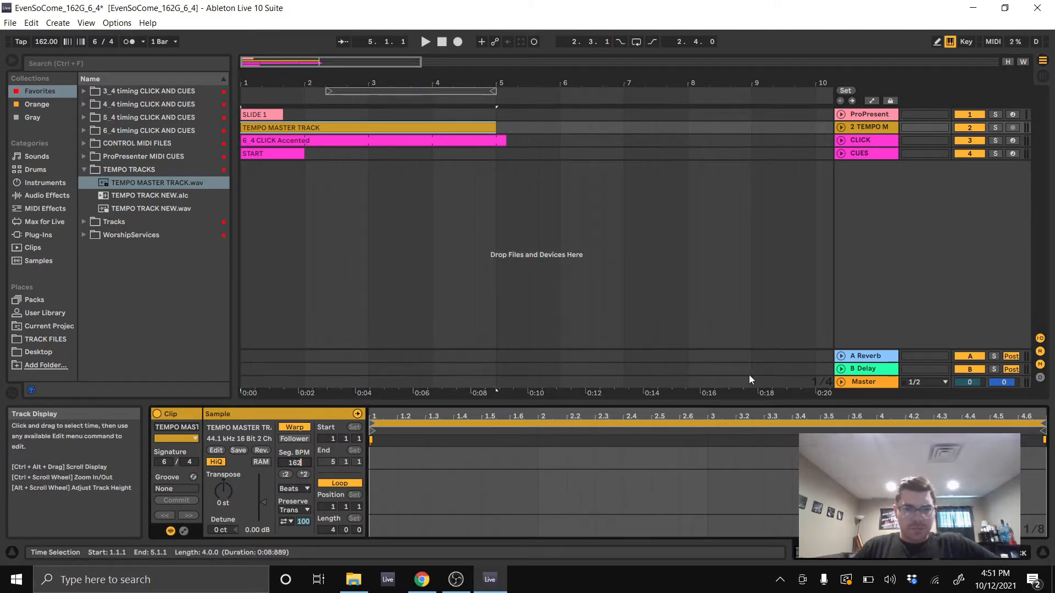
key(Return)
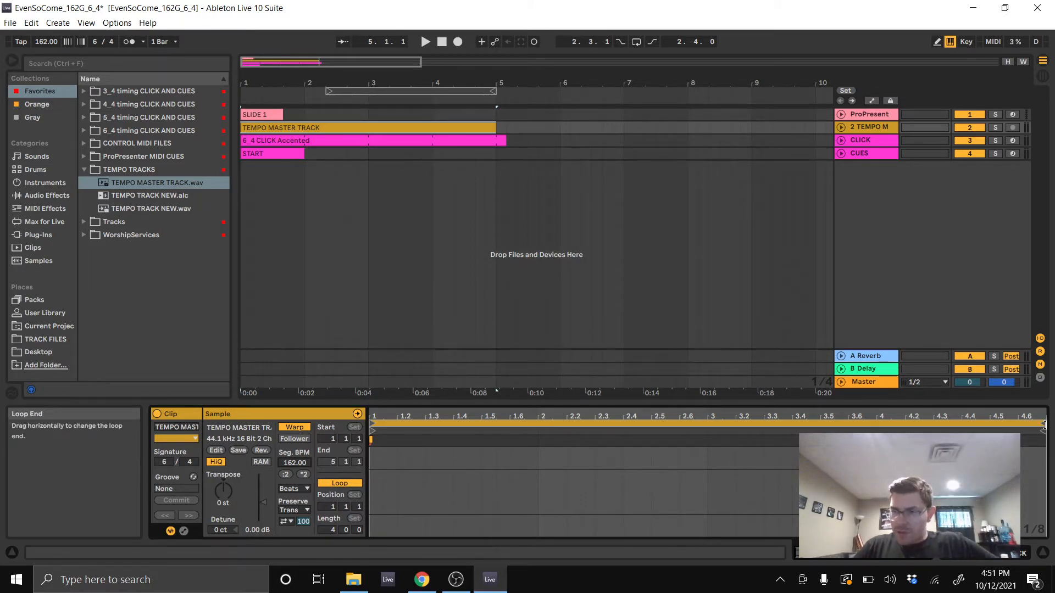
- Move the TEMPO MASTER TRACK clip's loop end to 4.4.3, matching the sample's end, and make the clip the tempo leader
mouse_move(1042, 429)
mouse_down()
mouse_move(976, 423)
mouse_move(987, 422)
mouse_move(987, 456)
mouse_move(1044, 467)
mouse_move(1044, 418)
mouse_up()
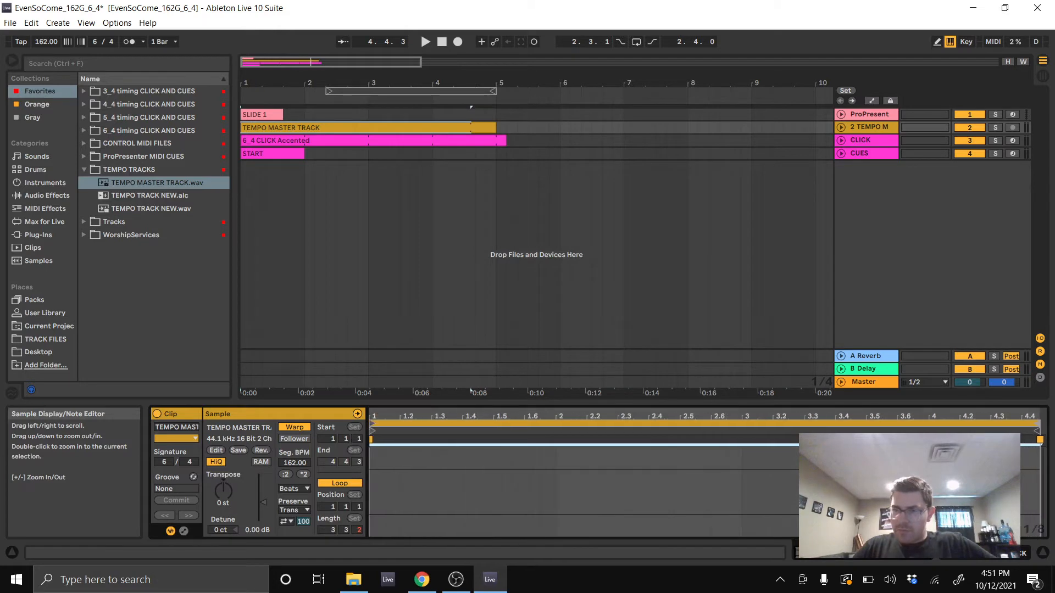
mouse_move(977, 415)
mouse_down()
mouse_move(977, 437)
mouse_move(977, 415)
mouse_up()
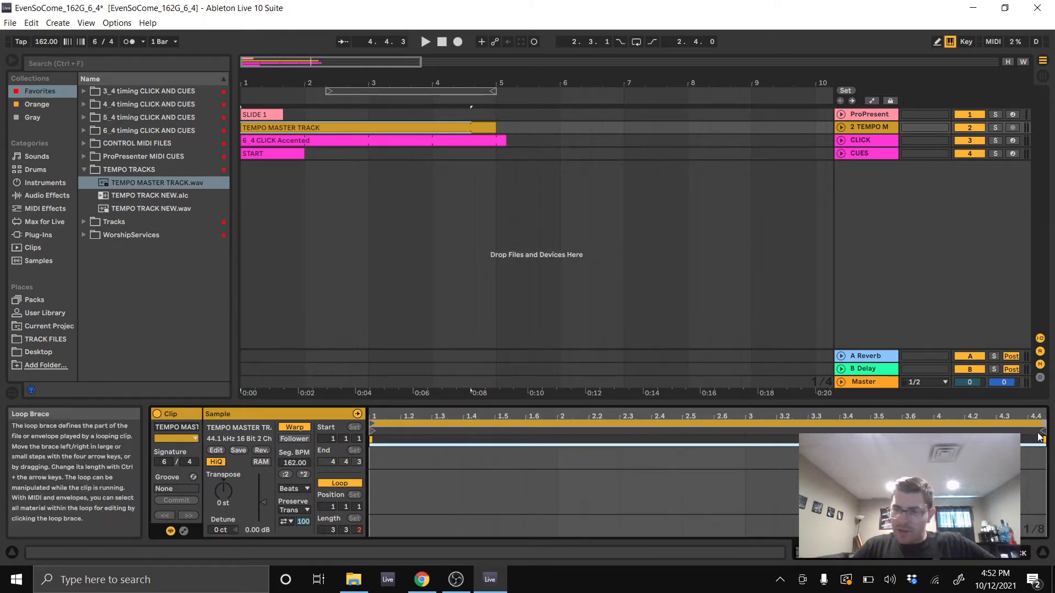
drag(1042, 416, 1042, 486)
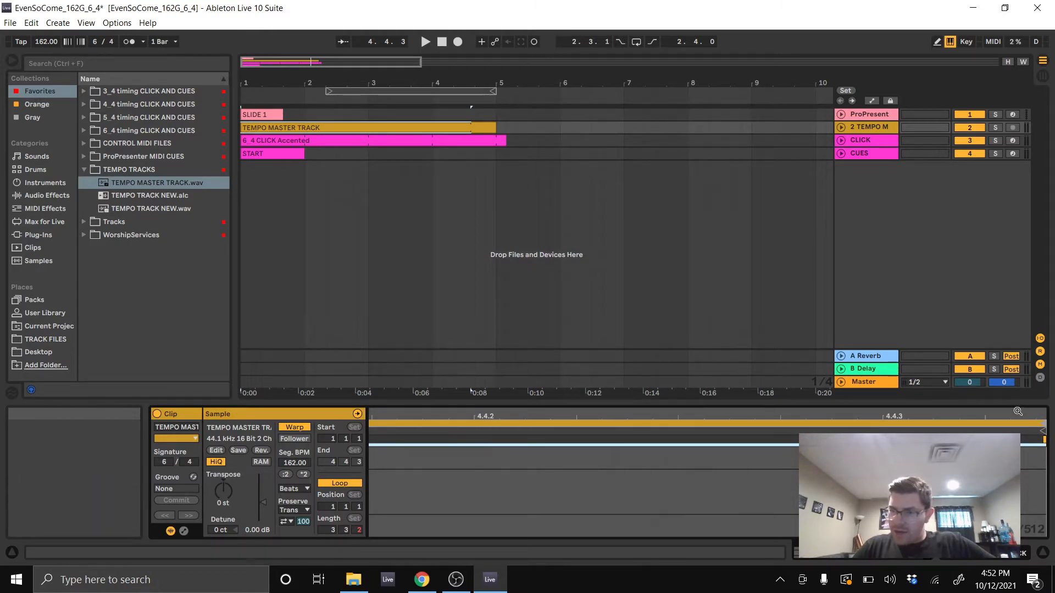
drag(1039, 417, 1039, 357)
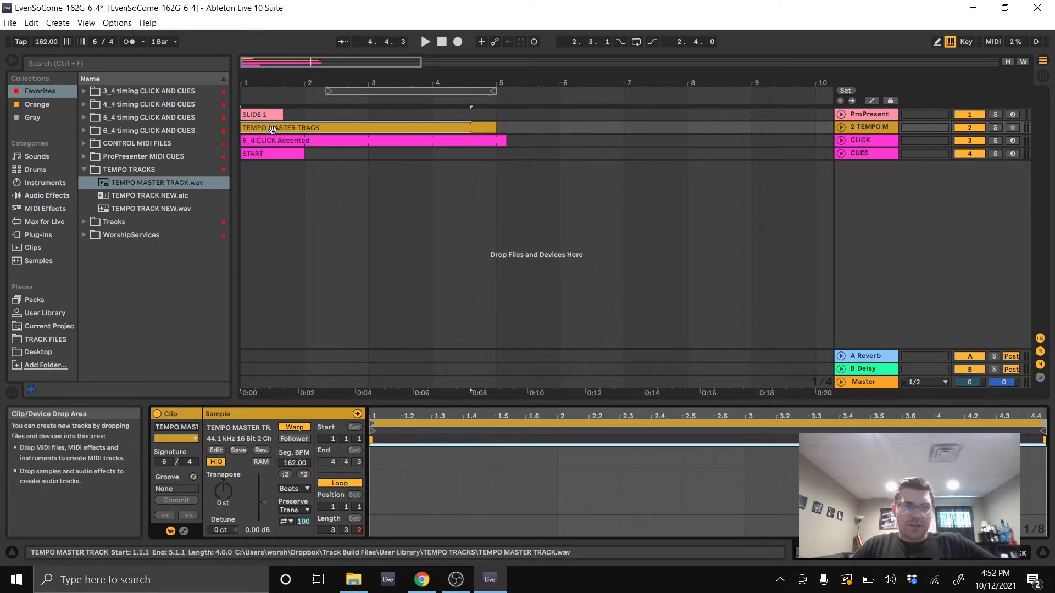
click(479, 127)
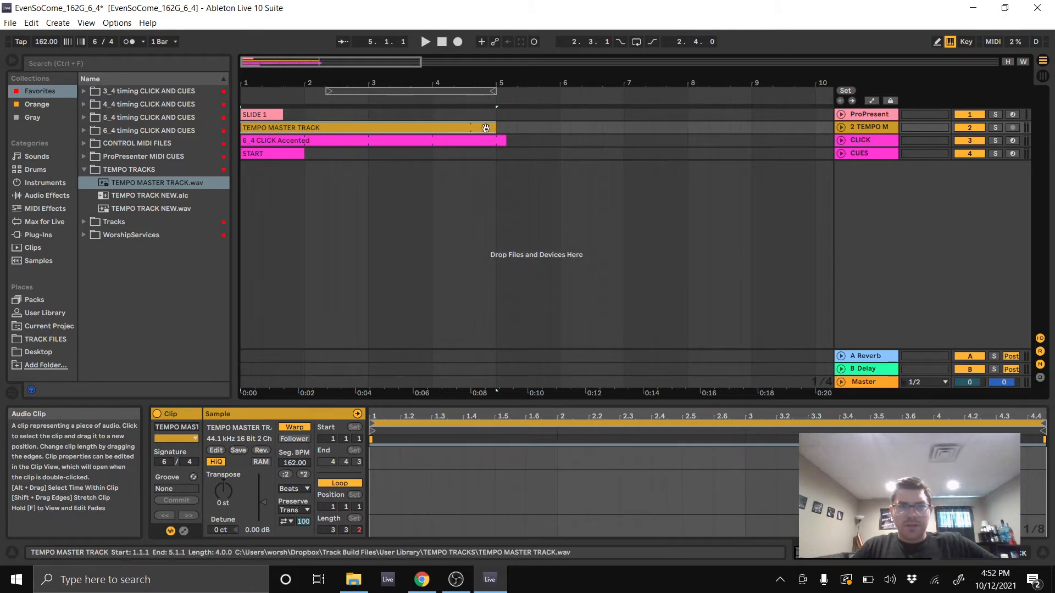
click(295, 440)
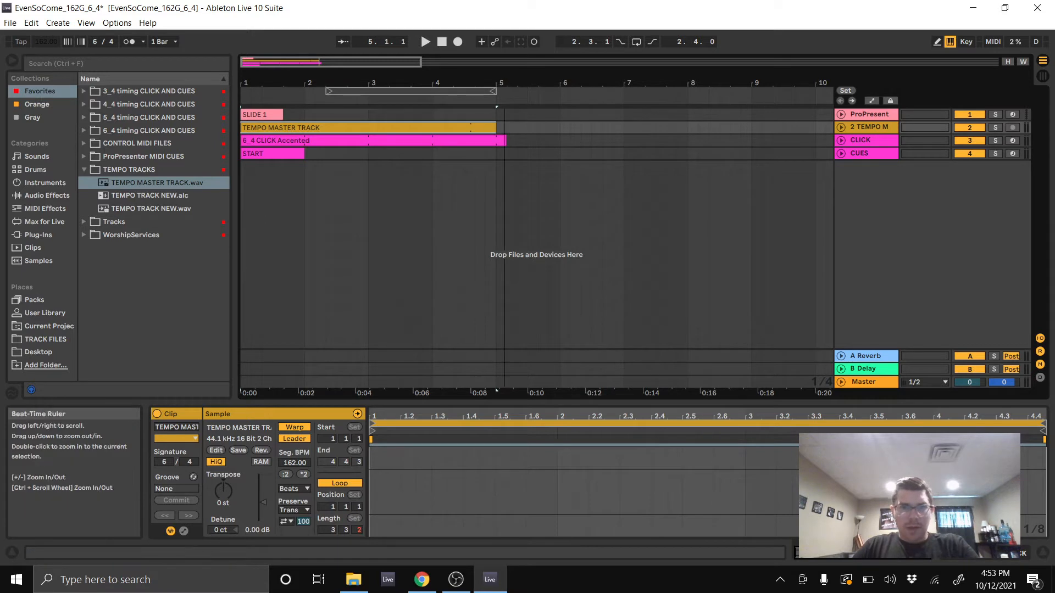
- Extend the TEMPO MASTER TRACK clip to bar 40 and move the SLIDE 1 clip to start at bar 2
drag(492, 83, 492, 41)
drag(301, 126, 831, 128)
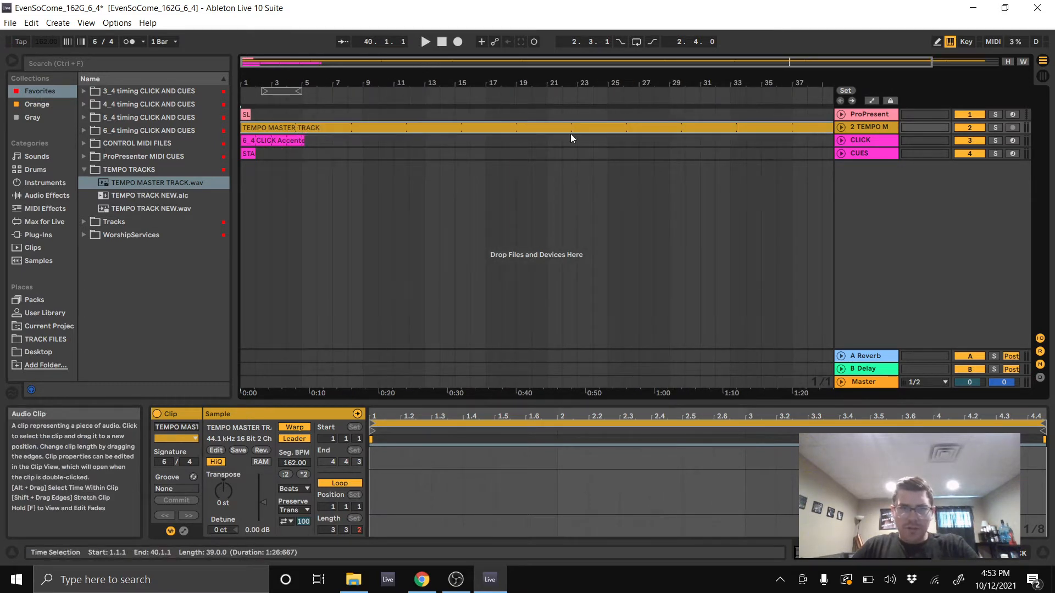
drag(298, 84, 286, 114)
click(252, 114)
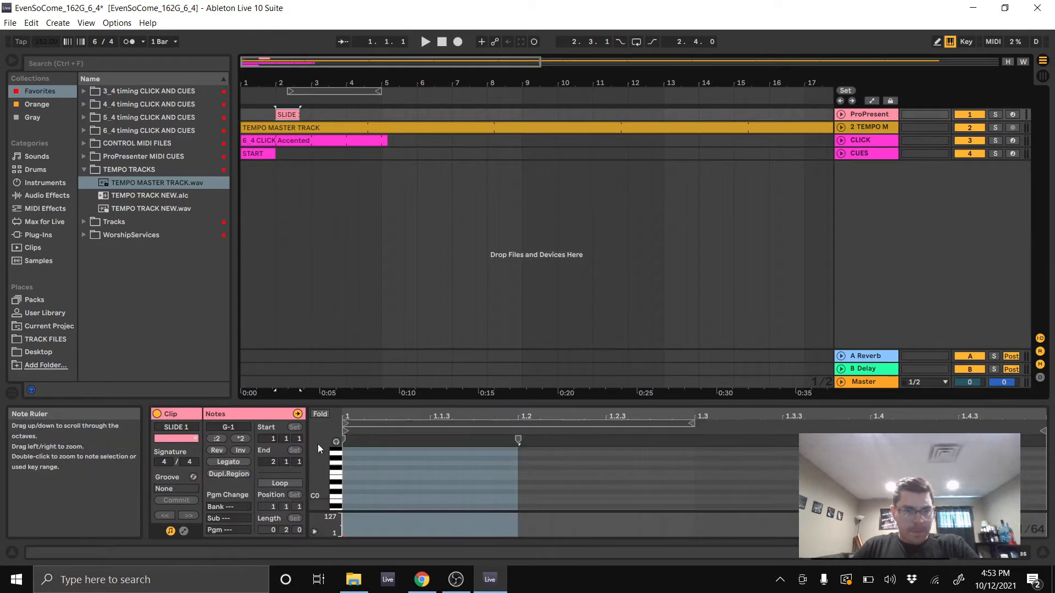
click(314, 127)
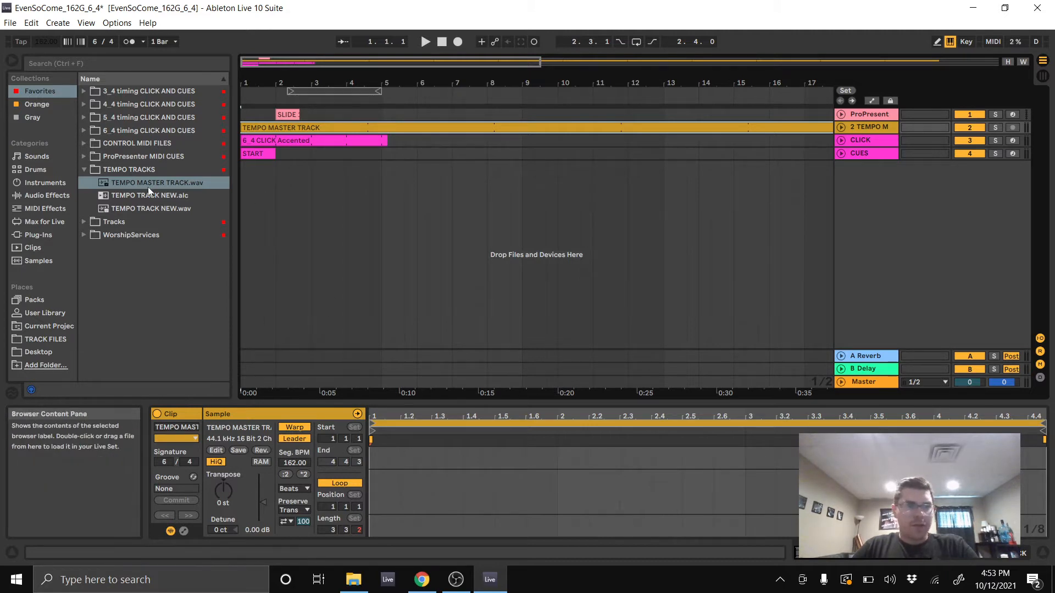
- Import all the stems from Tracks > EvenSoCome_162 > EVENSOCOME_162_G, ACOUSTIC.wav through STRINGS.wav, onto separate new tracks starting at bar 1
click(84, 170)
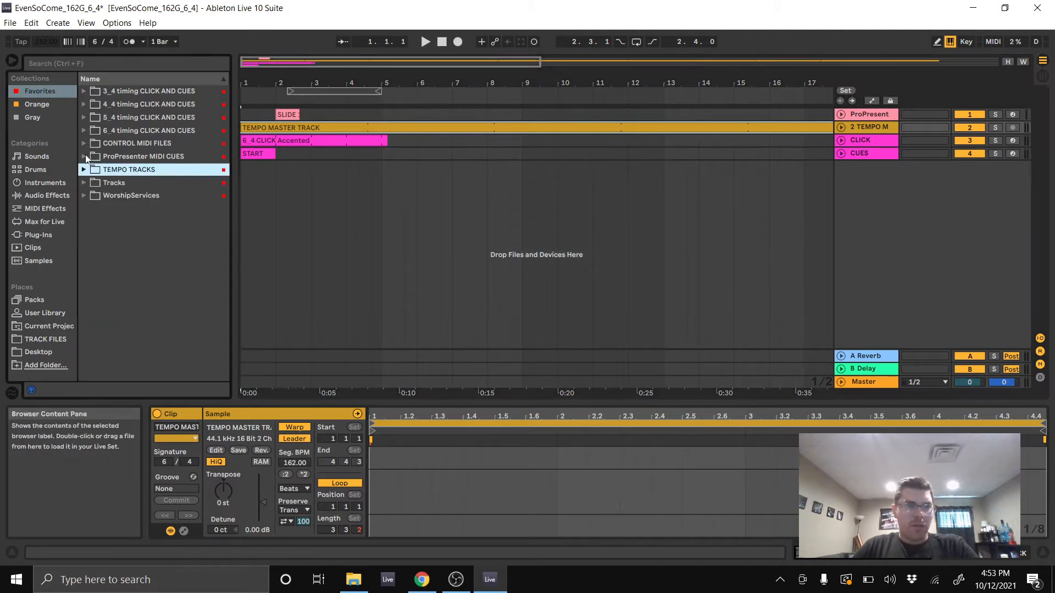
click(84, 183)
scroll(150, 286, down, 5)
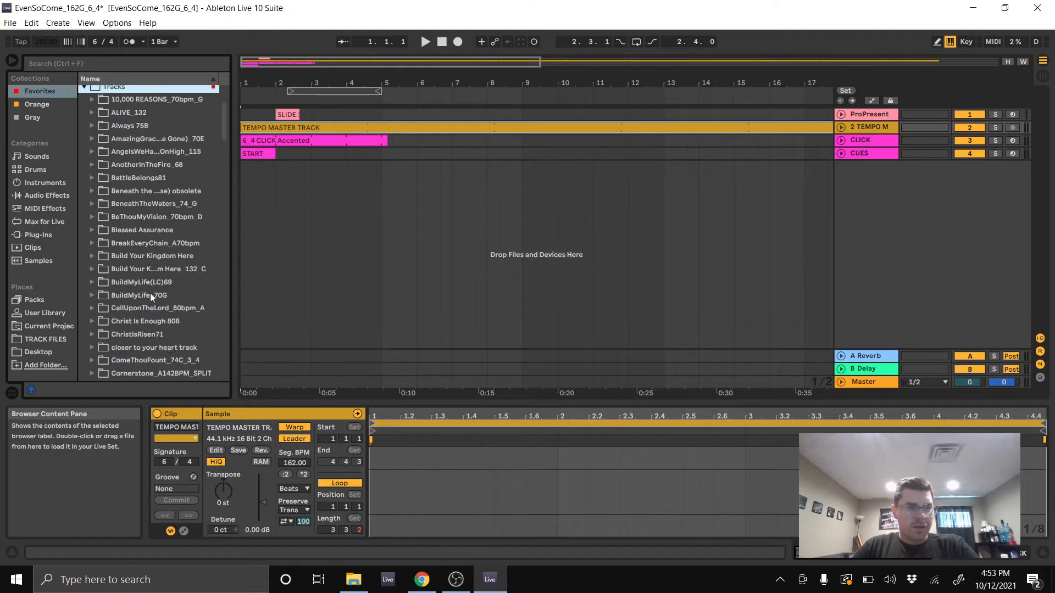
scroll(204, 277, down, 2)
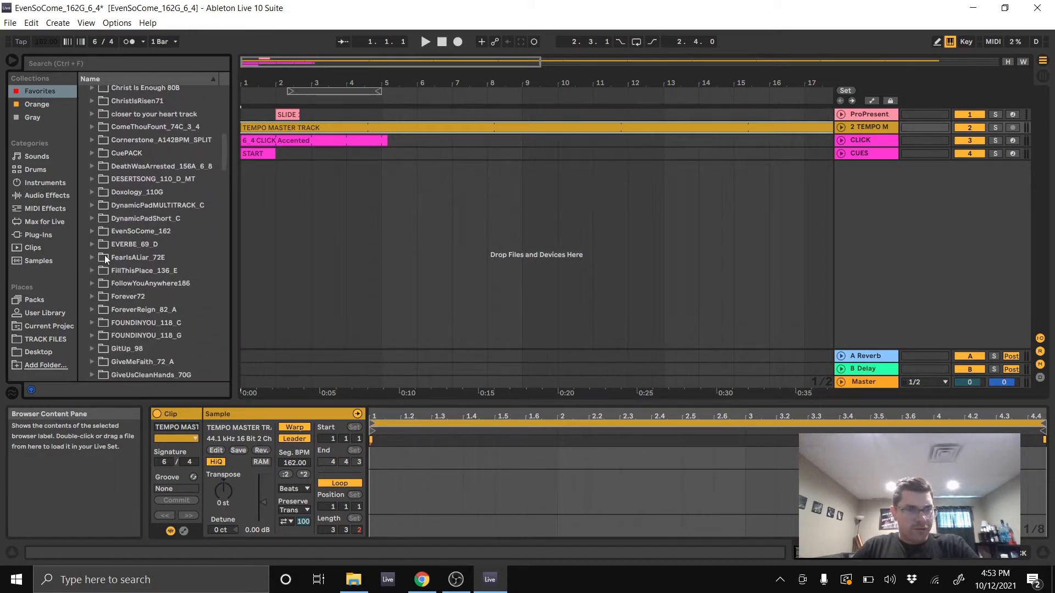
click(92, 231)
click(100, 258)
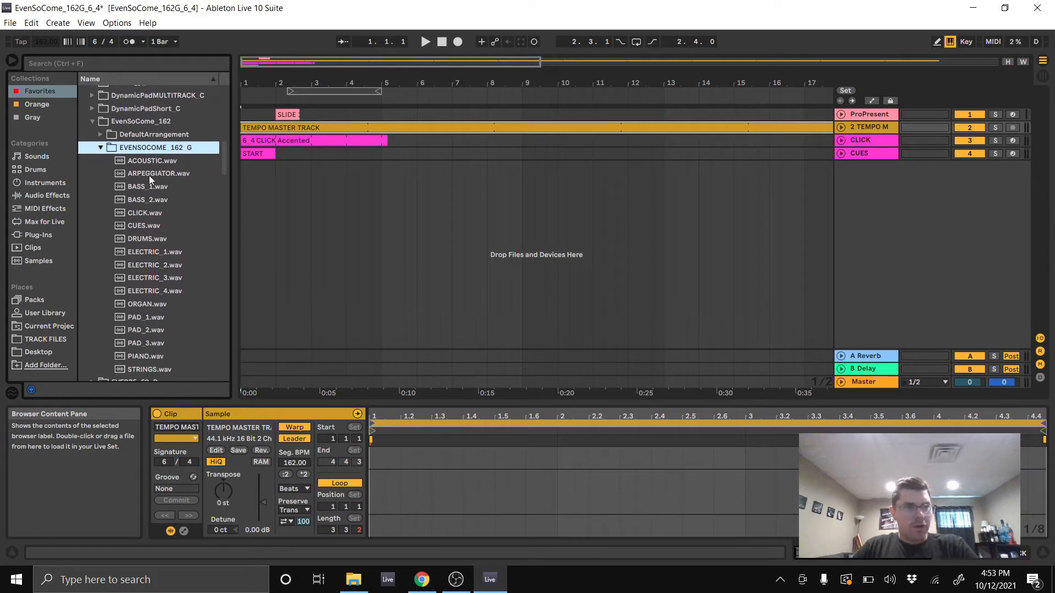
click(147, 160)
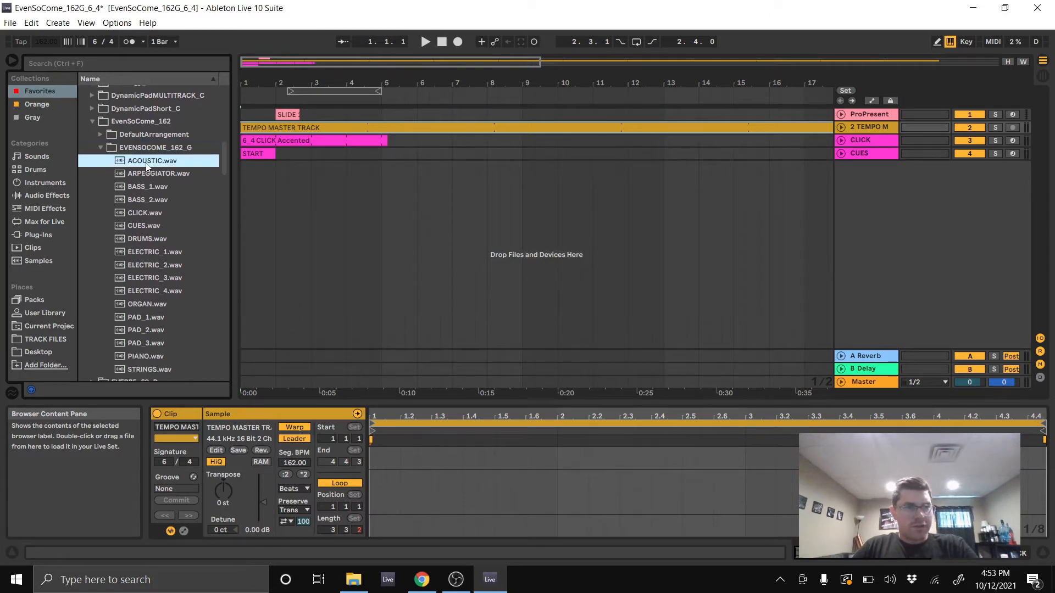
shift+click(137, 369)
drag(169, 224, 244, 220)
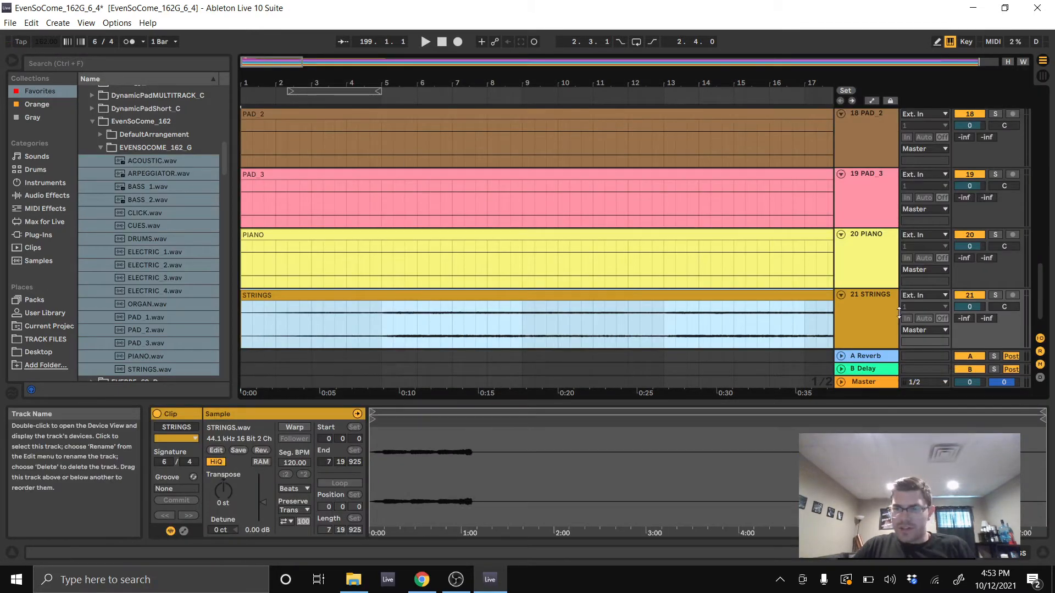
- Select all the imported stem tracks from ACOUSTIC to STRINGS and fold them
scroll(869, 282, down, 2)
click(867, 279)
scroll(865, 275, up, 10)
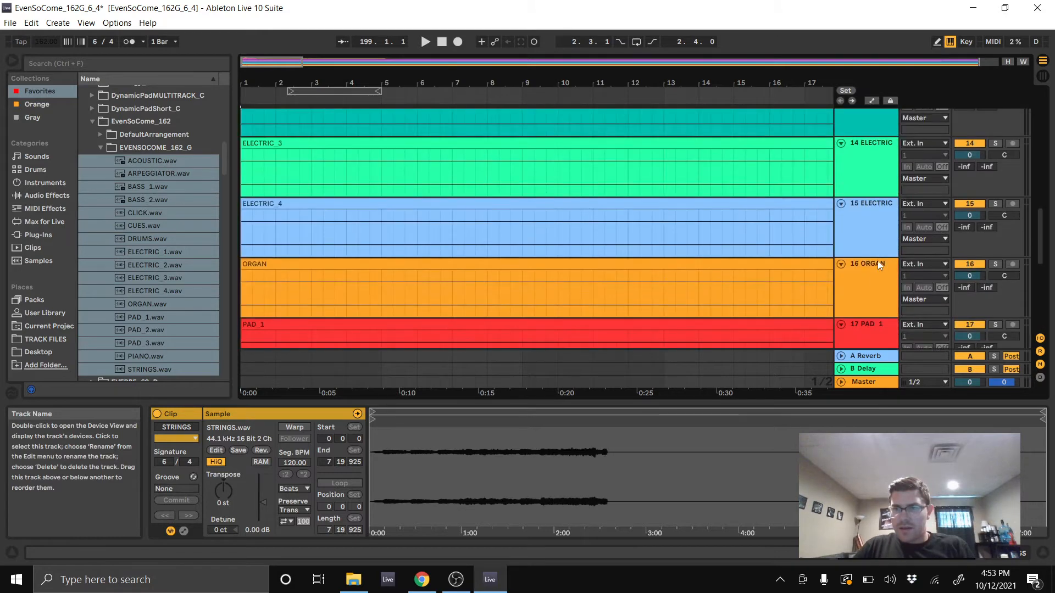
scroll(843, 205, up, 10)
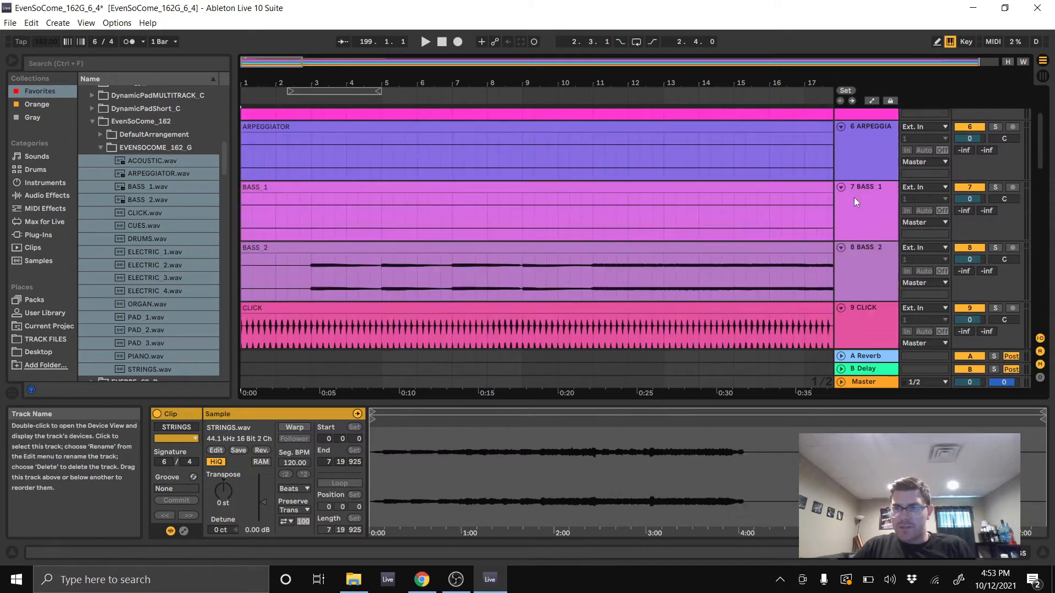
shift+click(860, 189)
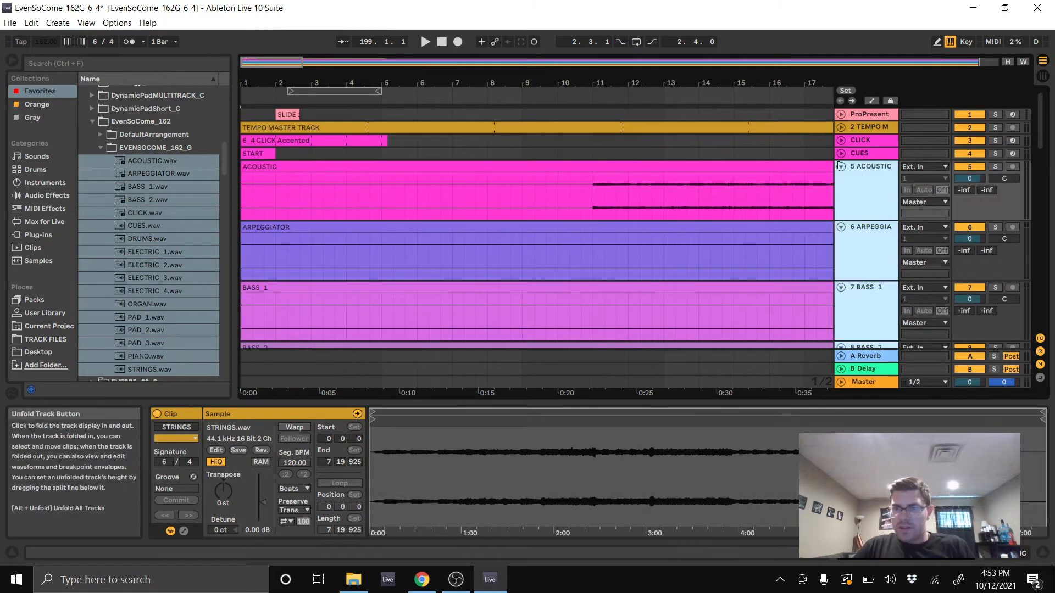
click(842, 168)
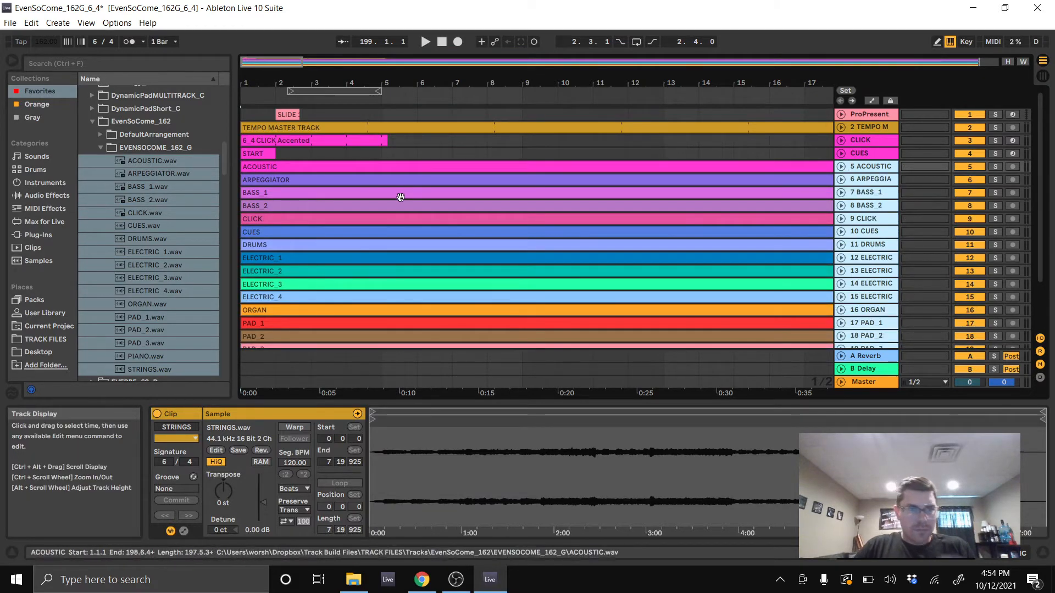
- Move the imported CLICK and CUES stem tracks above ACOUSTIC, directly below the existing MIDI CLICK and CUES tracks
click(874, 228)
click(875, 220)
shift+click(865, 231)
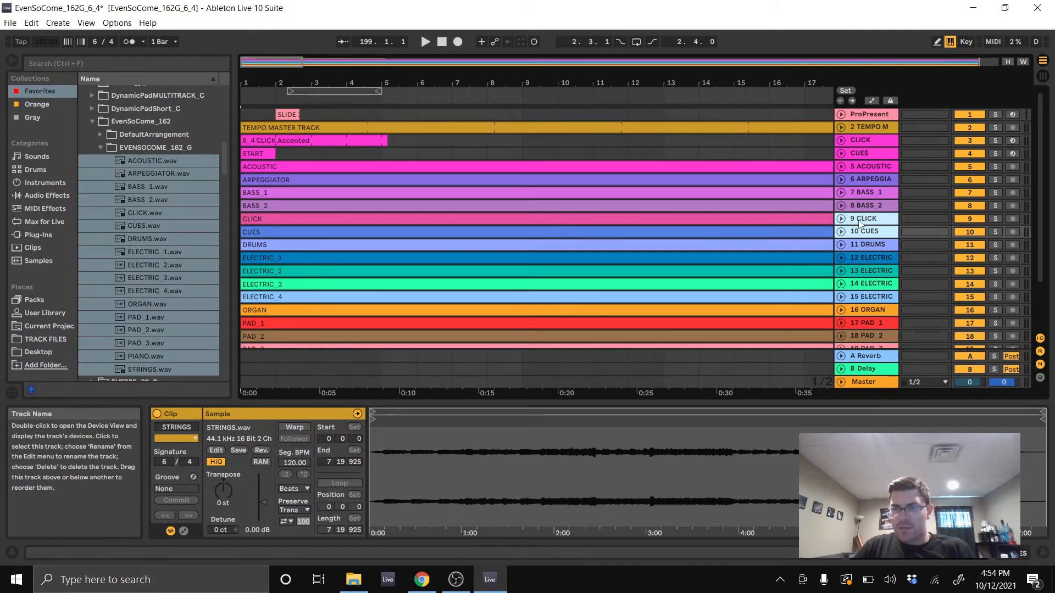
click(268, 221)
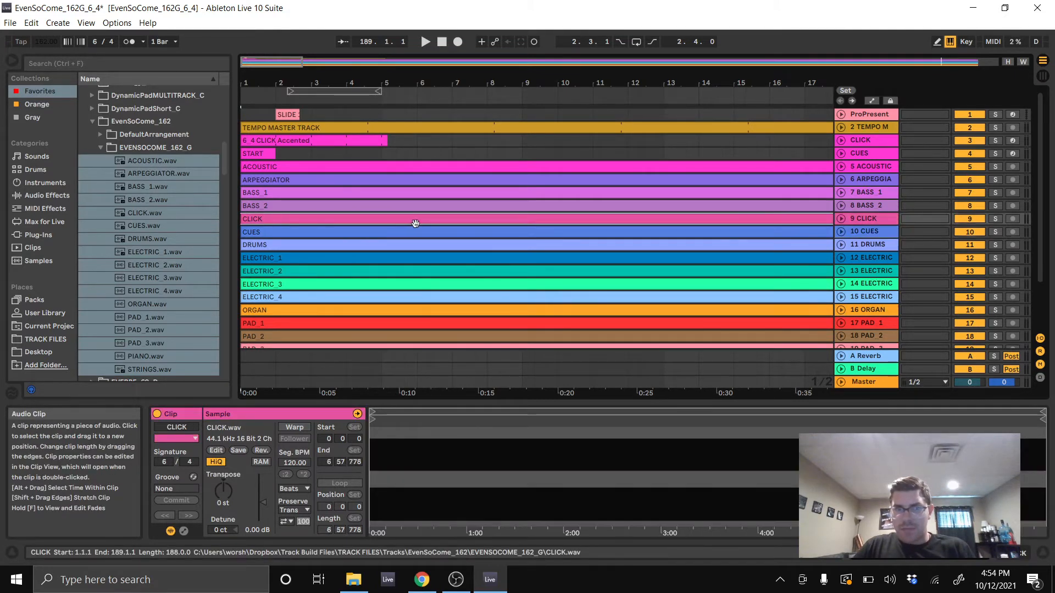
click(877, 221)
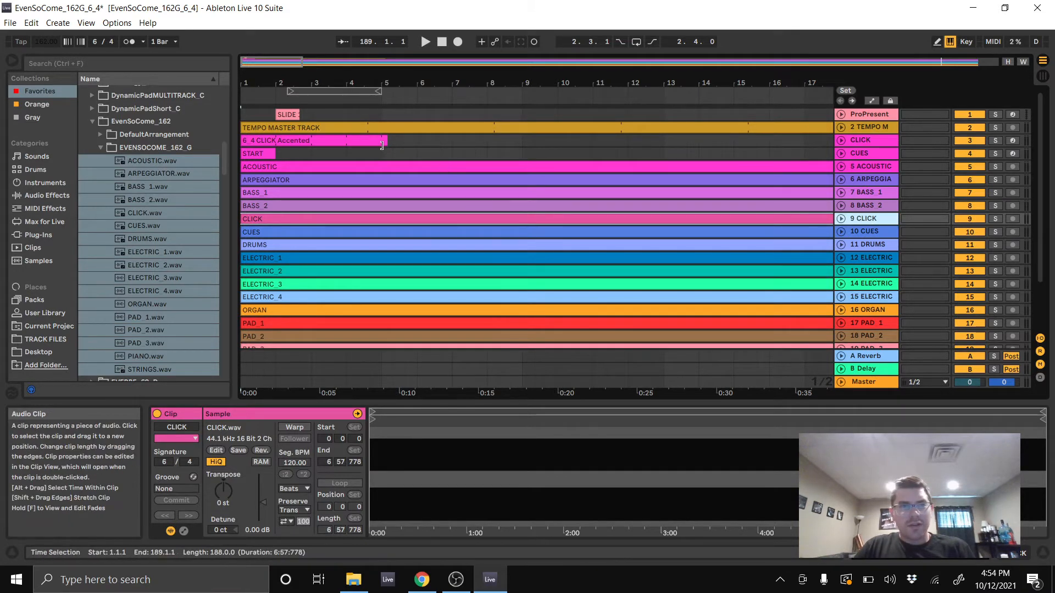
click(775, 230)
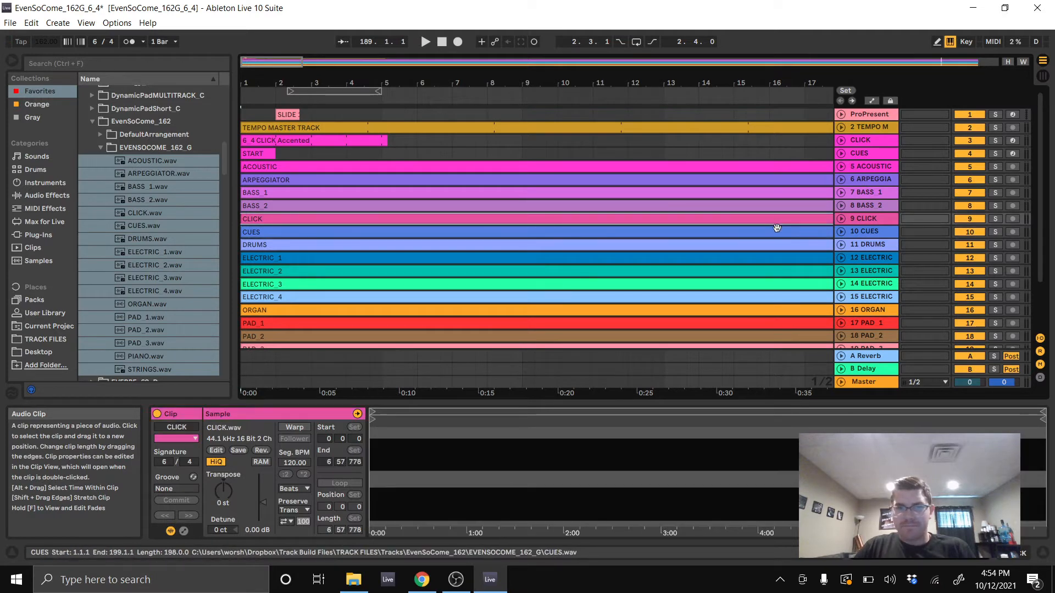
click(778, 222)
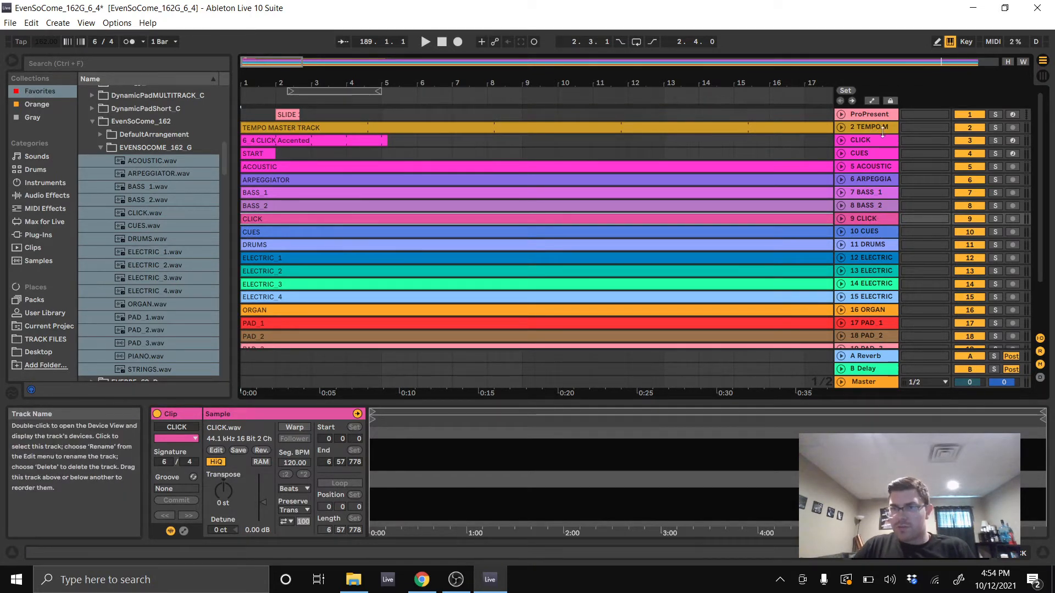
click(871, 219)
shift+click(874, 233)
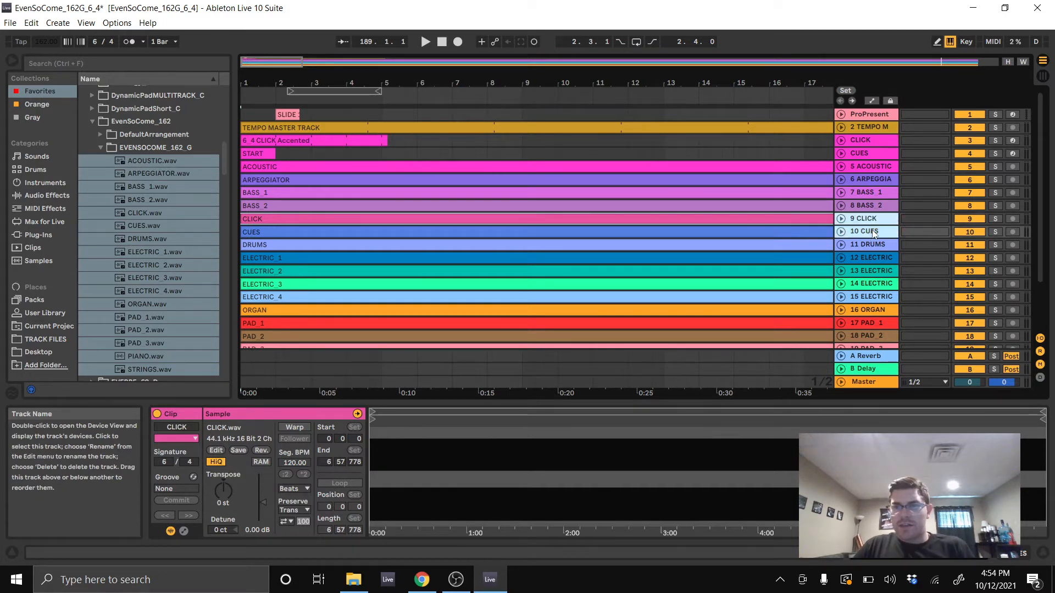
drag(872, 224, 870, 188)
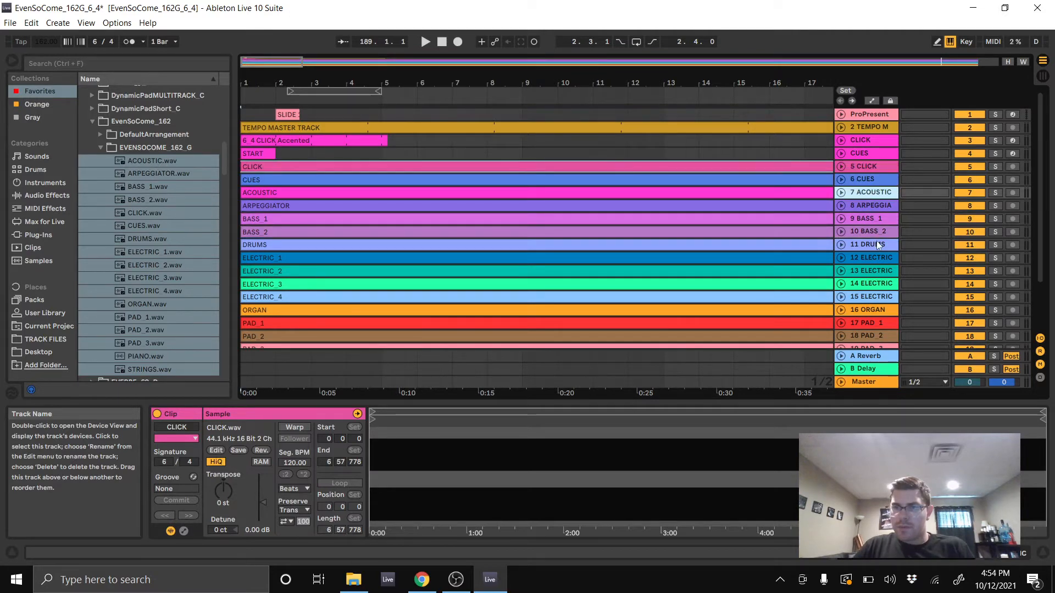
scroll(870, 275, down, 3)
scroll(857, 231, up, 5)
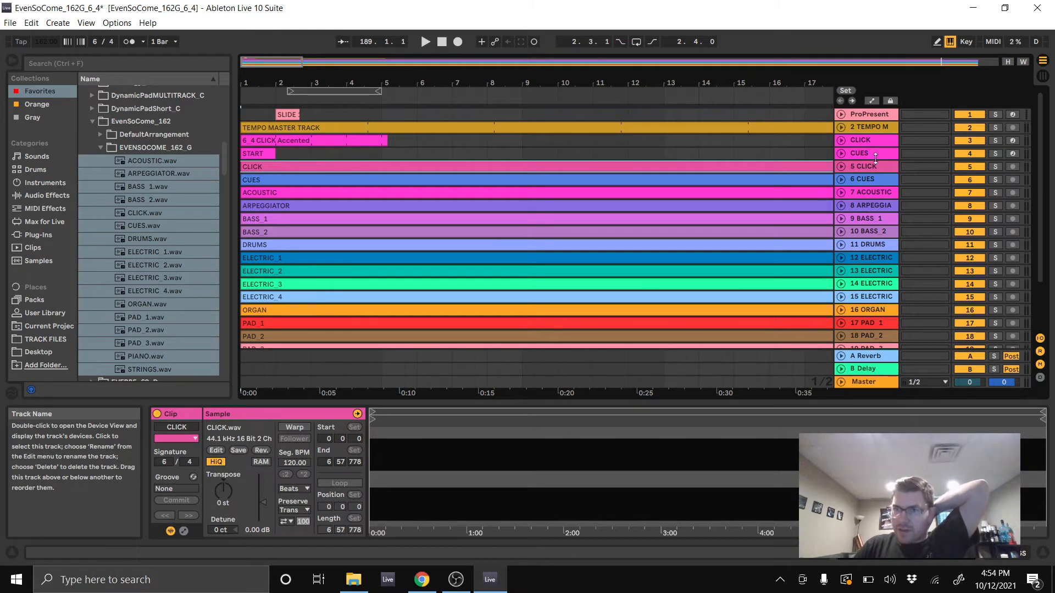
- Play the set from around bar 3, soloing the MIDI CLICK and the CLICK stem alternately to compare them, then stop playback and clear the solo
click(323, 100)
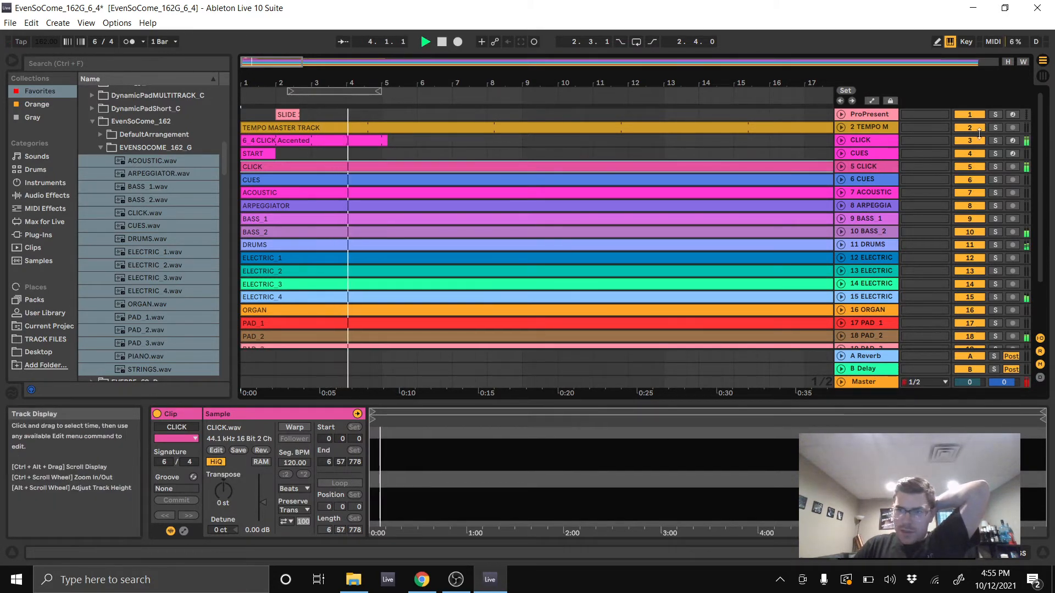
click(996, 140)
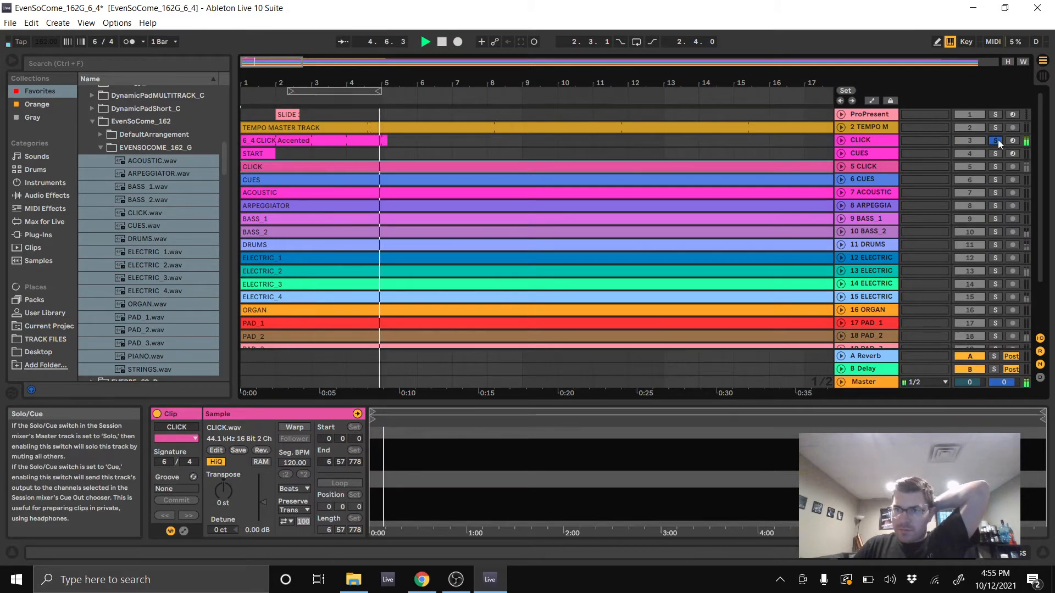
click(995, 167)
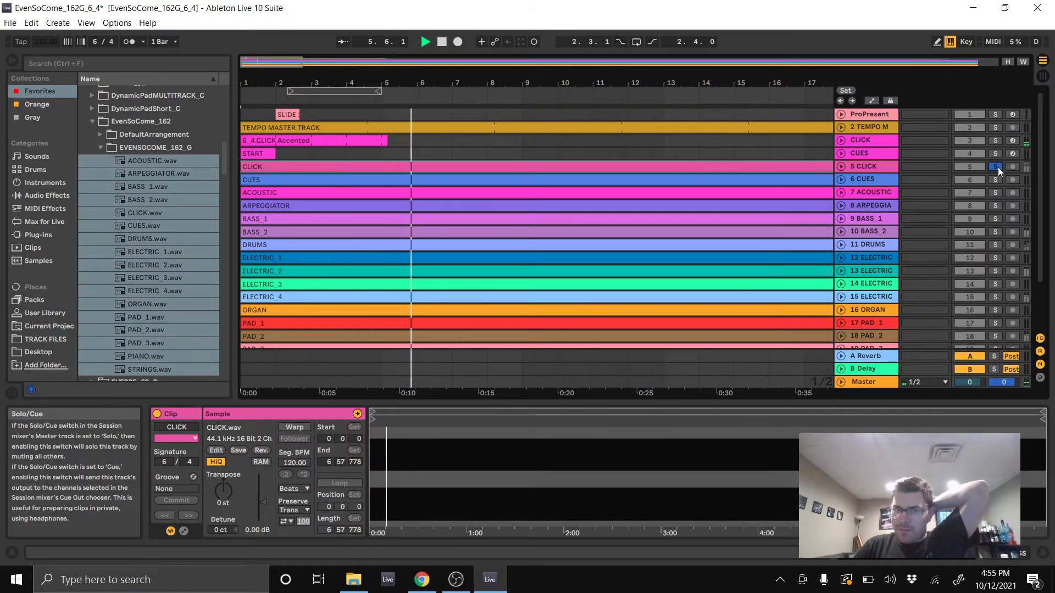
click(320, 100)
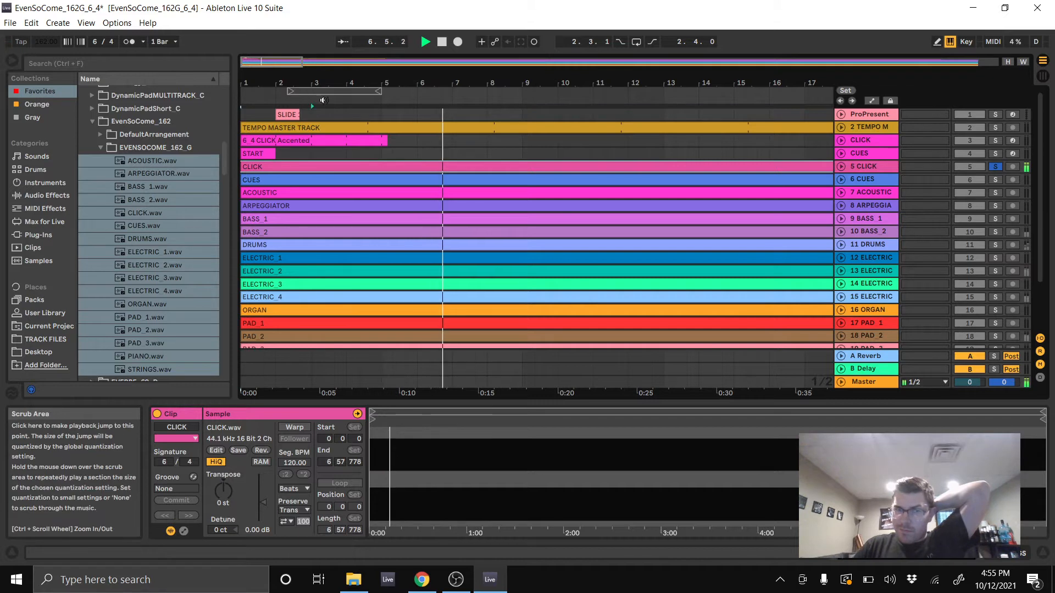
click(995, 140)
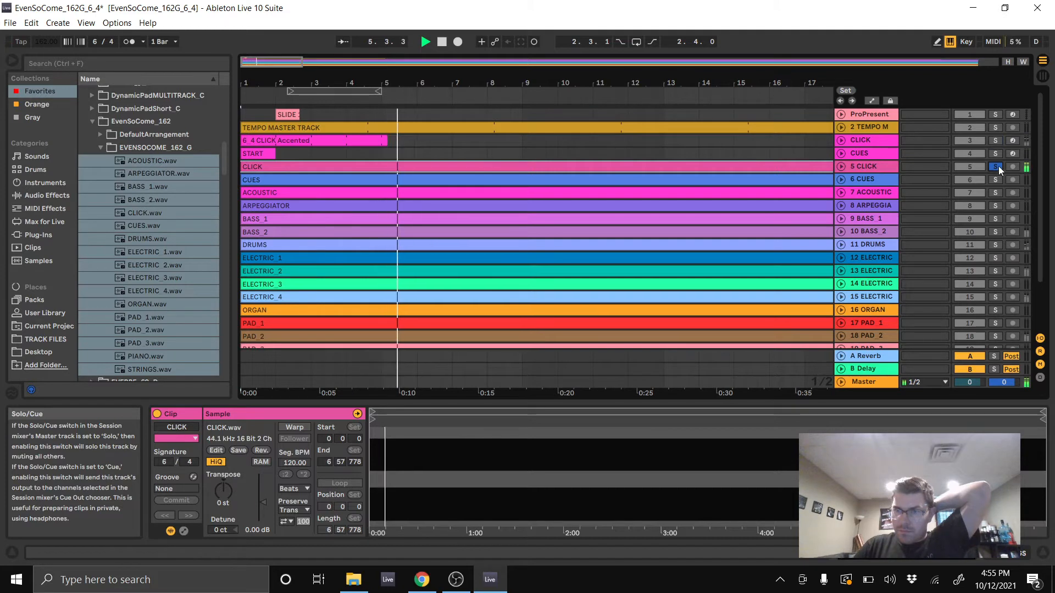
click(995, 166)
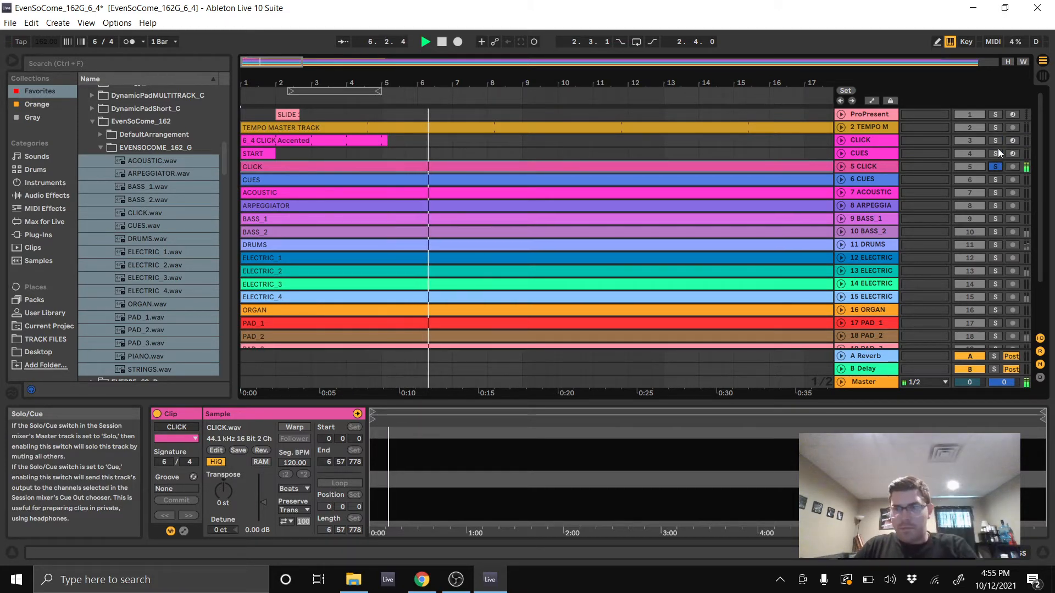
key(space)
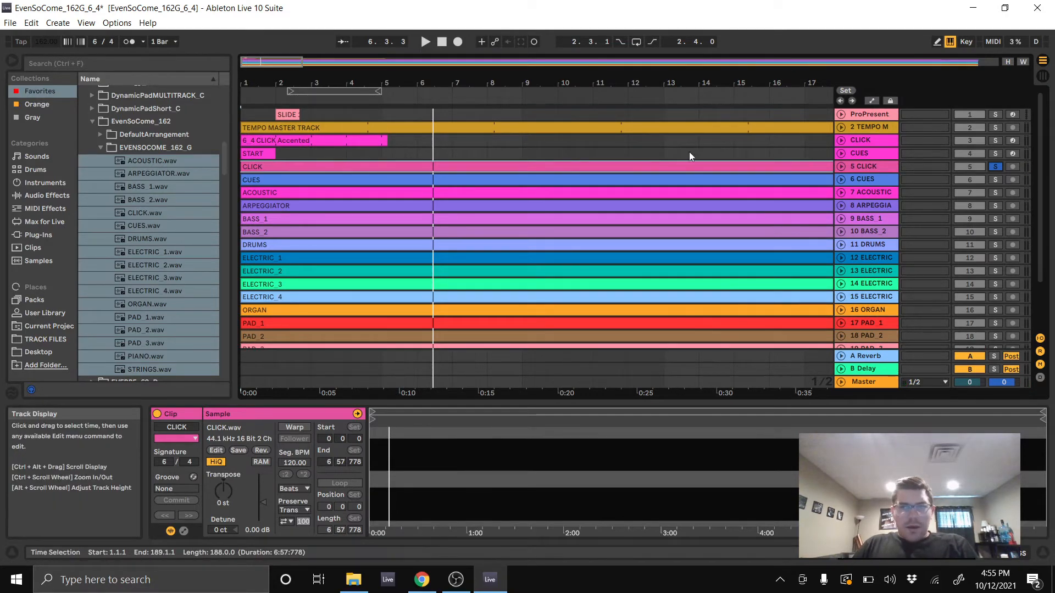
click(994, 166)
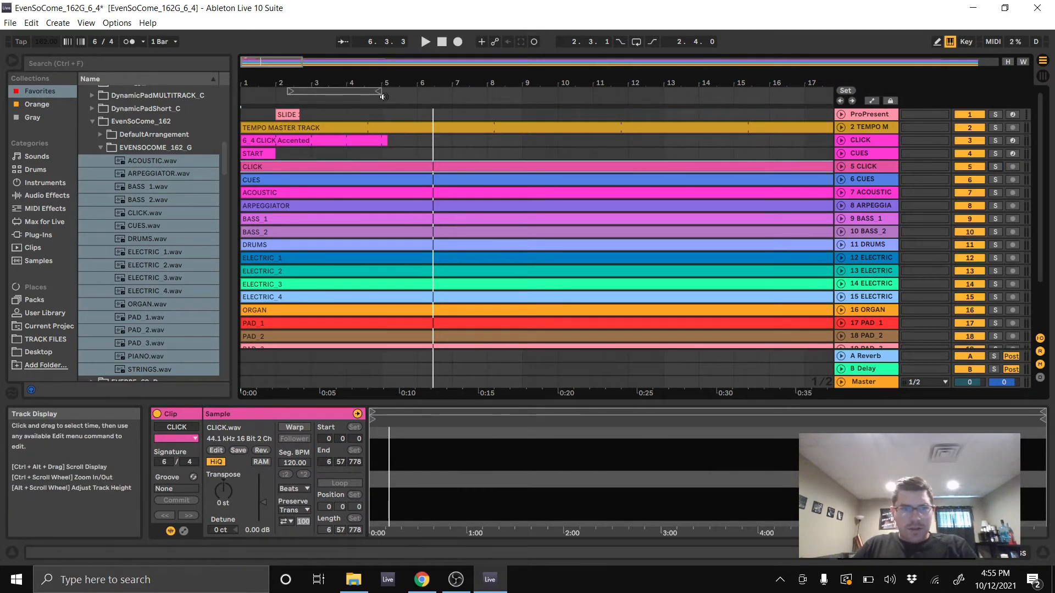
- Extend the looped 6_4 CLICK Accented clip to bar 197, near the end of the stems
drag(384, 85, 254, 86)
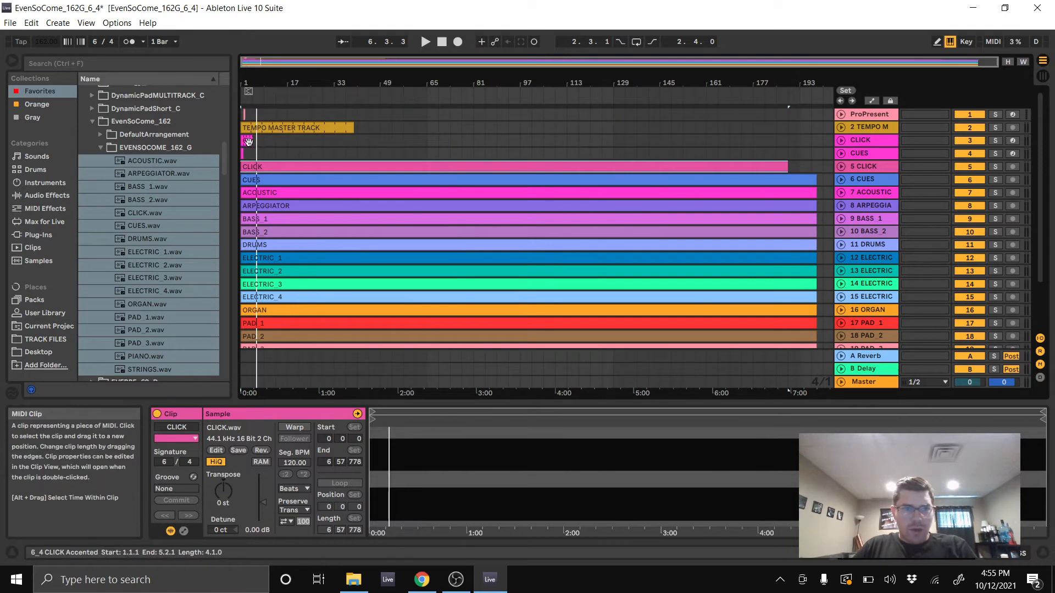
drag(250, 141, 795, 150)
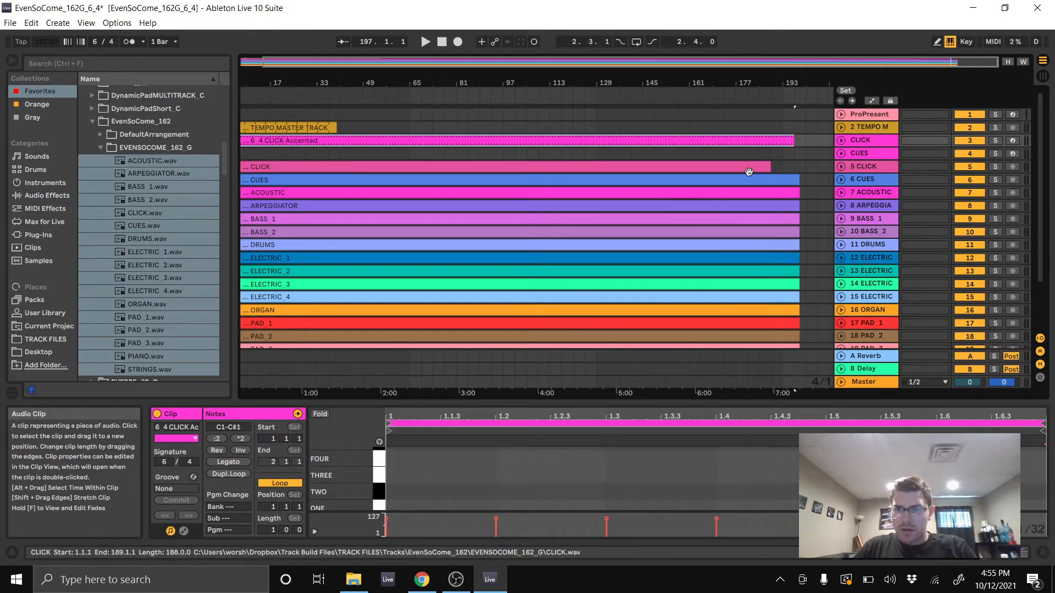
click(769, 166)
scroll(746, 223, down, 3)
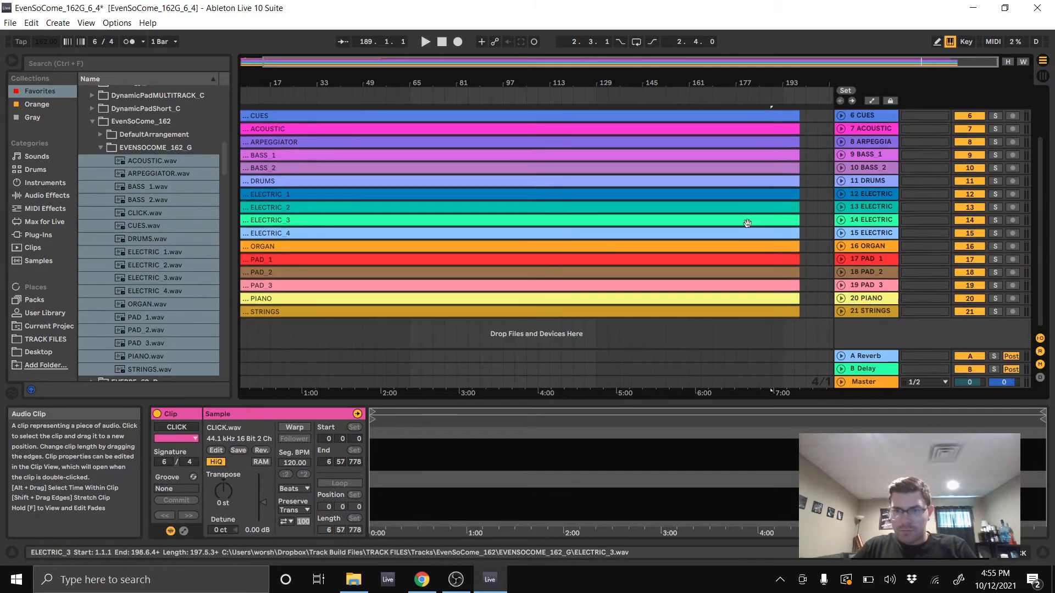
scroll(753, 219, up, 3)
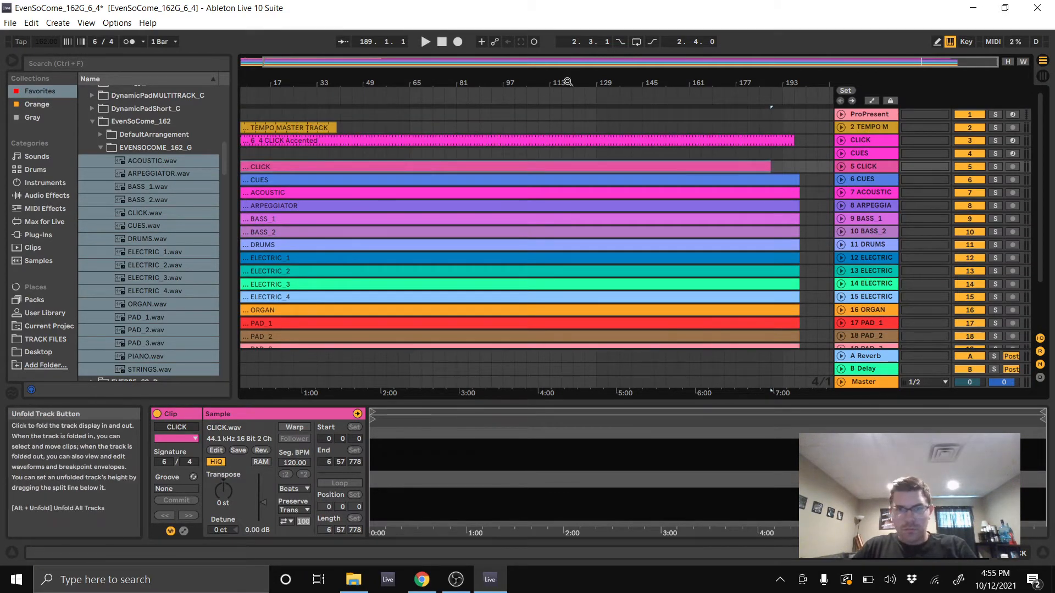
drag(283, 83, 402, 138)
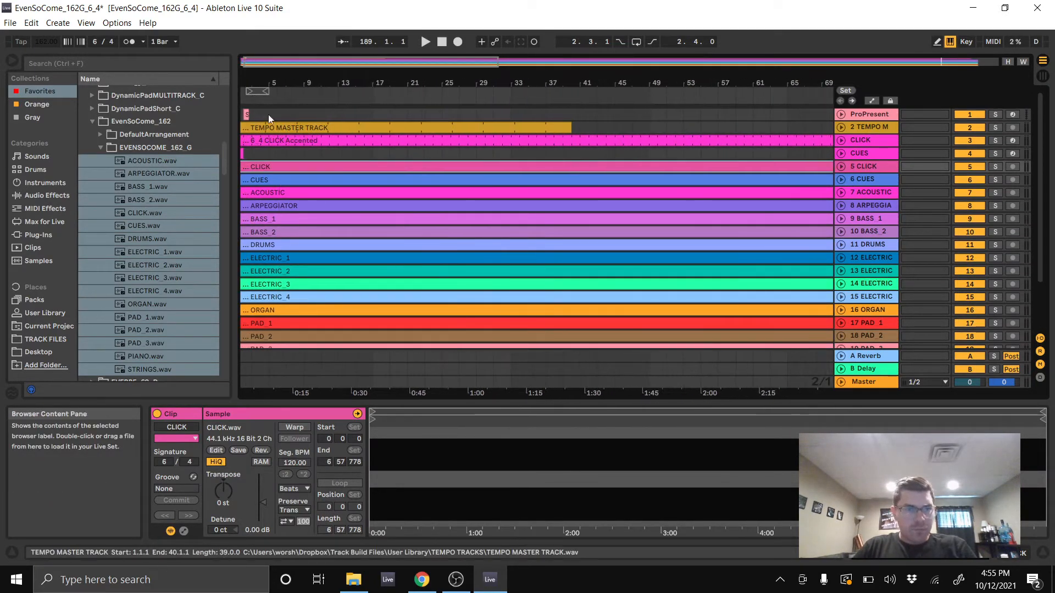
drag(248, 82, 269, 83)
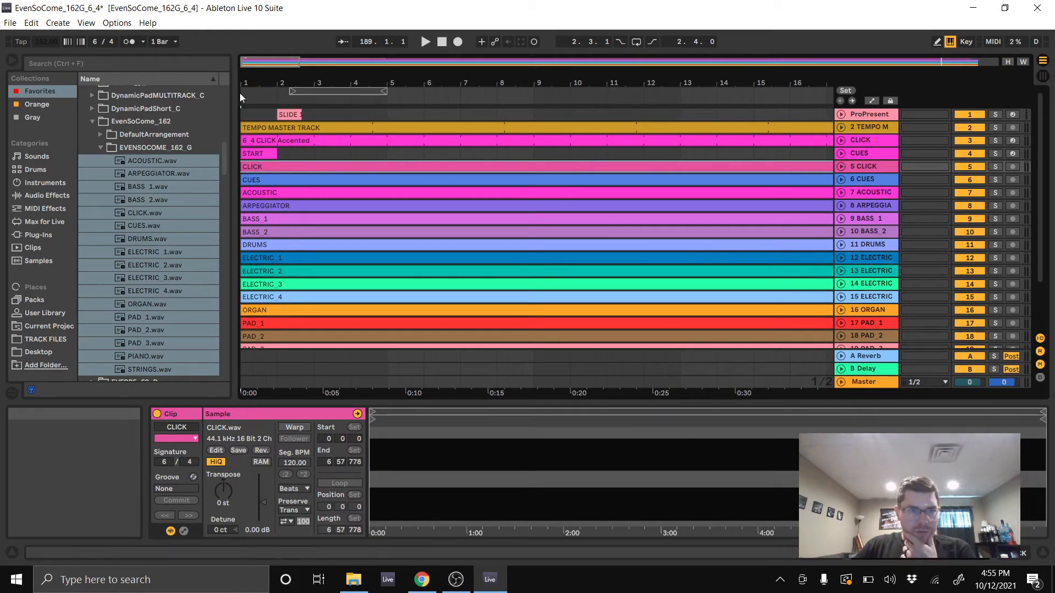
- Unfold the CUES stem track and play the first spoken cue around bar 2, then stop playback
click(841, 179)
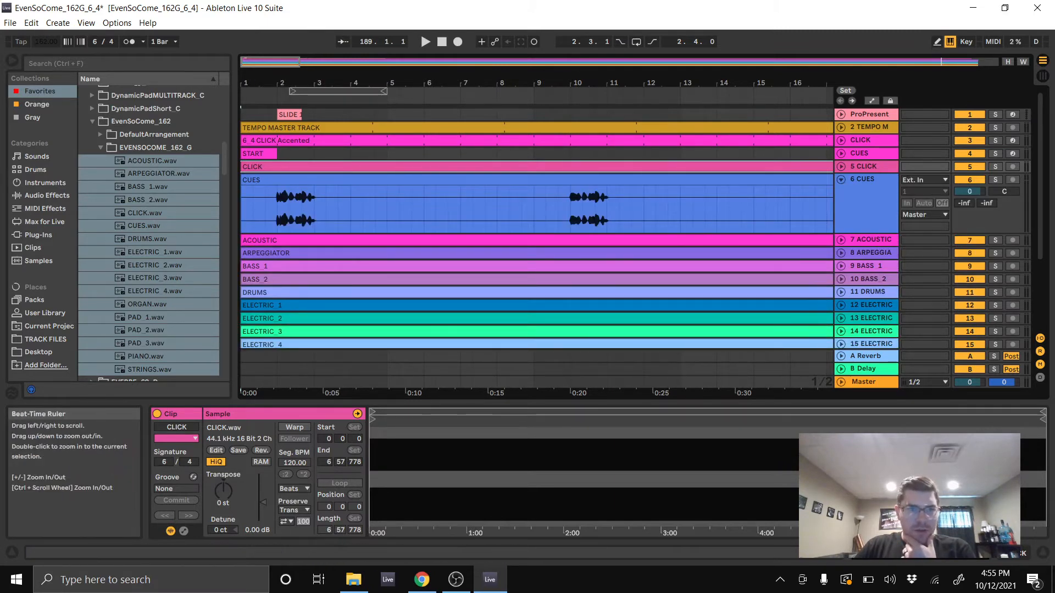
drag(264, 86, 352, 231)
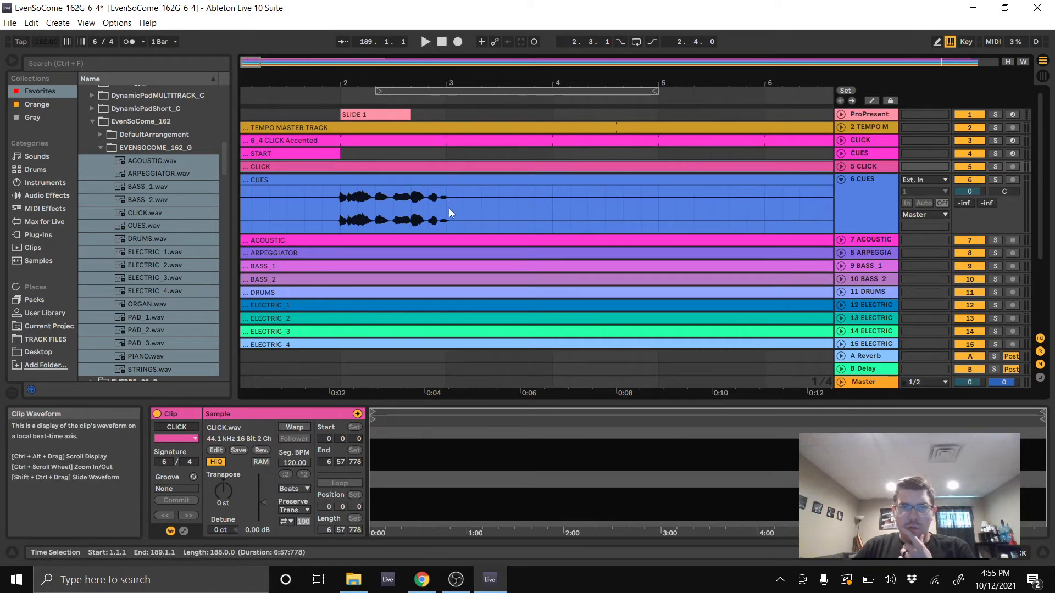
drag(270, 84, 308, 84)
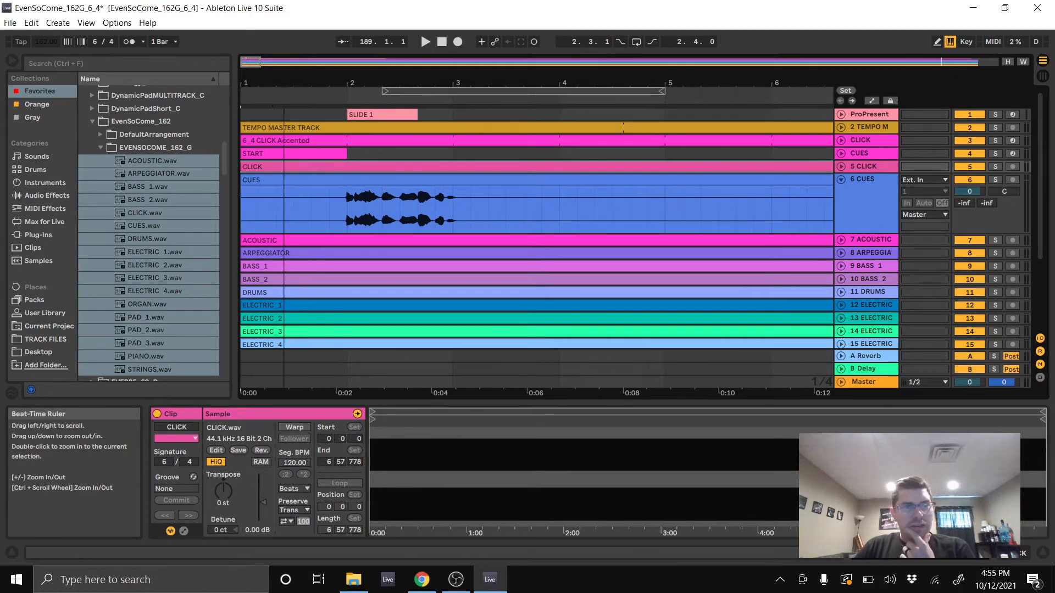
click(315, 98)
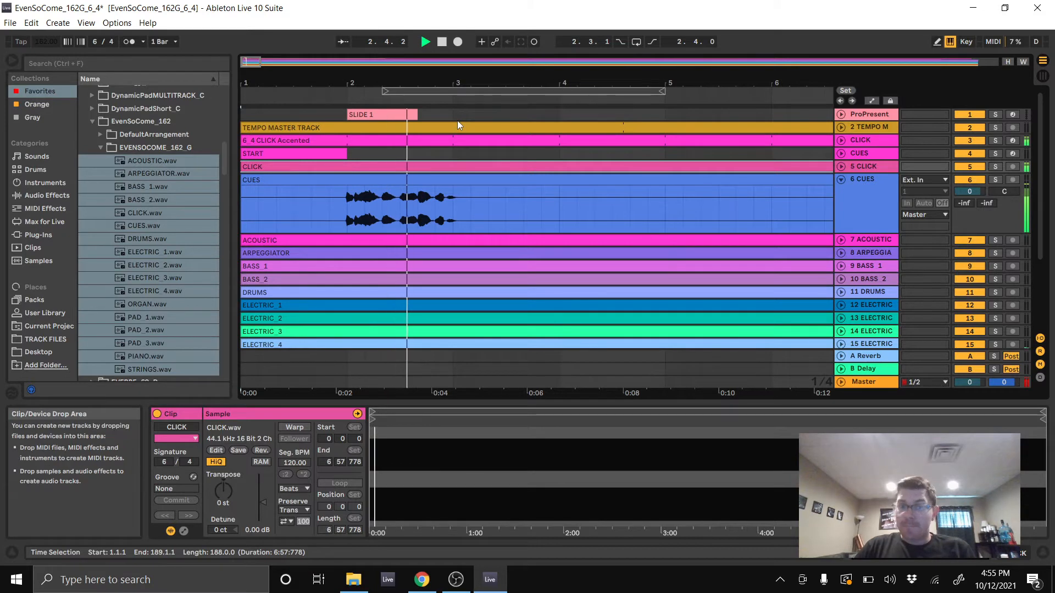
key(space)
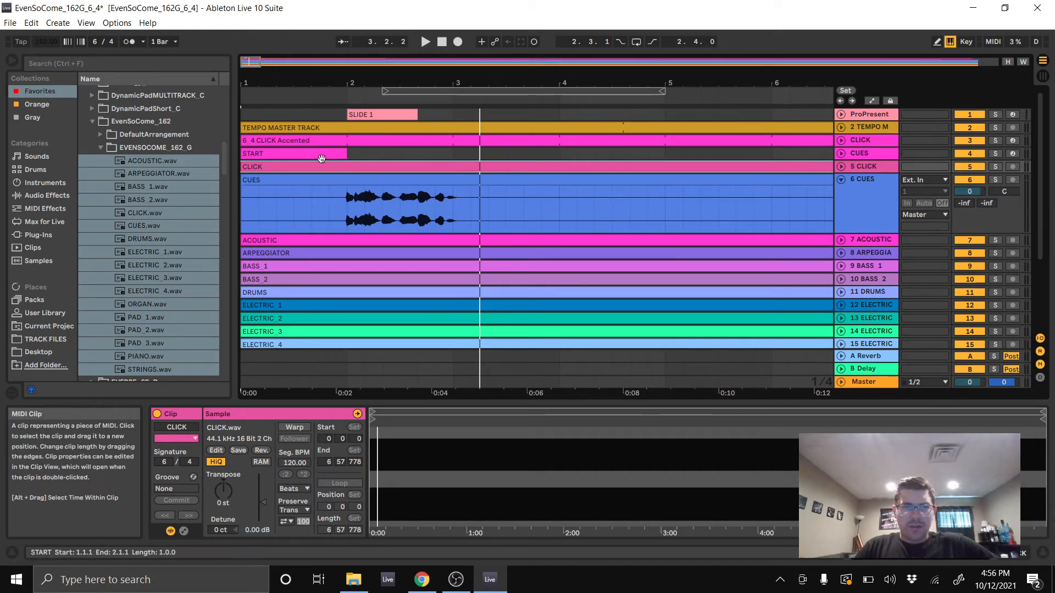
- Delete the imported CLICK stem track above the CUES stem
click(873, 165)
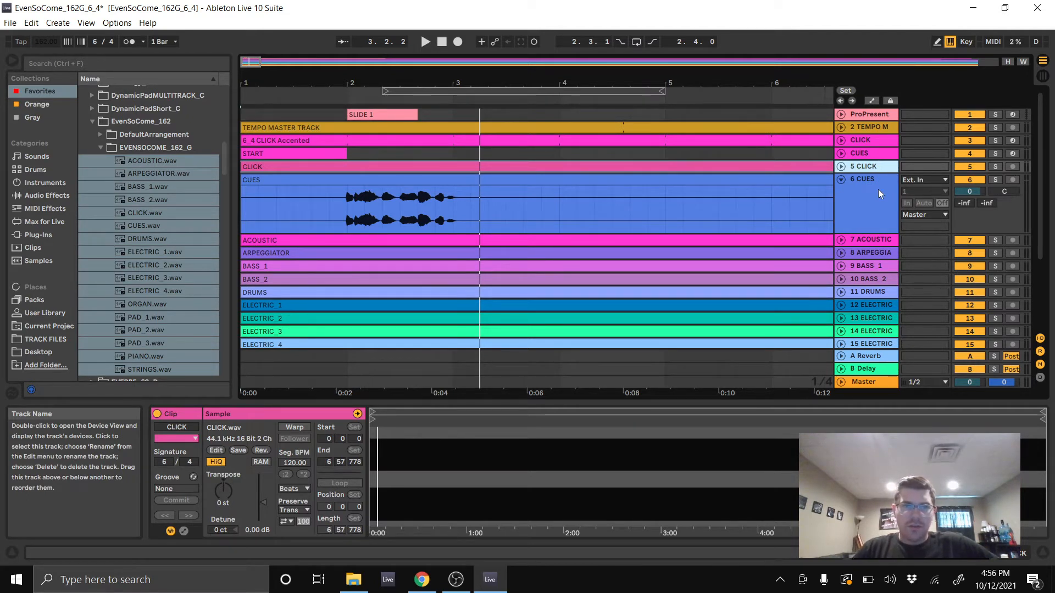
key(Delete)
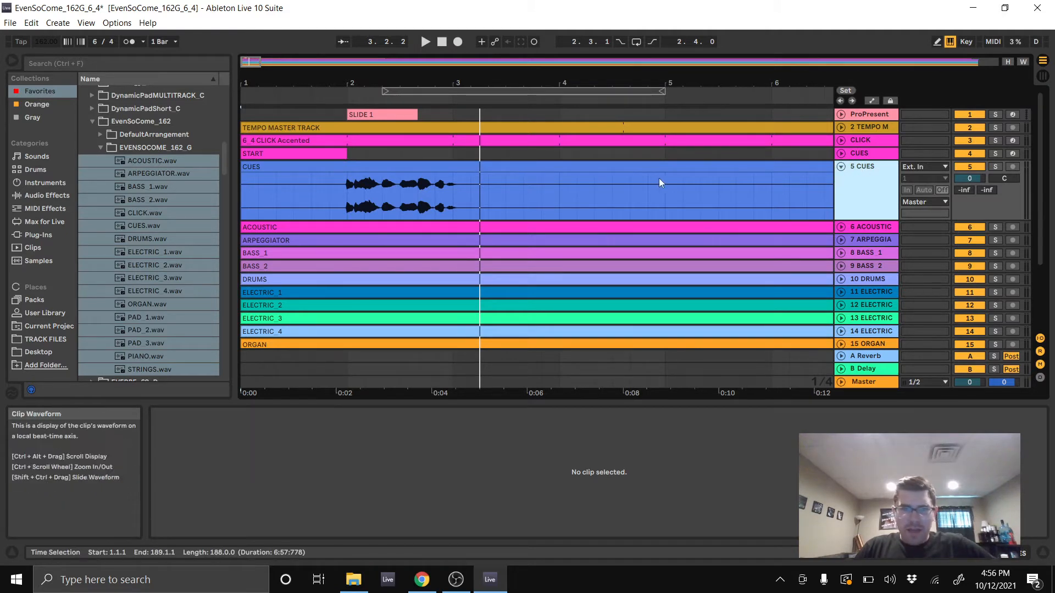
- Turn on Warp for all the stem clips from CUES to STRINGS, then check the CUES clip's warp settings
click(374, 168)
scroll(433, 241, down, 3)
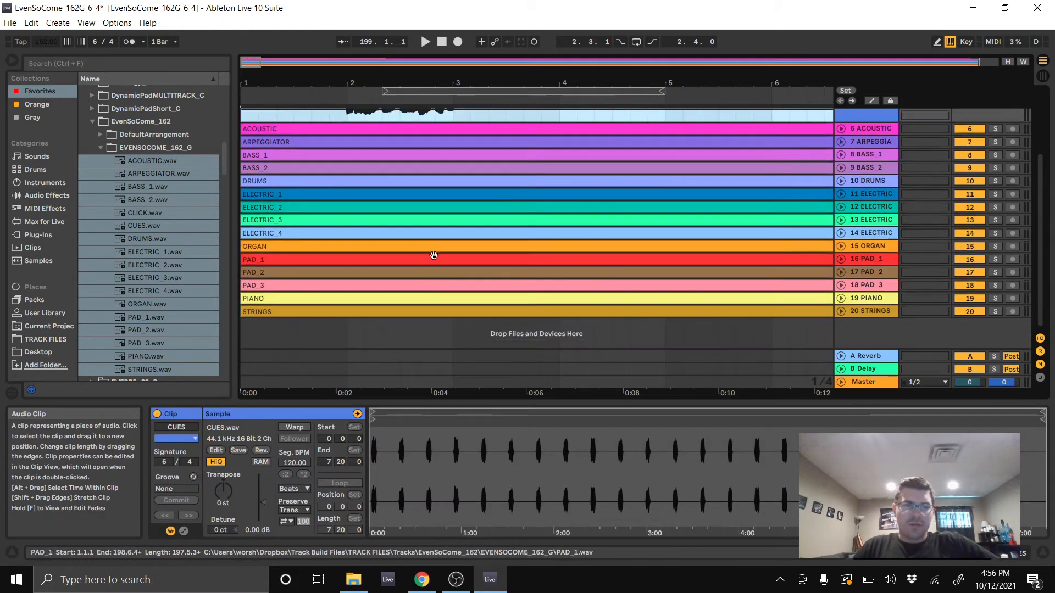
shift+click(390, 314)
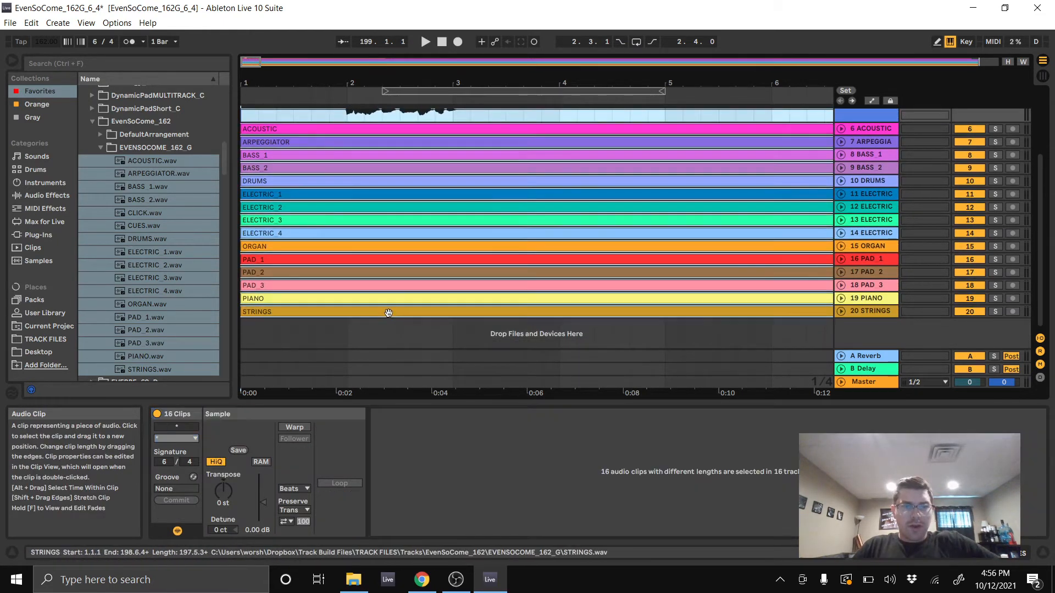
scroll(393, 286, up, 3)
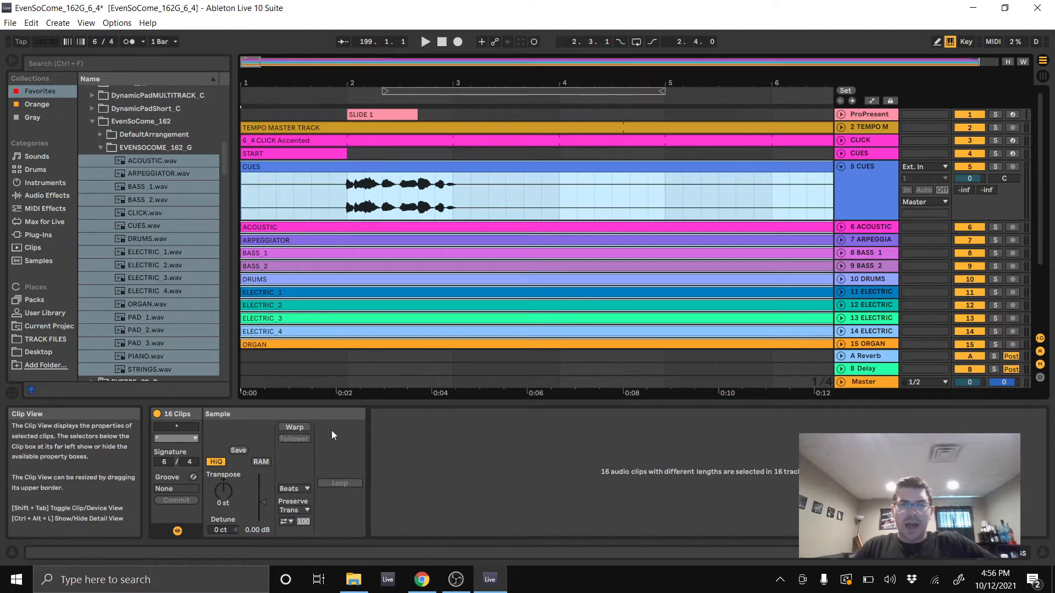
click(298, 427)
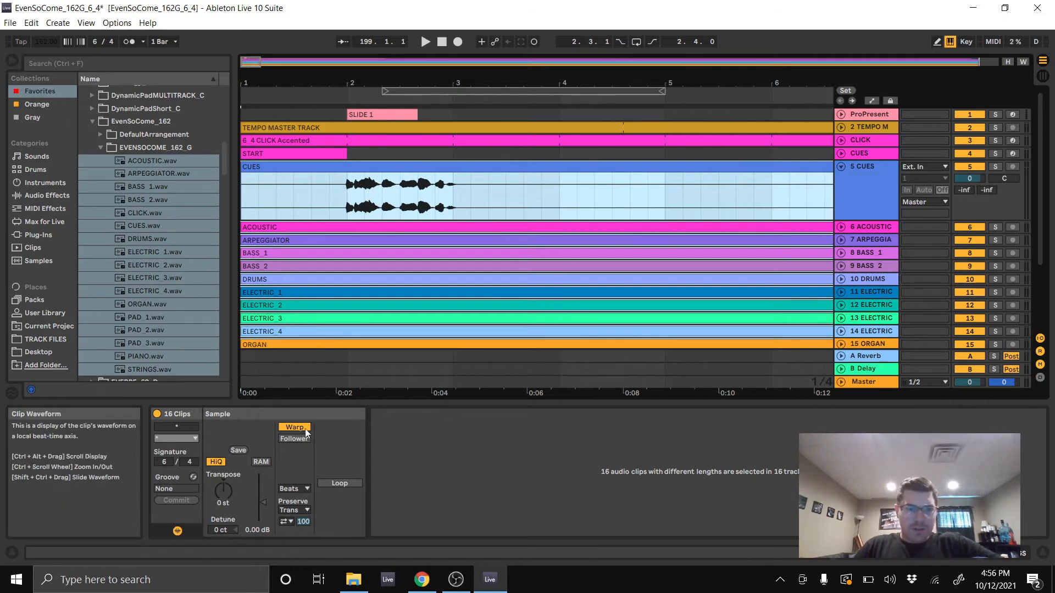
click(345, 166)
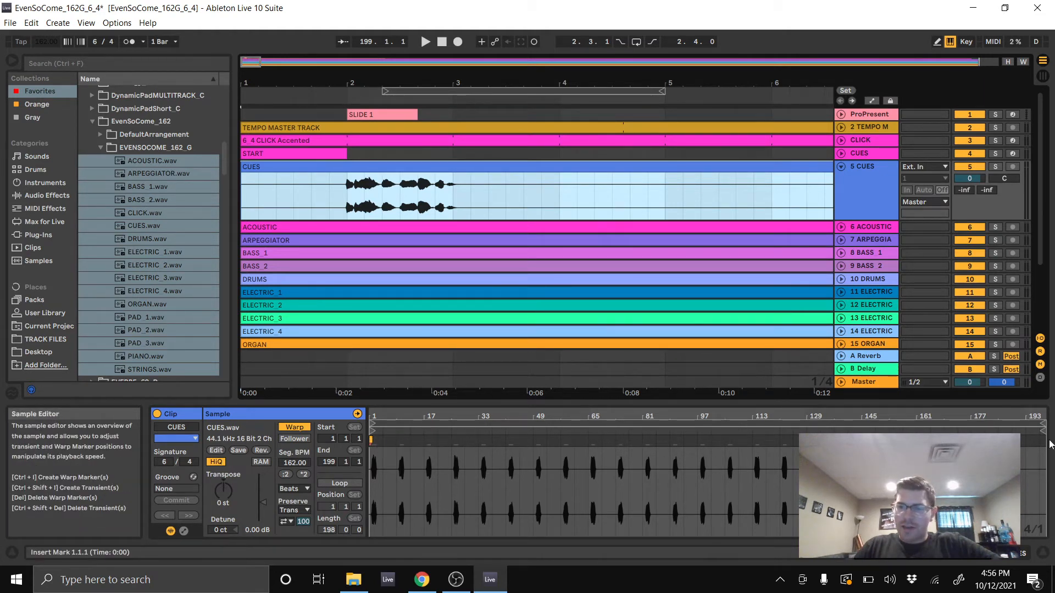
click(445, 214)
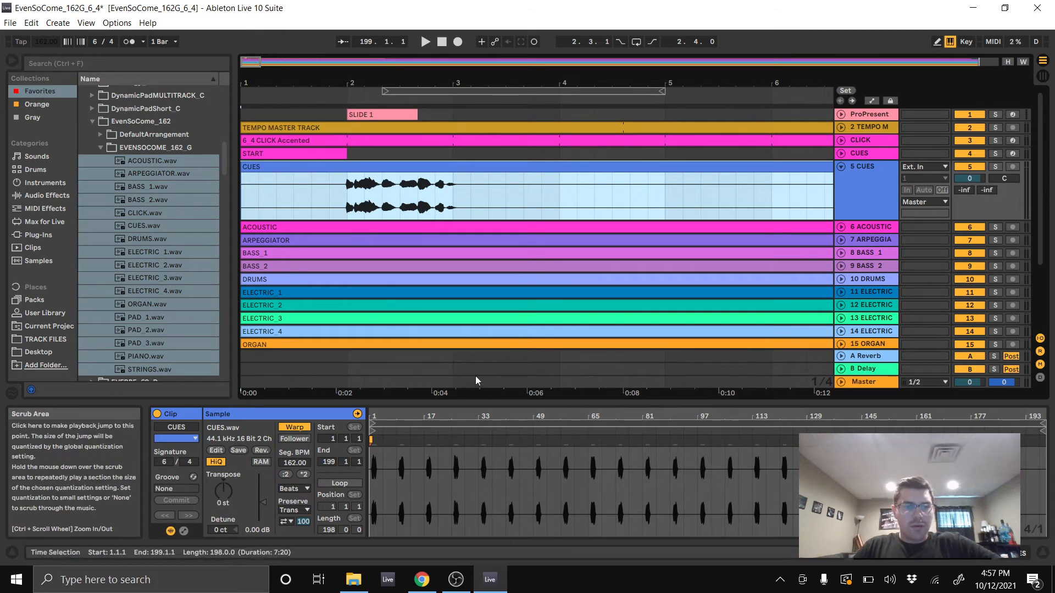
- Switch to OBS and review its Output, Audio, Video and Stream settings, then close the settings
click(456, 580)
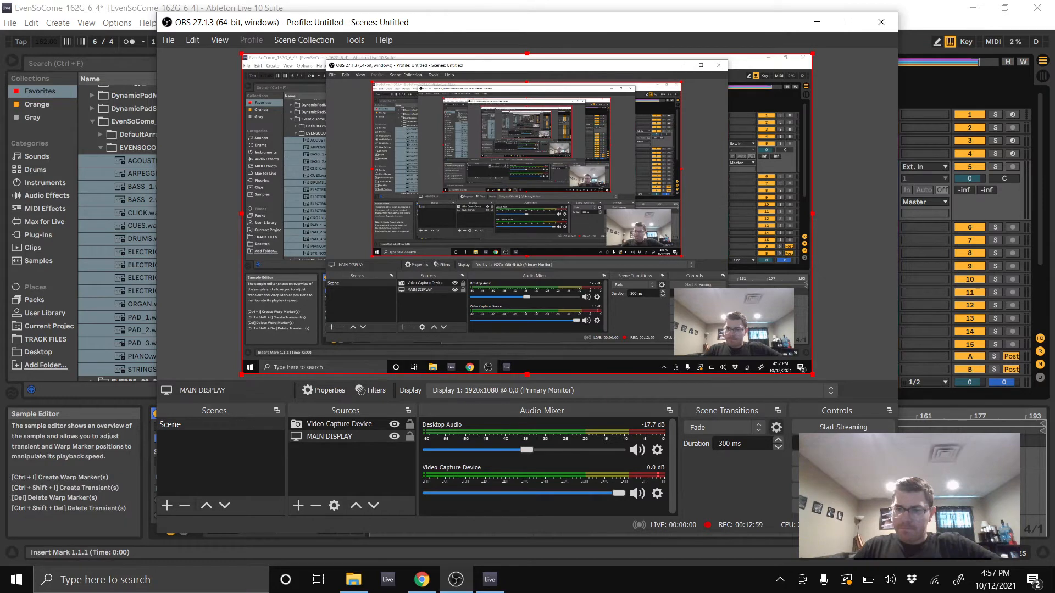
drag(898, 483, 873, 483)
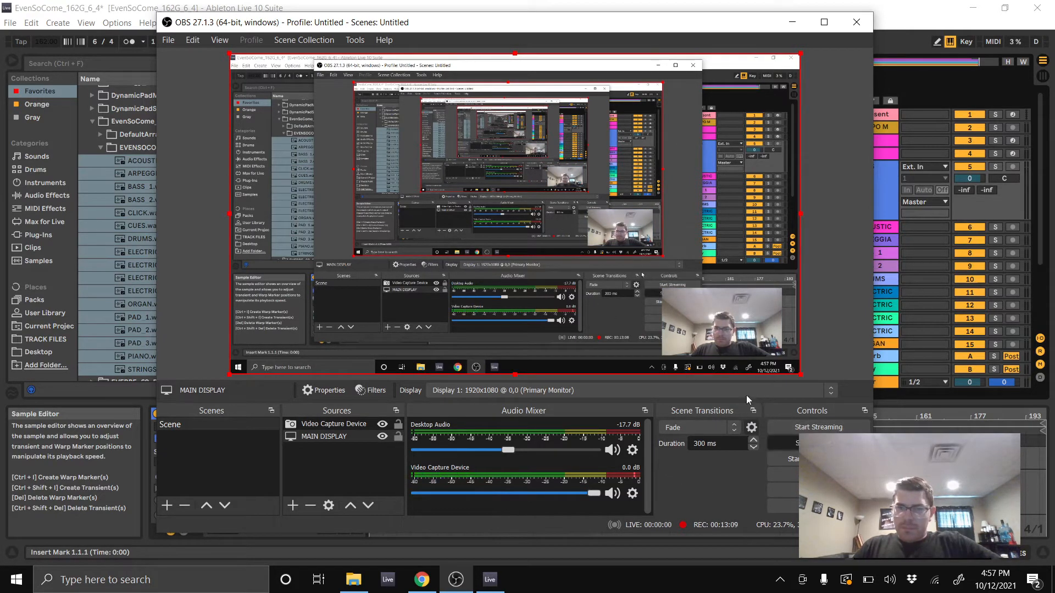
click(163, 41)
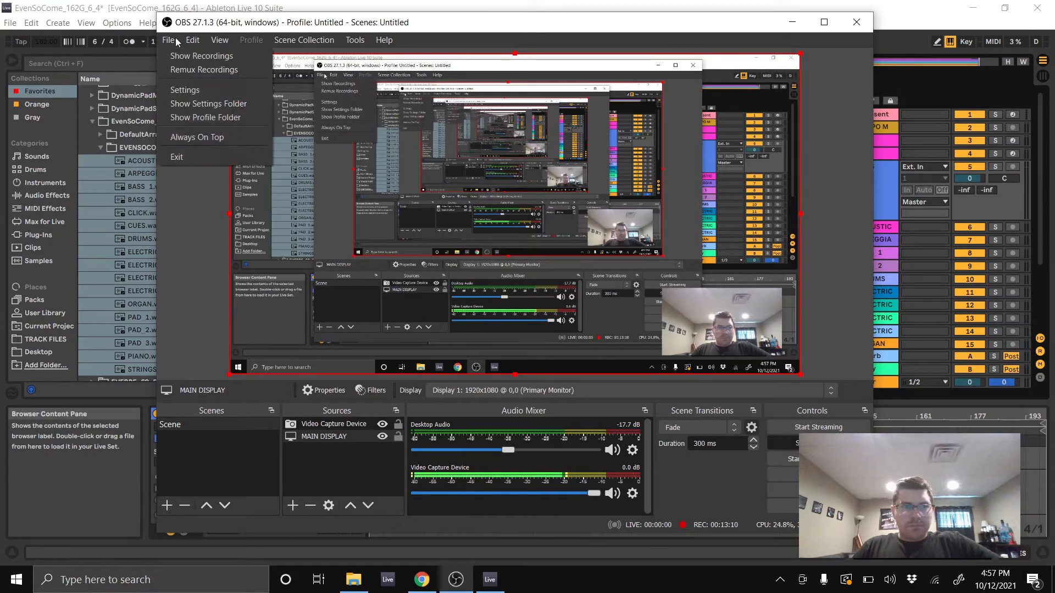
click(207, 91)
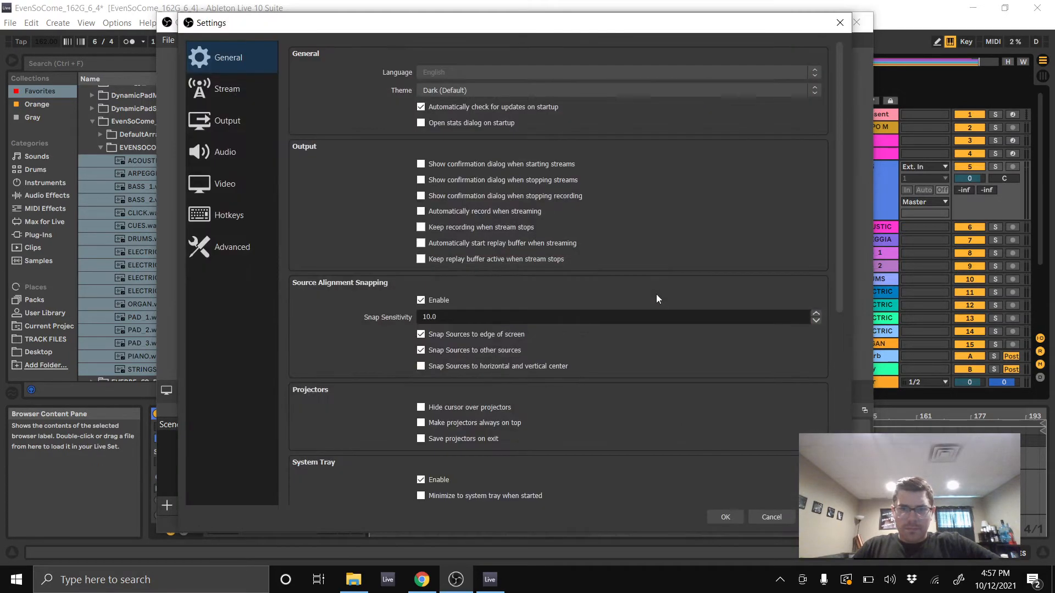
click(221, 127)
click(226, 156)
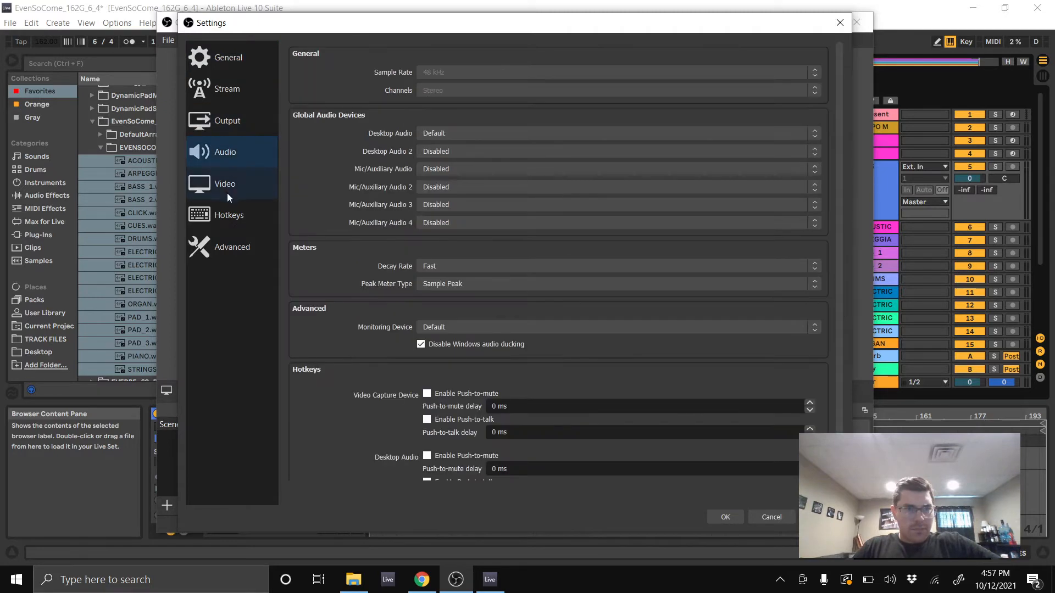
click(226, 188)
click(222, 91)
click(228, 122)
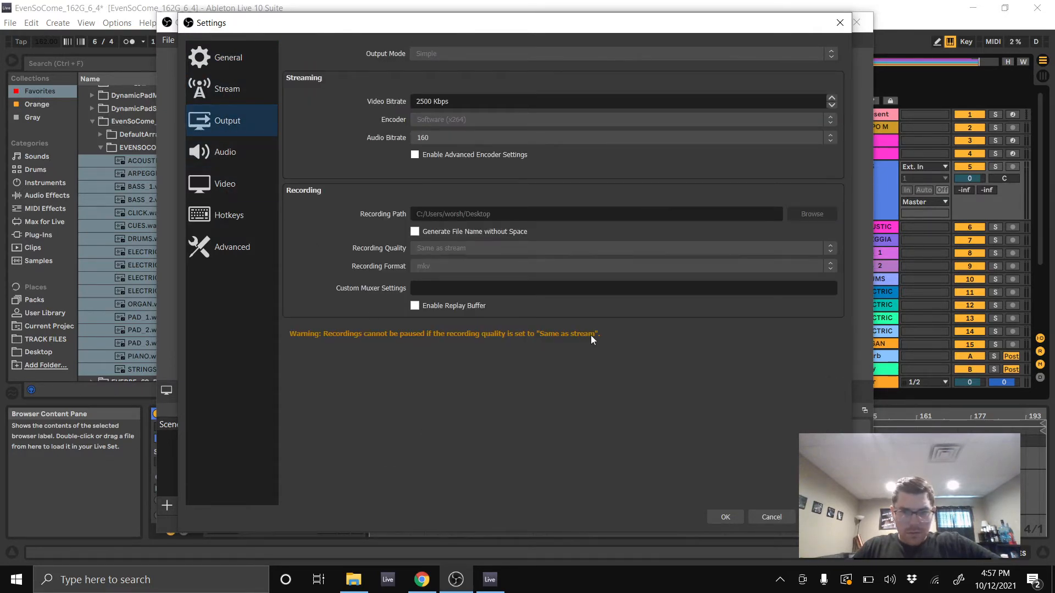
click(725, 517)
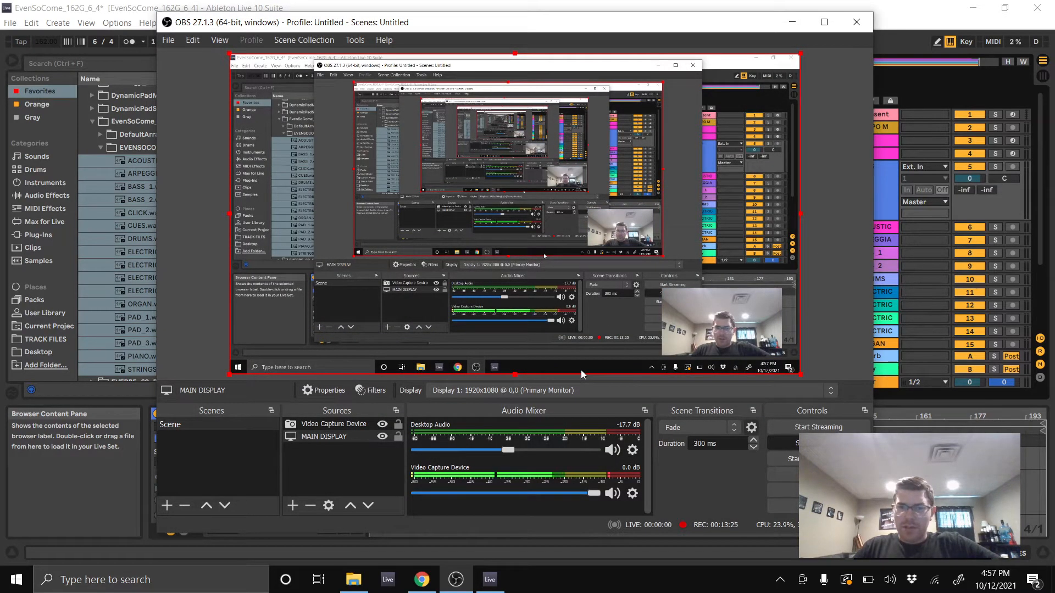
- Mute and unmute the Desktop Audio and Video Capture Device channels, then switch back to Ableton Live
click(613, 492)
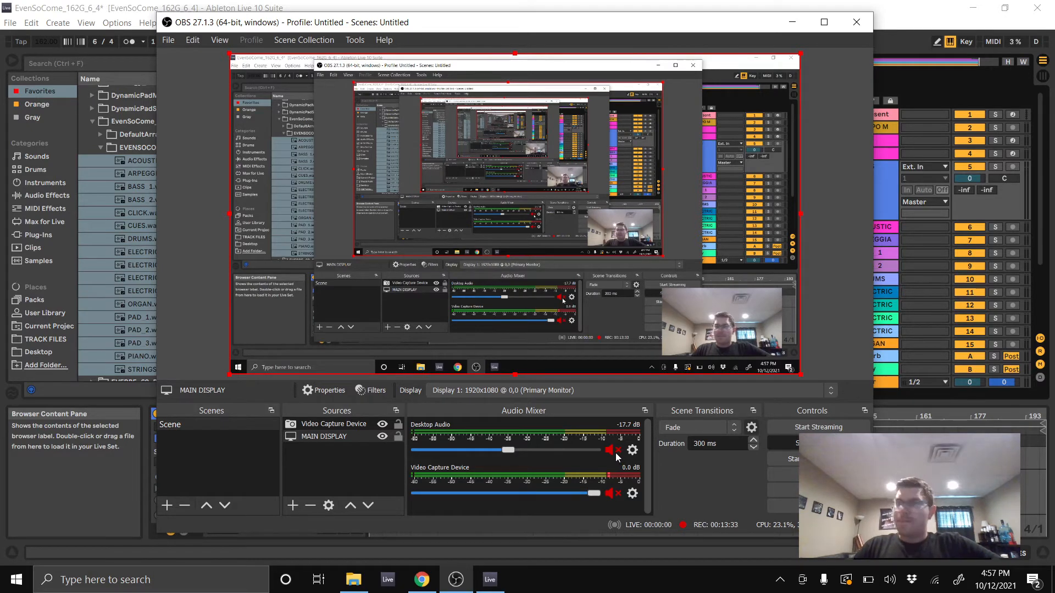
click(611, 493)
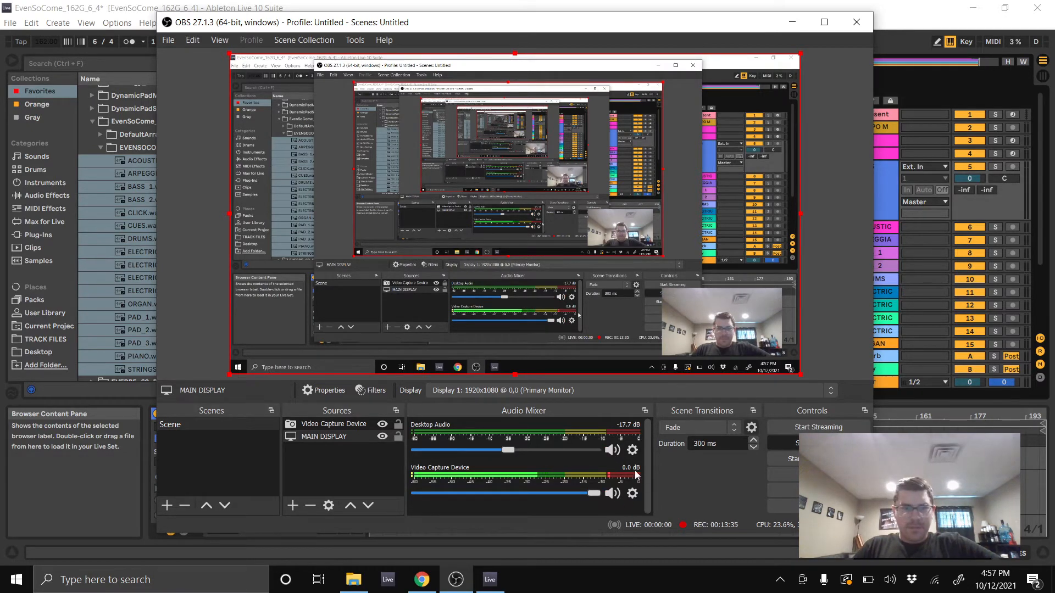
click(520, 5)
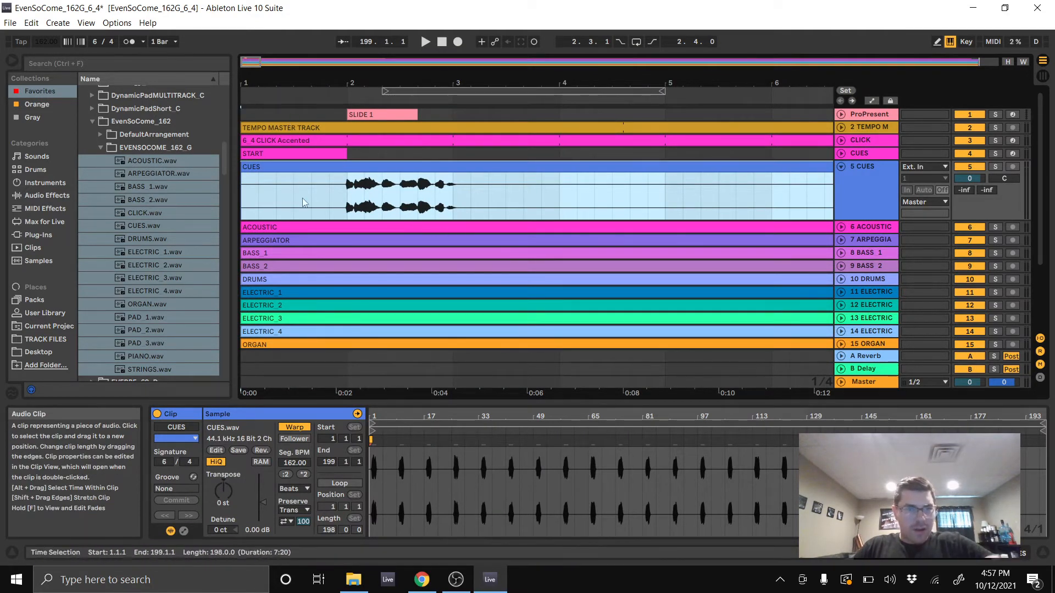
- Collapse the EVENSOCOME_162_G and Tracks folders in the browser and expand the 6_4 timing CLICK AND CUES folder
drag(355, 82, 320, 82)
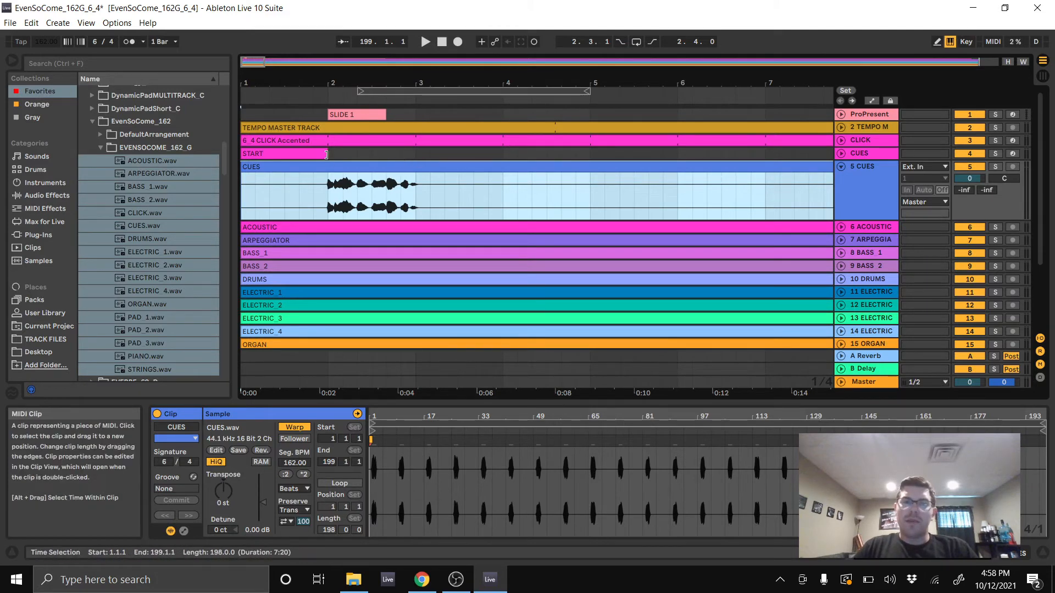
click(91, 147)
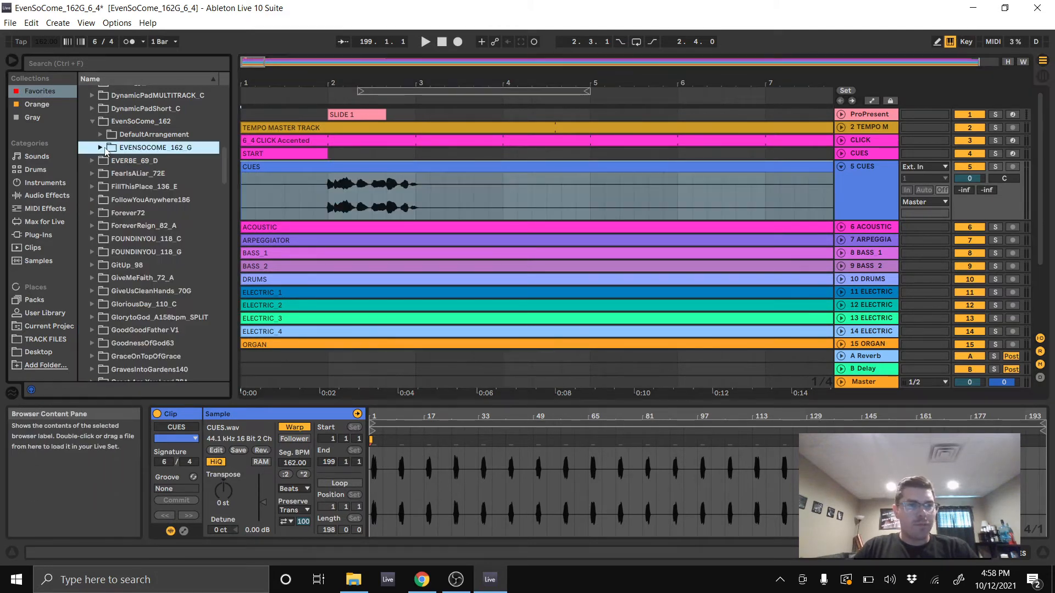
scroll(114, 111, up, 10)
scroll(130, 121, up, 4)
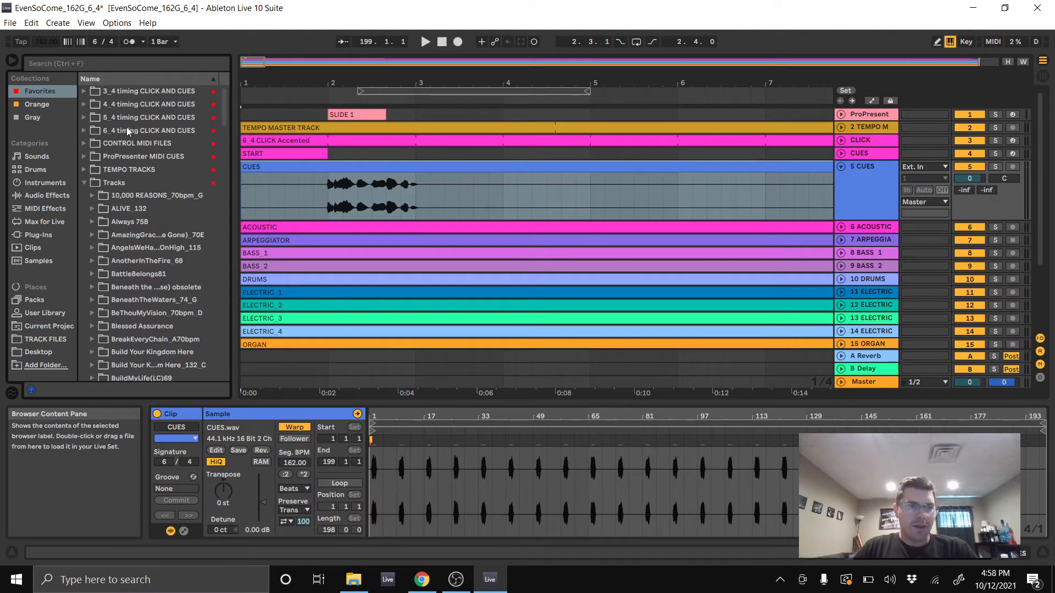
click(89, 181)
click(83, 131)
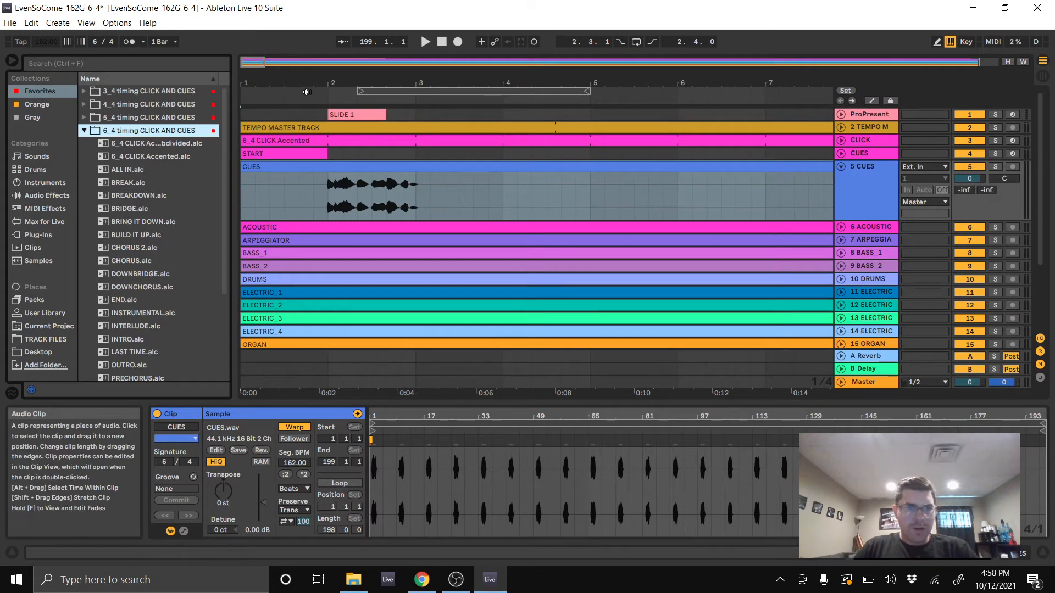
- Extend the looped TEMPO MASTER TRACK clip to bar 200, just past the end of the stems
drag(720, 81, 721, 11)
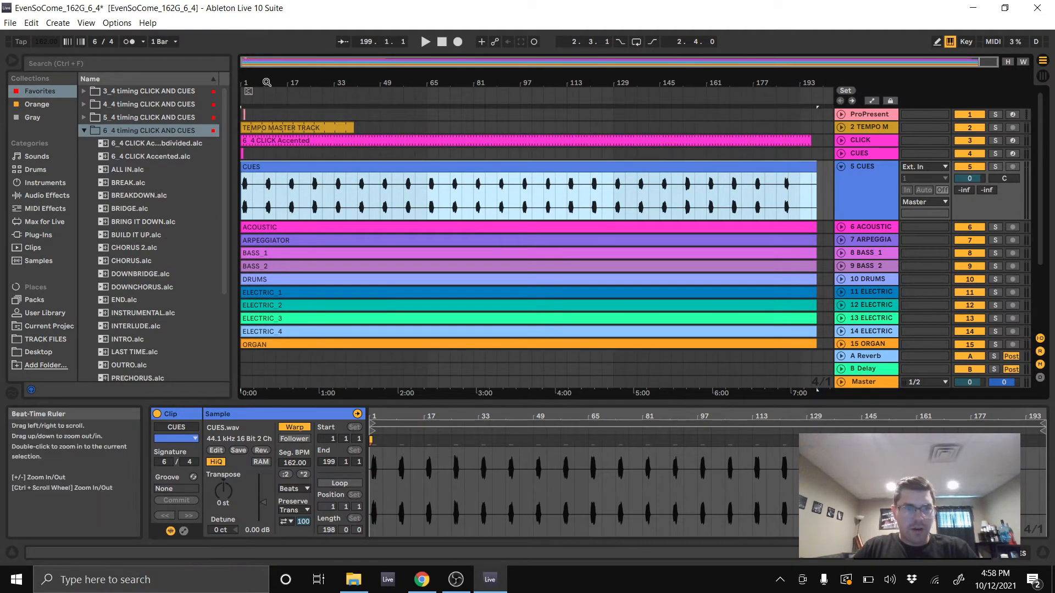
mouse_move(269, 80)
mouse_down()
mouse_move(269, 160)
mouse_move(320, 153)
mouse_move(319, 124)
mouse_move(266, 71)
mouse_up()
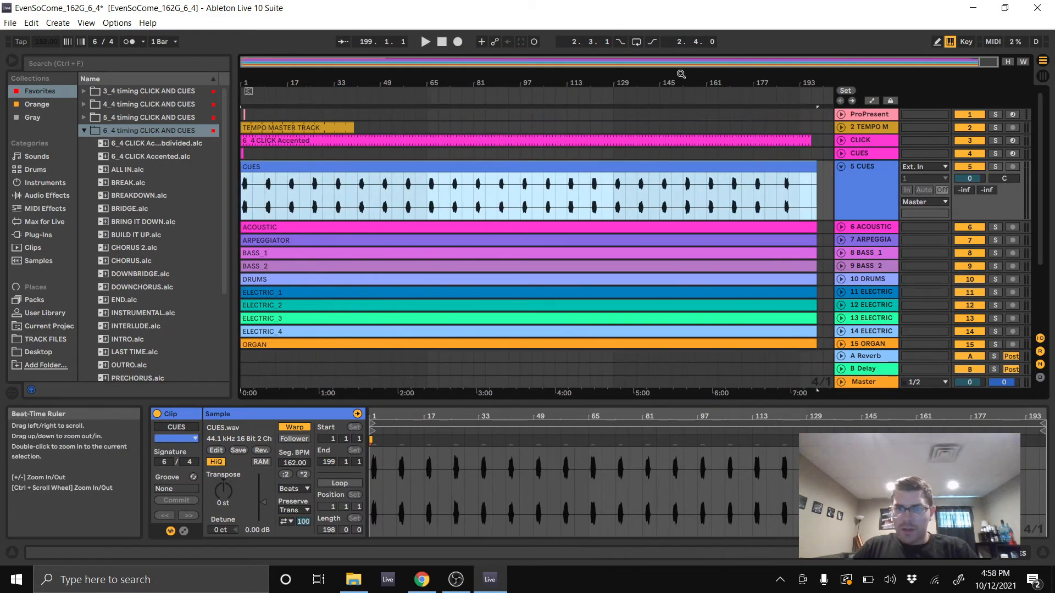
drag(678, 82, 402, 83)
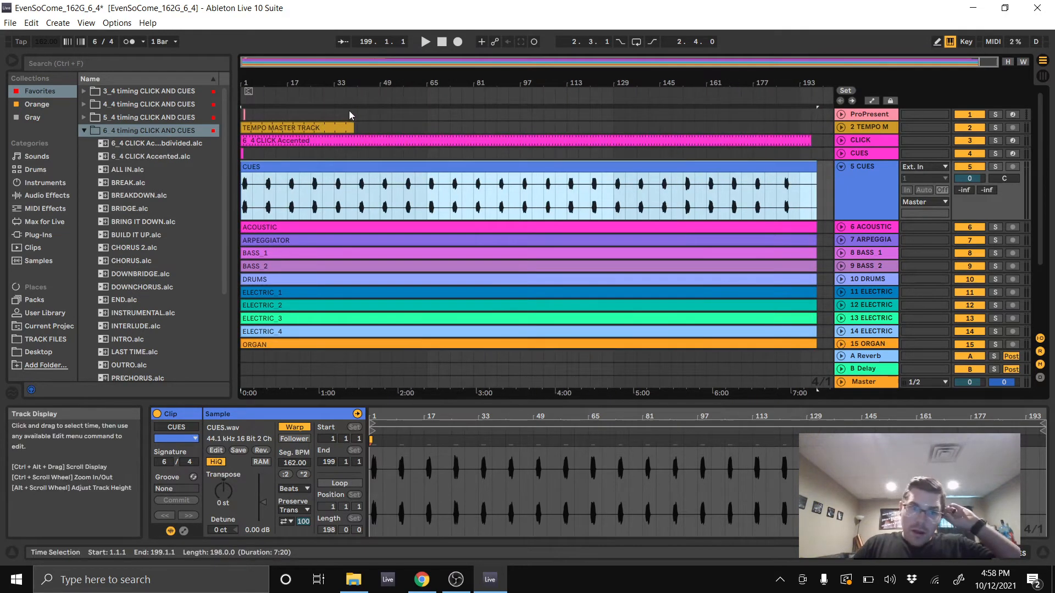
click(354, 127)
drag(354, 127, 820, 108)
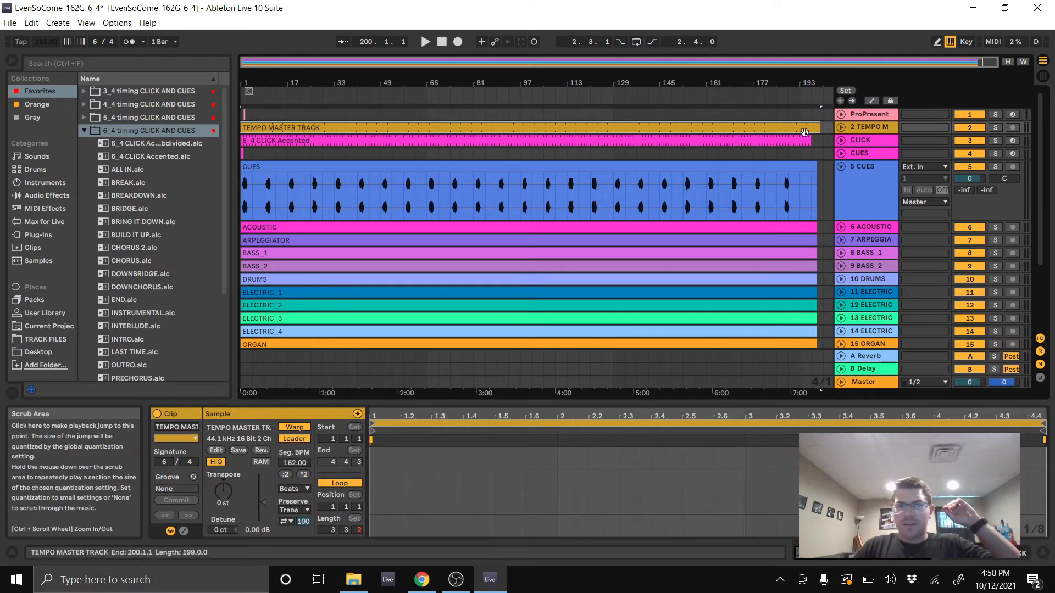
- Place the INTRO cue clip at bar 2 on the MIDI CUES track and add a locator at bar 3
drag(247, 71, 249, 236)
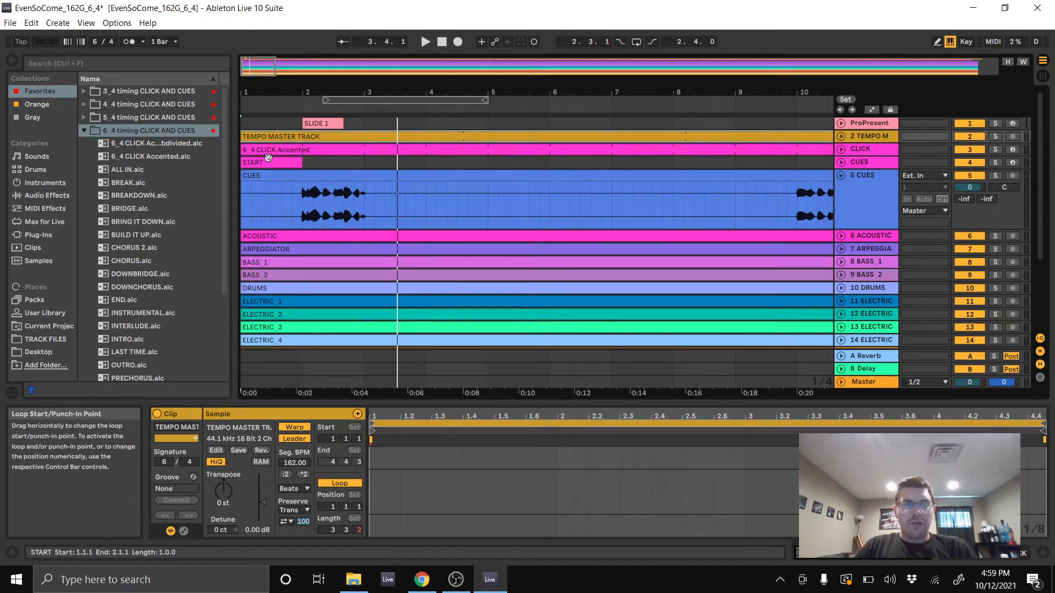
drag(113, 342, 304, 162)
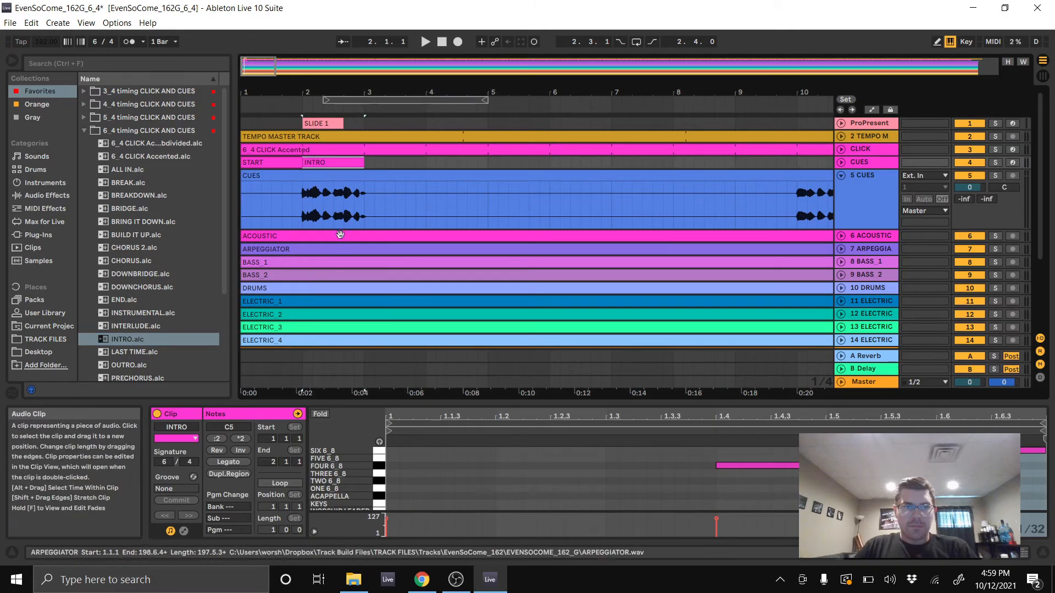
right_click(367, 104)
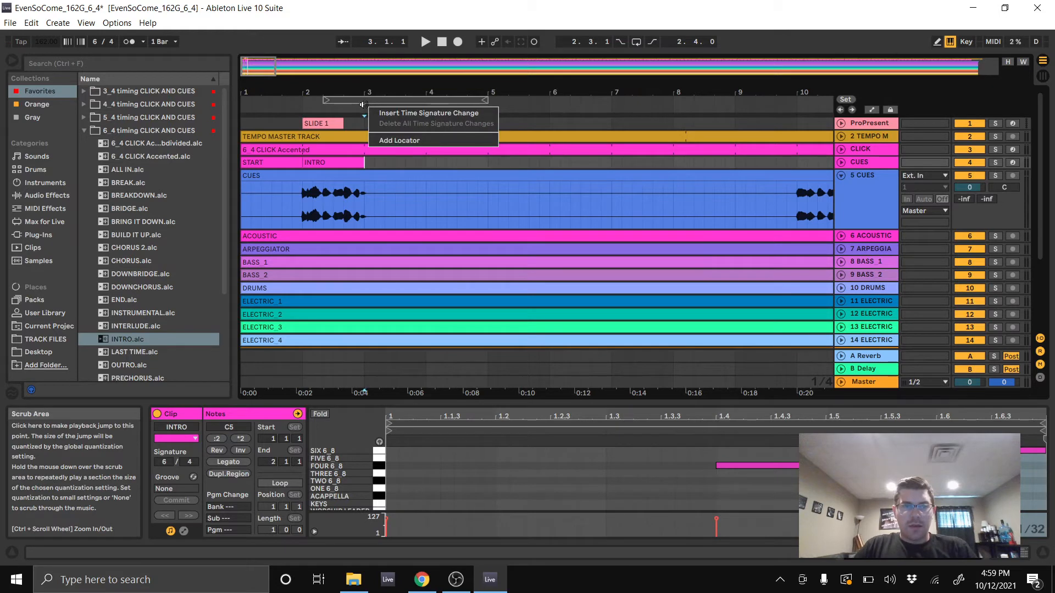
click(401, 142)
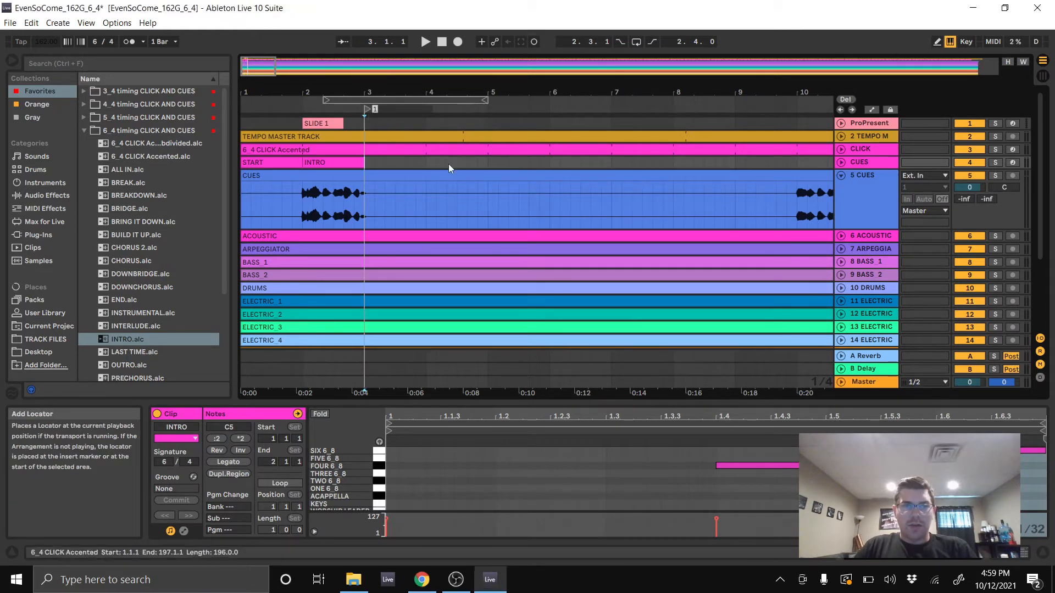
- Name the bar 3 locator INTRO and, with the audio CUES track muted for playback, extend the INTRO cue clip to bar 10
text(INTRO)
key(Return)
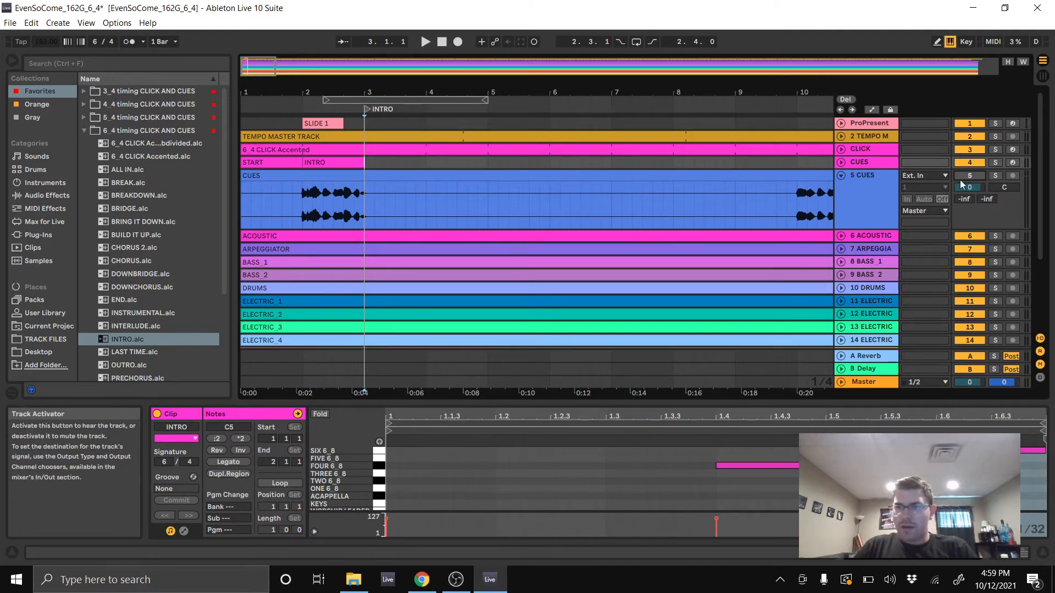
click(278, 109)
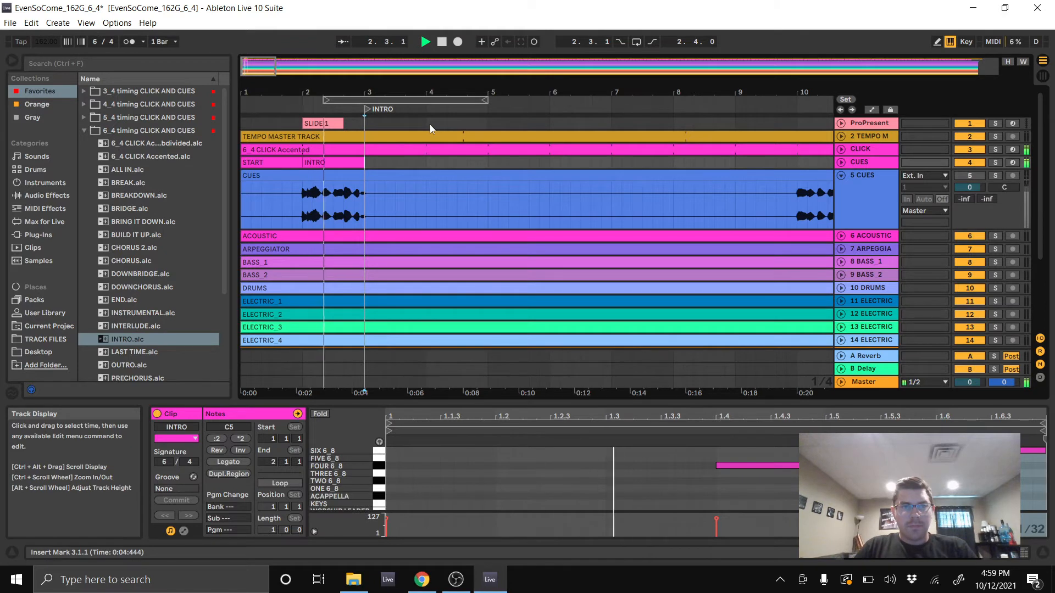
key(space)
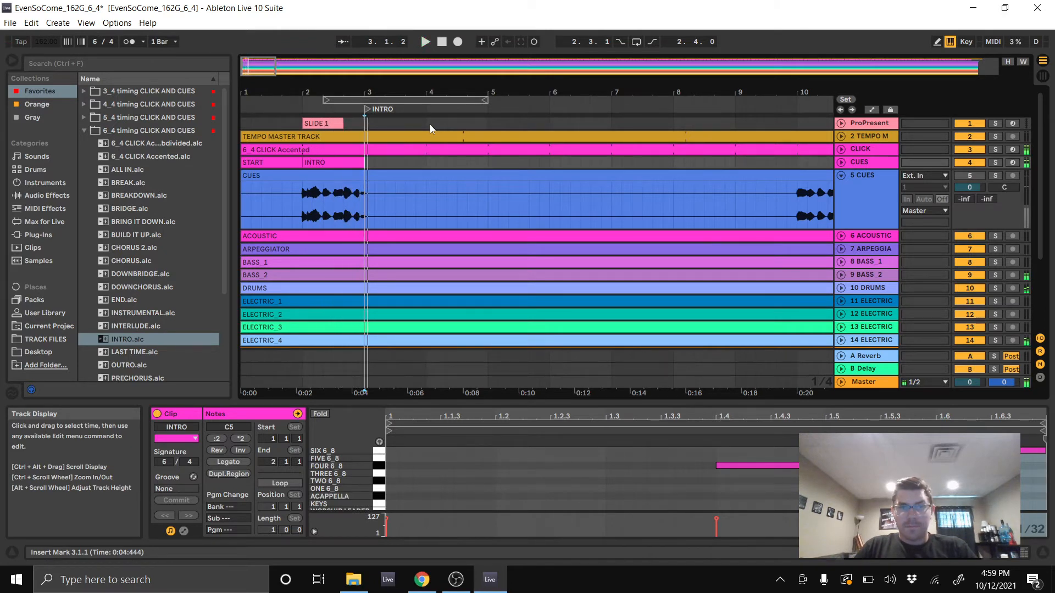
drag(363, 163, 798, 156)
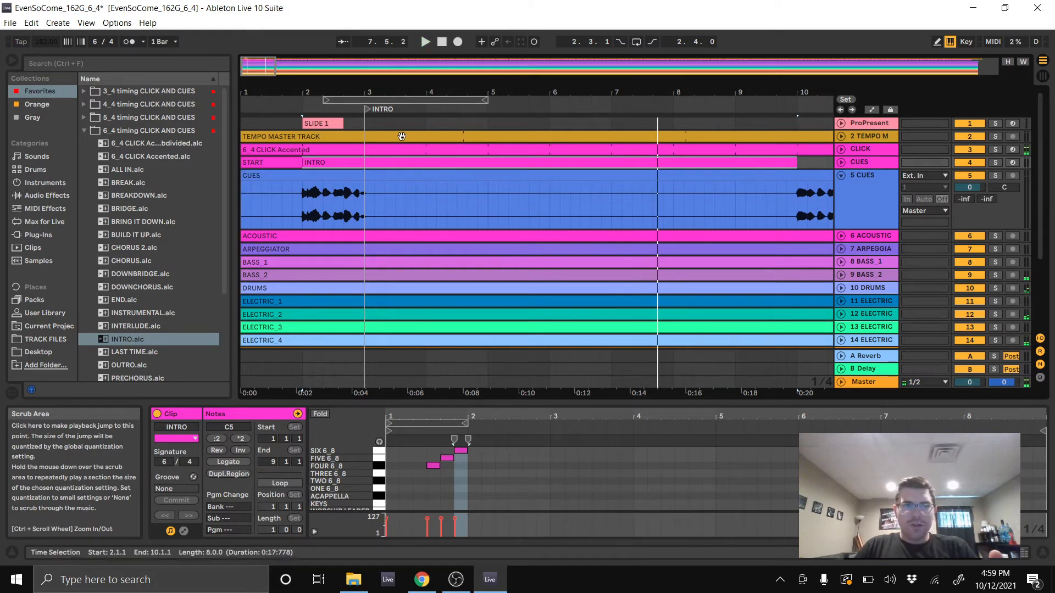
- Switch the TEMPO MASTER TRACK clip from tempo leader to follower, set the set's tempo to 178 BPM and start playback
click(384, 136)
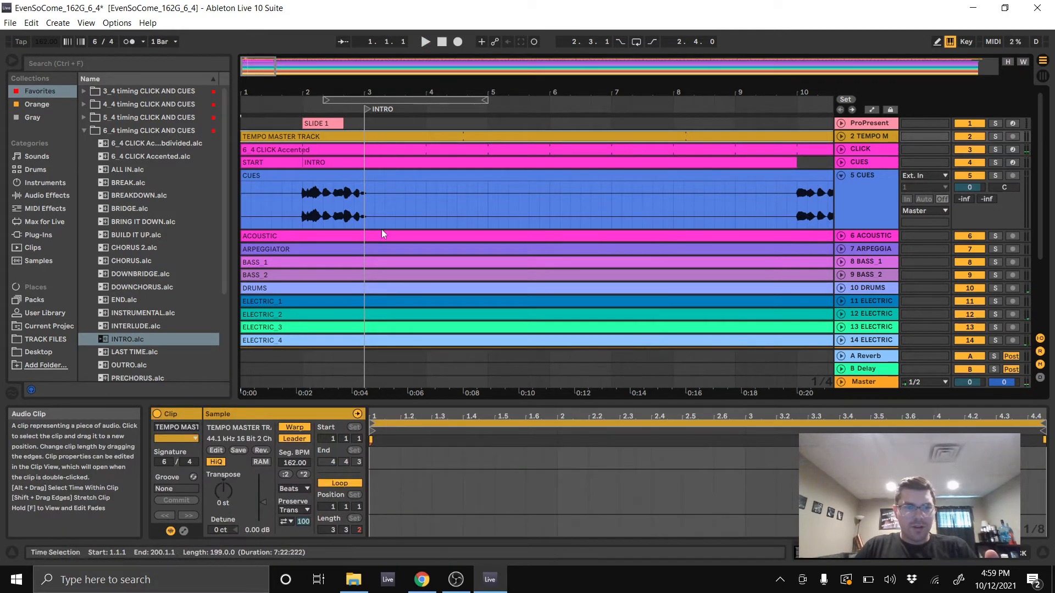
click(295, 463)
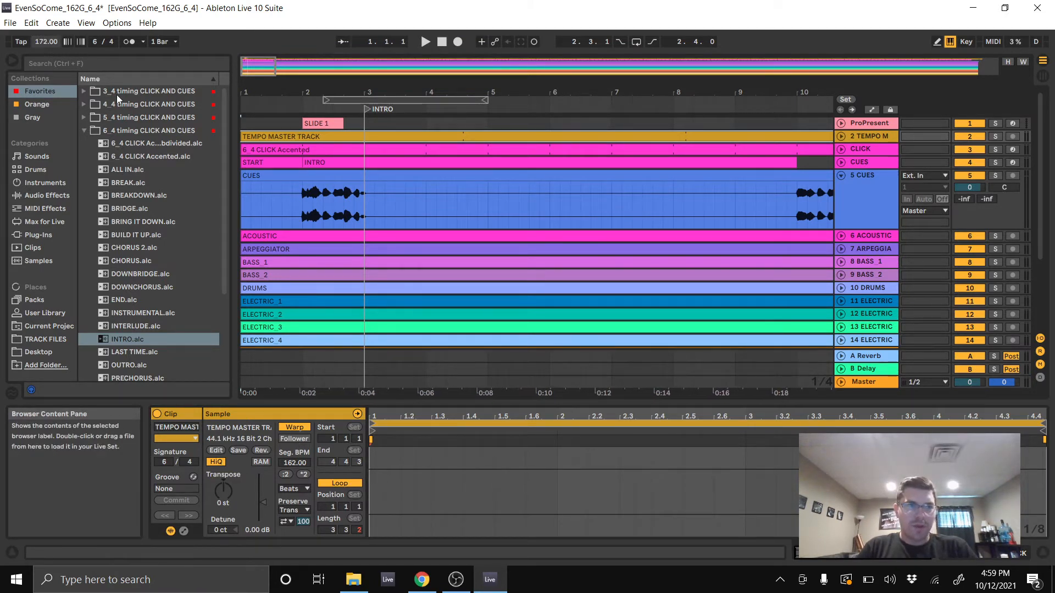
key(space)
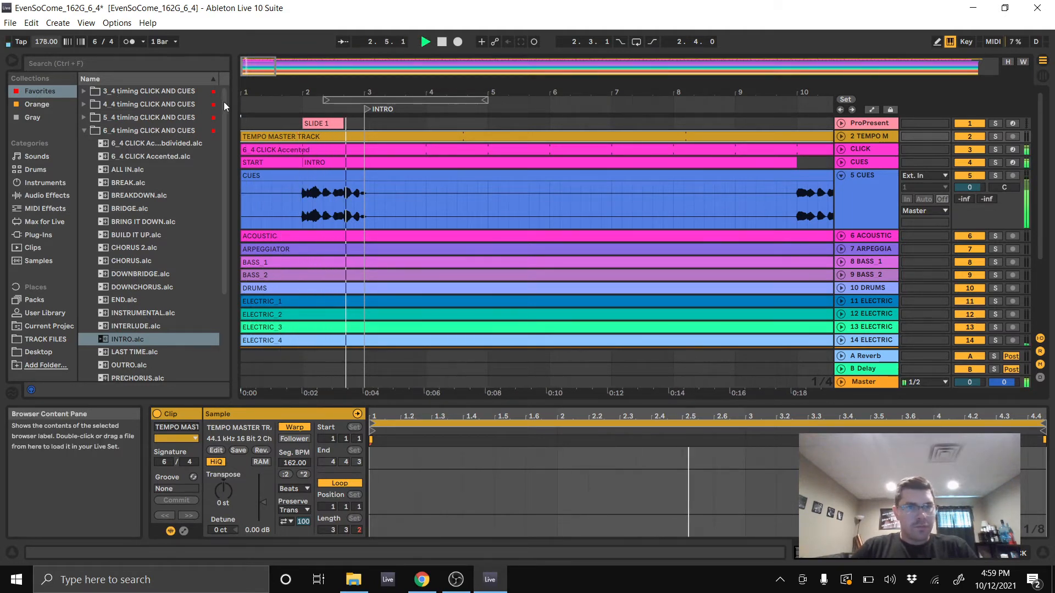
- Add a locator named VERSE at bar 11
drag(797, 92, 407, 63)
right_click(432, 111)
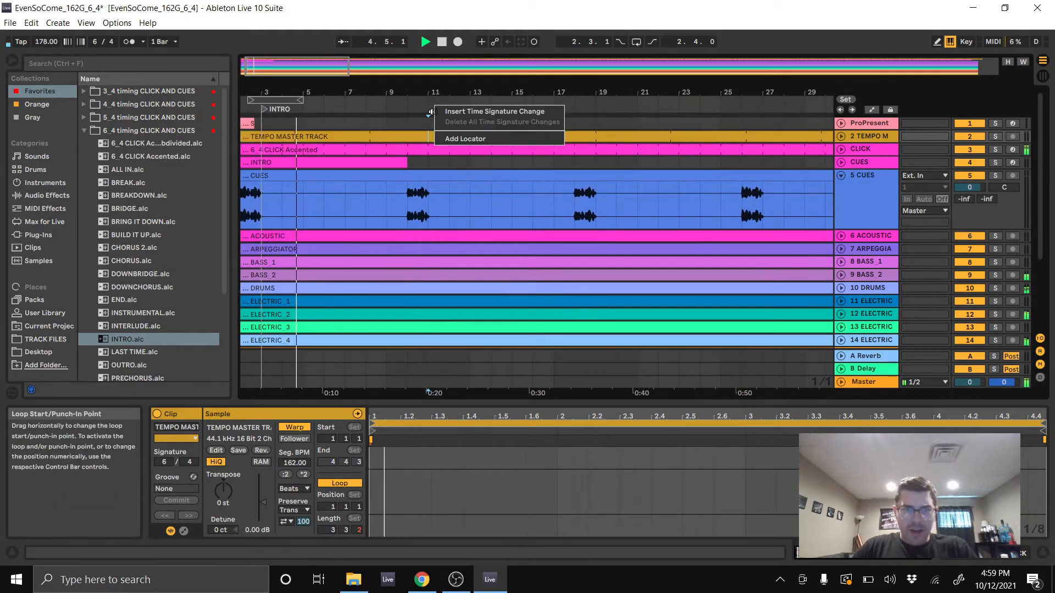
click(465, 139)
key(ctrl+r)
text(VERSE)
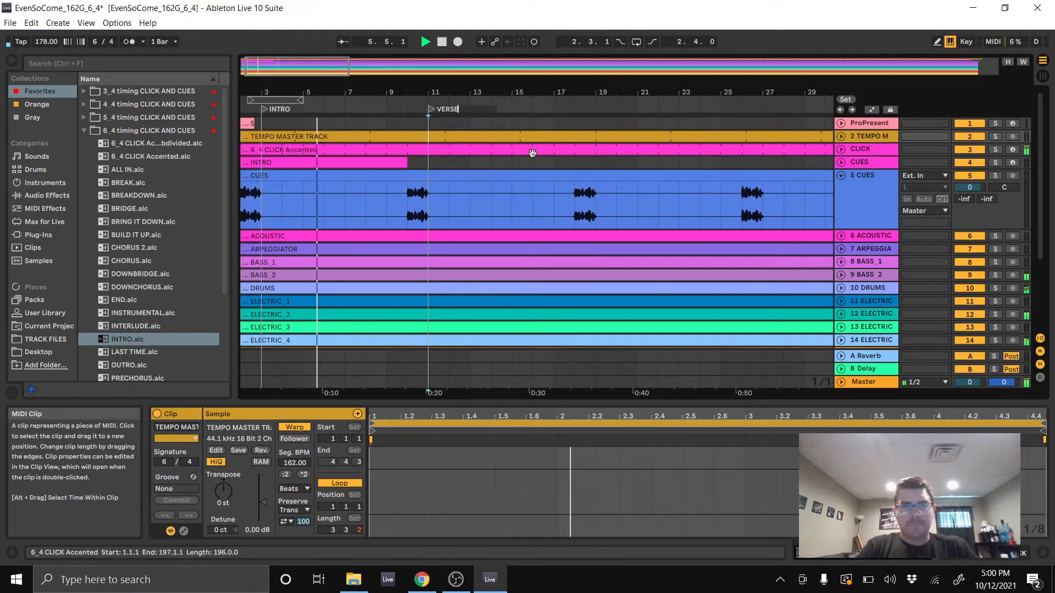
key(Return)
- Place the VERSE cue clip at bar 10 on the MIDI CUES track and extend it to bar 18
scroll(124, 361, down, 1)
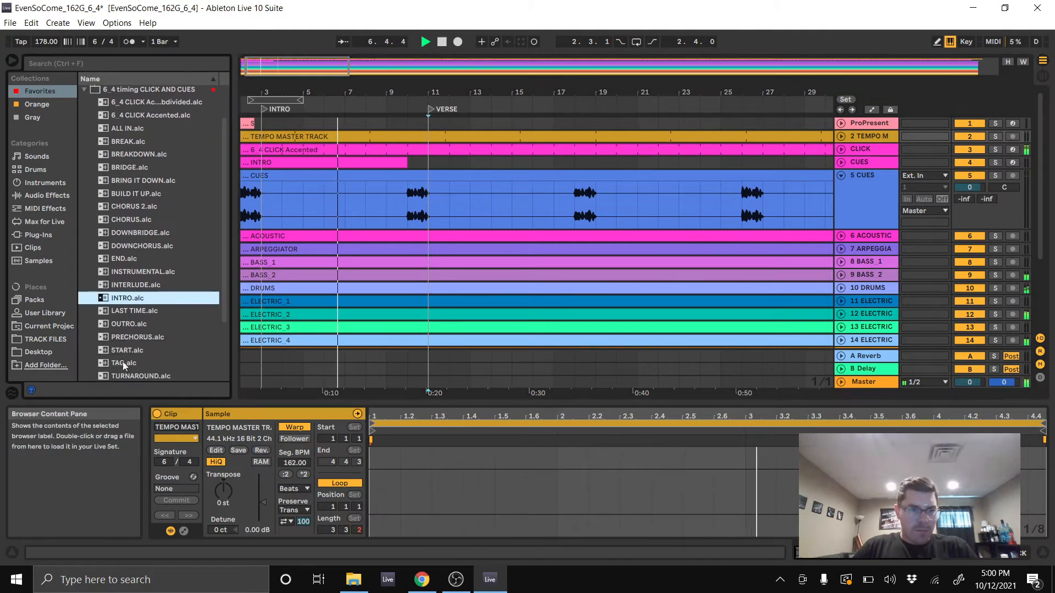
scroll(123, 361, down, 1)
drag(122, 360, 410, 160)
drag(419, 81, 404, 118)
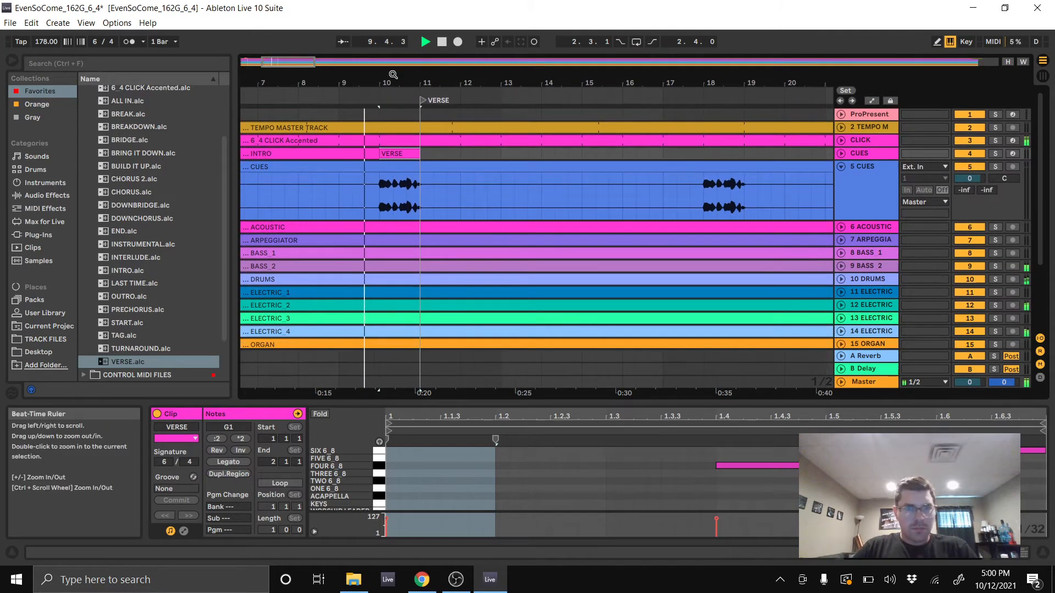
drag(420, 155, 706, 156)
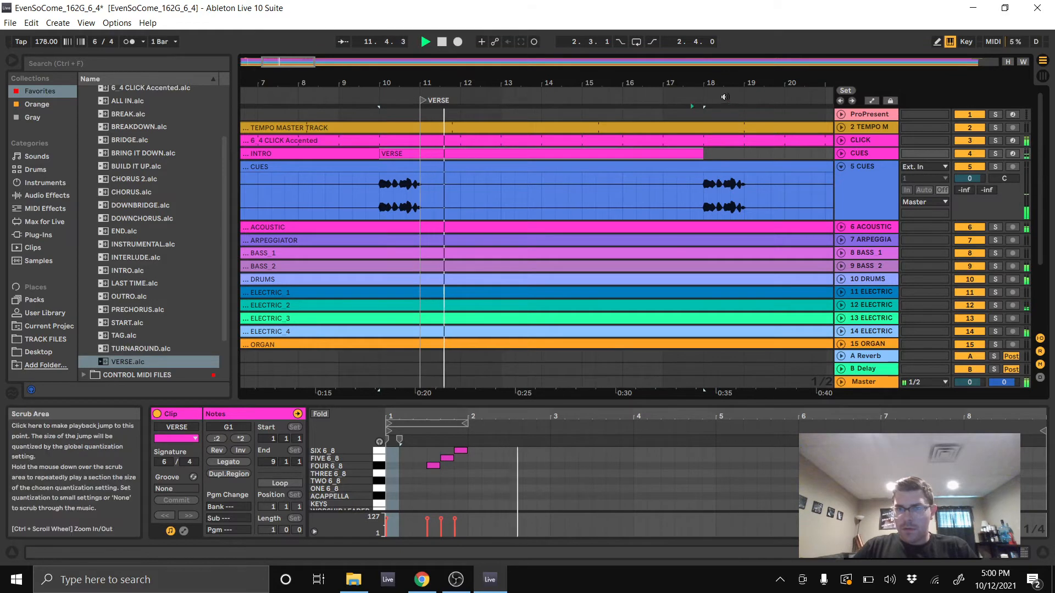
- Add a VERSE locator at bar 19 and place another VERSE cue clip spanning bars 18 to 26 on the MIDI CUES track
right_click(749, 100)
click(758, 132)
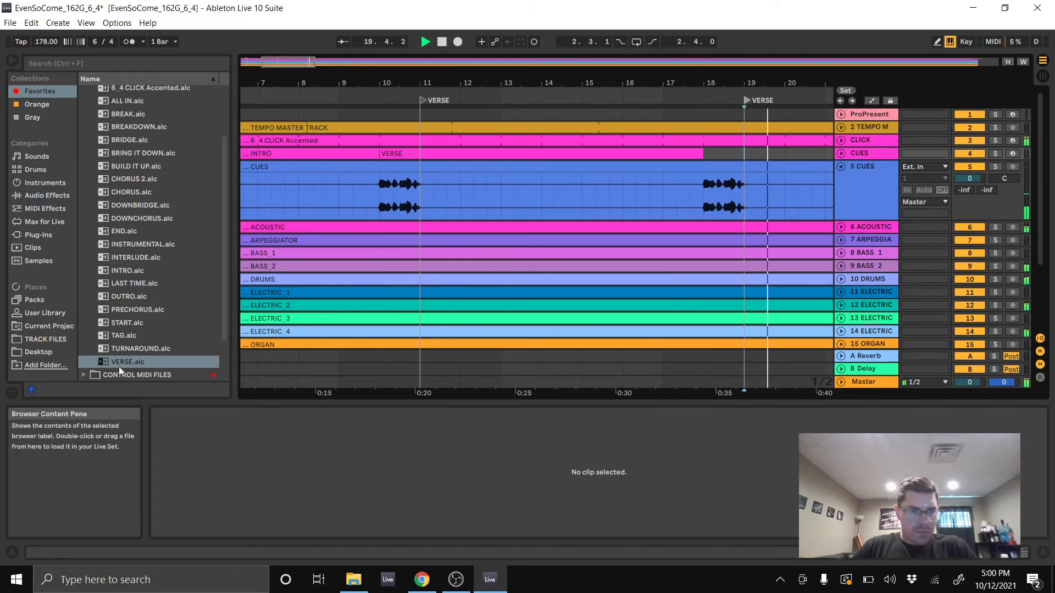
click(182, 360)
drag(182, 360, 708, 149)
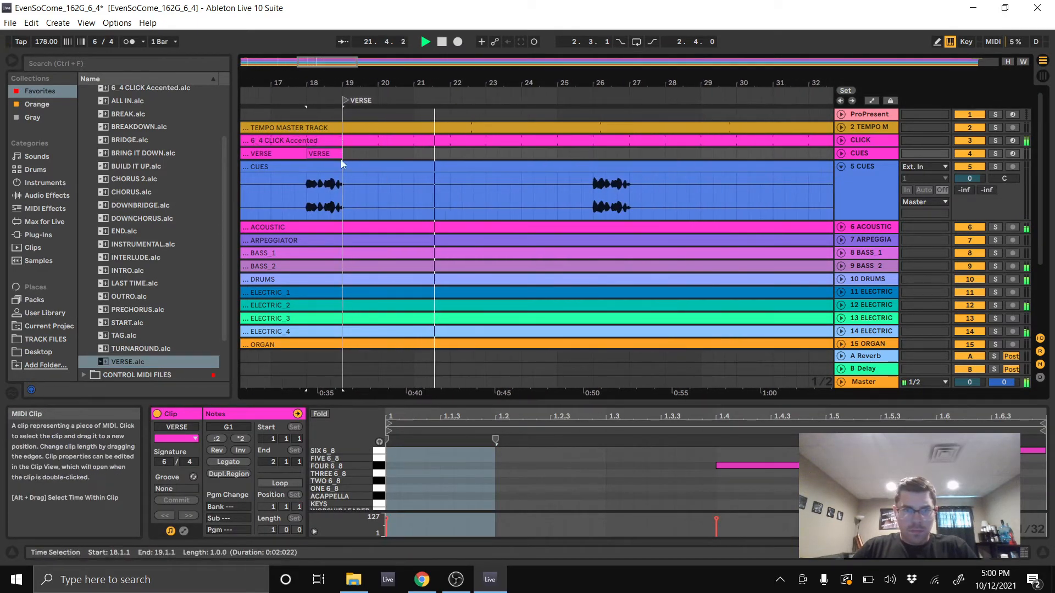
drag(337, 153, 593, 154)
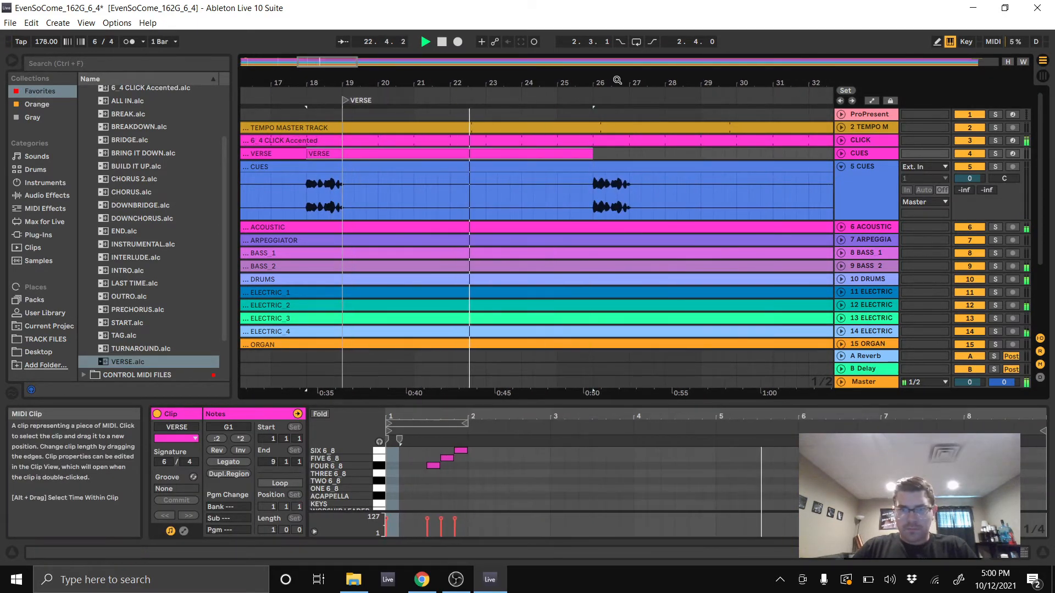
- Add a DOWNCHORUS locator at bar 27 and place the DOWNCHORUS cue clip from bar 26 to bar 34
click(594, 95)
right_click(631, 98)
click(646, 132)
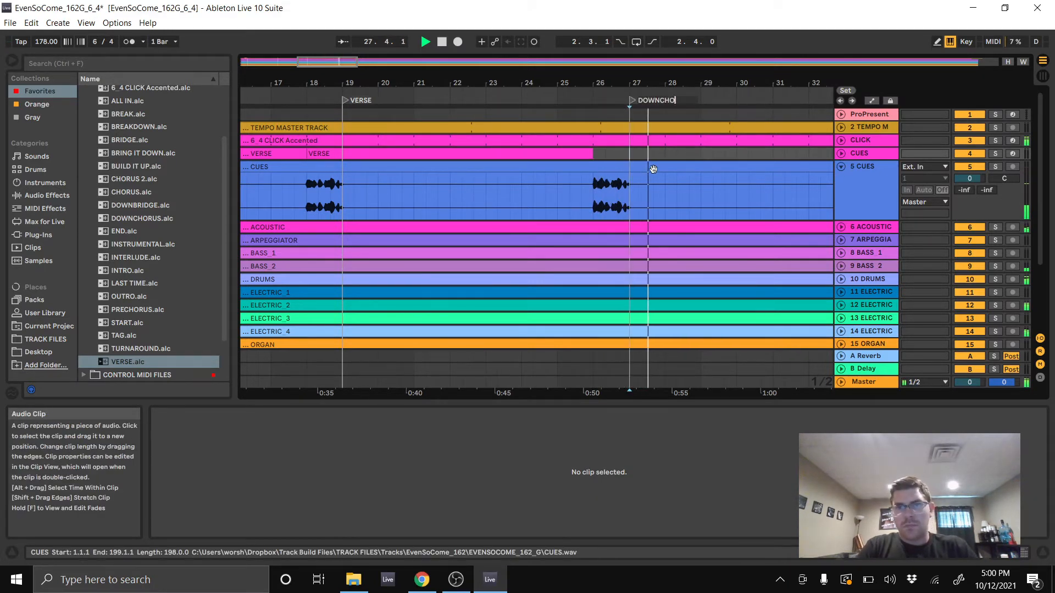
click(127, 219)
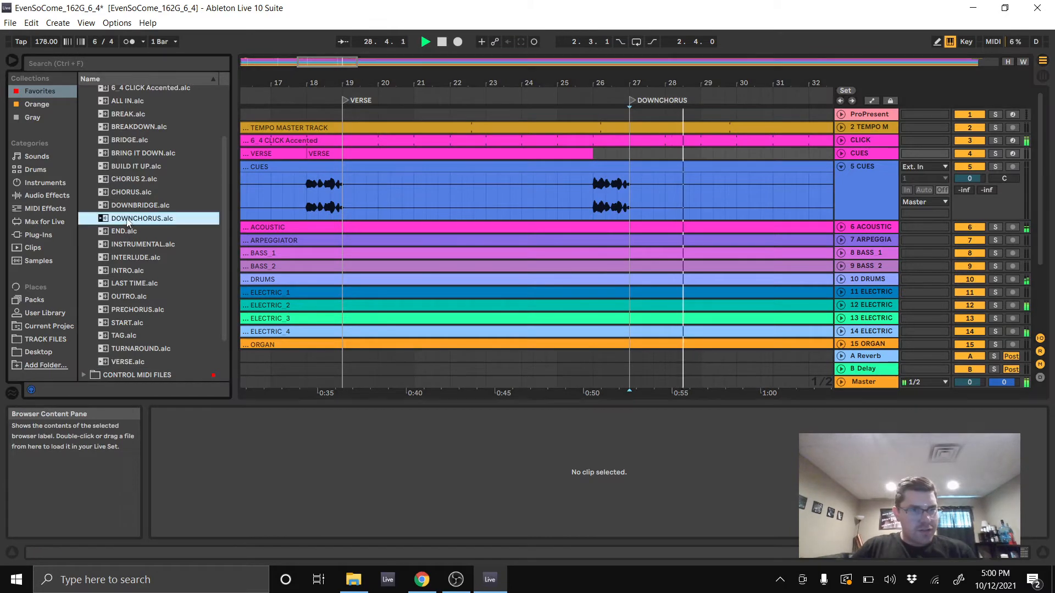
drag(584, 152, 595, 153)
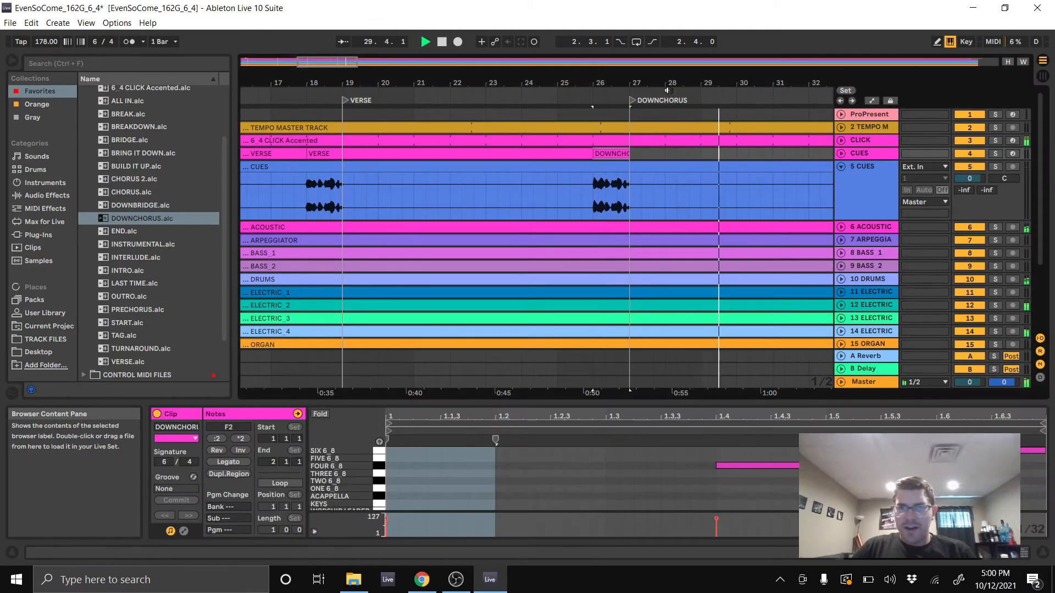
drag(339, 149, 598, 148)
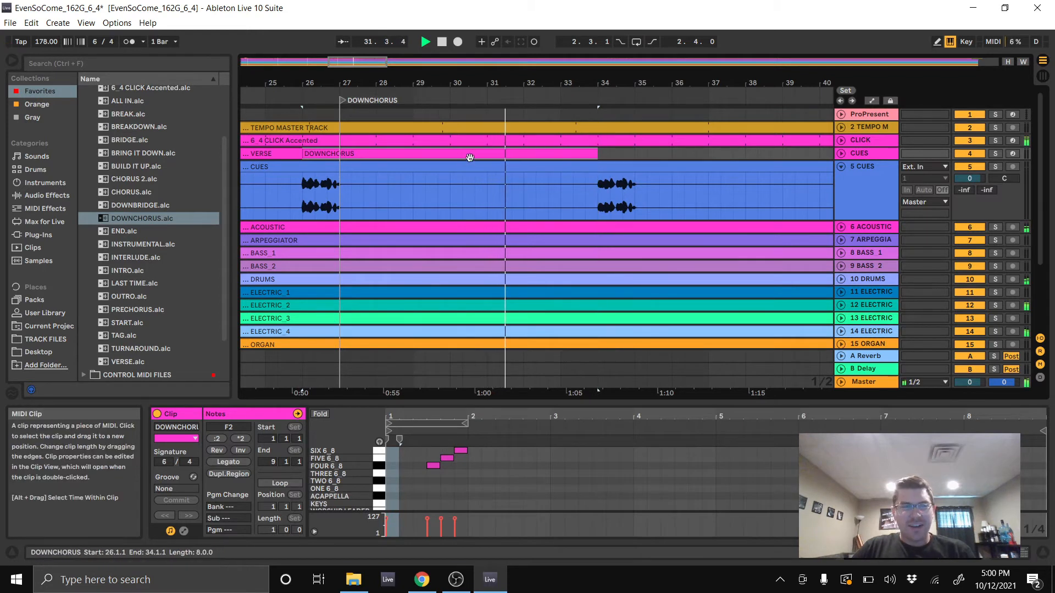
- Add a locator at bar 35 and name it CHORUS 2
right_click(637, 93)
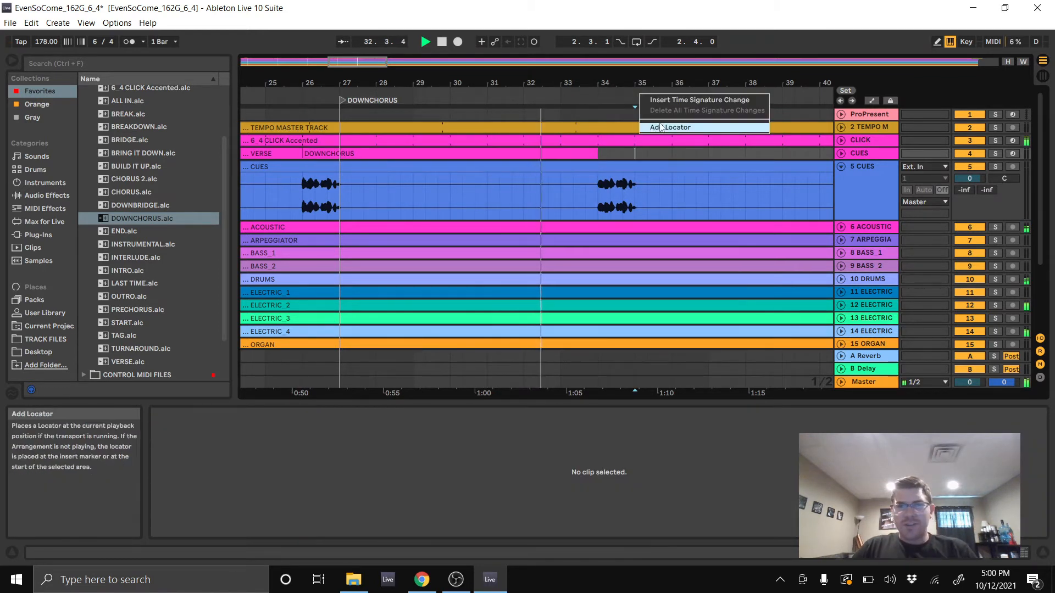
click(708, 128)
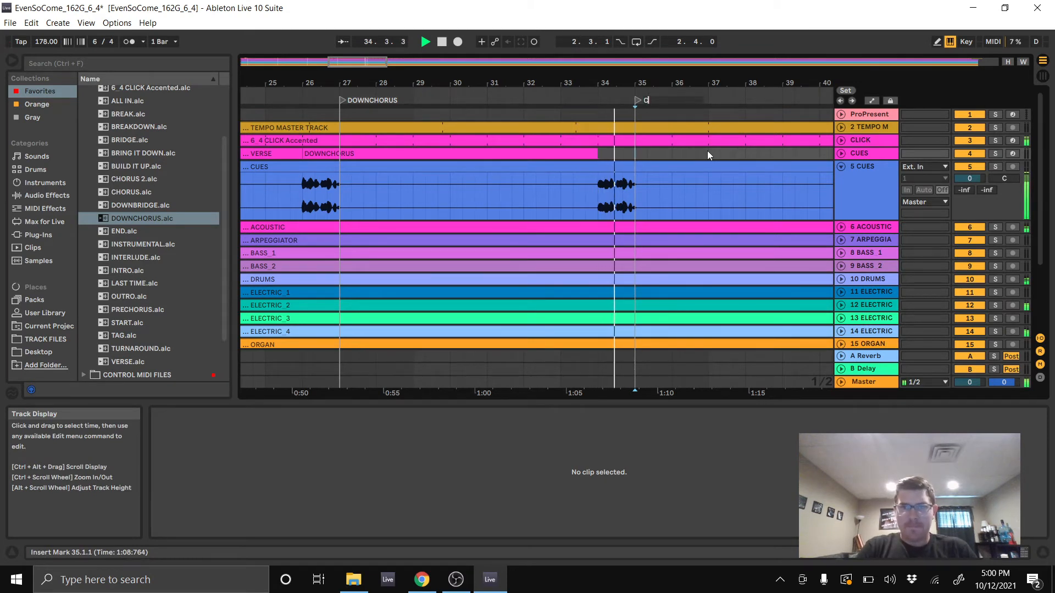
text(CHORUS)
key(Return)
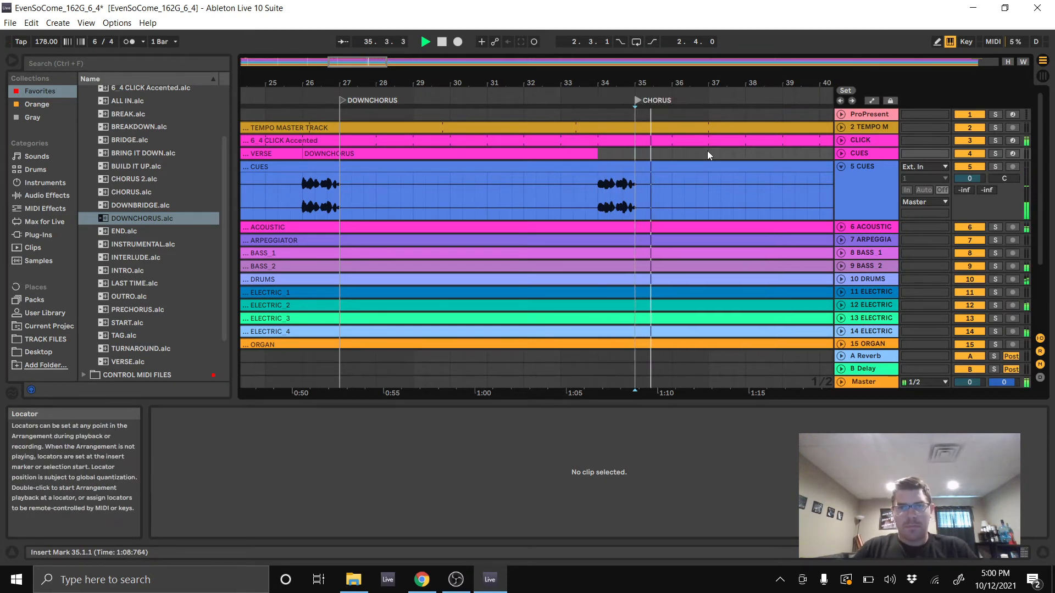
key(ctrl+r)
text(d)
key(BackSpace)
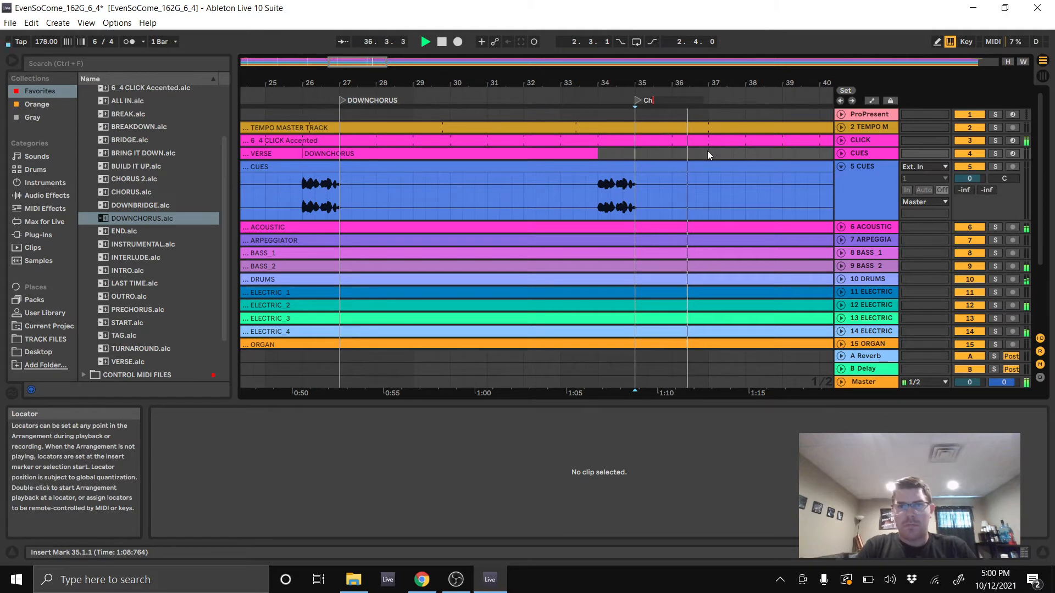
text(CHORUS 2)
key(Return)
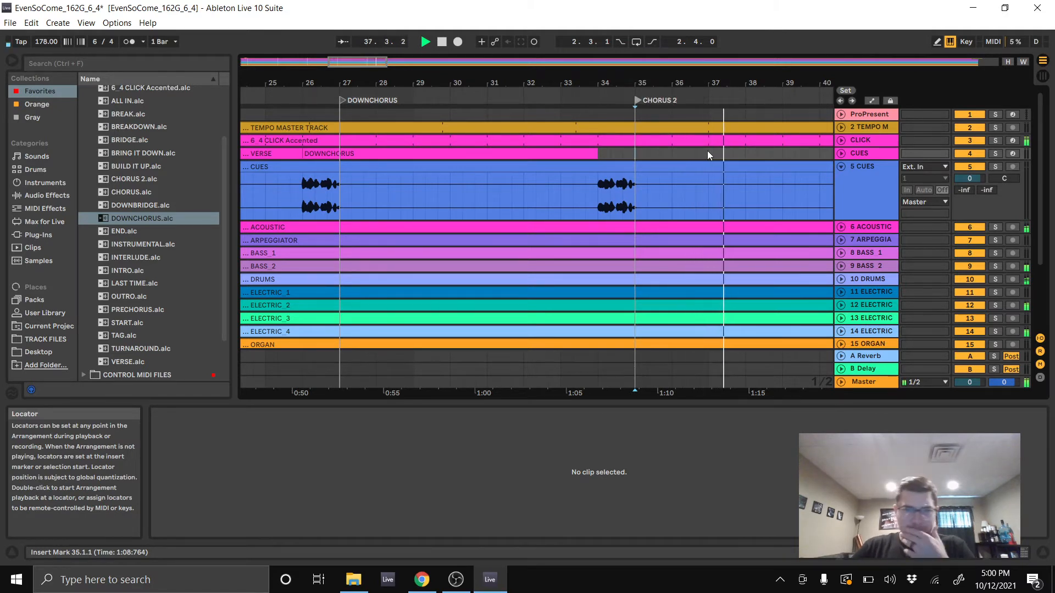
- Place the CHORUS 2 cue clip at bar 34 on the MIDI CUES track and extend it to bar 42
scroll(126, 182, up, 2)
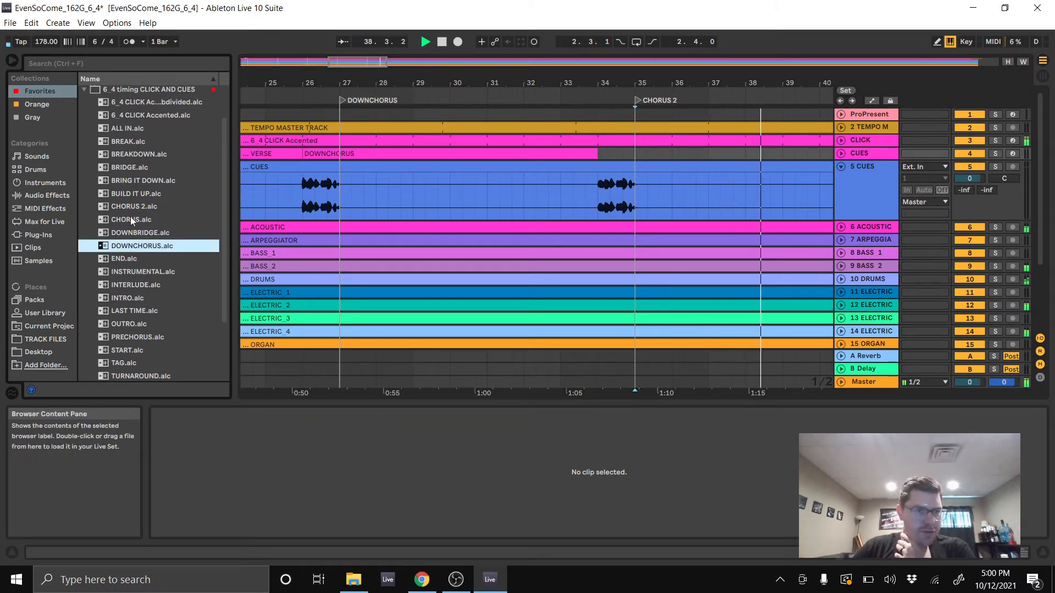
scroll(130, 220, down, 2)
scroll(128, 207, up, 1)
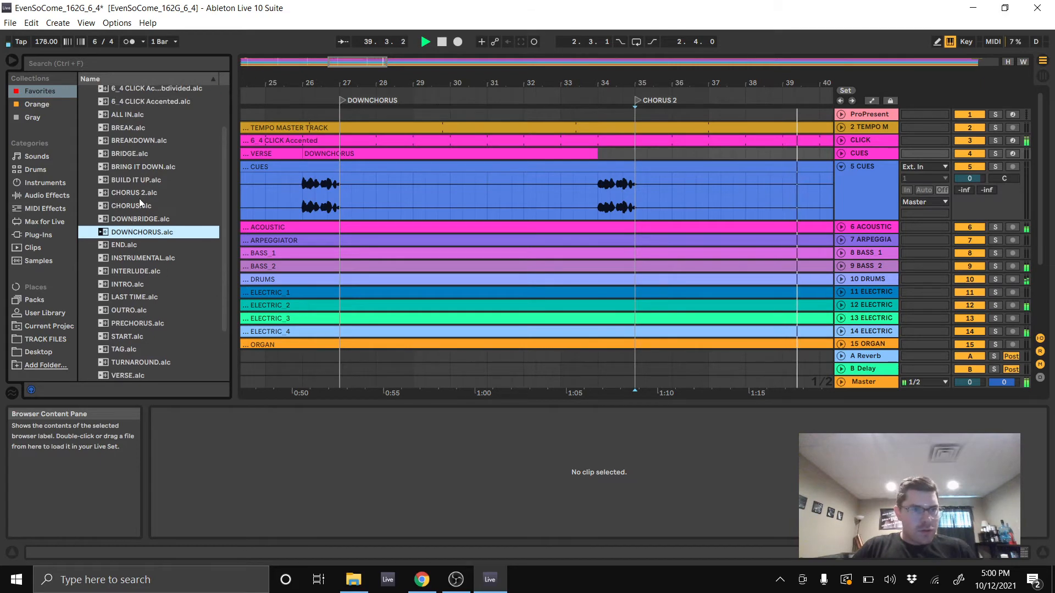
drag(140, 196, 602, 152)
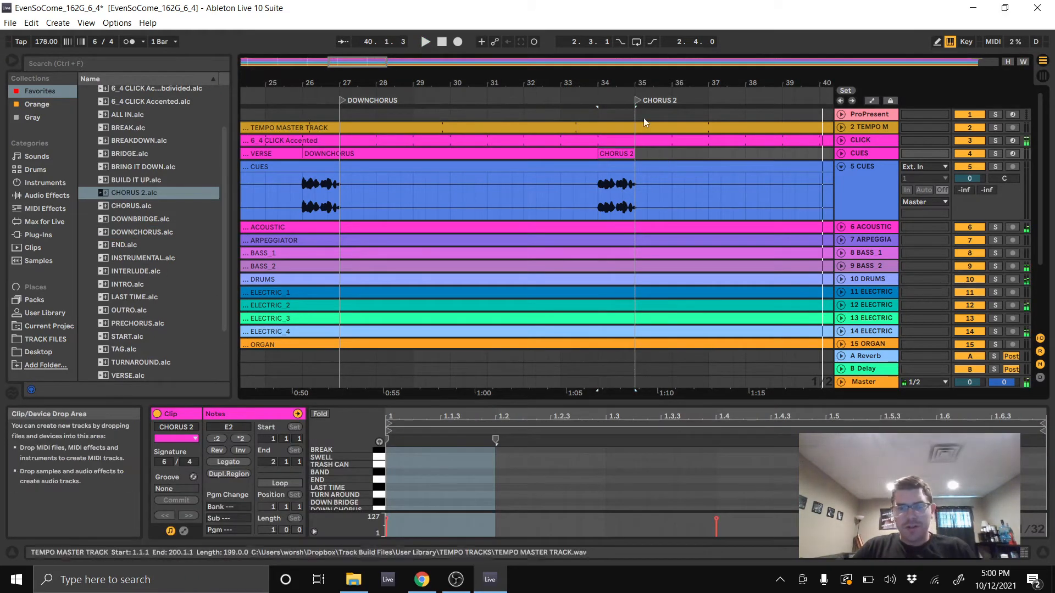
drag(653, 79, 288, 79)
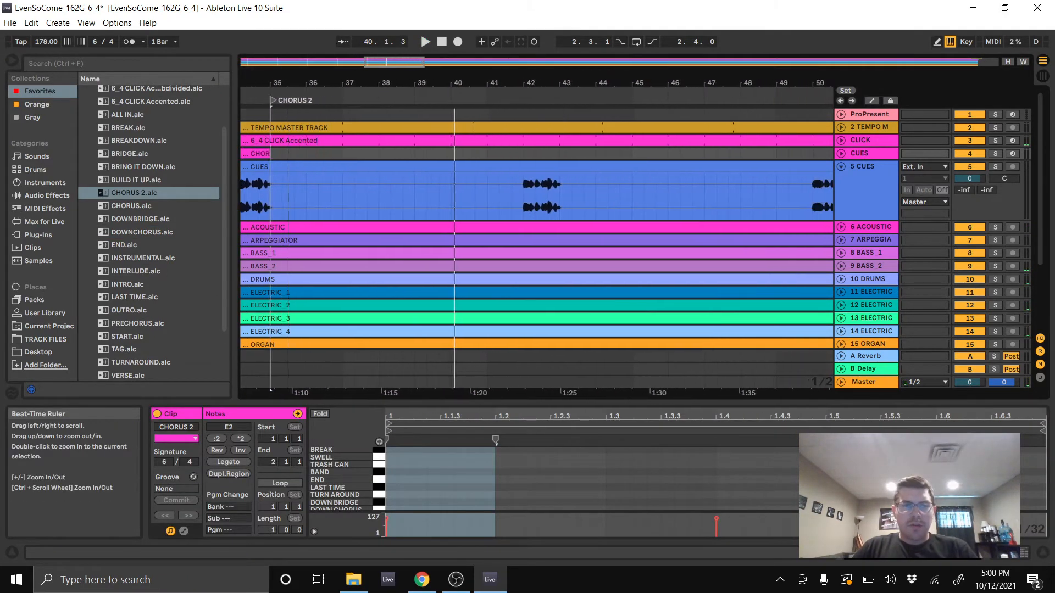
drag(268, 154, 530, 153)
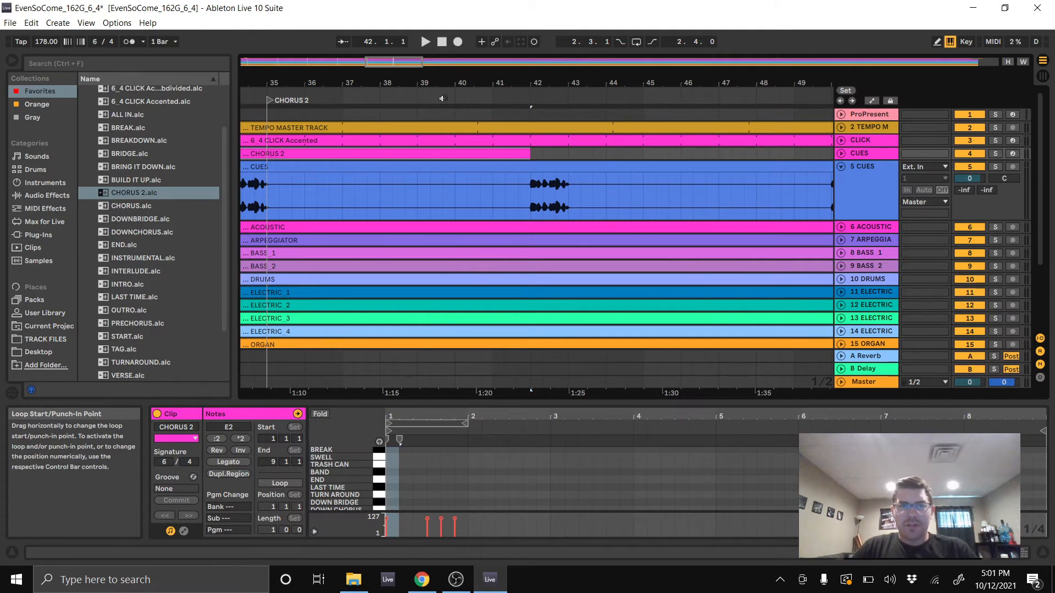
- Add a VERSE locator at bar 43 and place a VERSE cue clip from bar 42 to bar 50
click(529, 95)
right_click(567, 96)
click(632, 132)
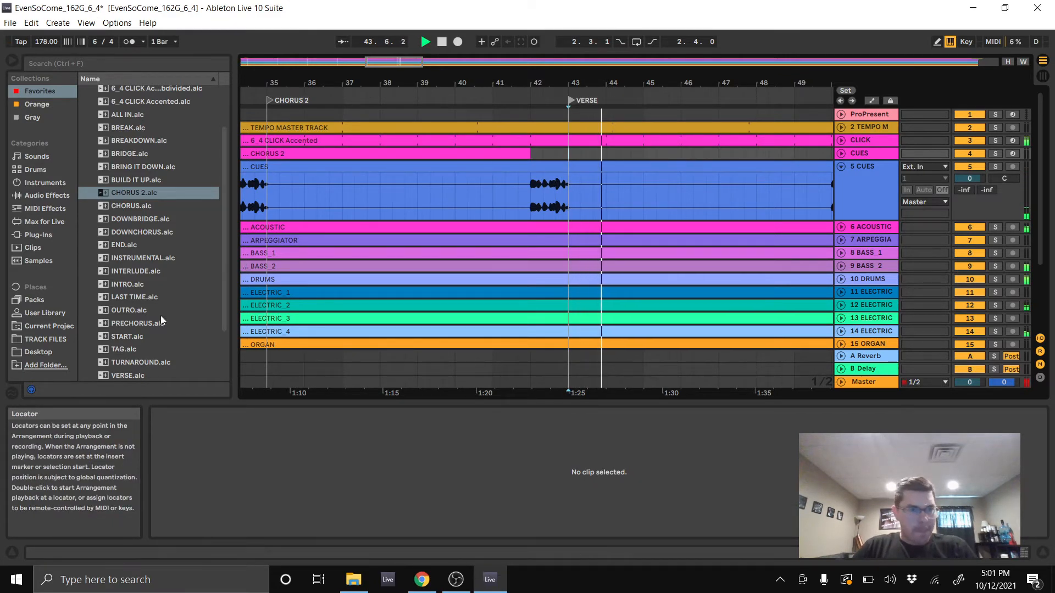
drag(127, 375, 535, 157)
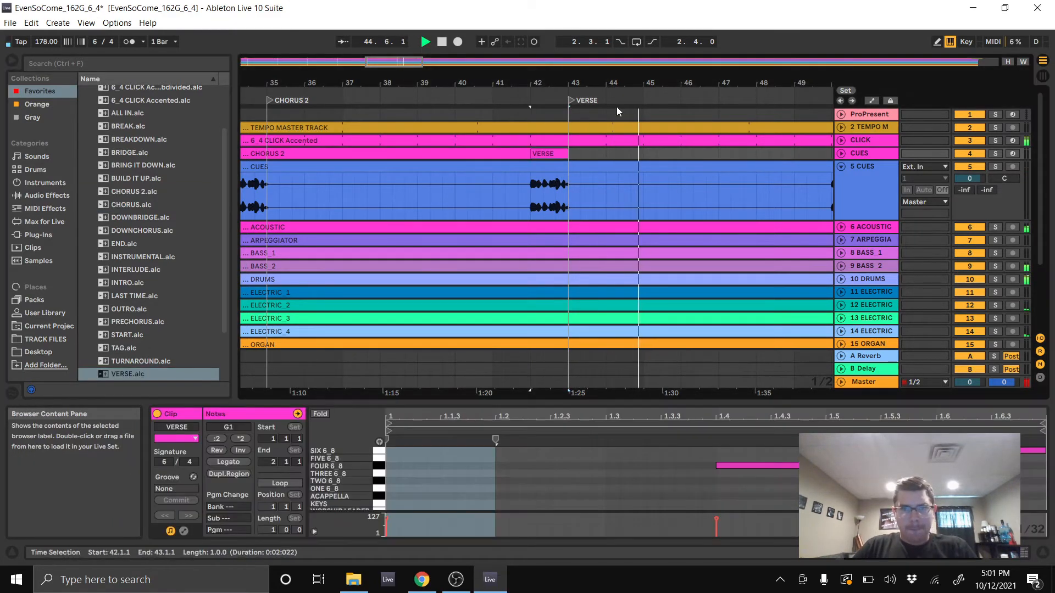
drag(612, 84, 339, 77)
drag(301, 153, 513, 152)
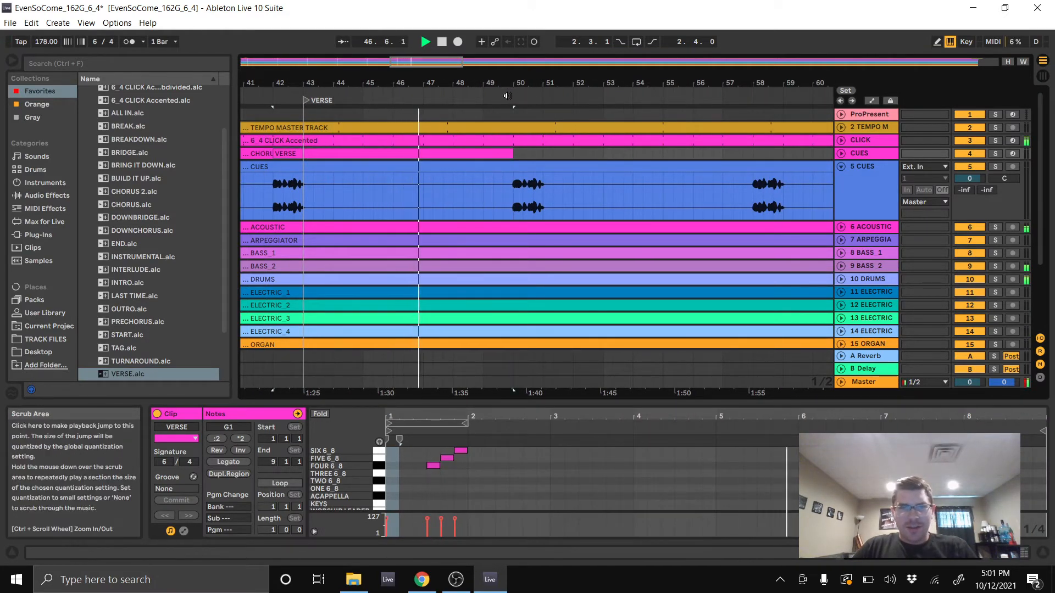
- Add a locator named CHORUS at bar 51
right_click(543, 96)
click(573, 129)
right_click(544, 100)
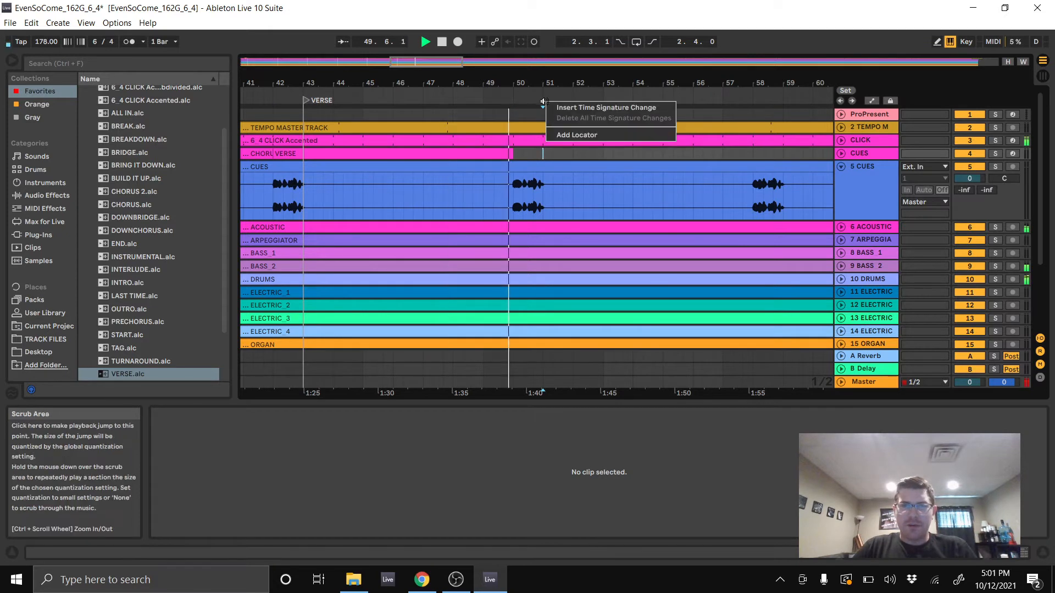
click(571, 132)
text(CHO)
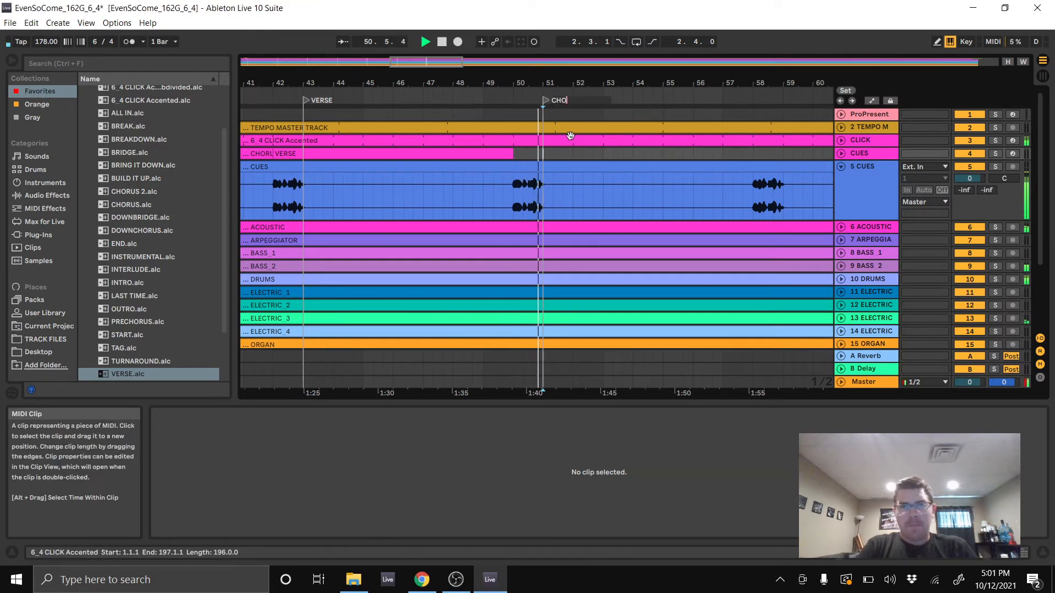
text(RUS)
key(Return)
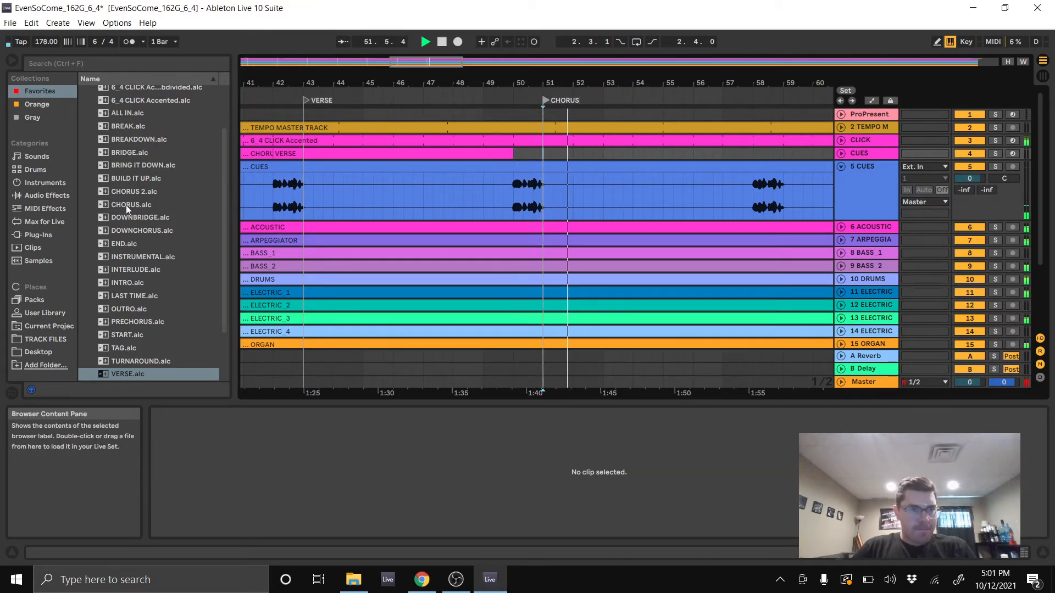
- Place the CHORUS cue clip at bar 50 on the MIDI CUES track and extend it to bar 58
drag(126, 205, 517, 154)
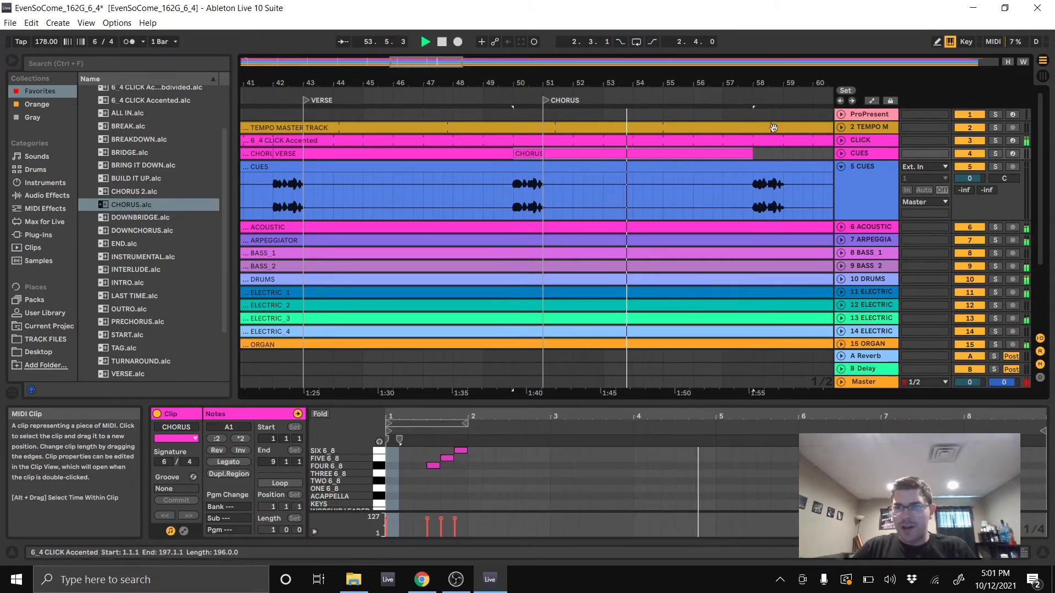
- Add a locator named CHORUS 2 at bar 59 and stop playback
drag(775, 83, 471, 120)
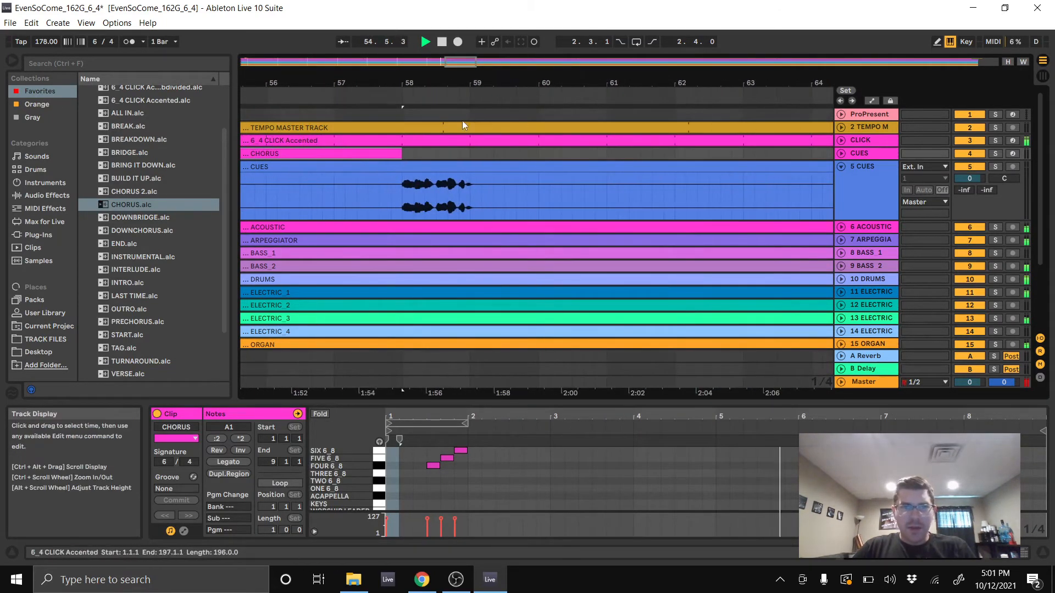
right_click(469, 94)
click(400, 96)
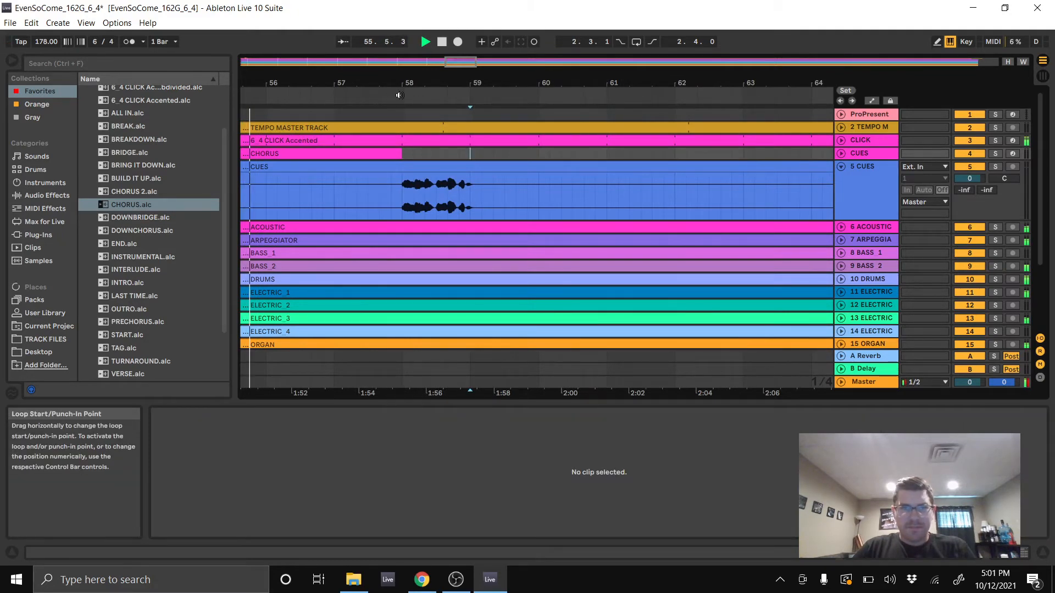
right_click(471, 96)
click(494, 116)
right_click(480, 98)
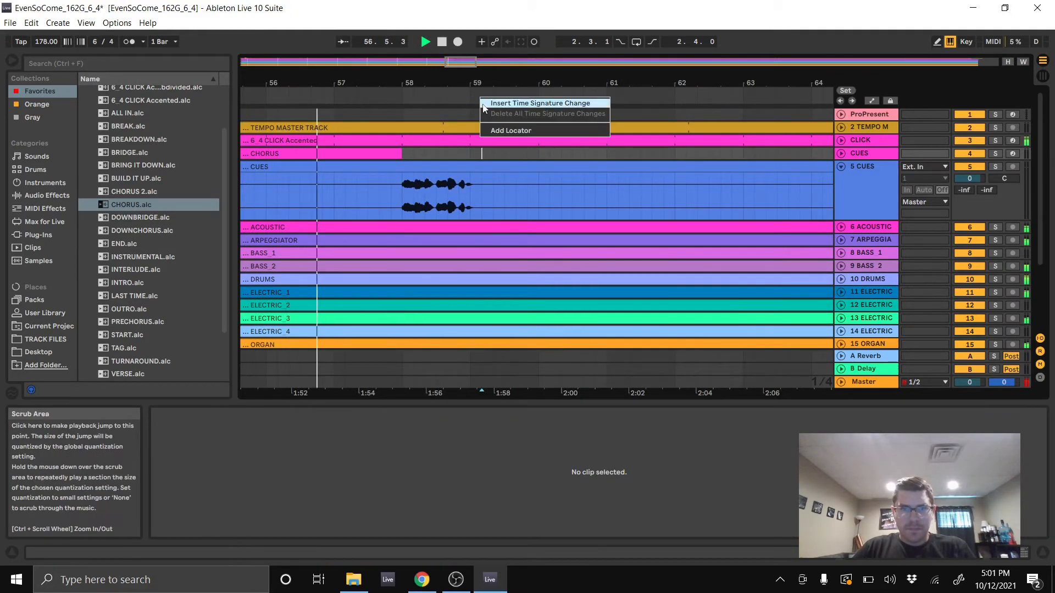
click(508, 134)
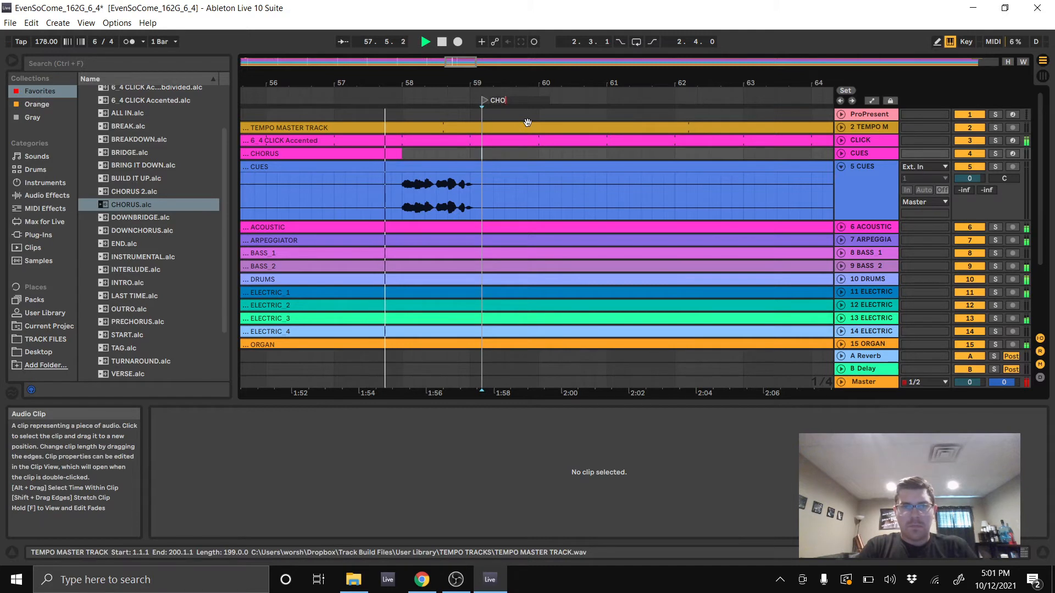
key(Return)
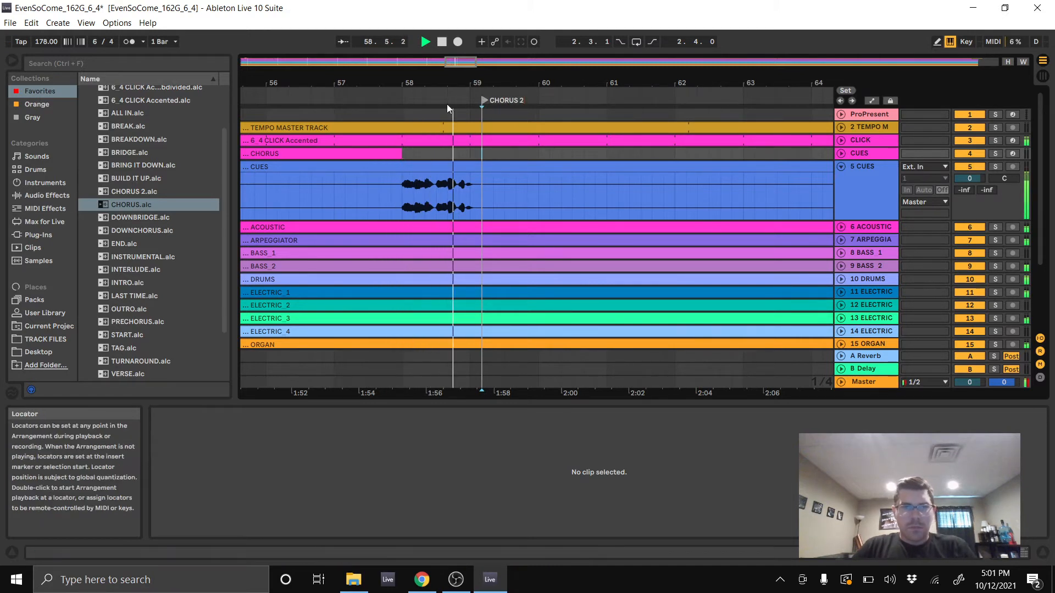
drag(484, 101, 473, 100)
key(space)
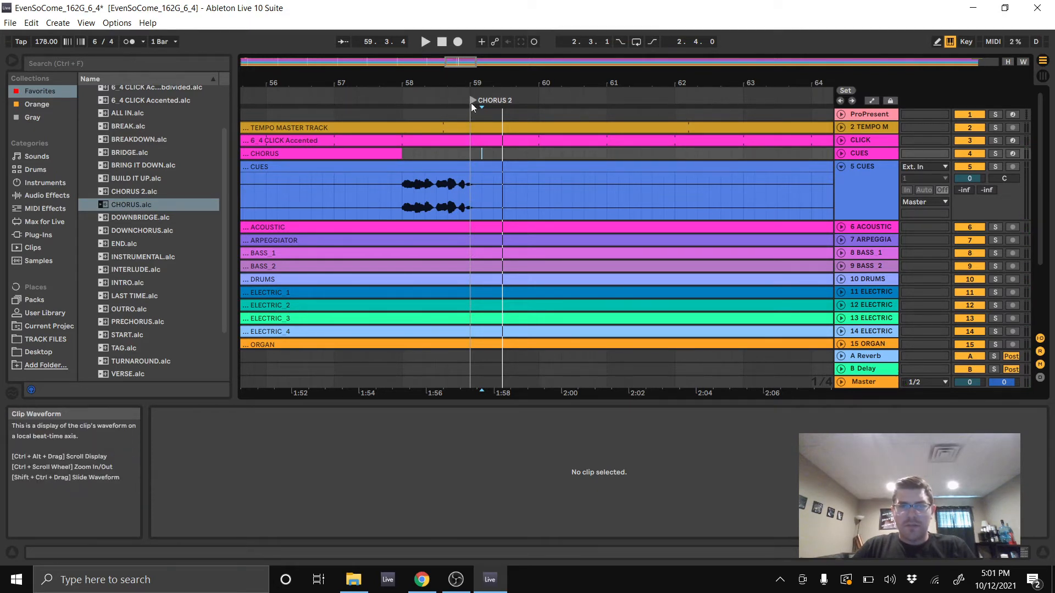
- Place the CHORUS 2 cue clip at bar 58 on the MIDI CUES track and extend it to bar 66
drag(533, 84, 538, 42)
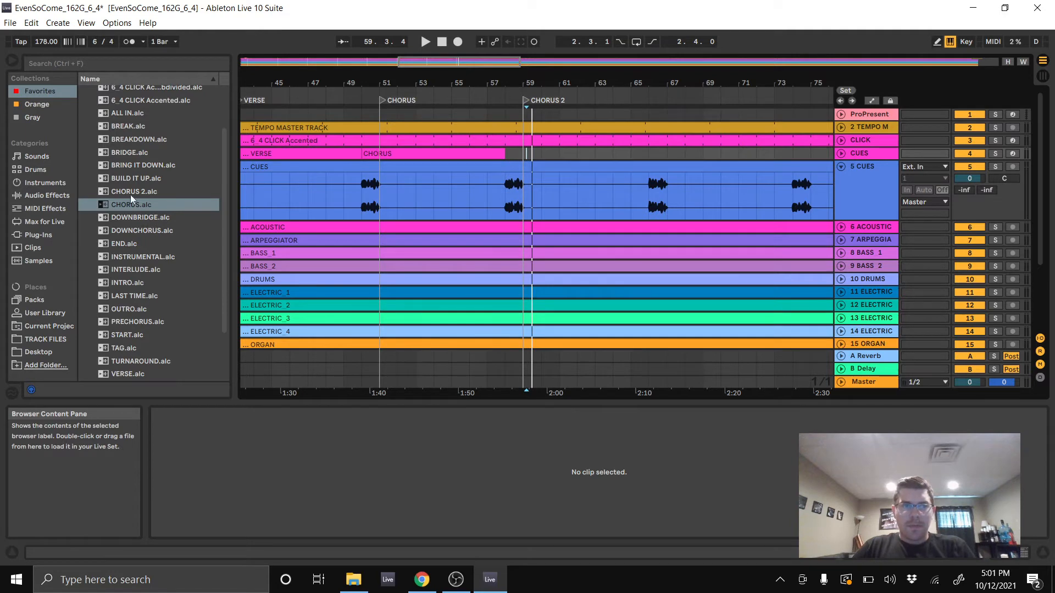
drag(130, 192, 279, 182)
drag(510, 155, 510, 155)
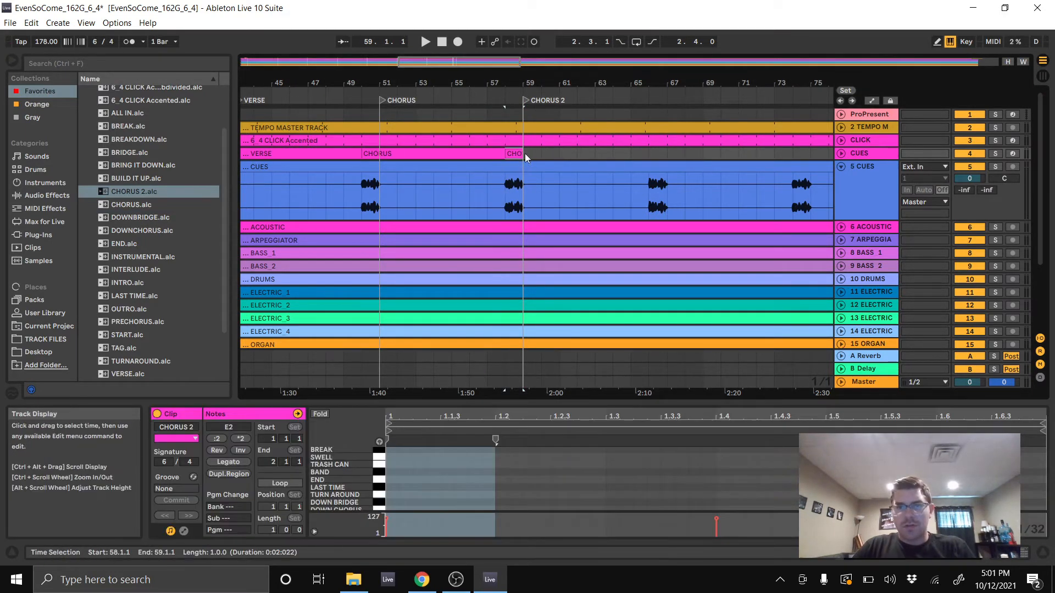
drag(524, 153, 649, 153)
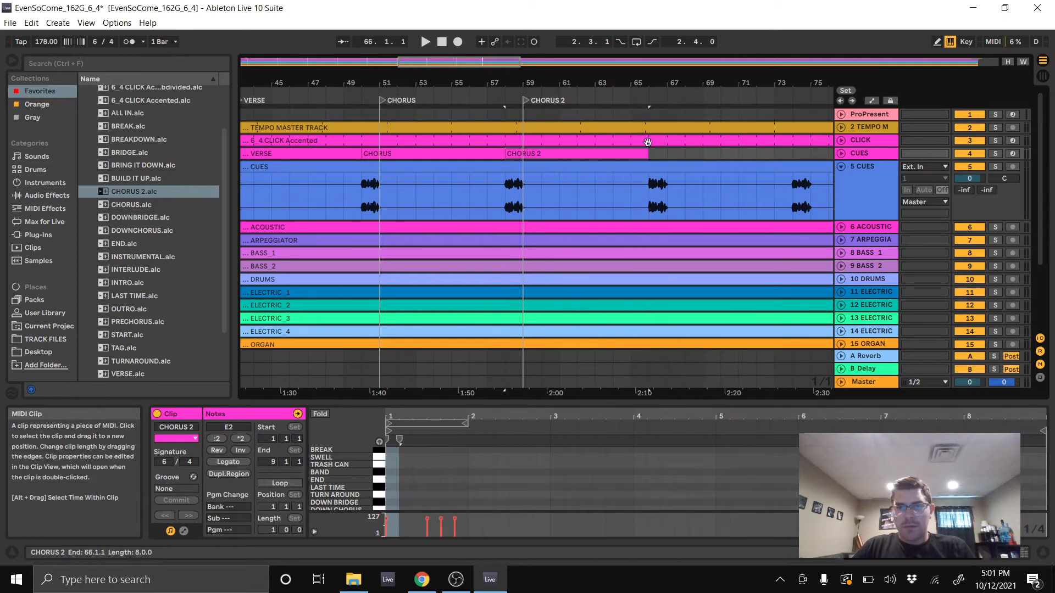
- Play the arrangement from bar 66 to hear the spoken cue and add a locator at bar 67
key(space)
right_click(671, 97)
click(693, 135)
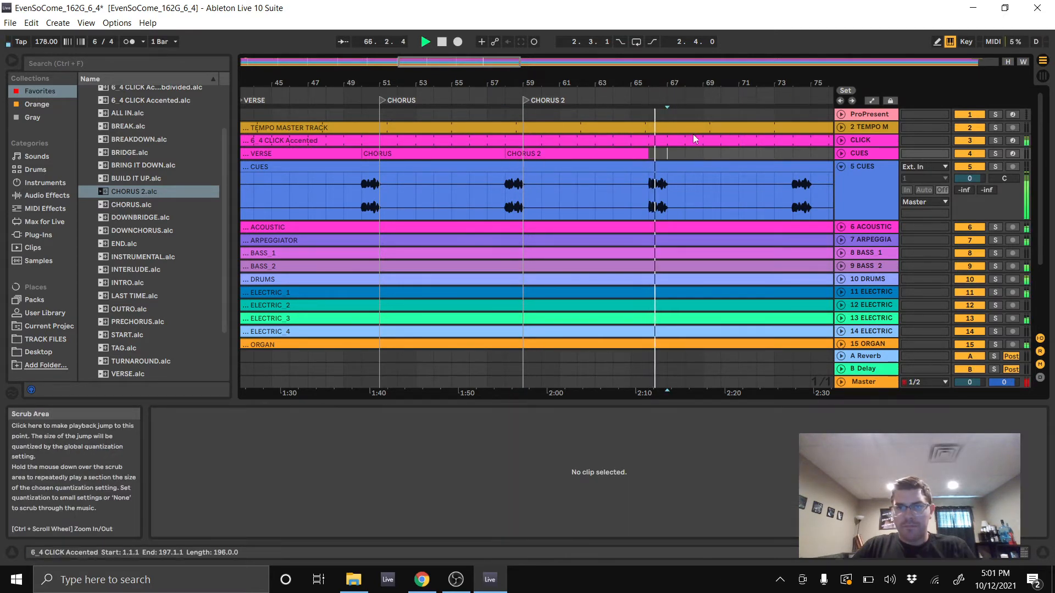
right_click(674, 91)
click(688, 127)
right_click(672, 103)
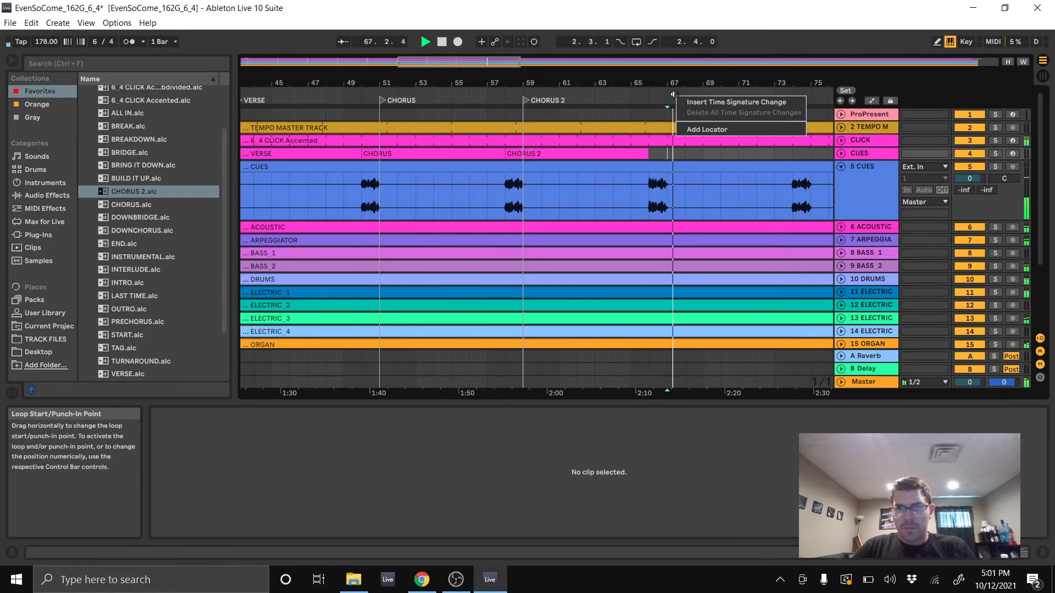
- Add a DOWNBRIDGE locator at bar 67 and a DOWNBRIDGE cue clip on the CUES MIDI track spanning bars 66 to 74
click(701, 128)
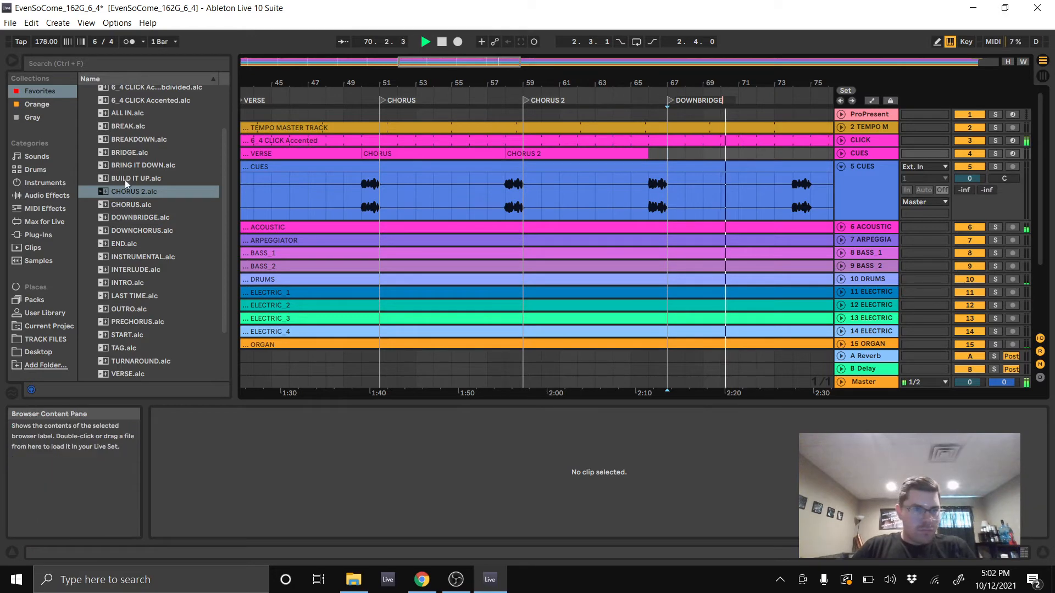
drag(129, 218, 657, 154)
drag(758, 81, 459, 110)
drag(302, 154, 526, 152)
- Add a BRIDGE locator at bar 75 and place a BRIDGE cue clip on the CUES MIDI track from bar 74 to 82
right_click(553, 93)
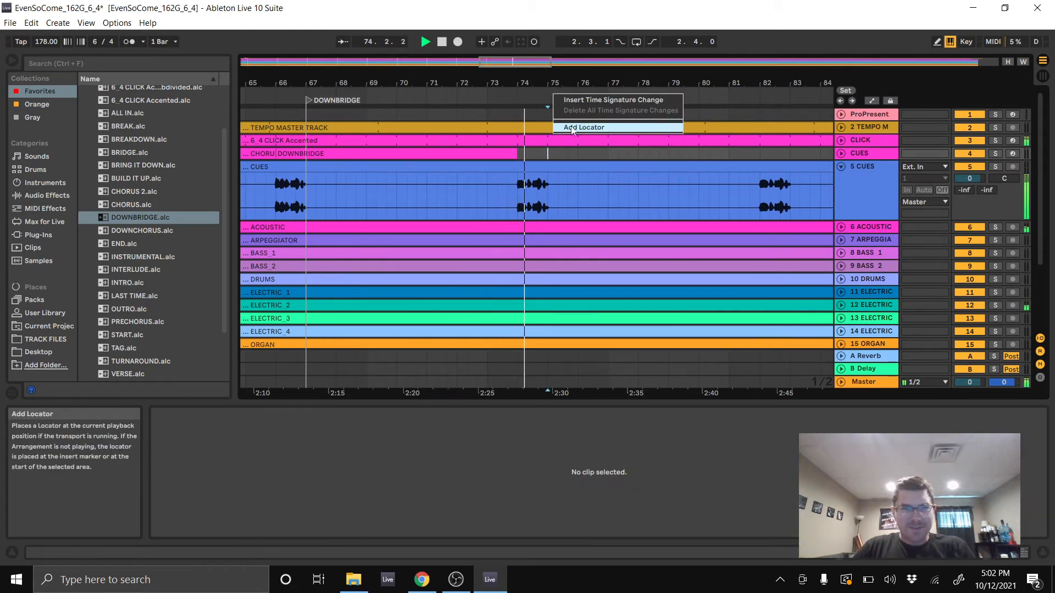
click(602, 129)
text(BRIDGEW)
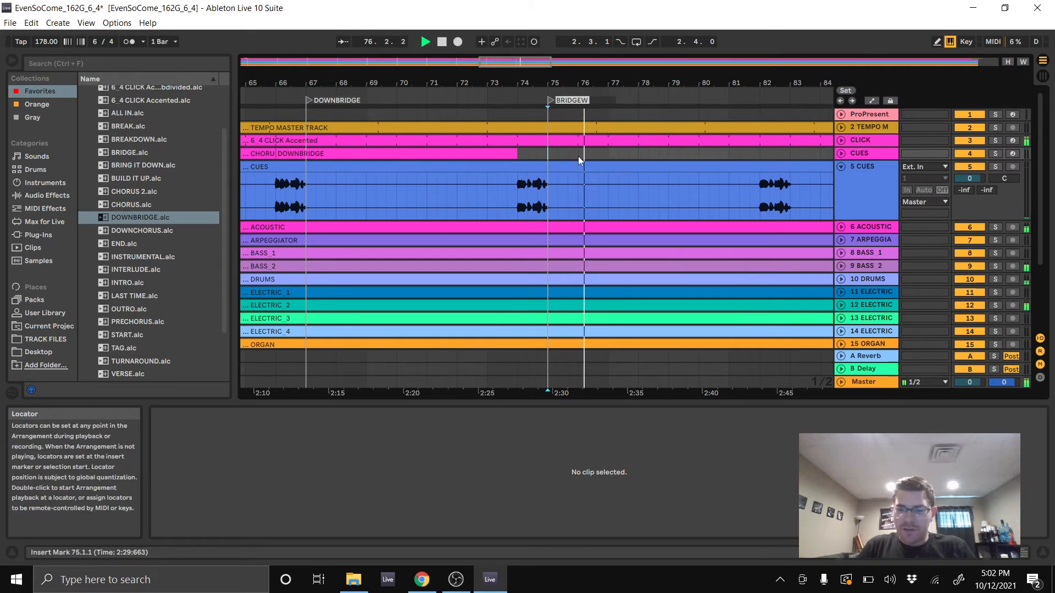
key(BackSpace)
drag(132, 153, 519, 154)
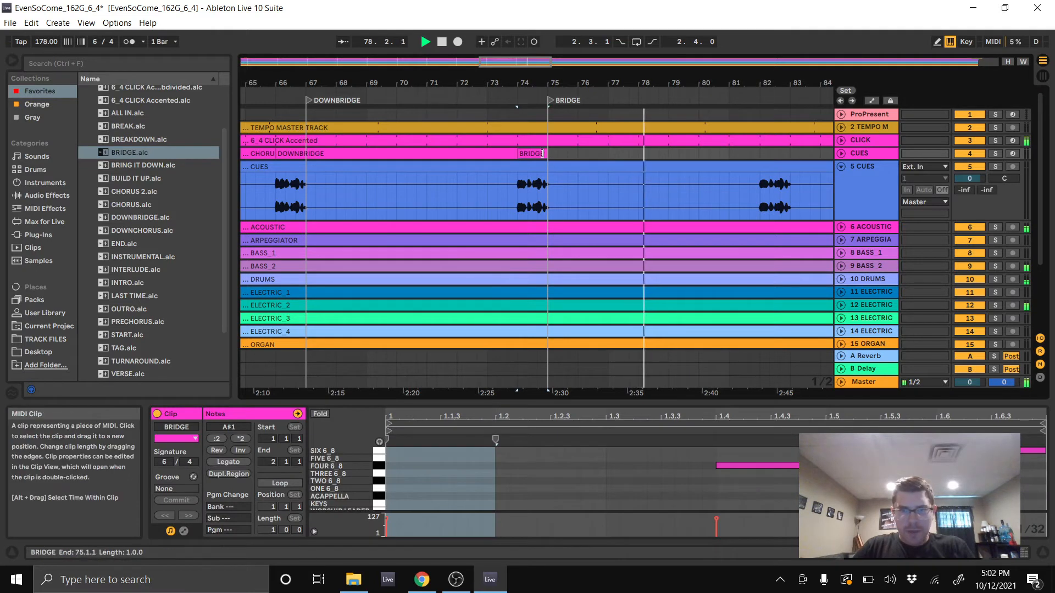
drag(757, 155, 767, 155)
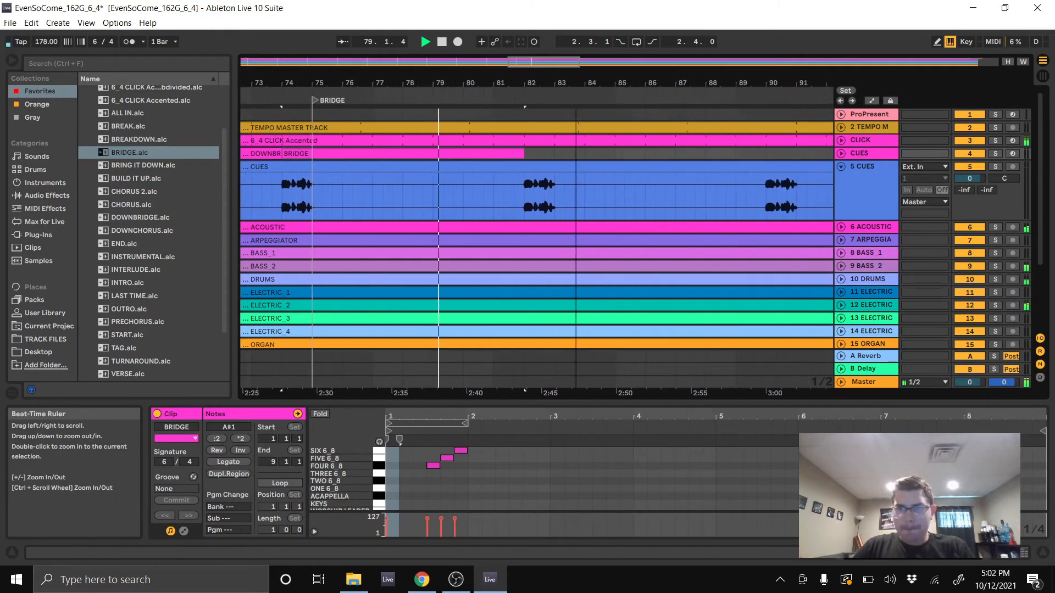
- Add a locator named BRIDGE just after bar 83
right_click(399, 99)
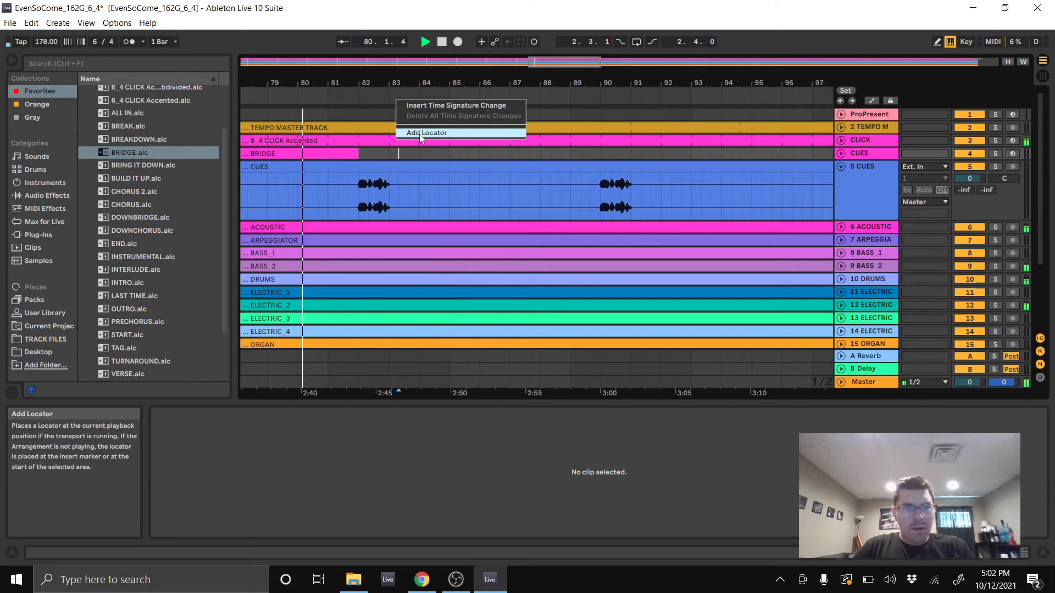
click(429, 134)
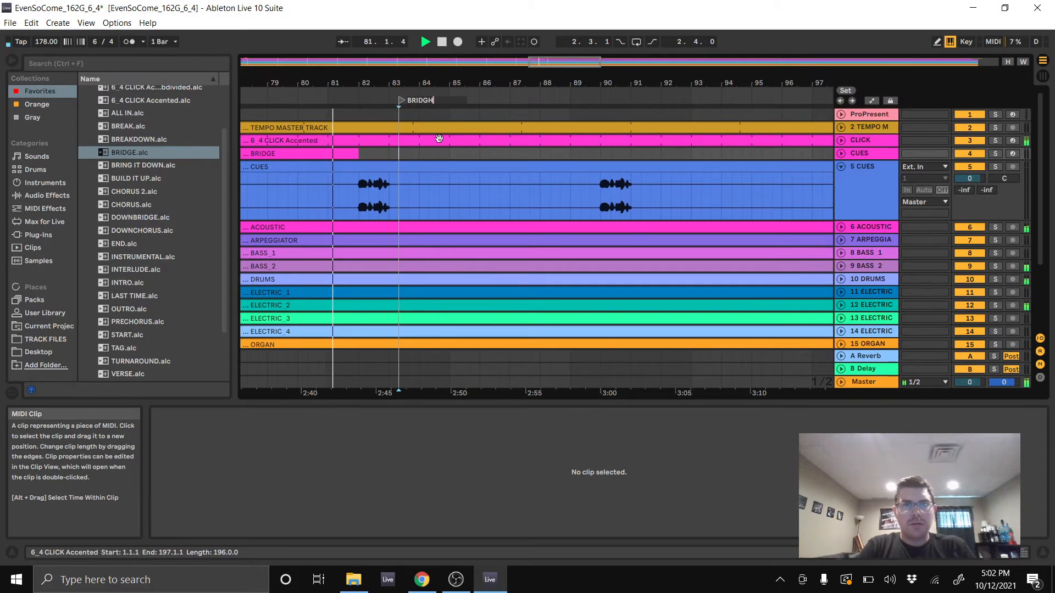
text(BRIDGE)
key(Return)
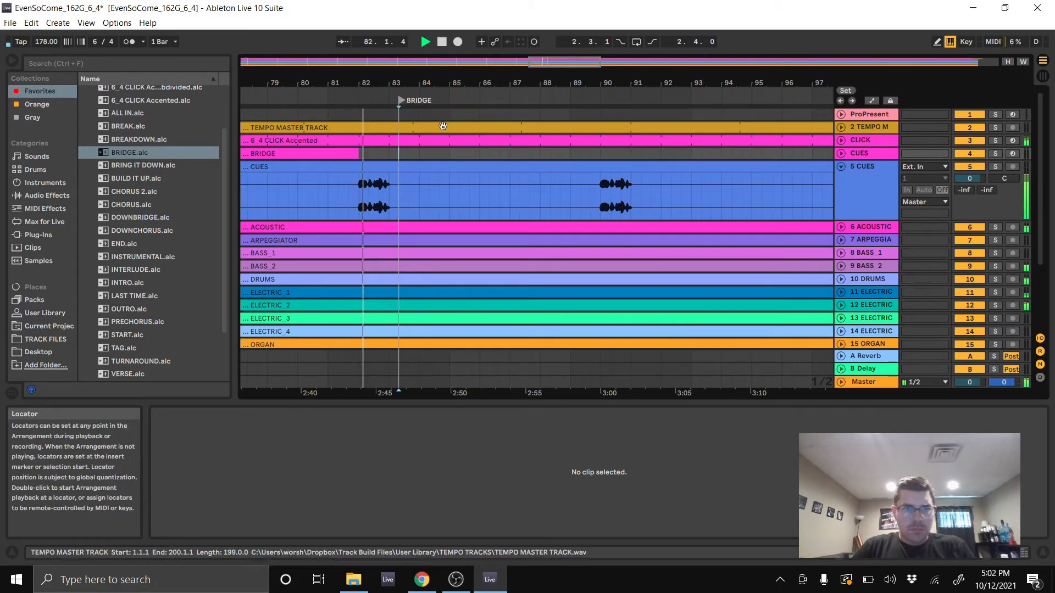
- Rename the locator near bar 83 to CHORUS and move it to the start of bar 83
key(ctrl+r)
text(CHOUR)
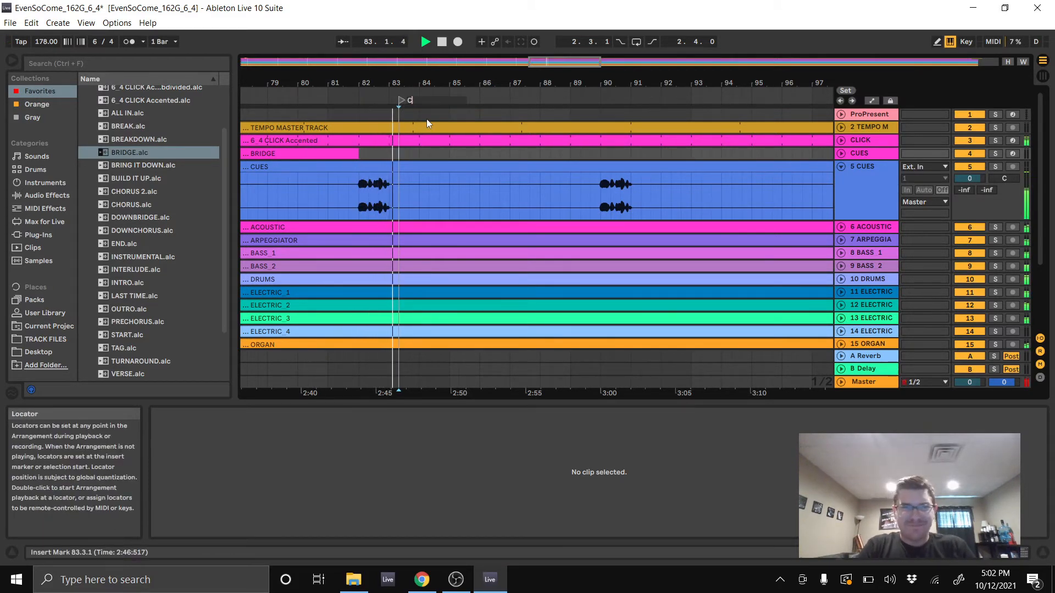
key(BackSpace)
key(BackSpace)
text(RUS)
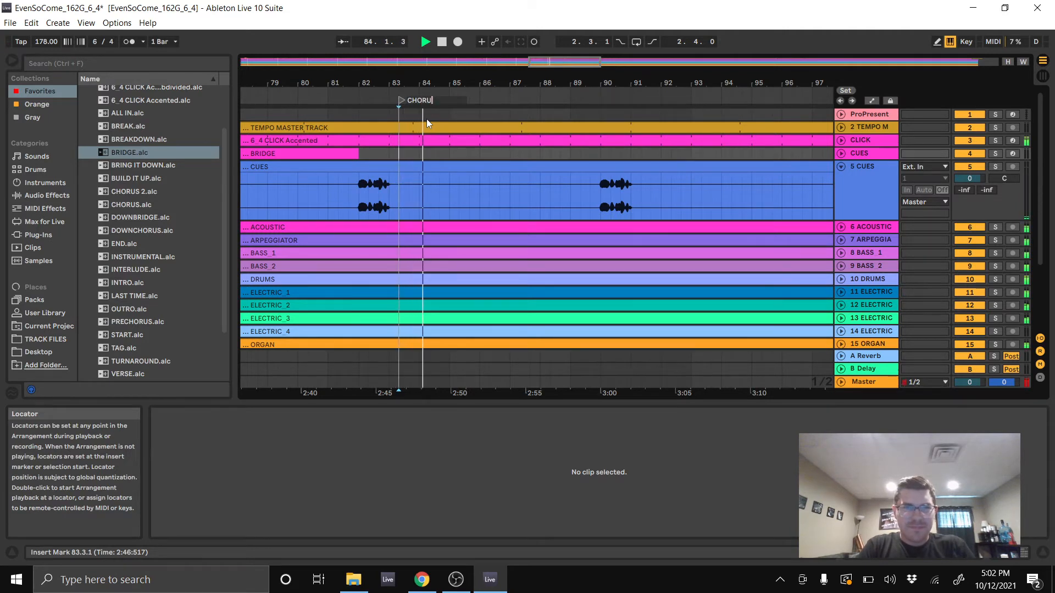
key(Return)
drag(404, 99, 383, 105)
- Place a CHORUS cue clip on the CUES MIDI track at bar 82 and extend it to bar 90
click(121, 192)
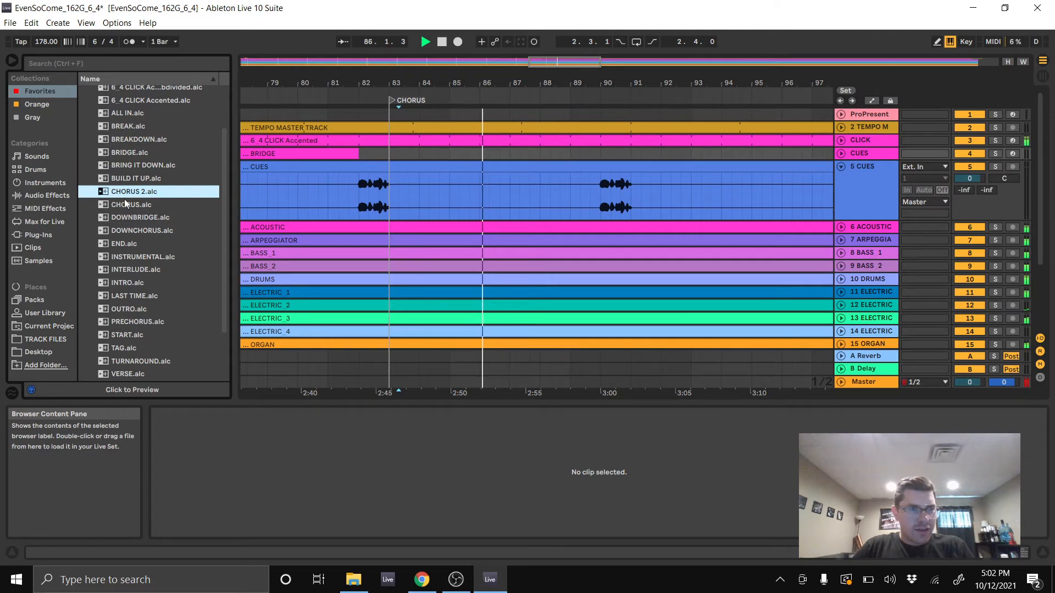
click(124, 205)
drag(314, 165, 601, 154)
- Add a second CHORUS locator and align it with the start of bar 91
right_click(636, 92)
click(655, 121)
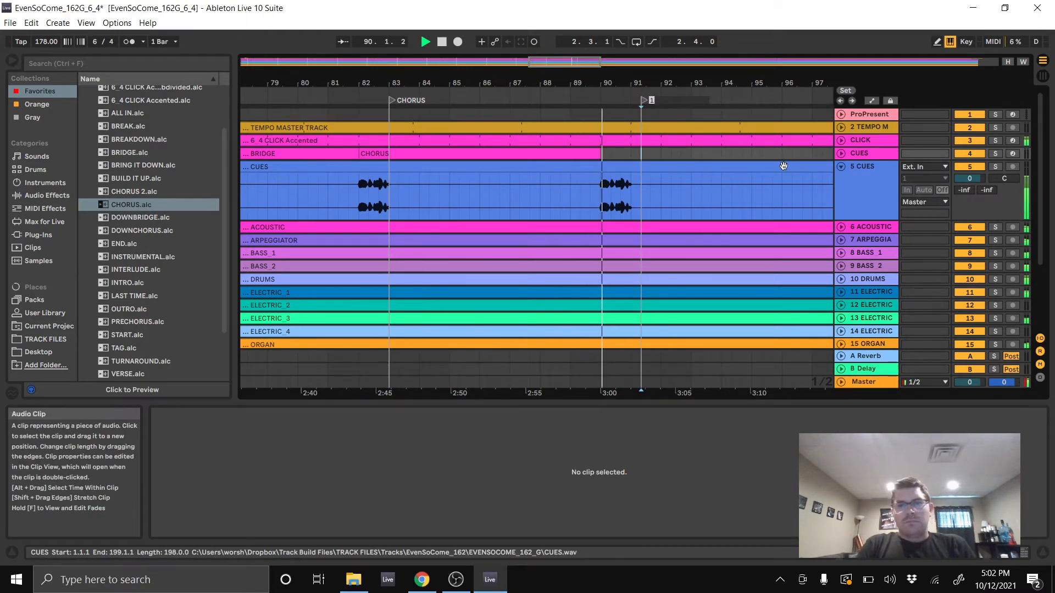
text(CHORUS)
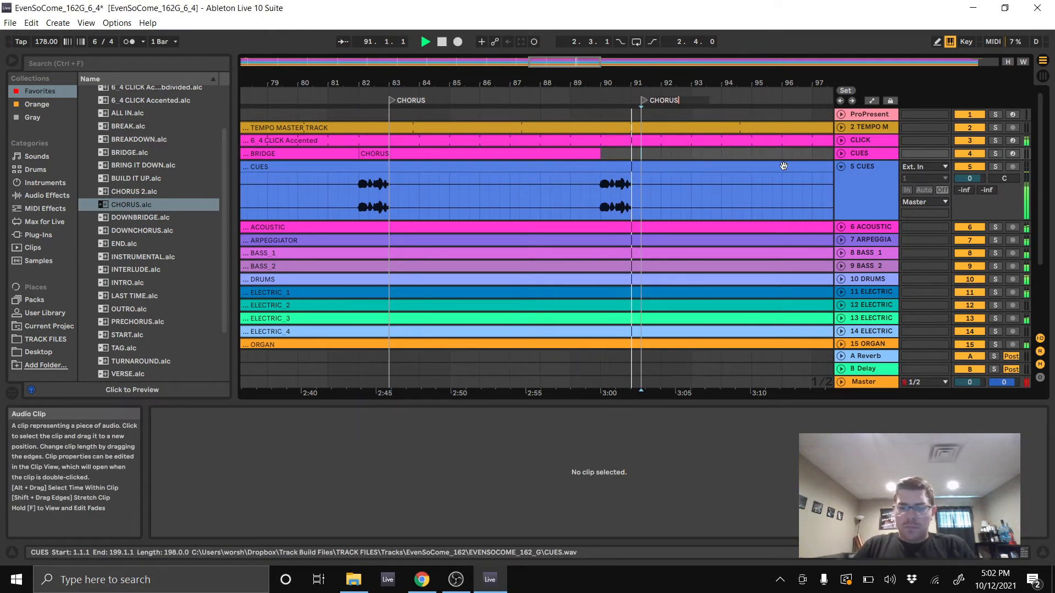
key(Return)
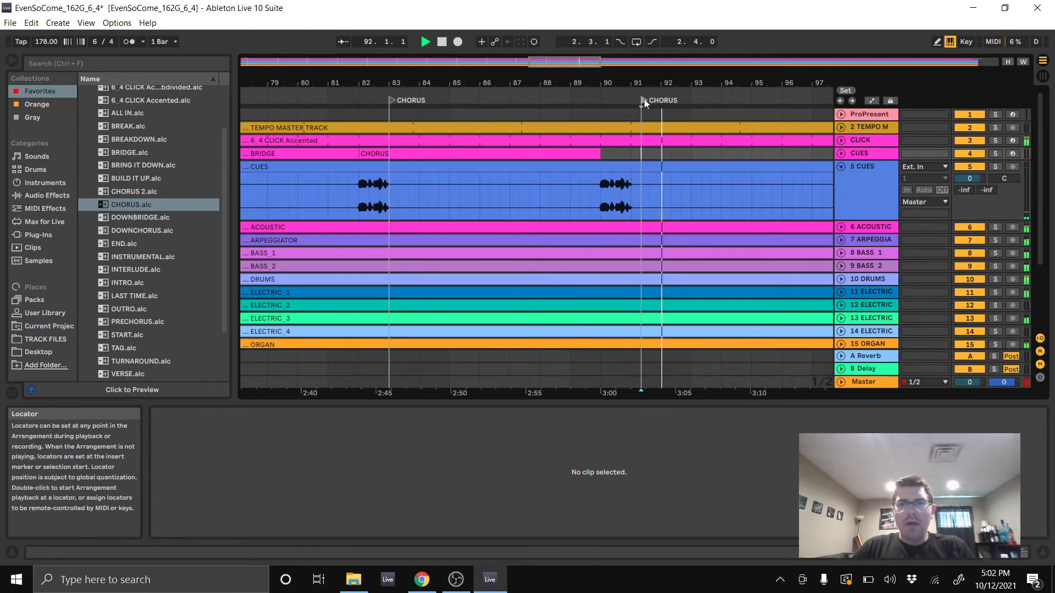
drag(644, 100, 636, 99)
- Place another CHORUS cue clip at bar 90, unfold the CUES MIDI track and extend the clip to bar 98
drag(132, 205, 605, 151)
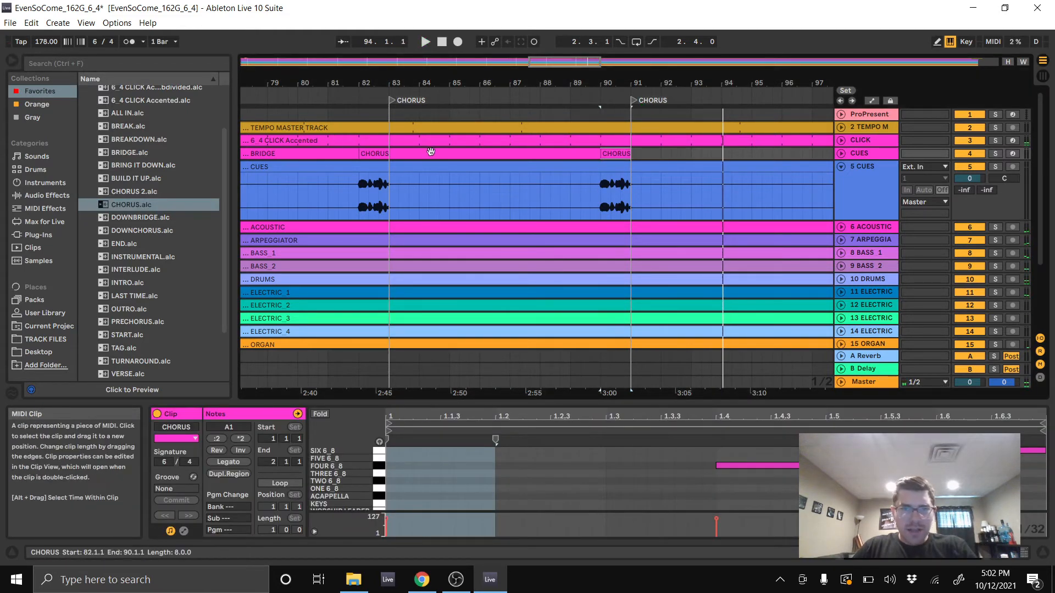
click(841, 154)
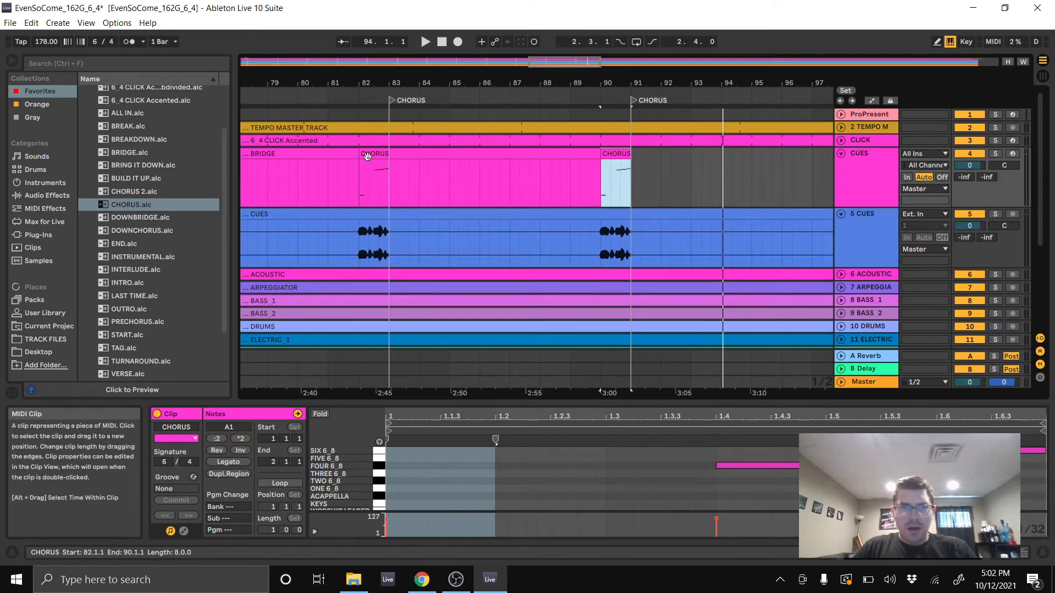
click(406, 162)
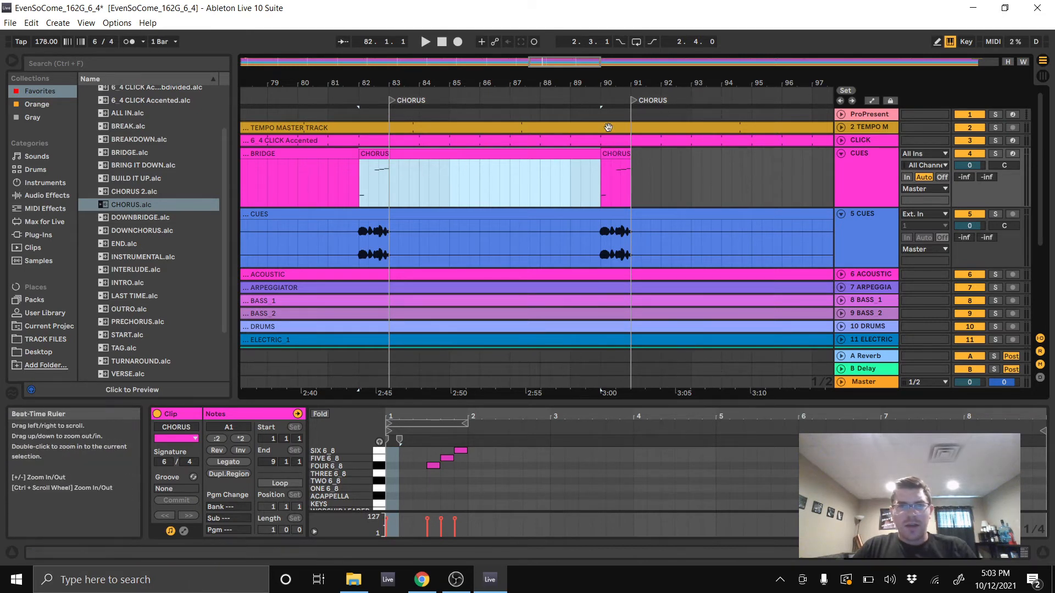
drag(717, 81, 470, 82)
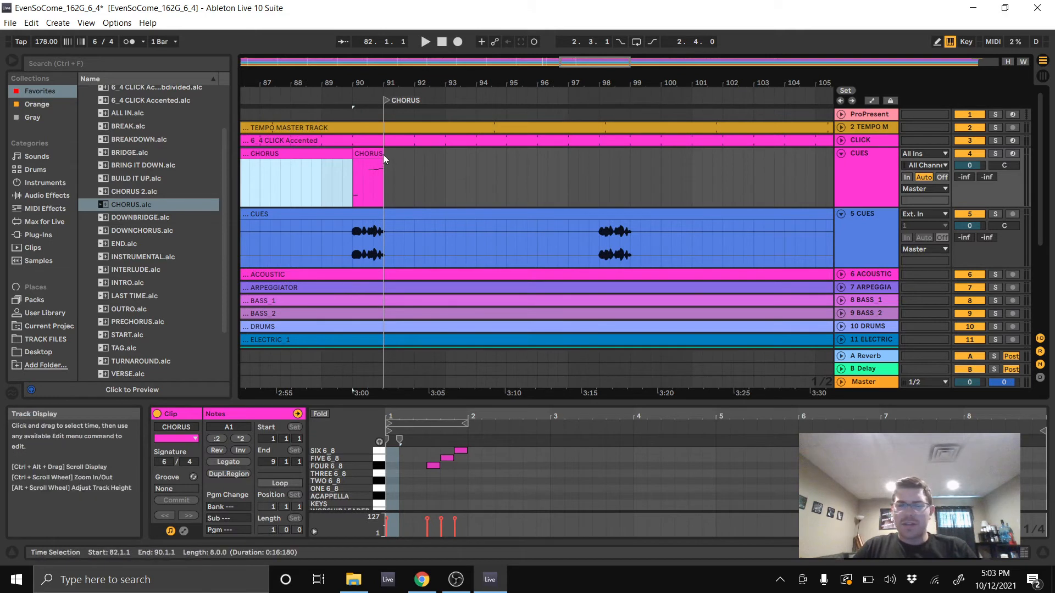
drag(383, 156, 599, 148)
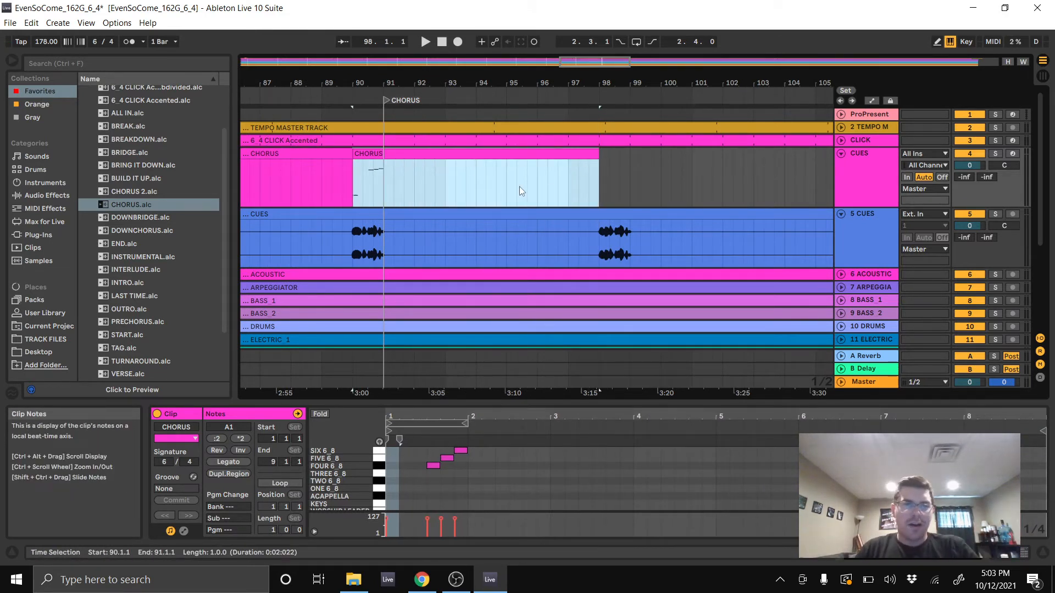
click(372, 154)
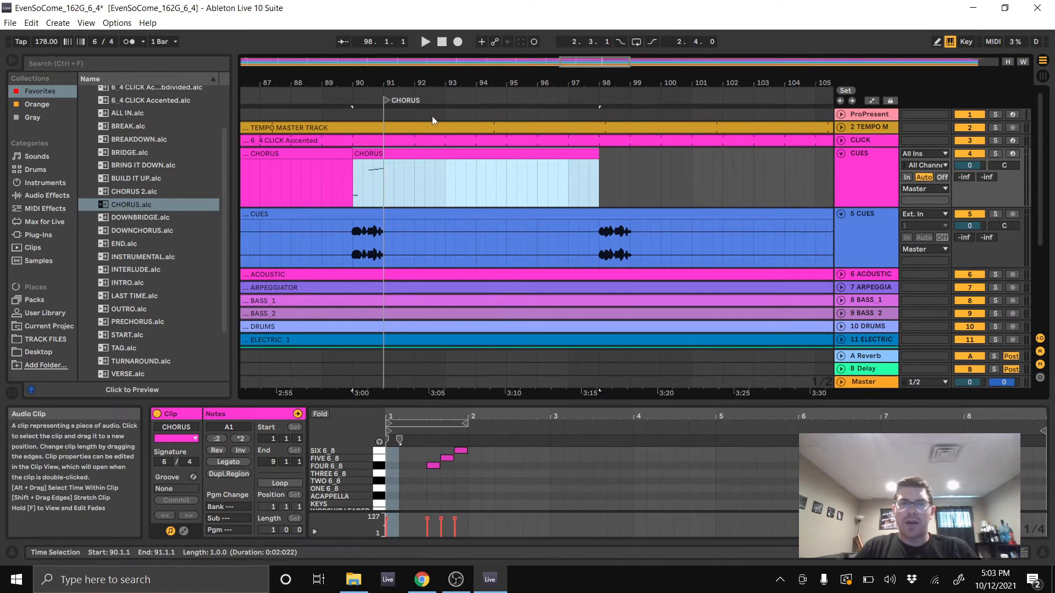
- Play from bar 98 and add a CHORUS 2 locator at bar 99
click(594, 94)
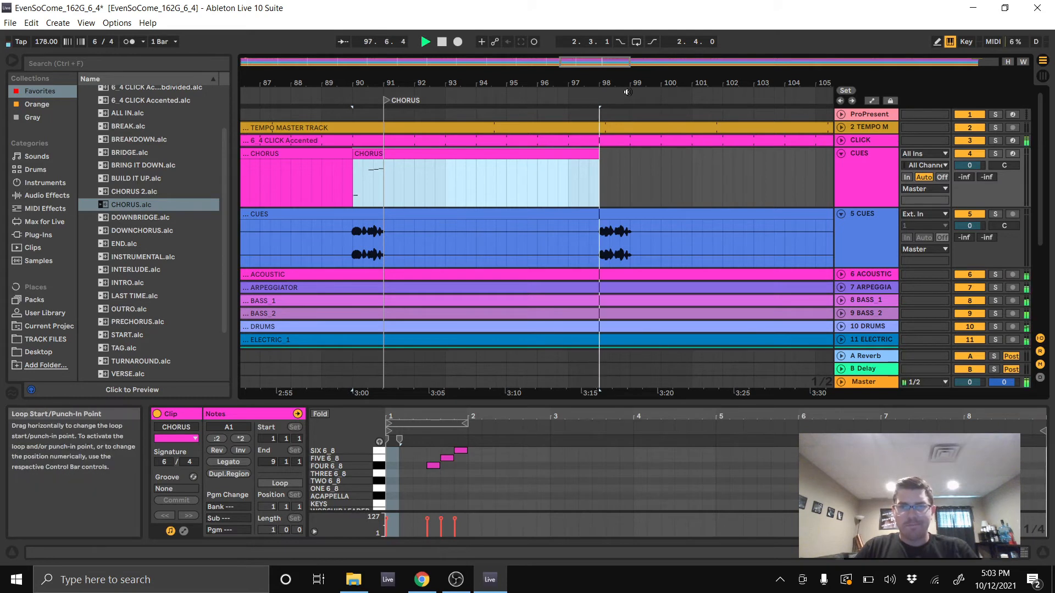
right_click(630, 94)
click(656, 129)
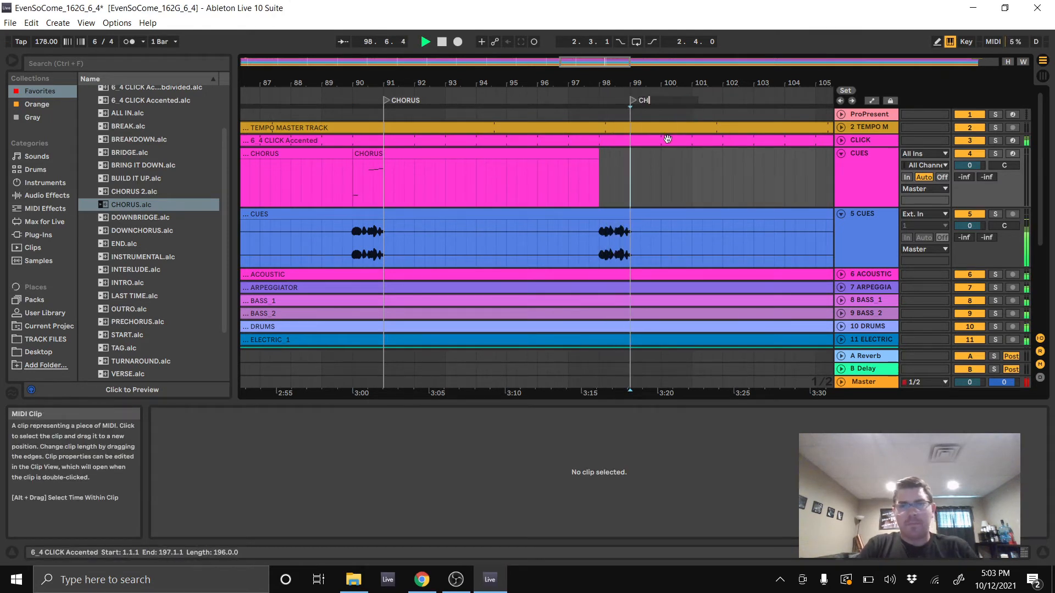
text(CHORUS 2)
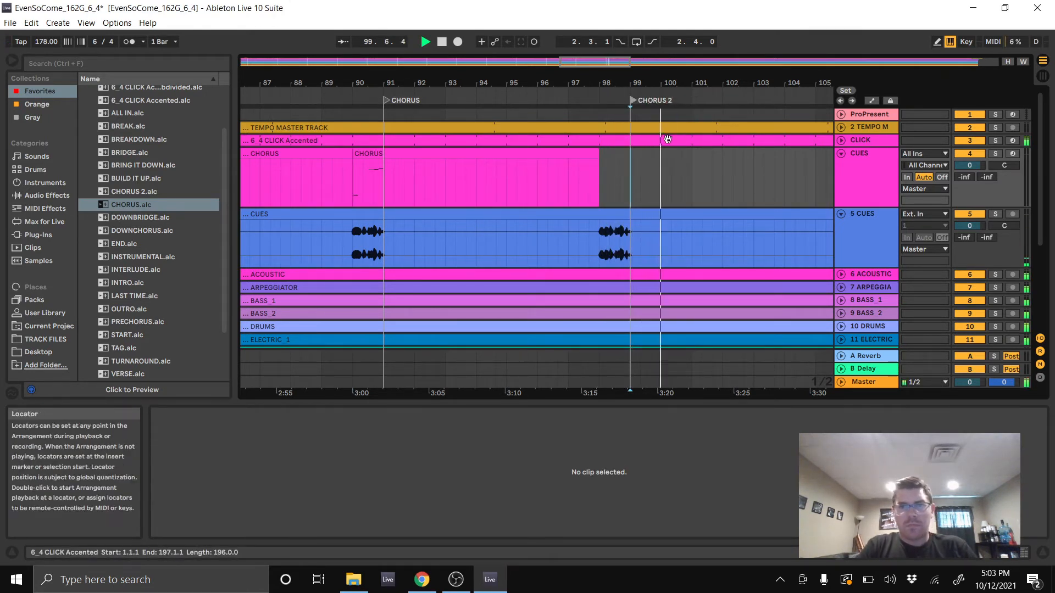
- Place a CHORUS 2 cue clip on the CUES MIDI track at bar 98 and extend it to bar 106
click(127, 191)
drag(644, 160, 598, 167)
mouse_move(805, 165)
mouse_down()
mouse_move(832, 165)
mouse_move(803, 169)
mouse_up()
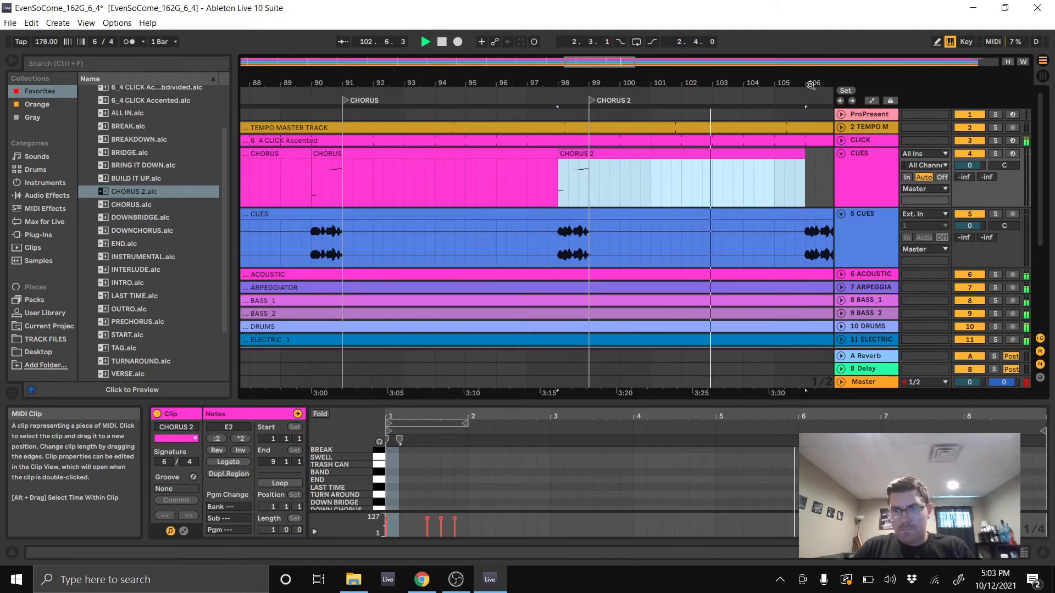
- Add a CHORUS 2 locator at bar 107, place a one-bar CHORUS 2 cue clip at bar 106 and stop playback
drag(808, 83, 398, 83)
click(389, 97)
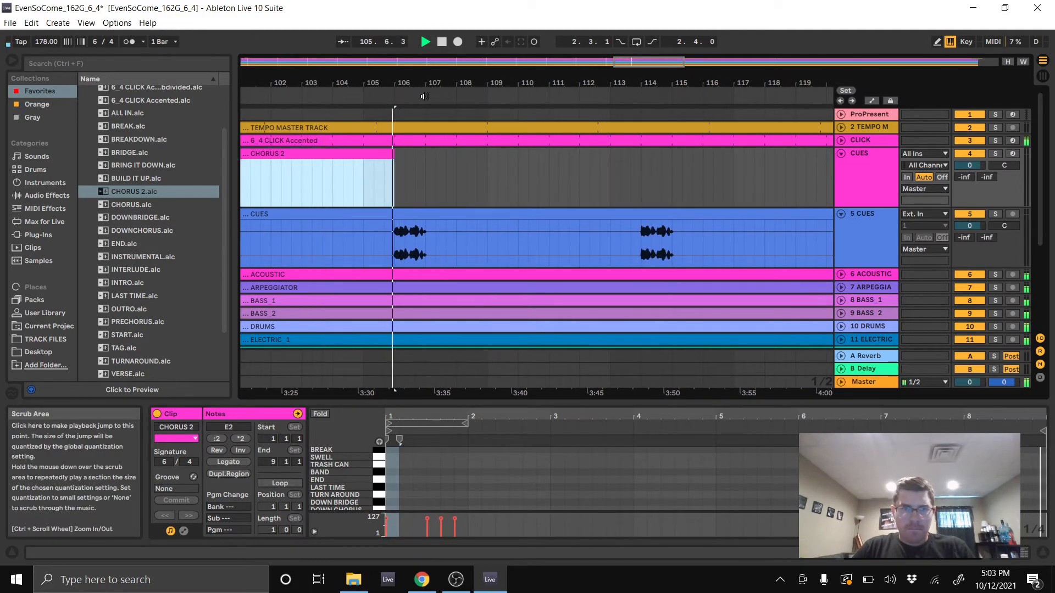
right_click(424, 96)
click(457, 130)
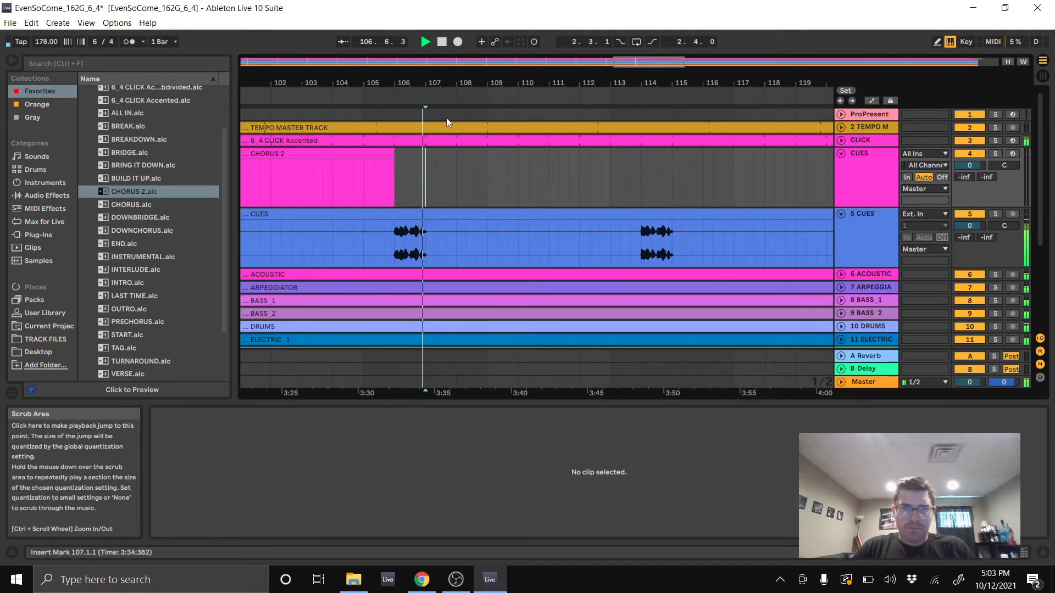
right_click(428, 110)
click(478, 135)
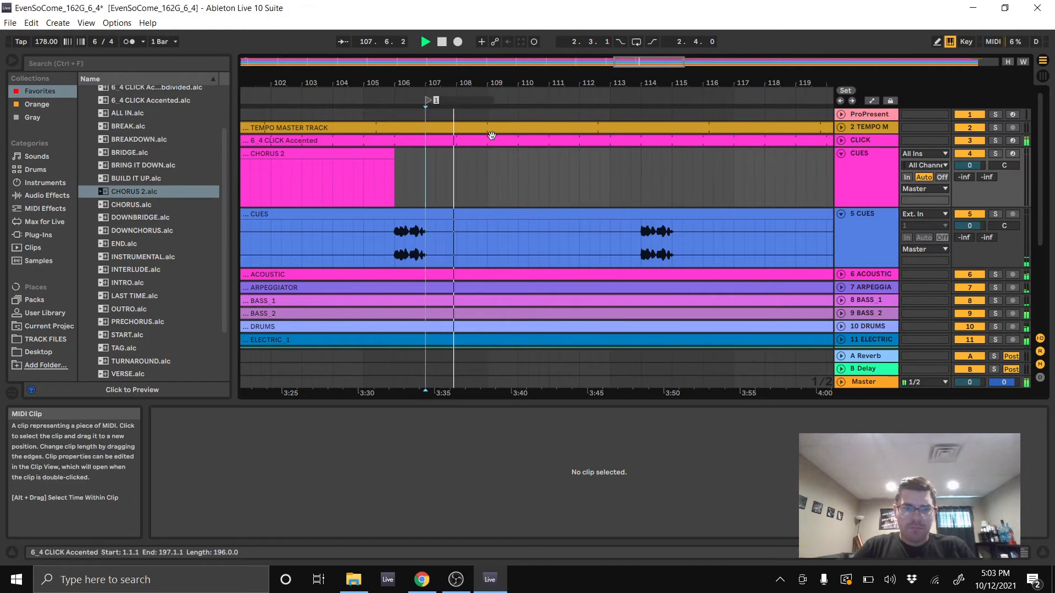
text(2)
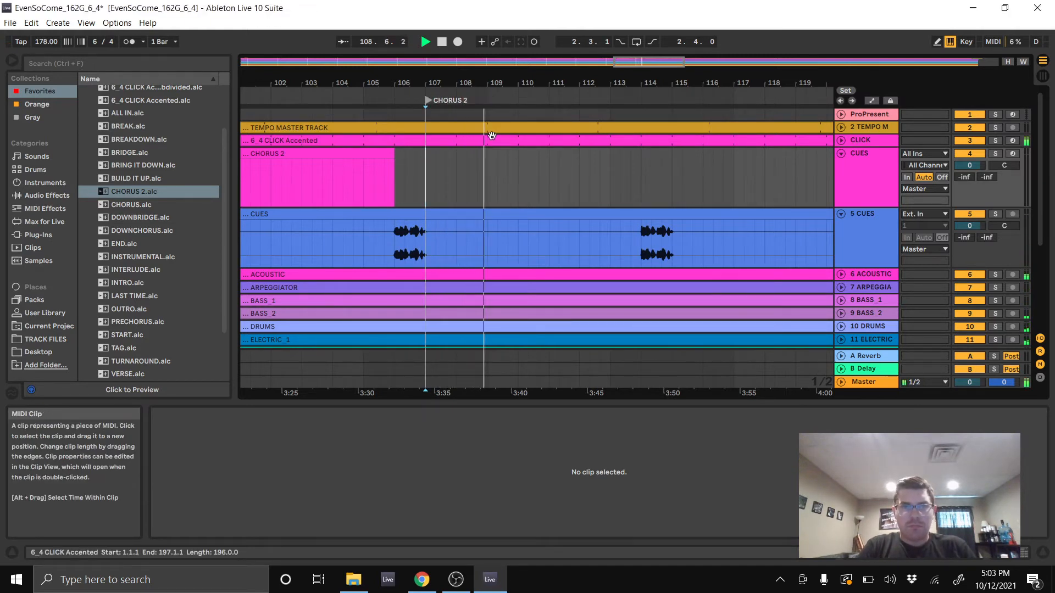
key(Return)
drag(126, 195, 395, 165)
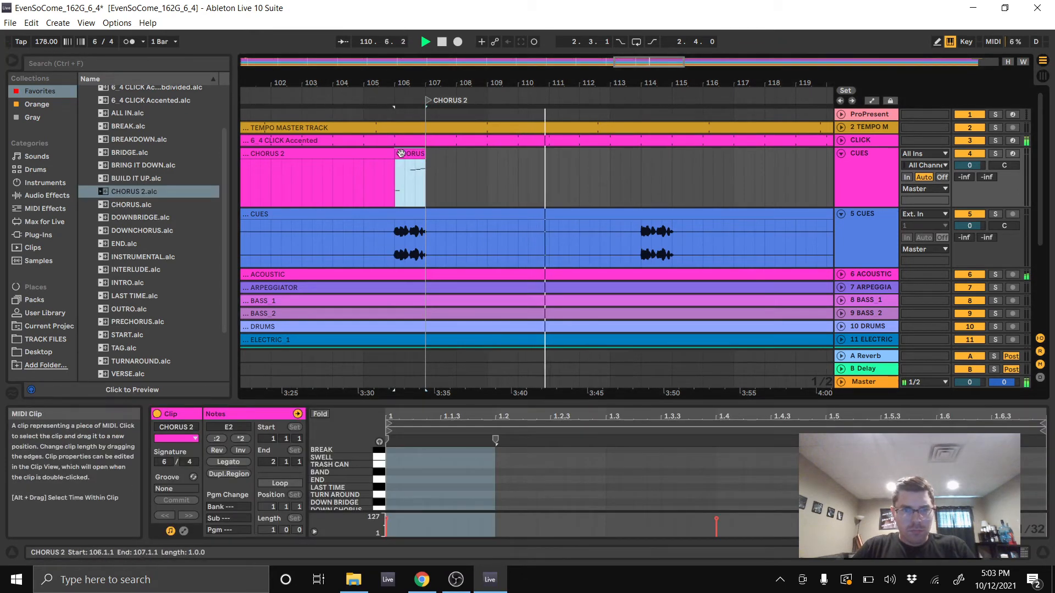
key(space)
- Add a BRING IT DOWN cue clip to the CUES MIDI track, trimmed to two beats and ending at bar 106
drag(125, 166, 471, 161)
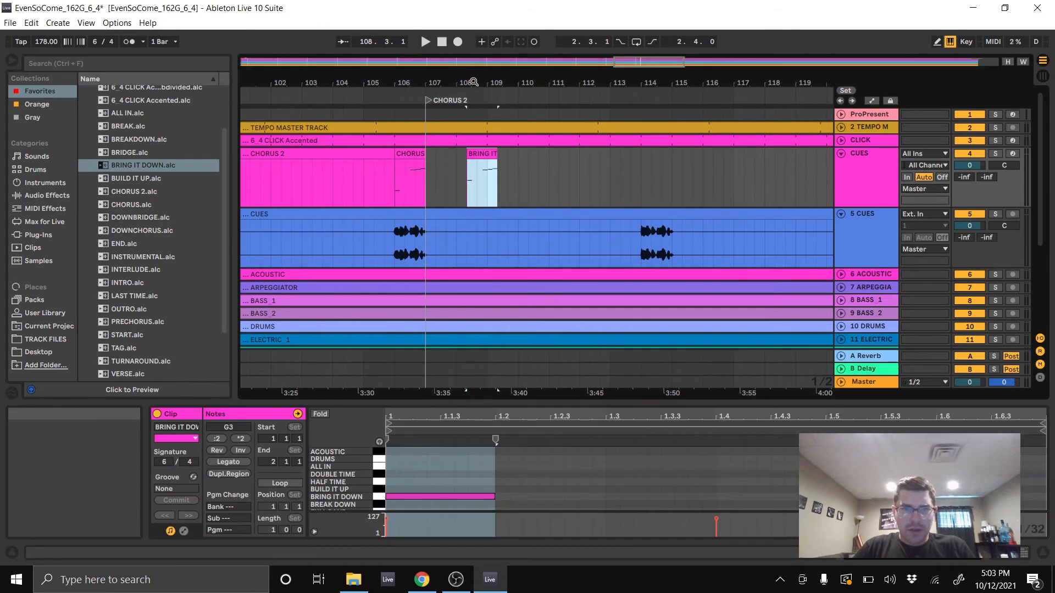
drag(473, 81, 584, 109)
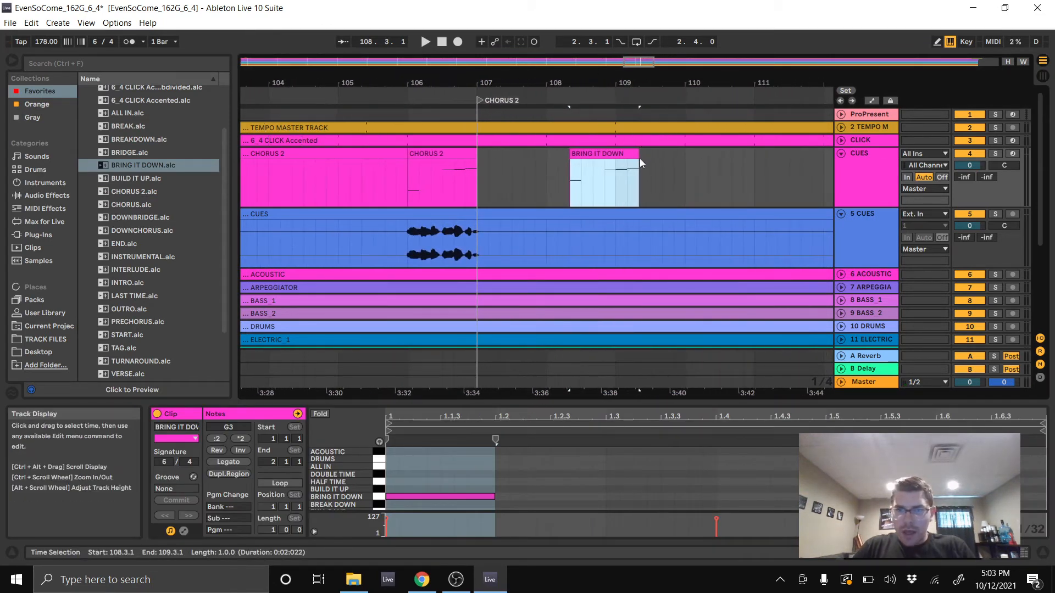
drag(638, 156, 407, 154)
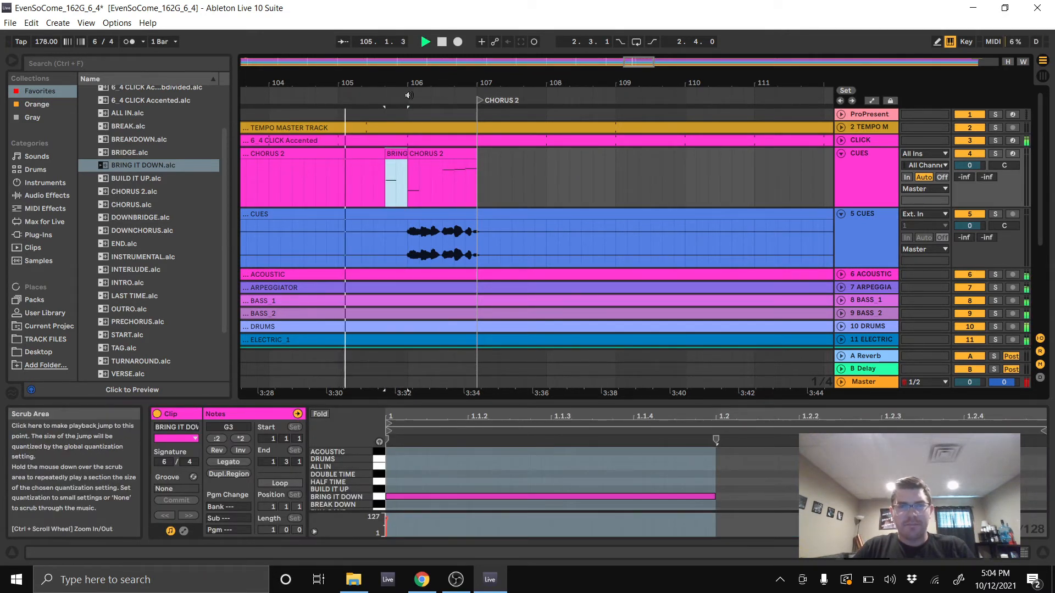
- Audition the BRING IT DOWN cue into CHORUS 2 with the CUES audio track muted, unmute that track and stop playback
click(978, 214)
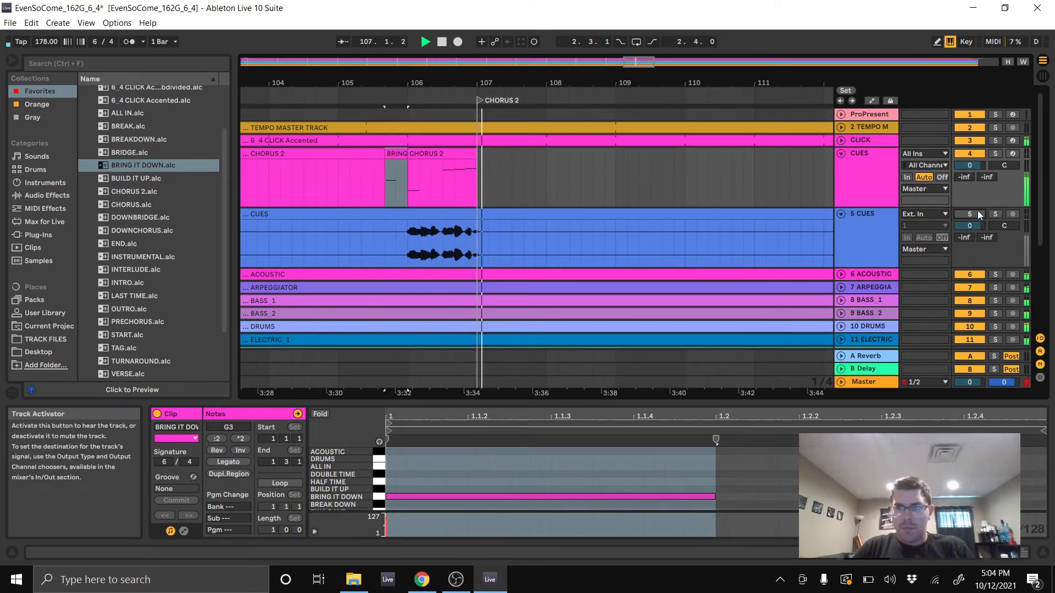
click(977, 213)
key(space)
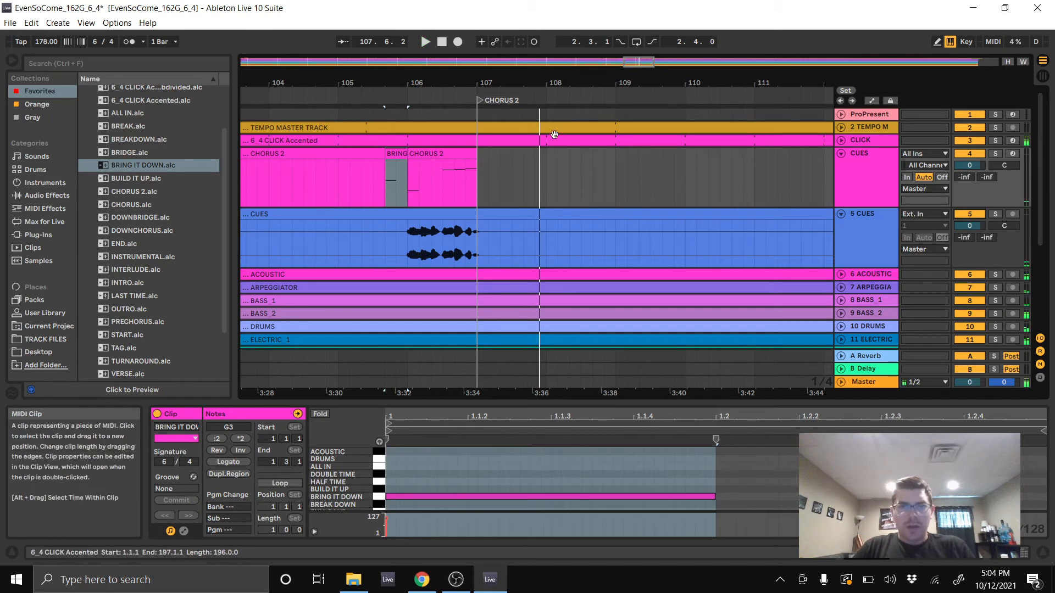
drag(488, 84, 325, 69)
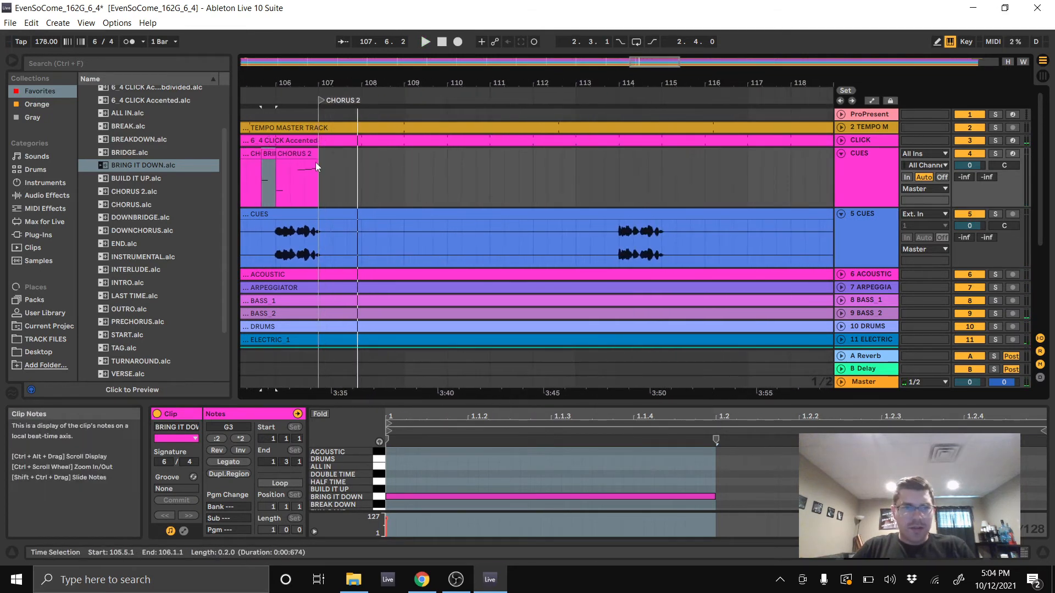
- Extend the CHORUS 2 cue clip on the CUES MIDI track to bar 114 and add a locator at bar 115
drag(316, 154, 622, 150)
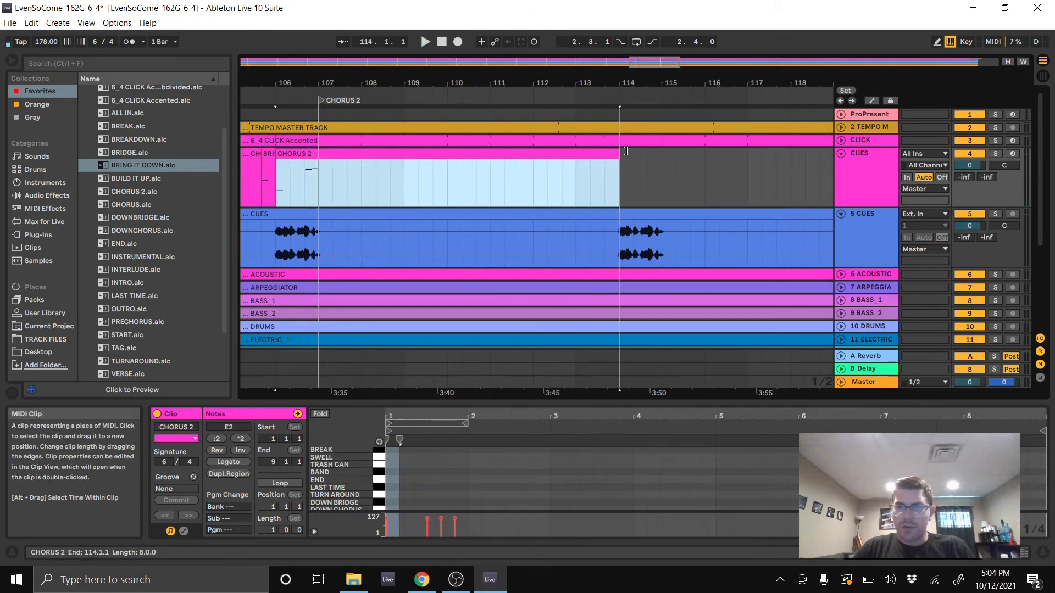
right_click(663, 100)
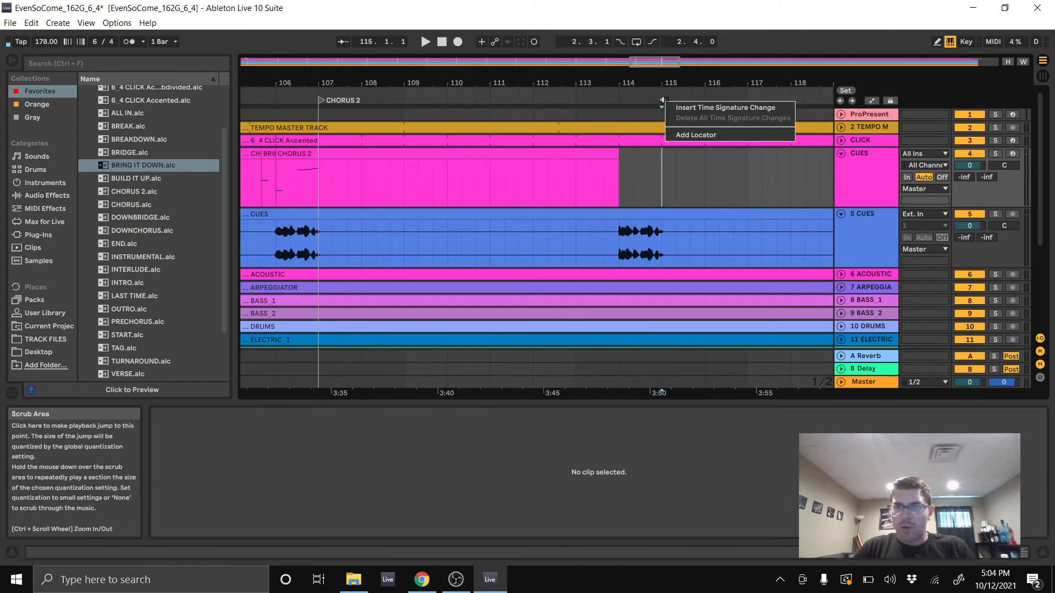
click(696, 134)
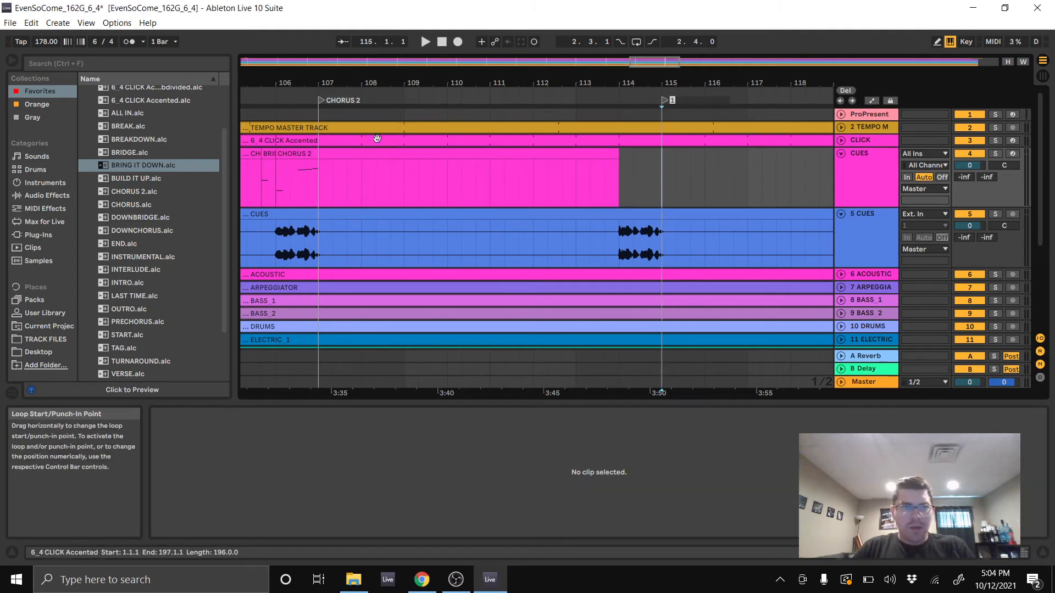
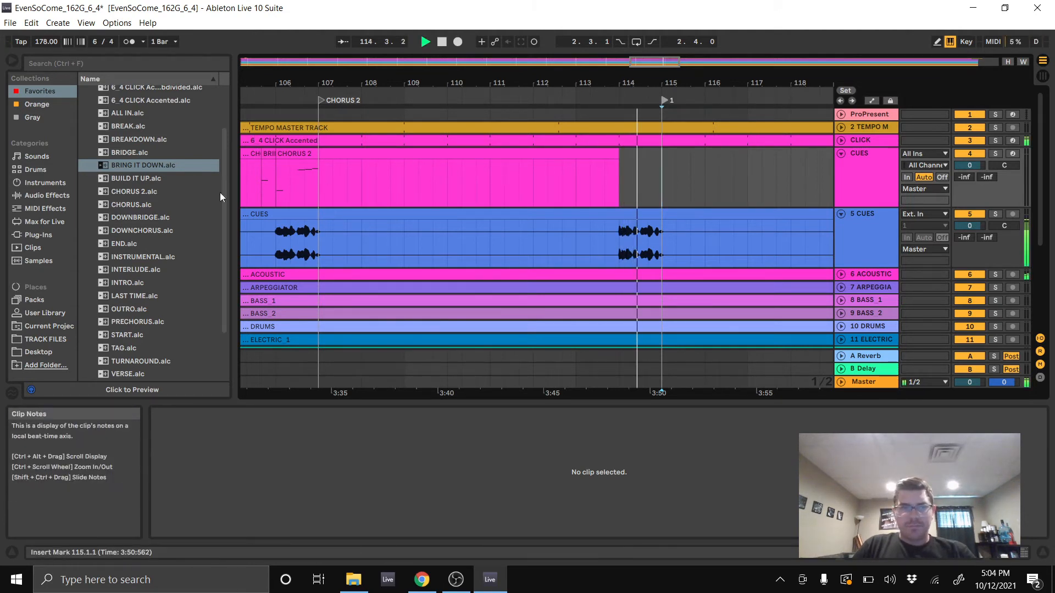
- Place an INTERLUDE cue clip on the CUES MIDI track from bar 114 to bar 122 and name the bar 115 locator INTERLUDE
click(133, 269)
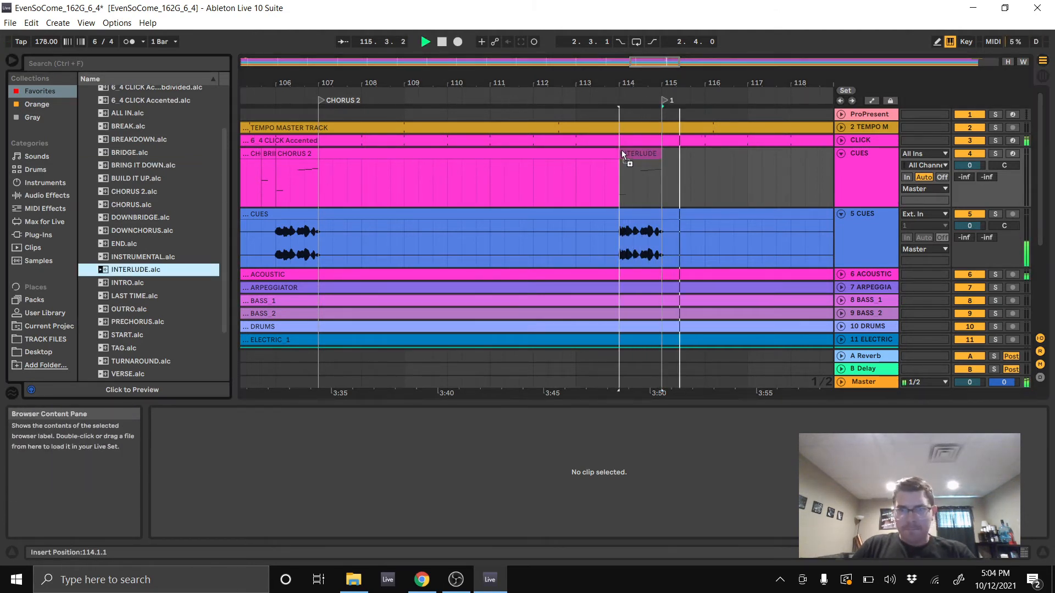
drag(621, 150, 621, 151)
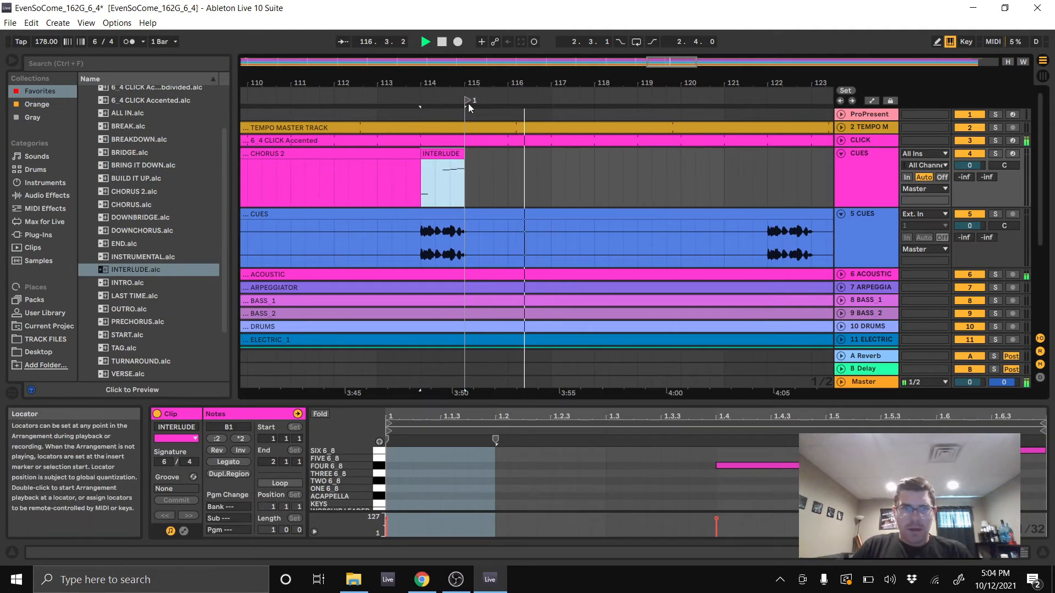
right_click(470, 100)
click(491, 102)
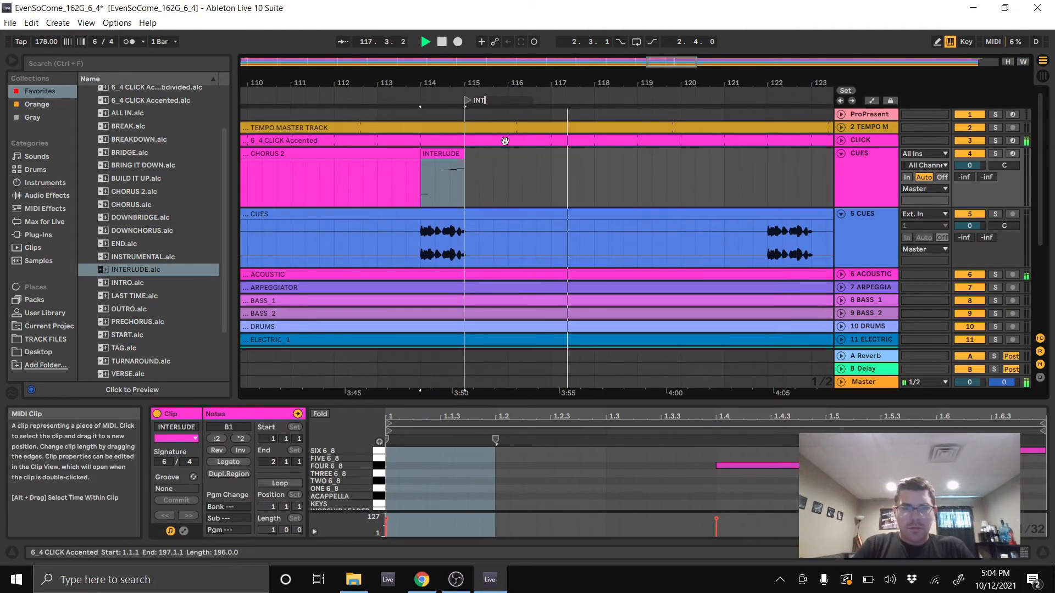
text(INTERLUDE)
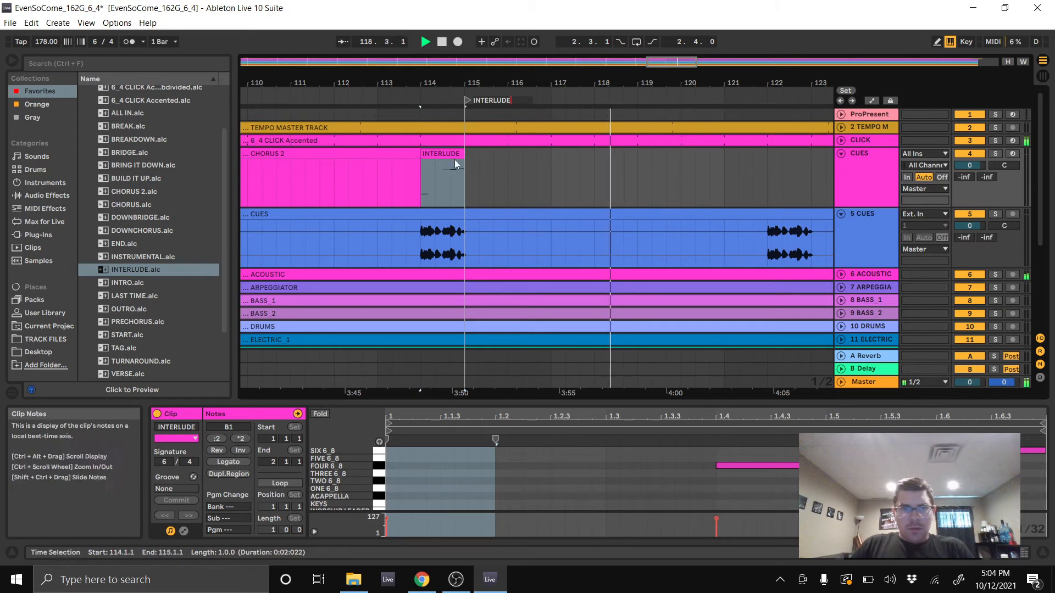
drag(465, 159, 769, 159)
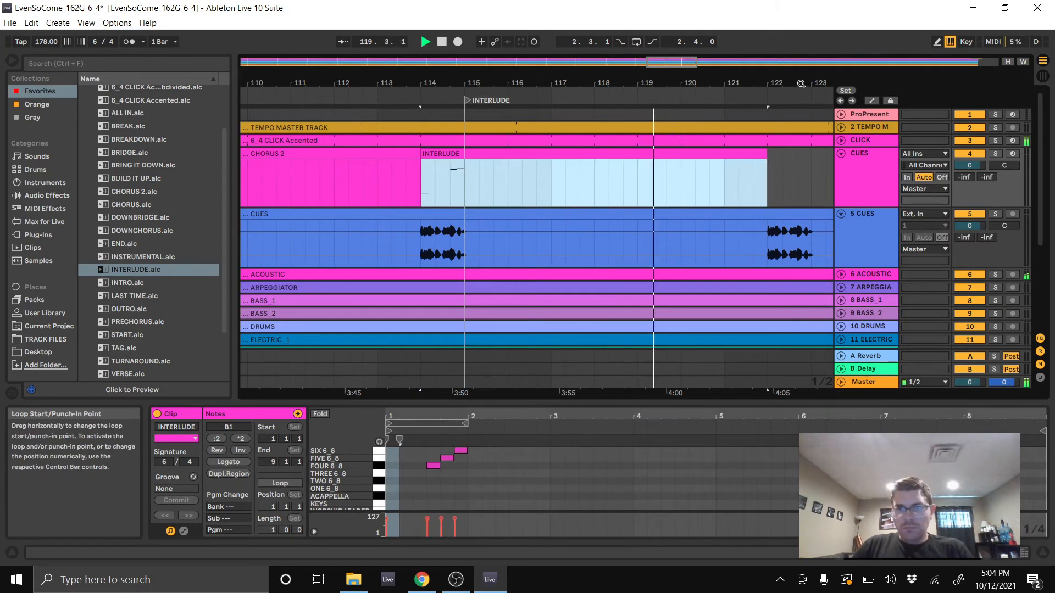
- Add an INTERLUDE locator at bar 123 and place an INTERLUDE cue clip on the CUES MIDI track from bar 122 to bar 130
right_click(471, 94)
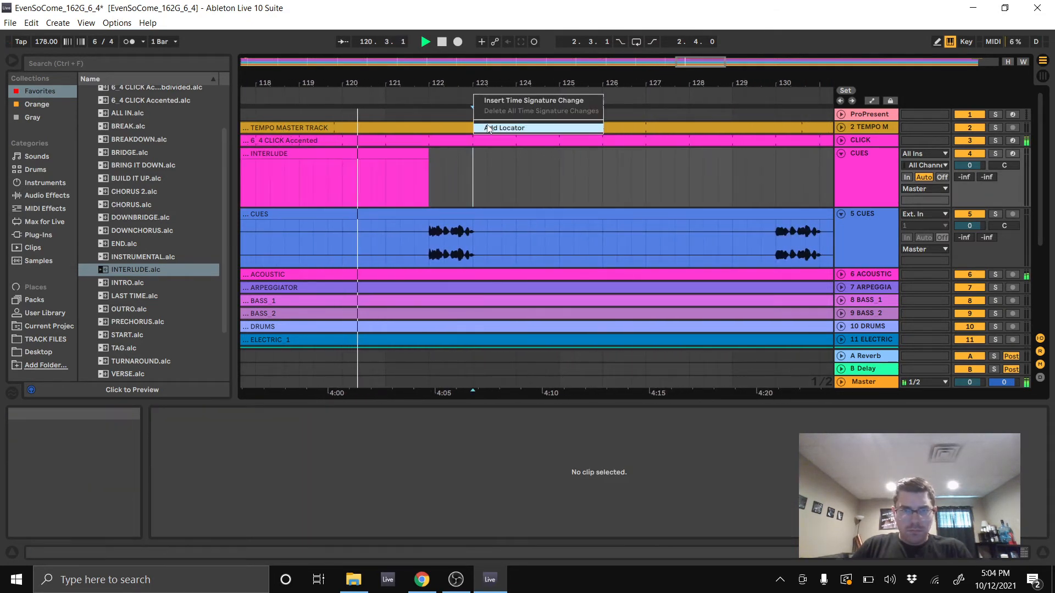
click(504, 128)
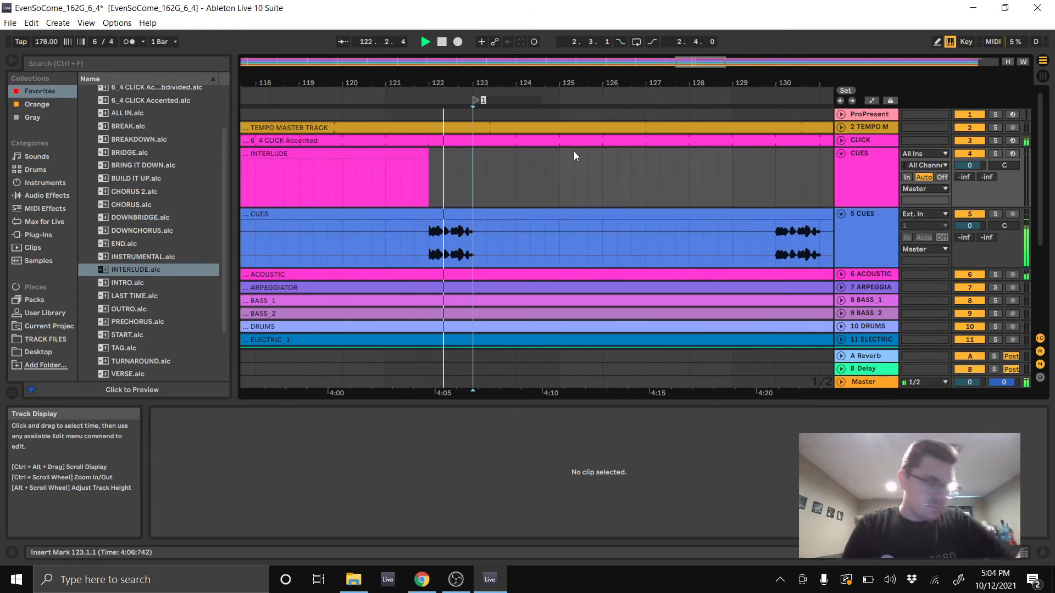
text(INTERLUDE)
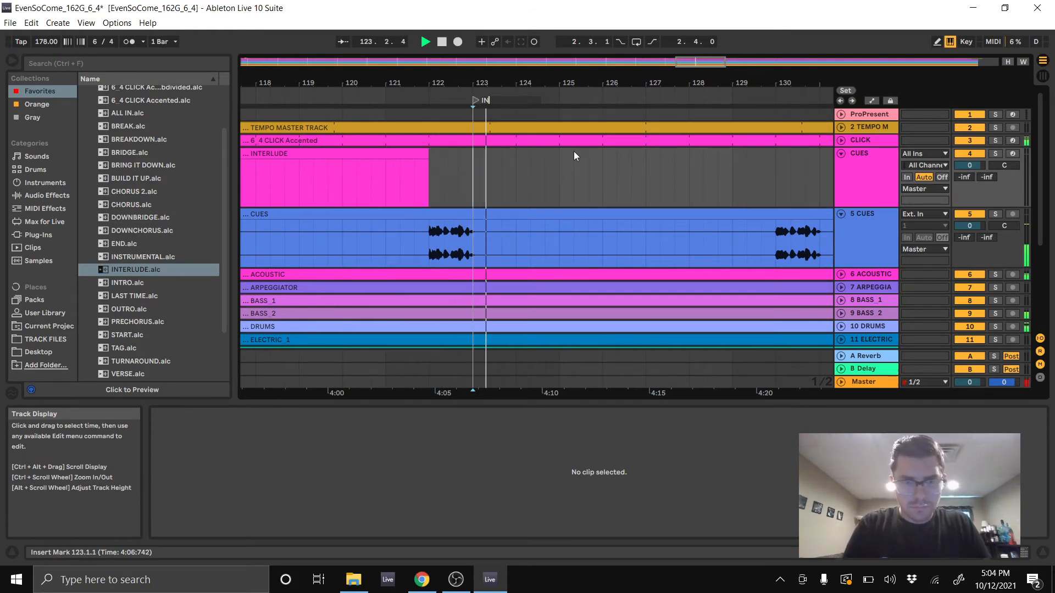
key(Return)
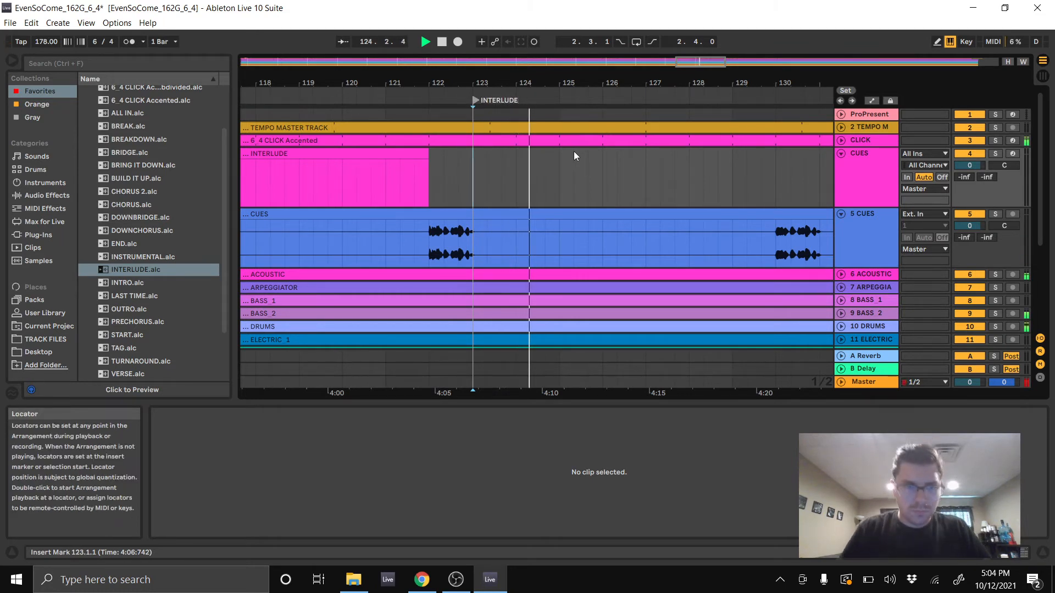
drag(120, 271, 430, 162)
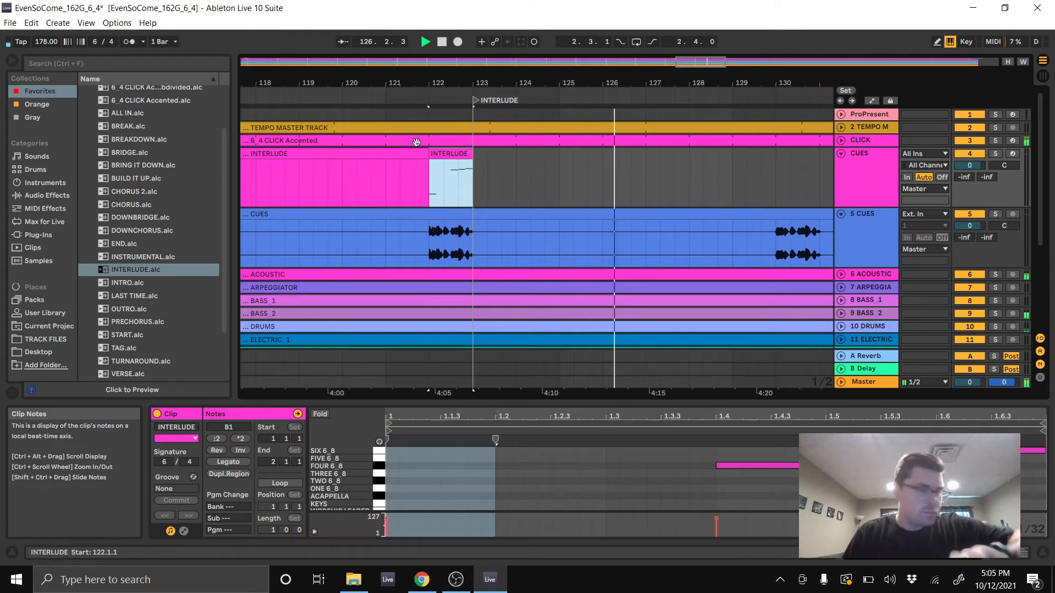
drag(472, 155, 776, 149)
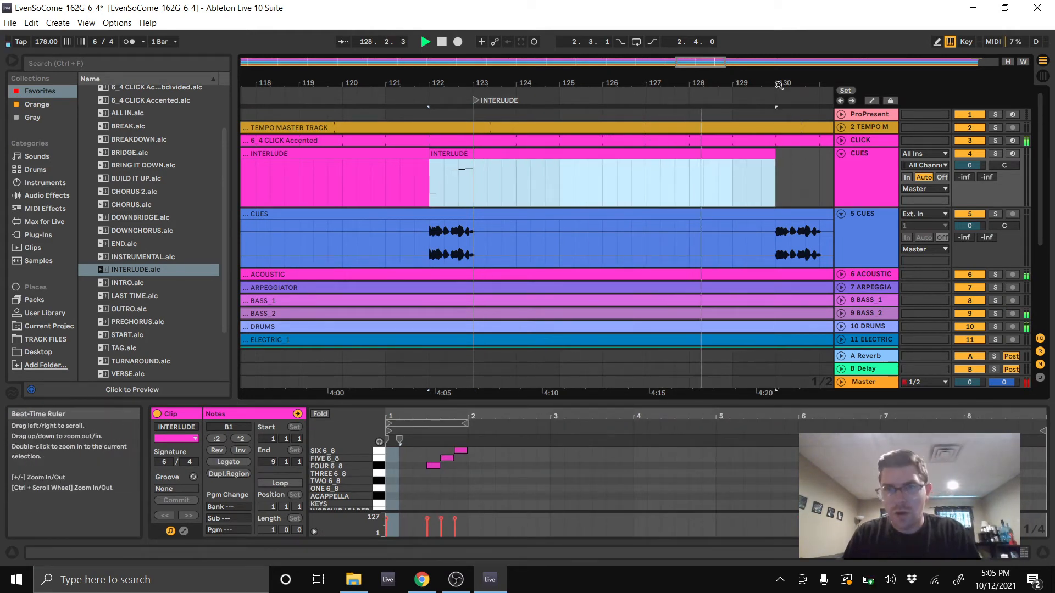
- Start playback and jump to bar 130 to hear which section the recorded cue announces
drag(779, 85, 465, 96)
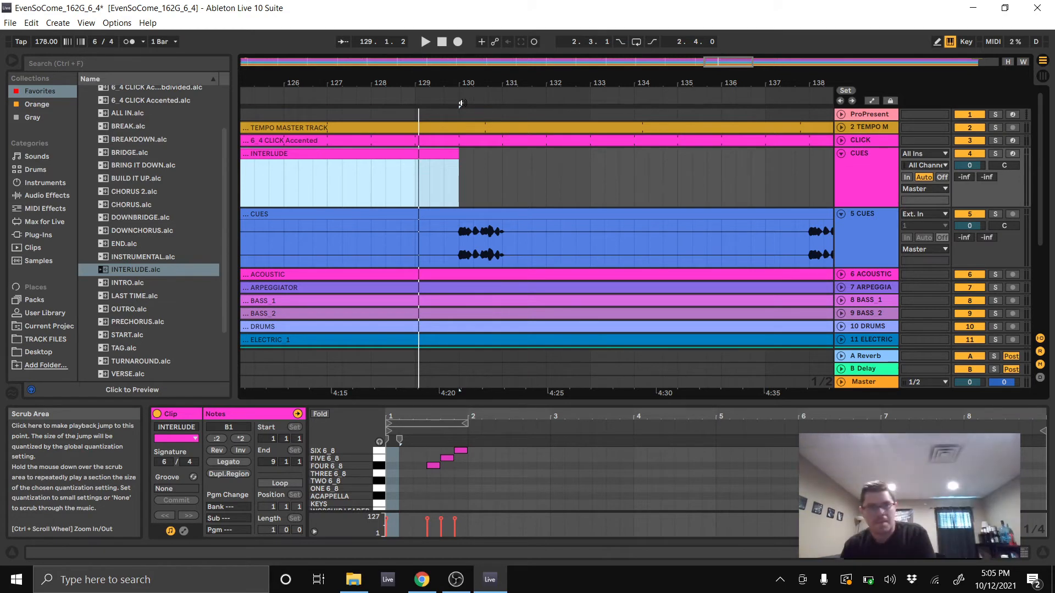
key(space)
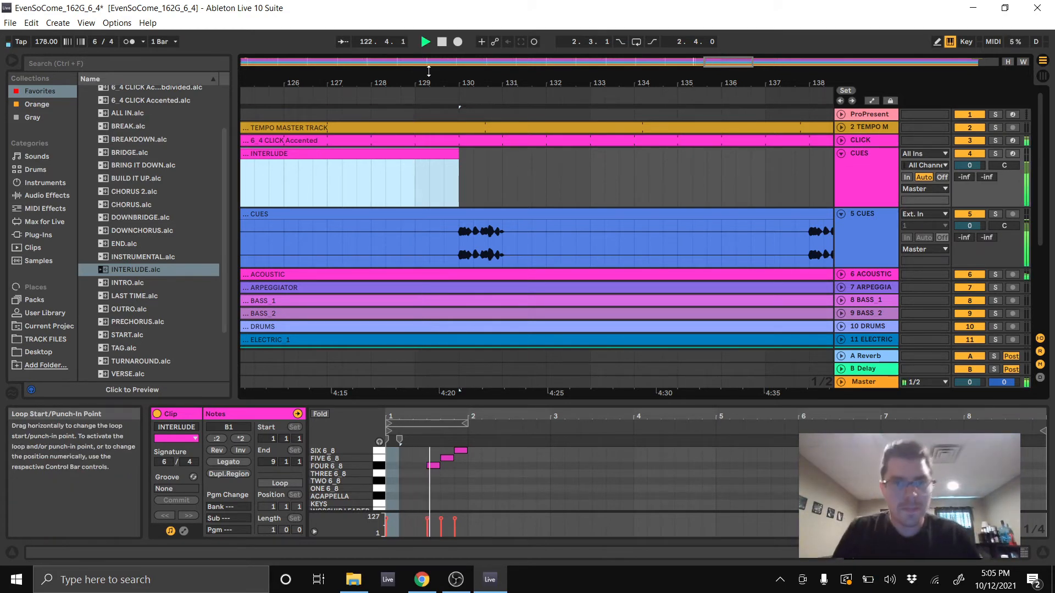
click(458, 103)
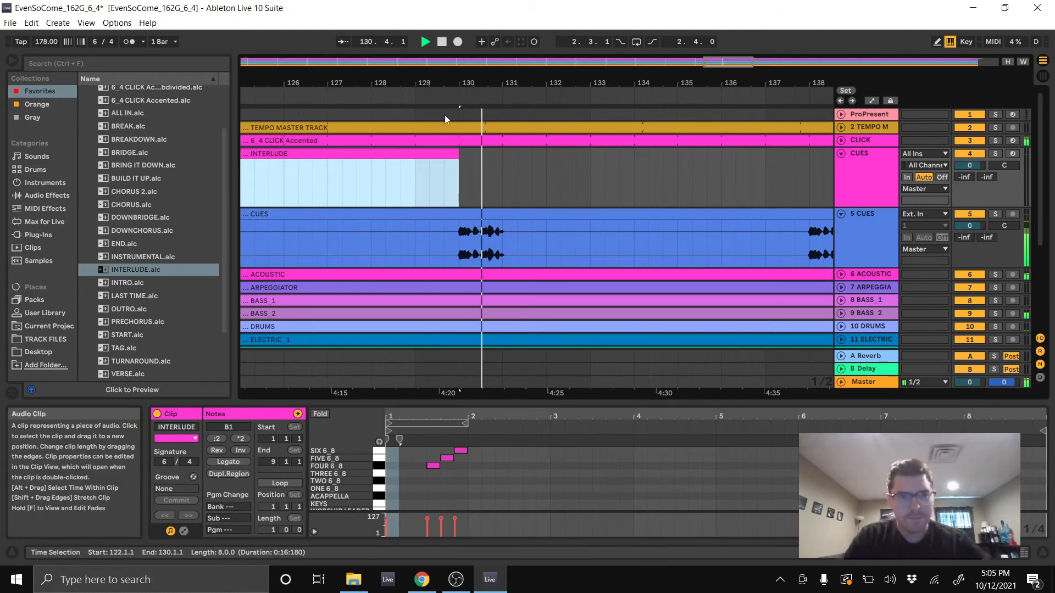
- Add a BRIDGE locator at bar 131 and place a BRIDGE cue clip on the CUES MIDI track from bar 130 to bar 138
right_click(508, 104)
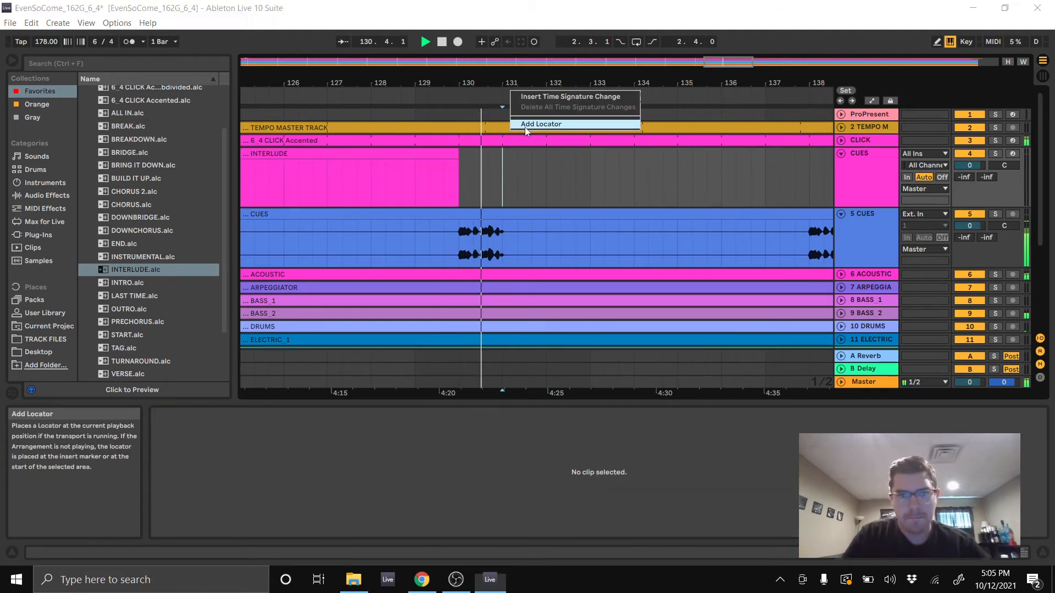
click(525, 128)
text(BRIDGE)
key(Return)
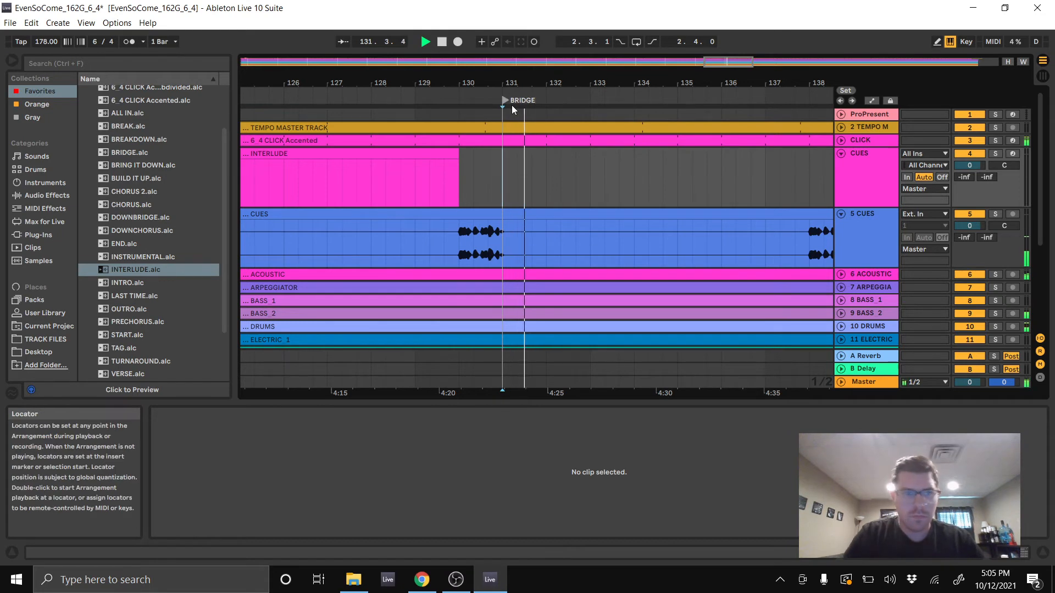
drag(130, 153, 798, 145)
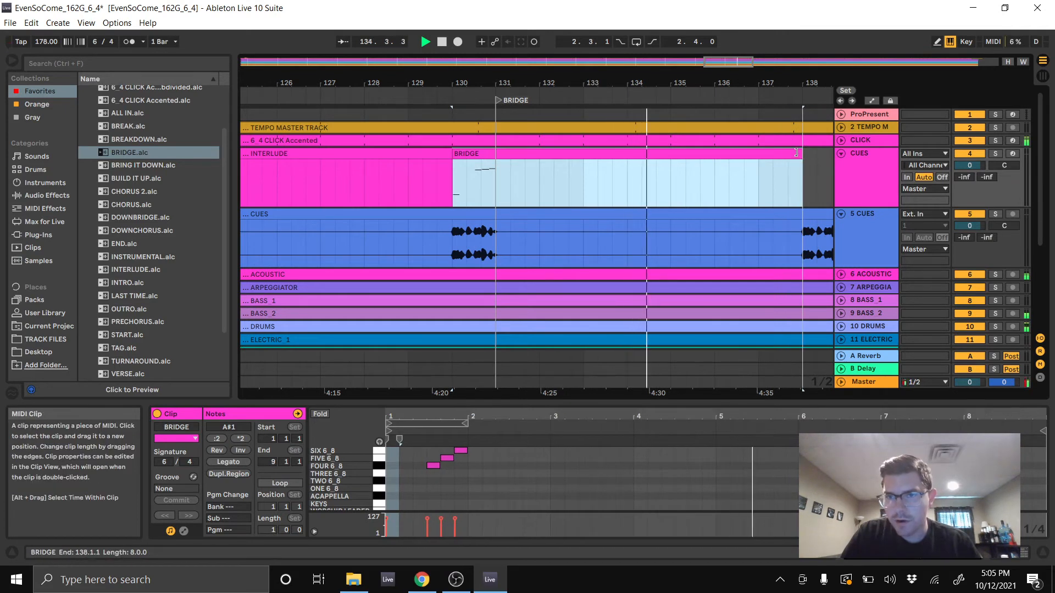
- Add a locator named BRIDGE at bar 139, where the next recorded cue ends
drag(819, 82, 322, 92)
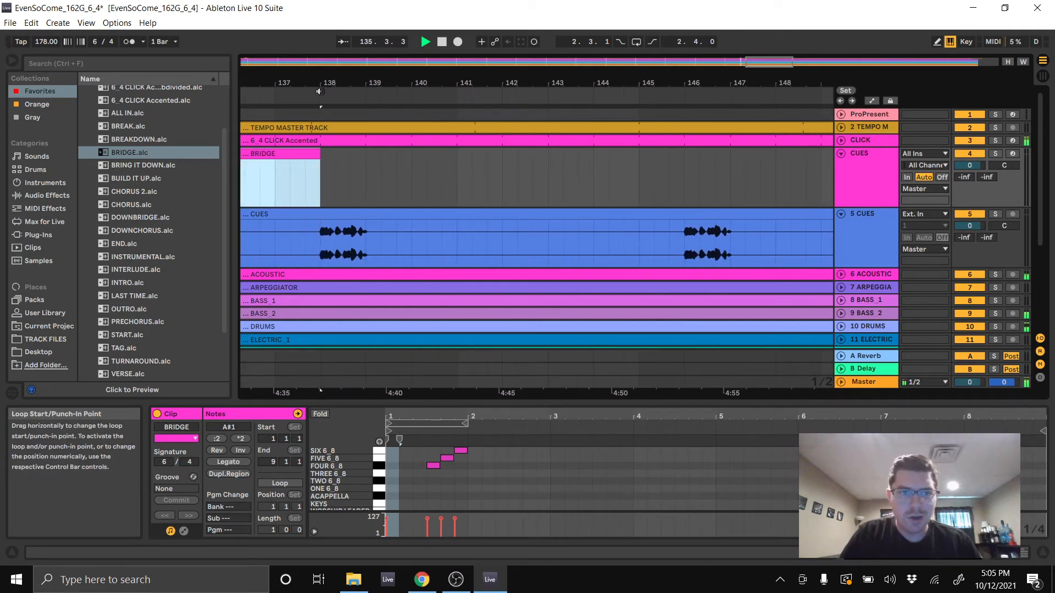
right_click(365, 97)
click(396, 137)
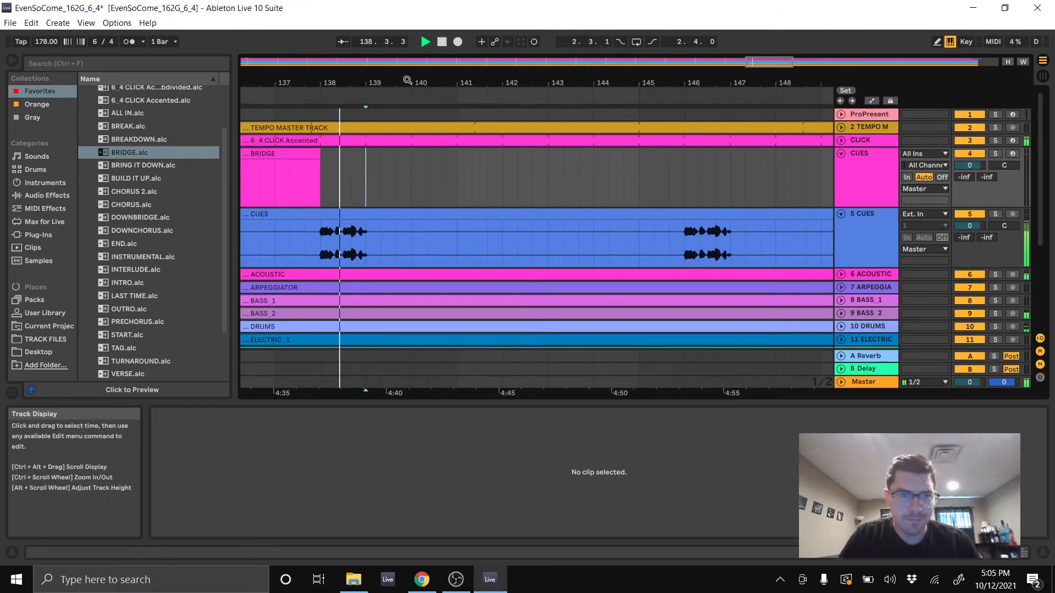
right_click(366, 95)
click(393, 129)
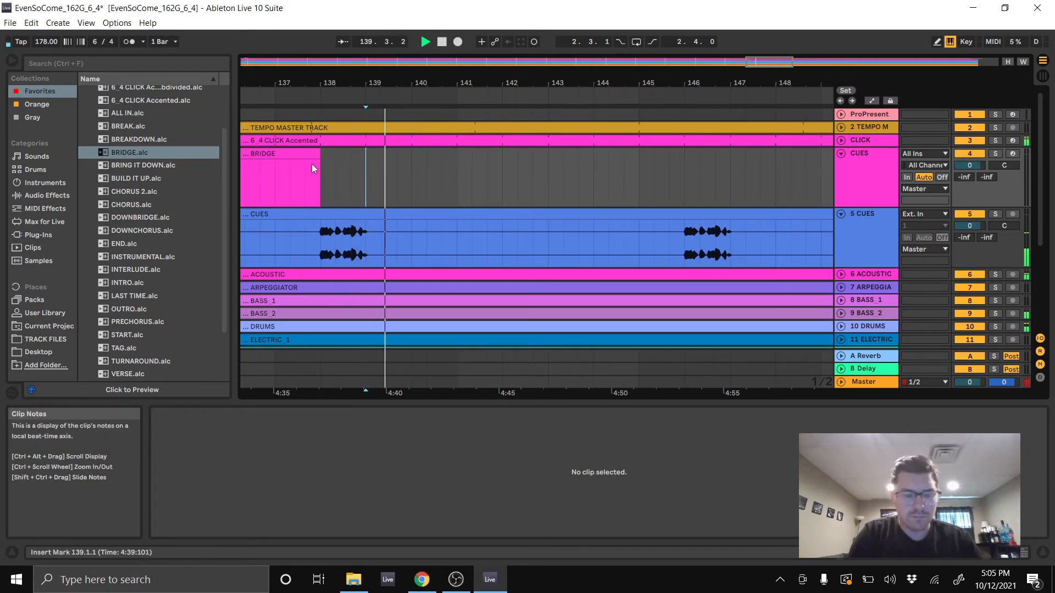
right_click(372, 98)
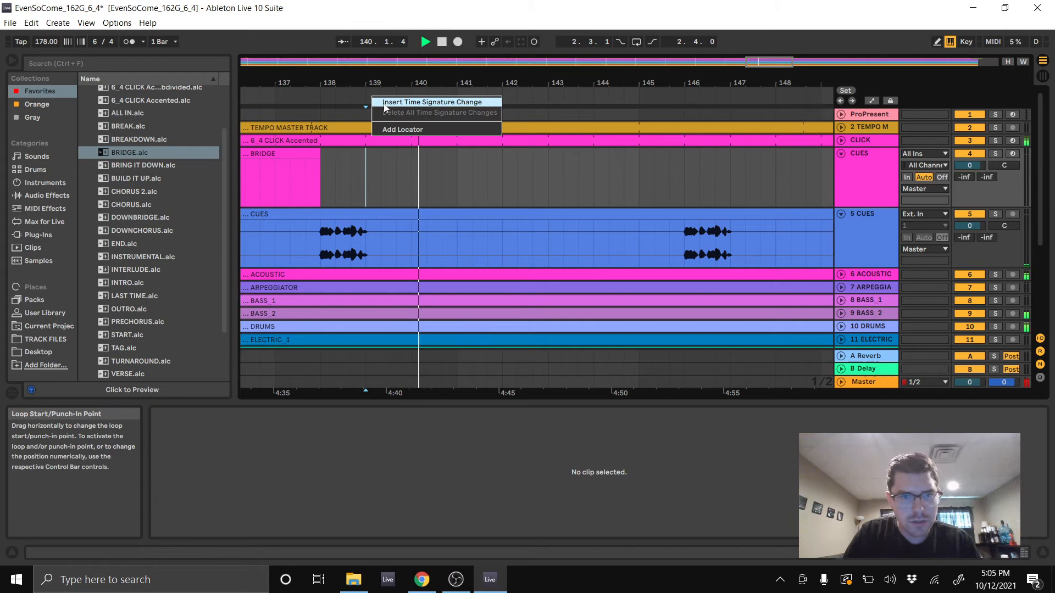
click(396, 129)
key(ctrl+r)
text(BRI)
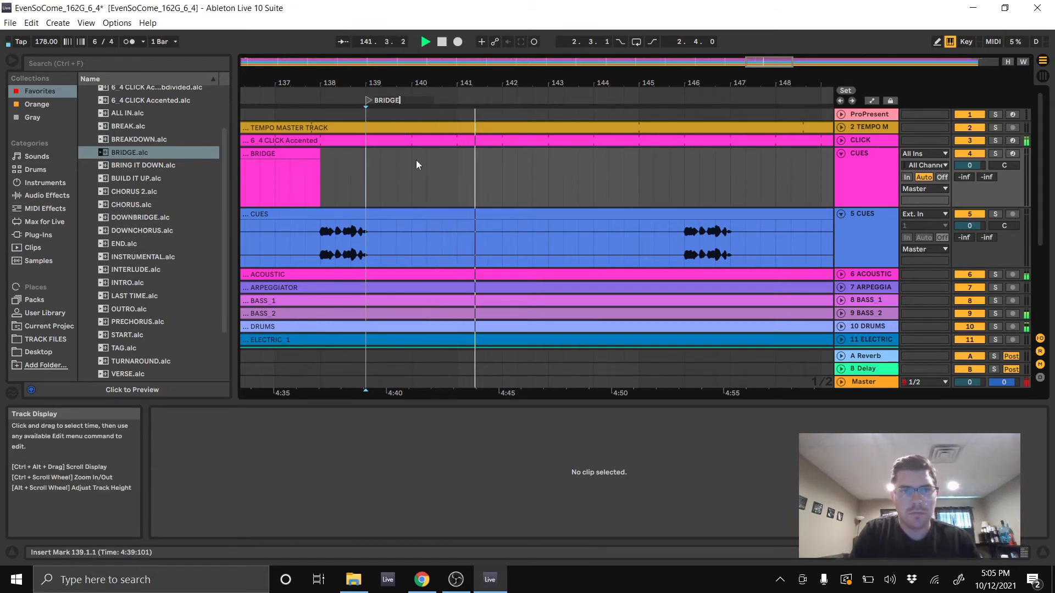
text(DGE)
key(Return)
- Place a BRIDGE cue clip on the CUES MIDI track at bar 138 and extend it to bar 146
click(124, 154)
drag(124, 159, 457, 156)
drag(552, 158, 688, 157)
- Add a BRIDGE locator at bar 147 and place a BRIDGE cue clip on the CUES MIDI track from bar 146 to bar 154
drag(764, 78, 473, 78)
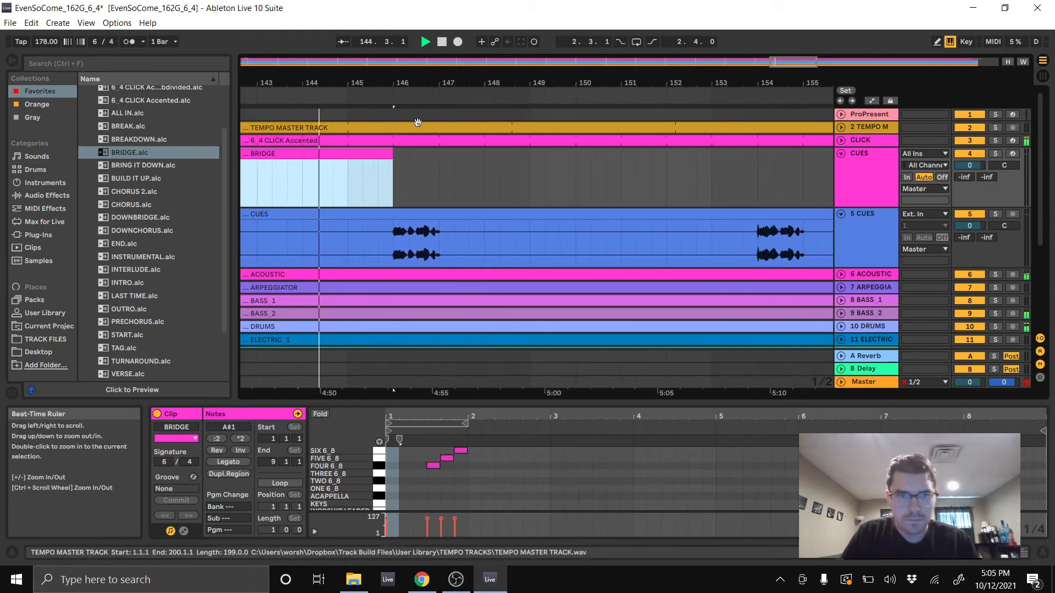
right_click(440, 95)
click(469, 132)
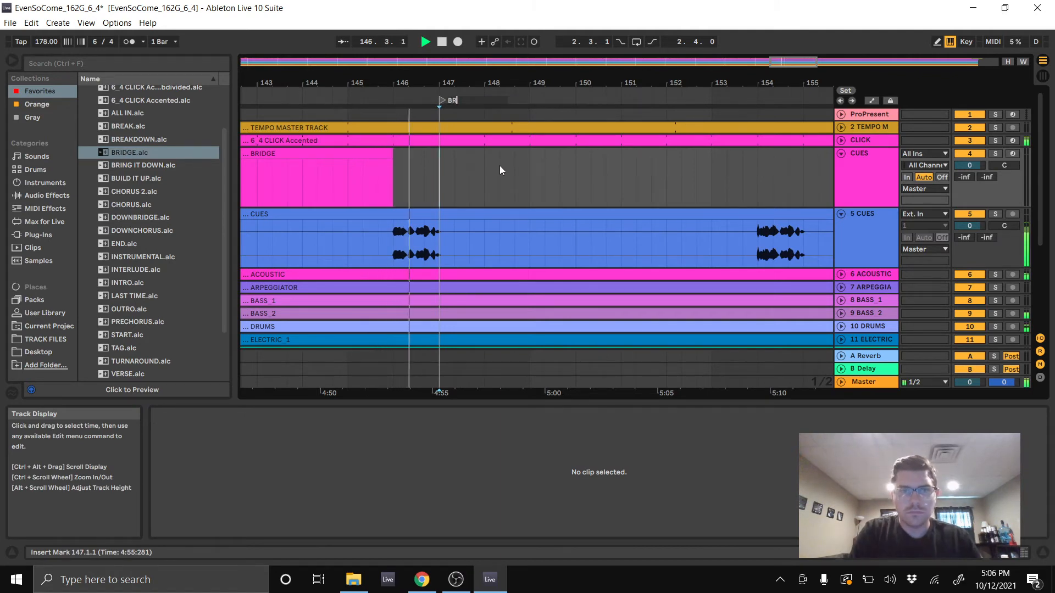
text(BRIDGE)
key(Return)
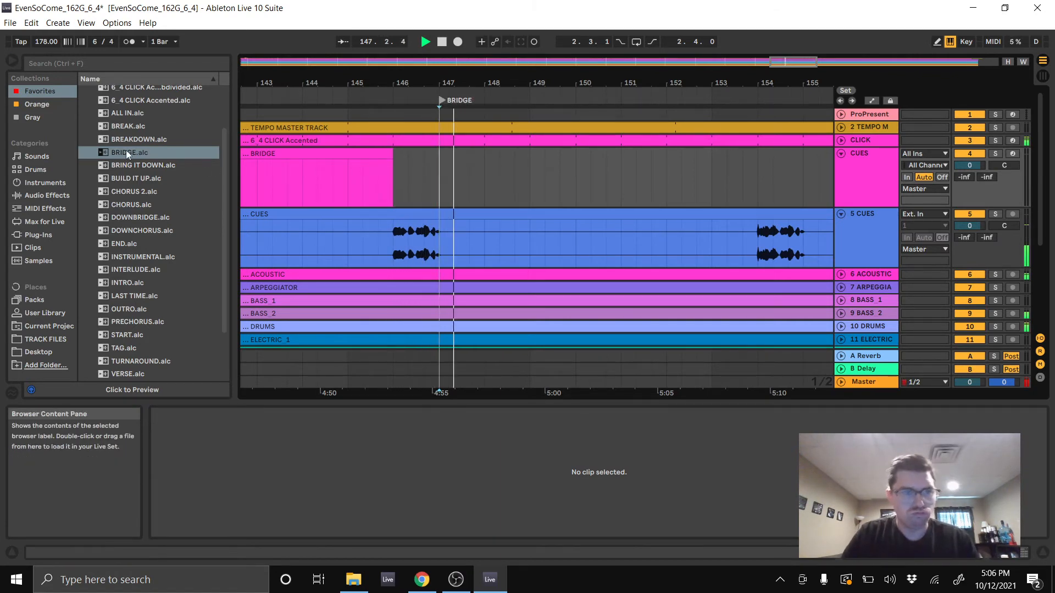
drag(130, 152, 749, 147)
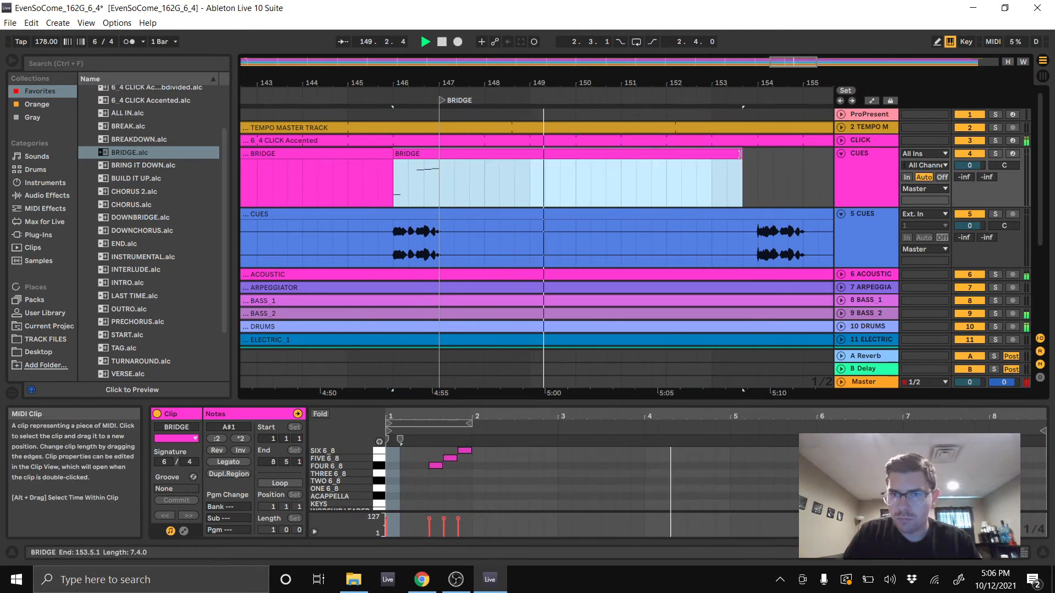
- Add an INSTRUMENTAL locator at bar 155 and place an INSTRUMENTAL cue clip on the CUES MIDI track from bar 154 to bar 162
drag(751, 84, 348, 82)
right_click(408, 98)
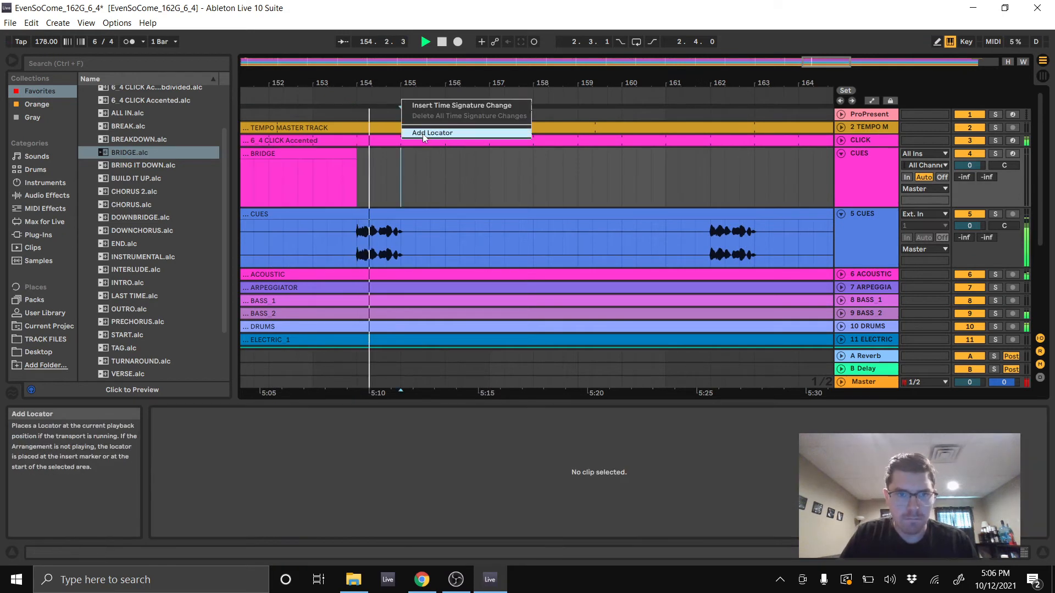
click(427, 133)
text(INSTRUMENTAL)
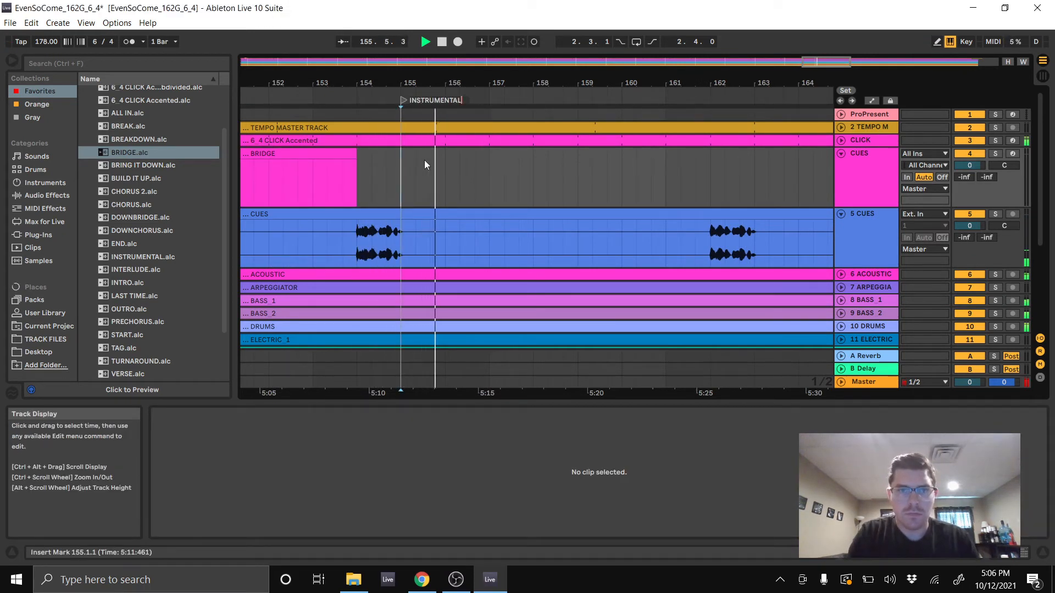
key(Return)
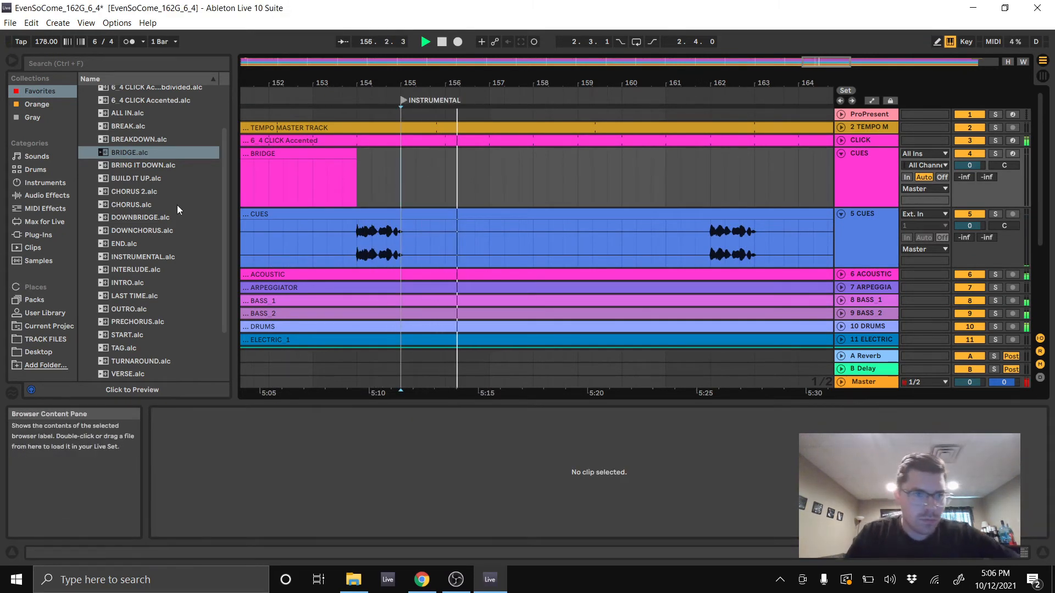
drag(126, 254, 708, 155)
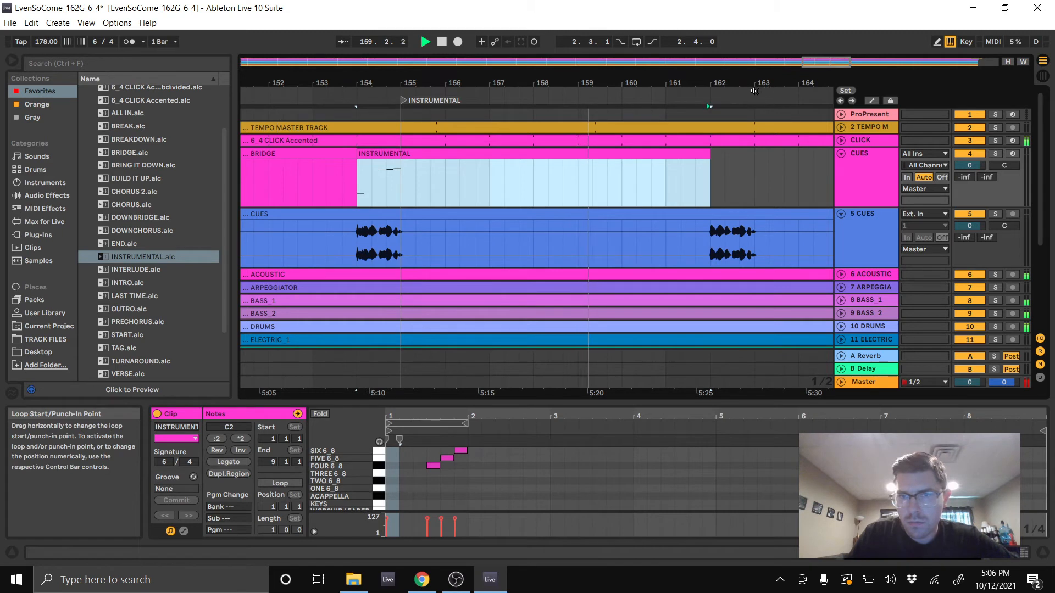
- Add a DOWNCHORUS locator at bar 163 and place a DOWNCHORUS cue clip on the CUES MIDI track from bar 162 to bar 170
right_click(753, 91)
click(797, 128)
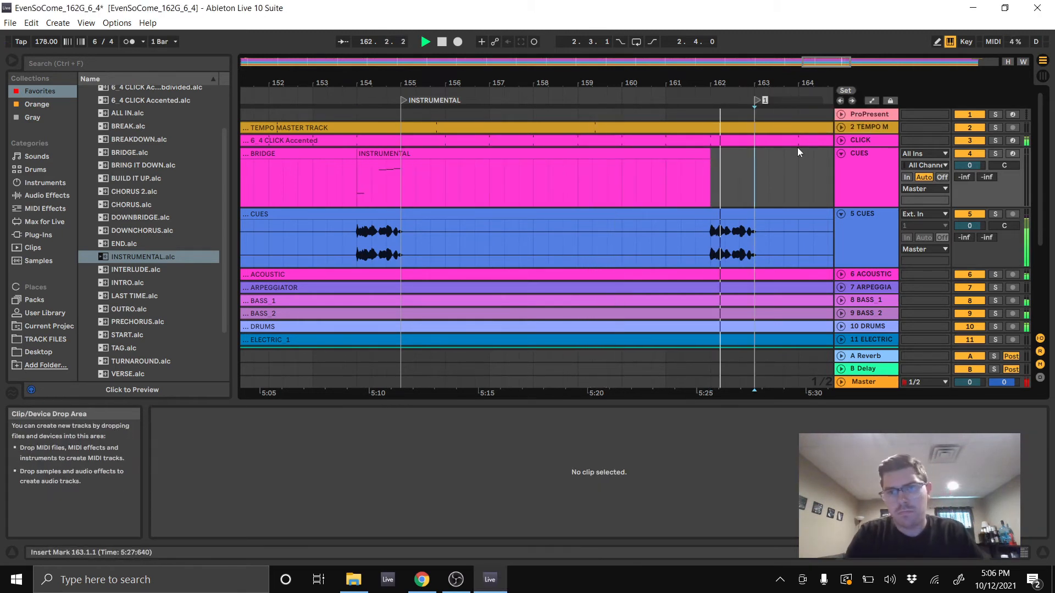
text(DOWNCHORU)
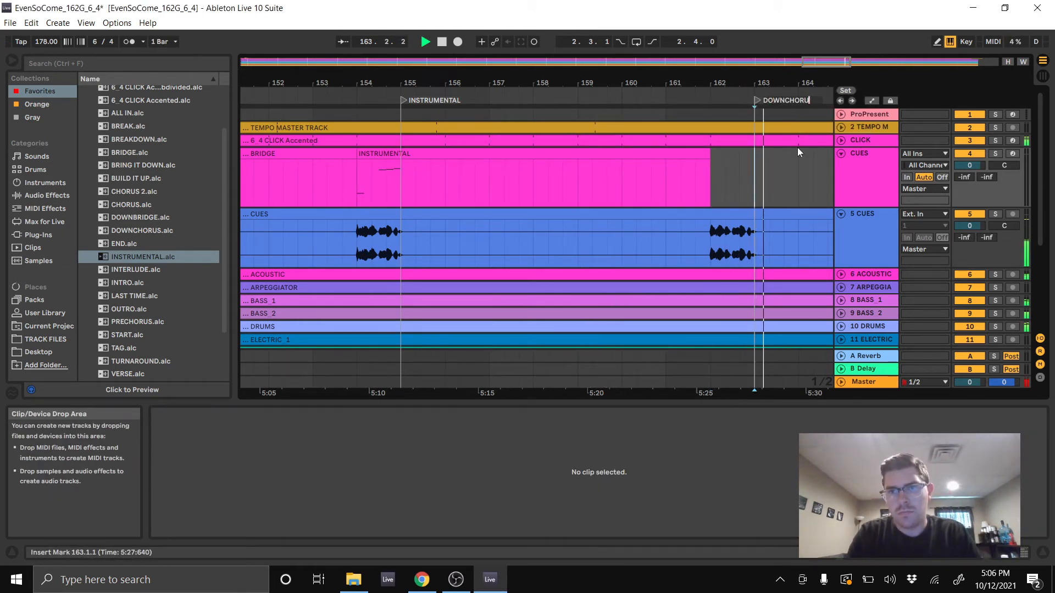
text(S)
key(Return)
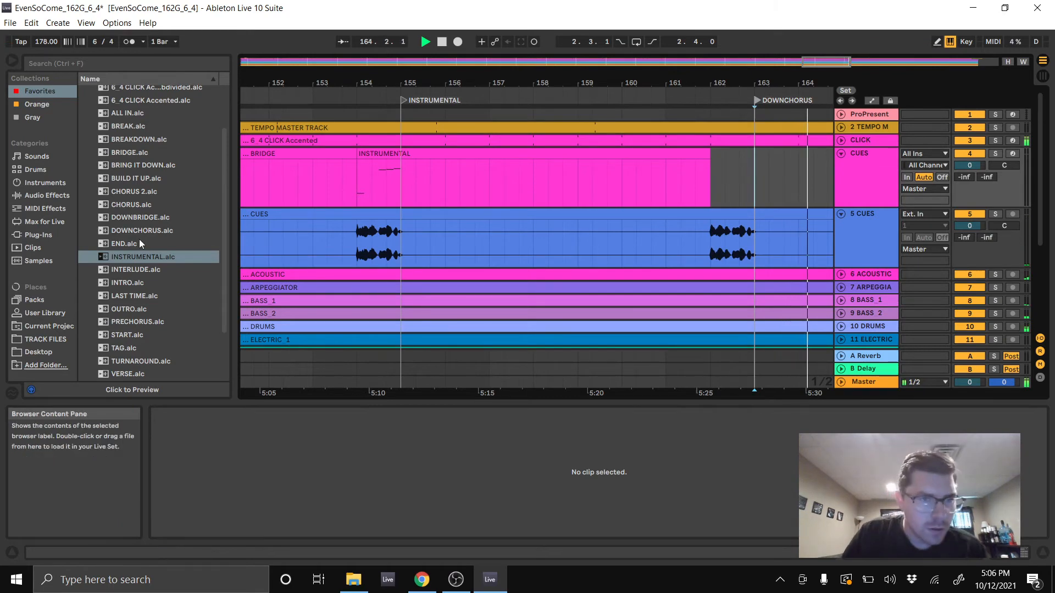
drag(142, 230, 713, 176)
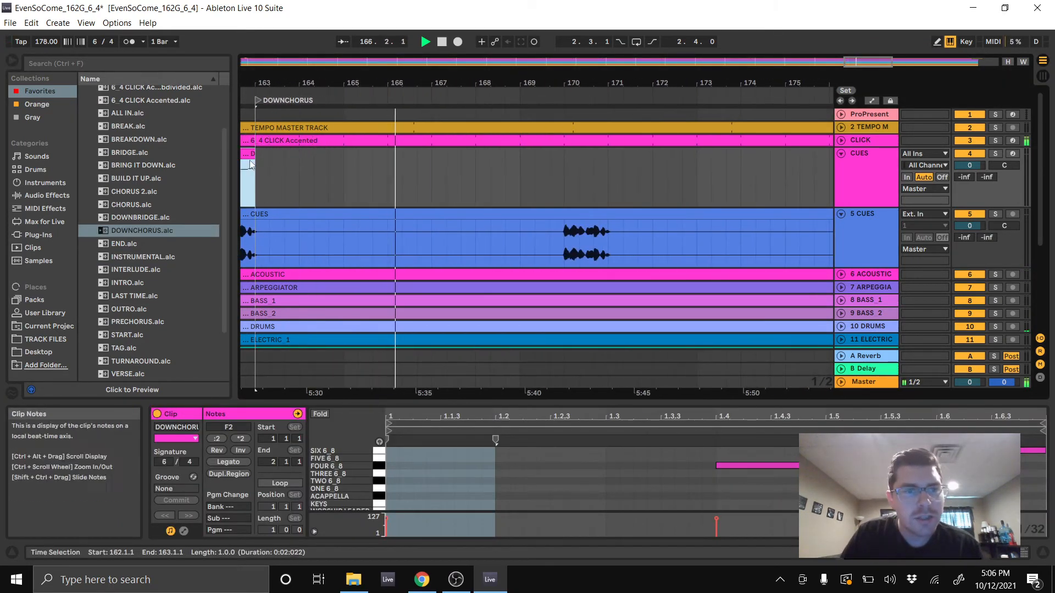
drag(256, 155, 565, 146)
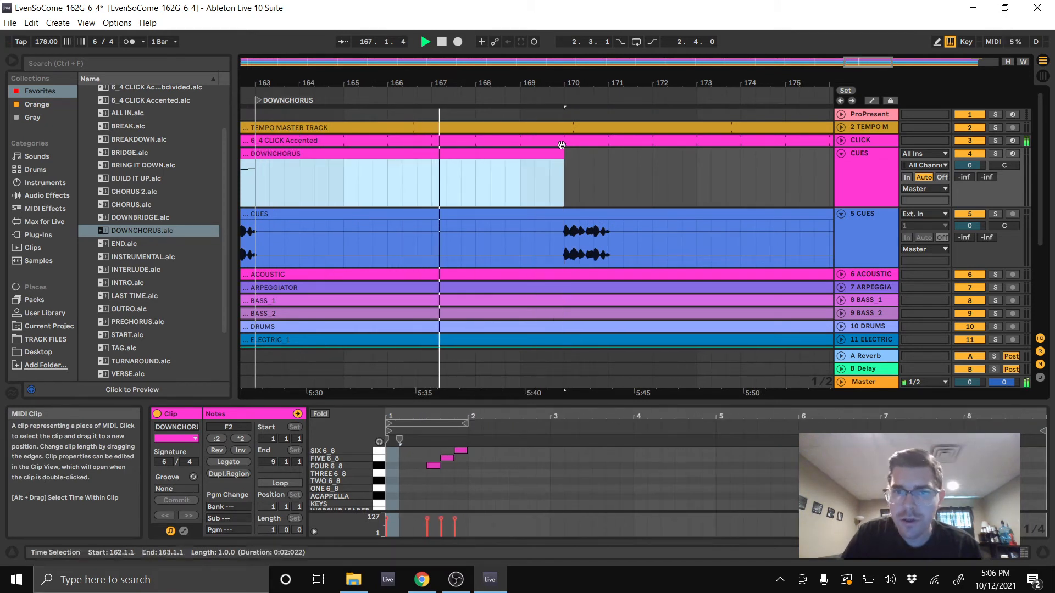
- Add a DOWNCHORUS locator at bar 171 and place a DOWNCHORUS cue clip on the CUES MIDI track from bar 170 to bar 178
right_click(611, 95)
click(636, 128)
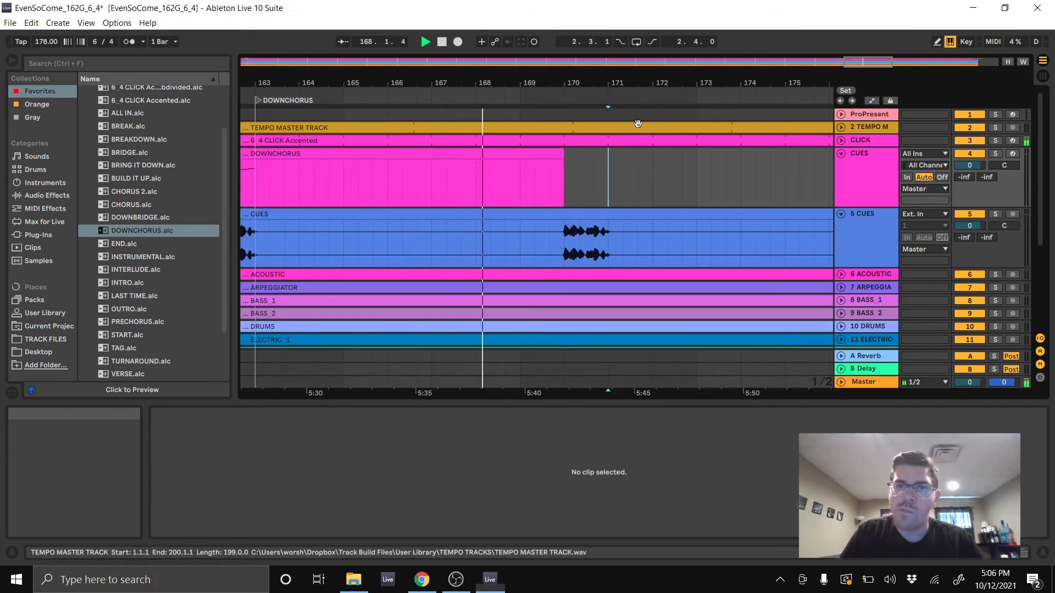
right_click(609, 99)
click(645, 133)
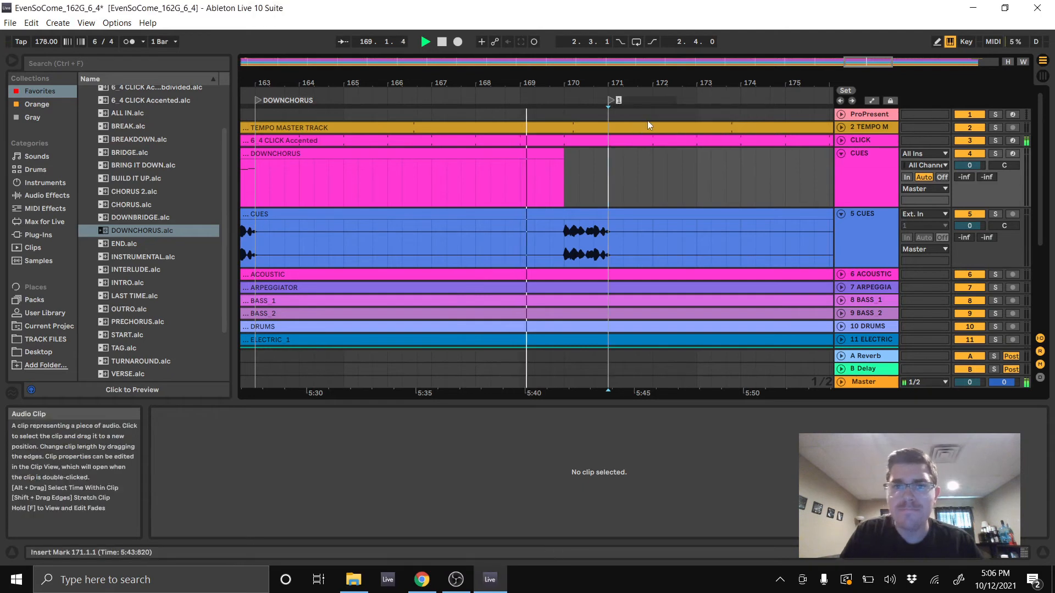
text(DOW)
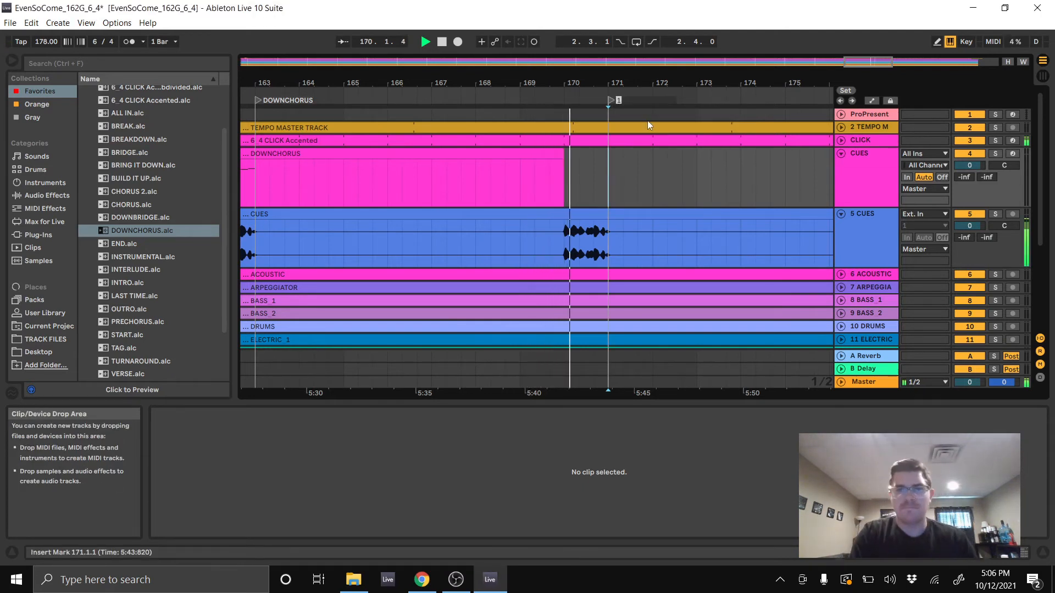
text(NCHORUS)
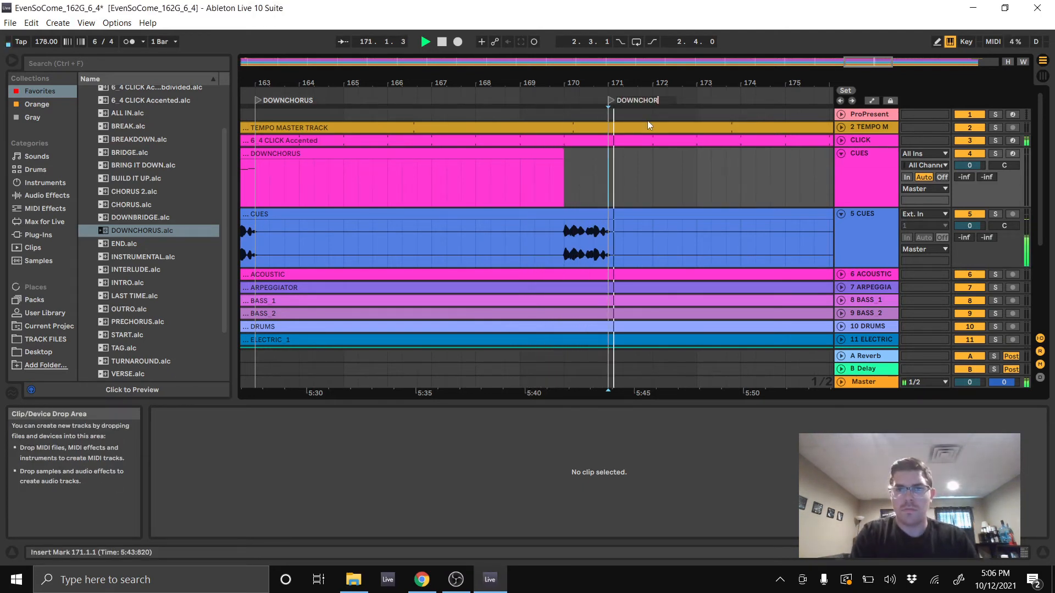
key(Return)
drag(143, 230, 827, 147)
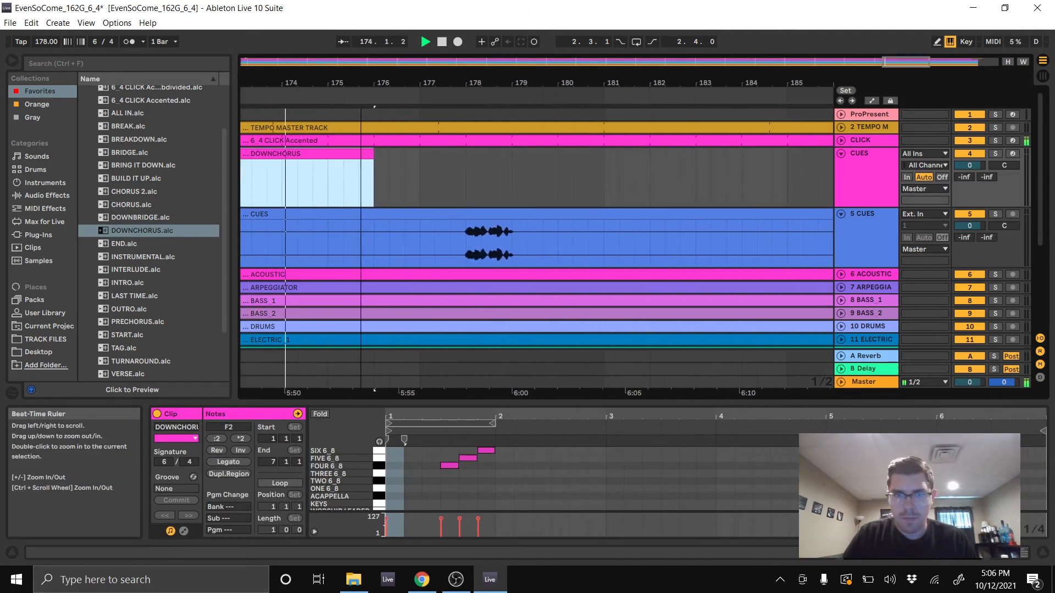
drag(367, 156, 462, 156)
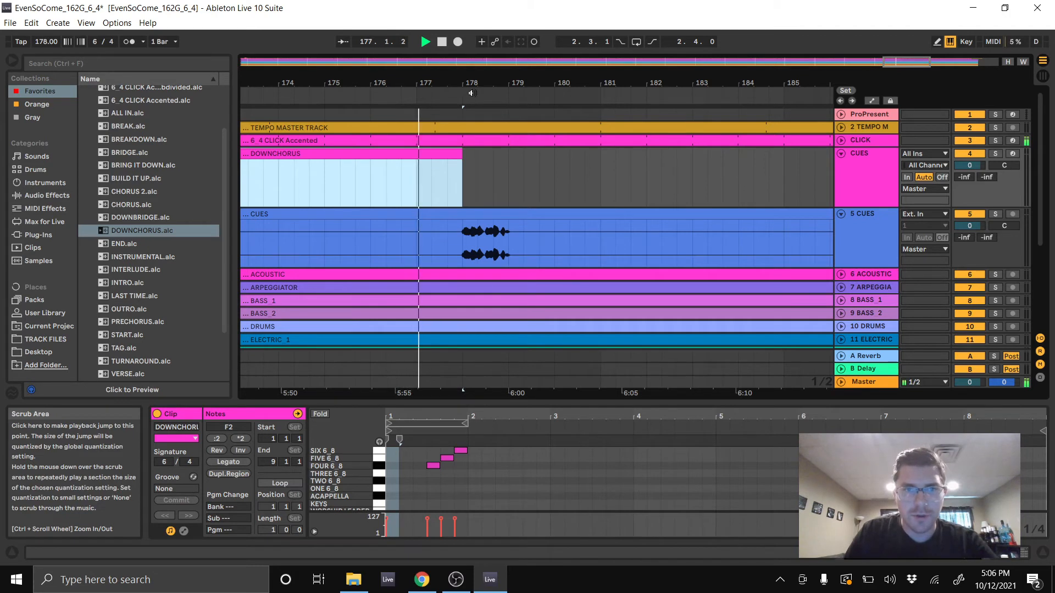
- Add a CHORUS 2 locator at bar 179 and place a CHORUS 2 cue clip on the CUES MIDI track from bar 178 to bar 188
right_click(508, 96)
click(516, 130)
text(C)
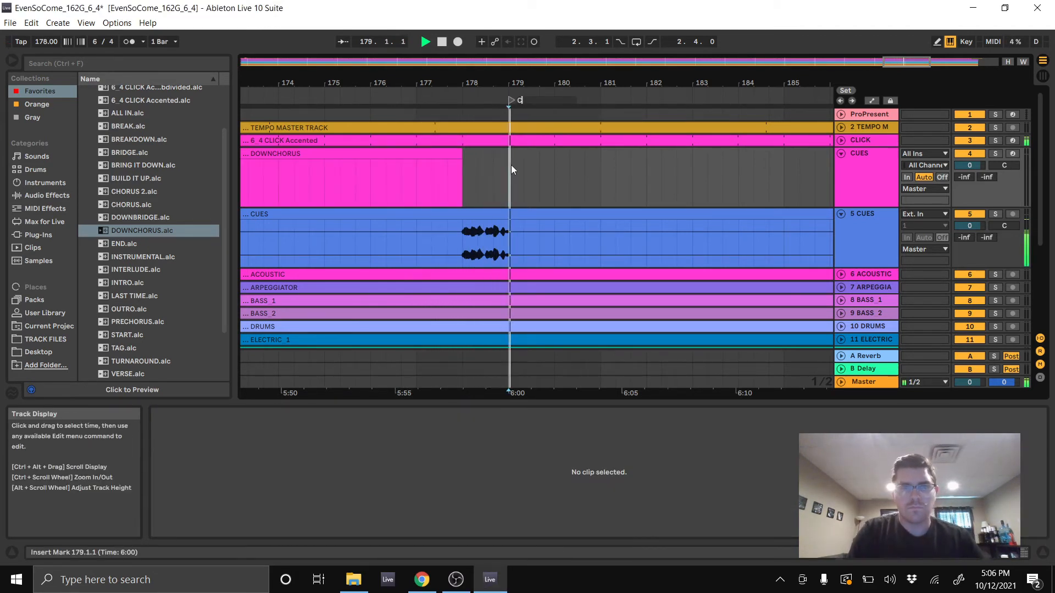
text(HORUS)
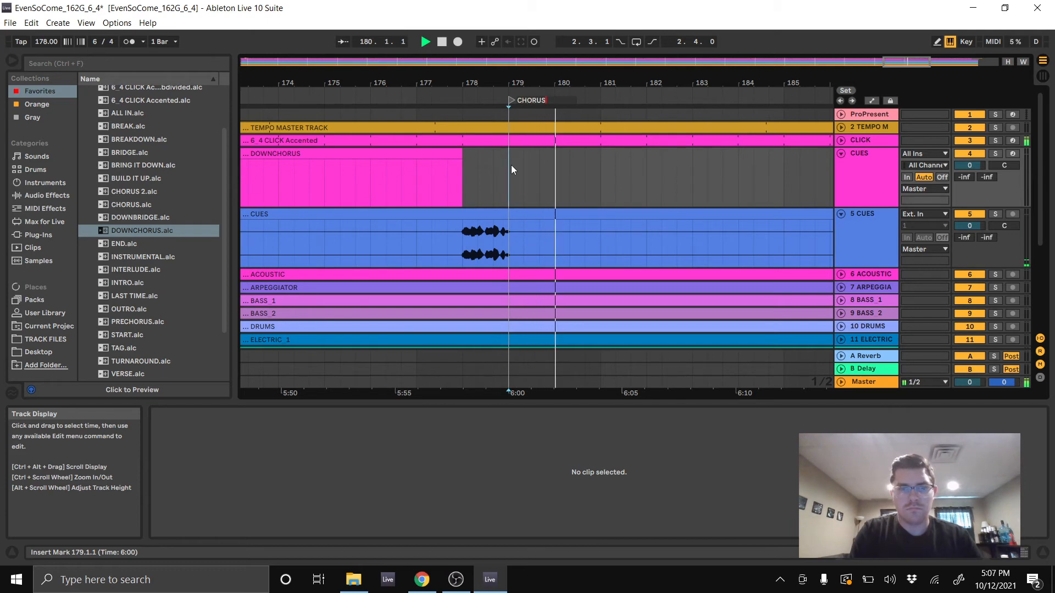
text( 2)
key(Return)
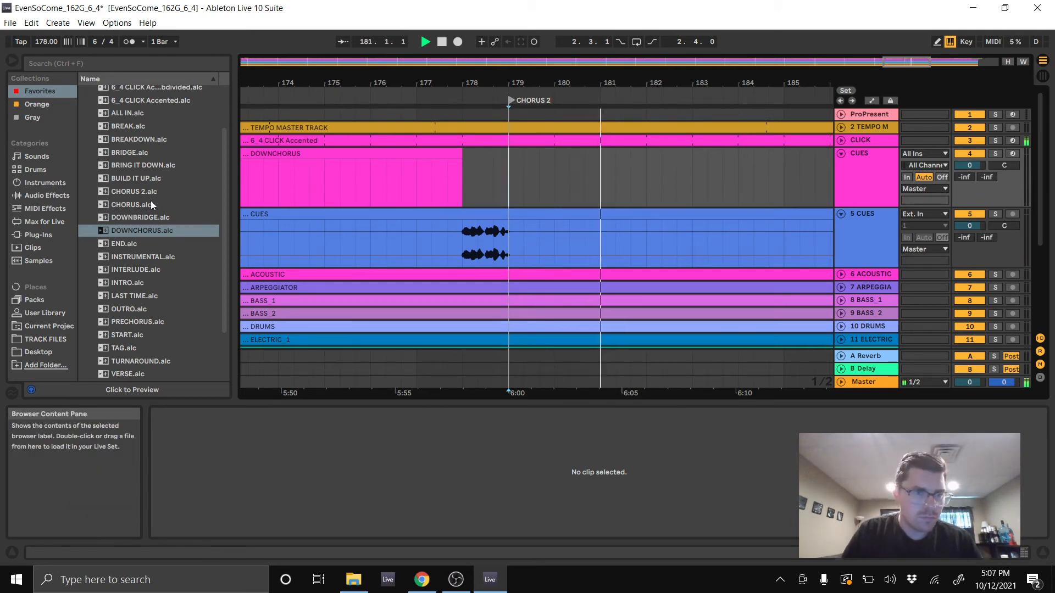
drag(130, 192, 800, 147)
drag(780, 81, 517, 67)
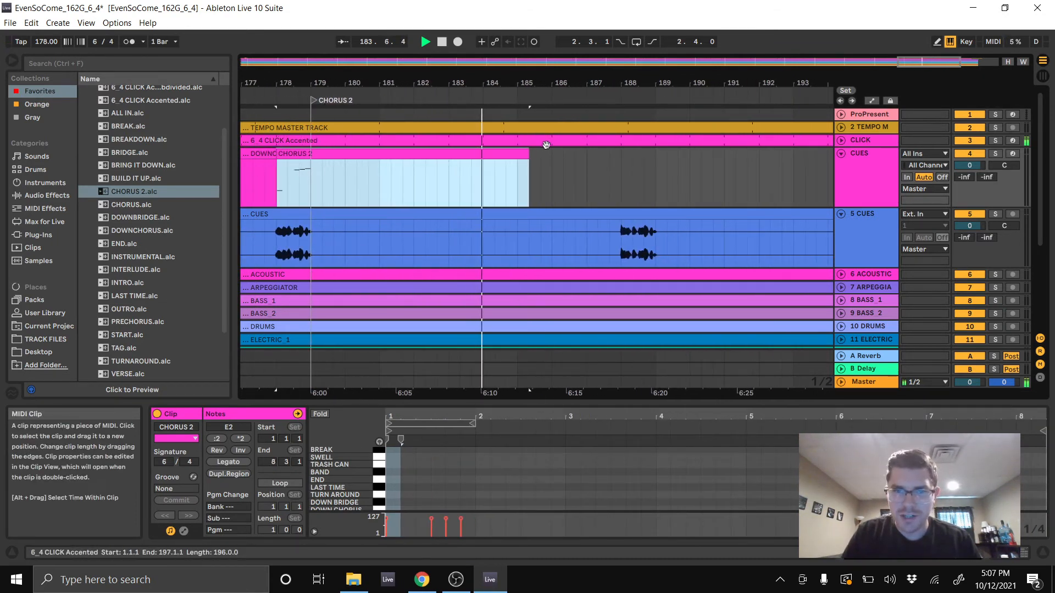
drag(529, 155, 621, 157)
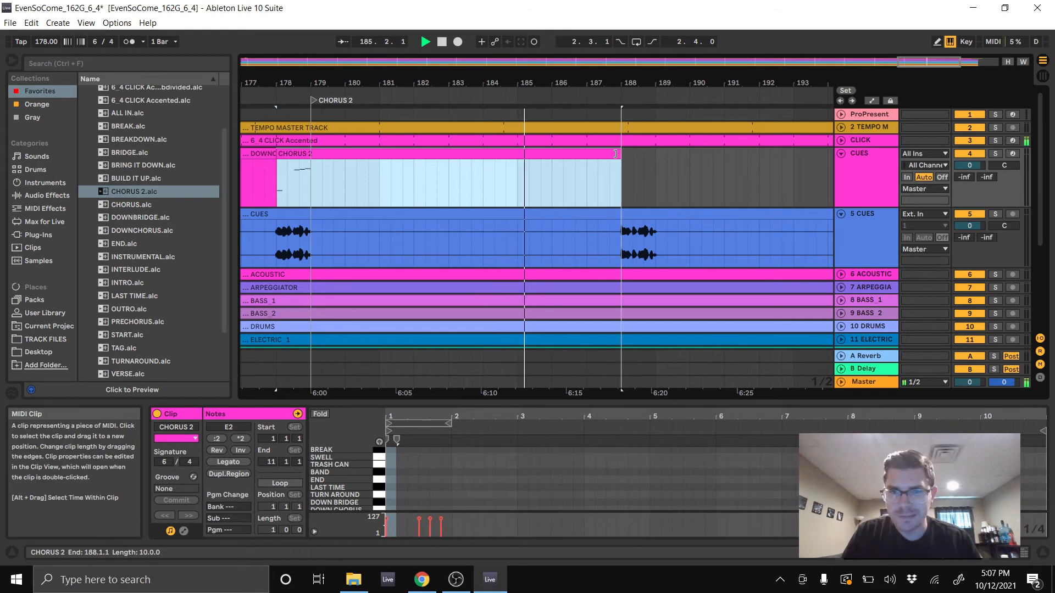
- Add an END locator at bar 189 and place an END cue clip on the CUES MIDI track from bar 188 to bar 194
right_click(656, 94)
click(681, 125)
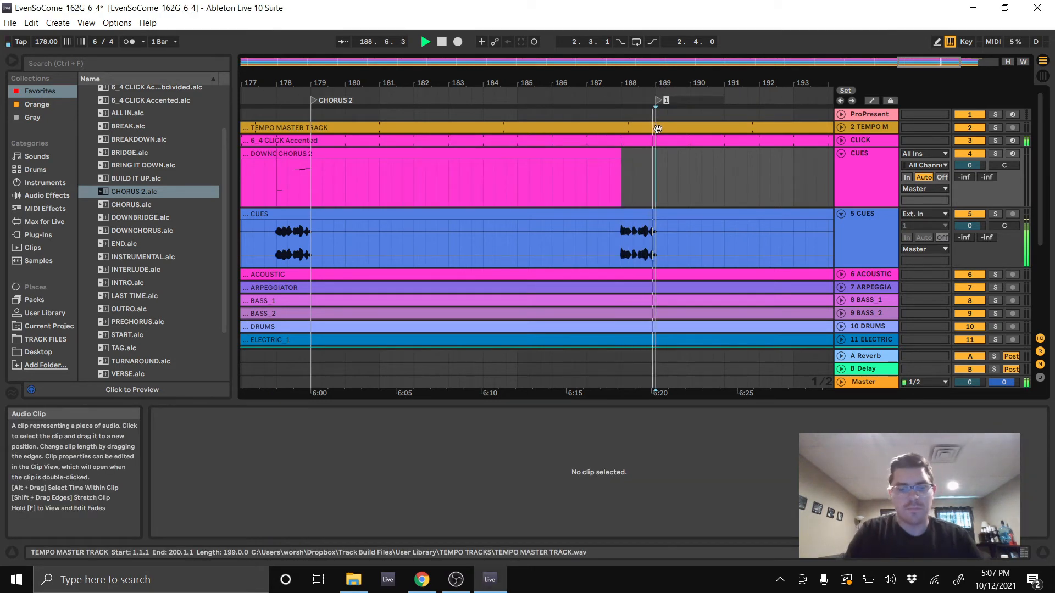
key(Return)
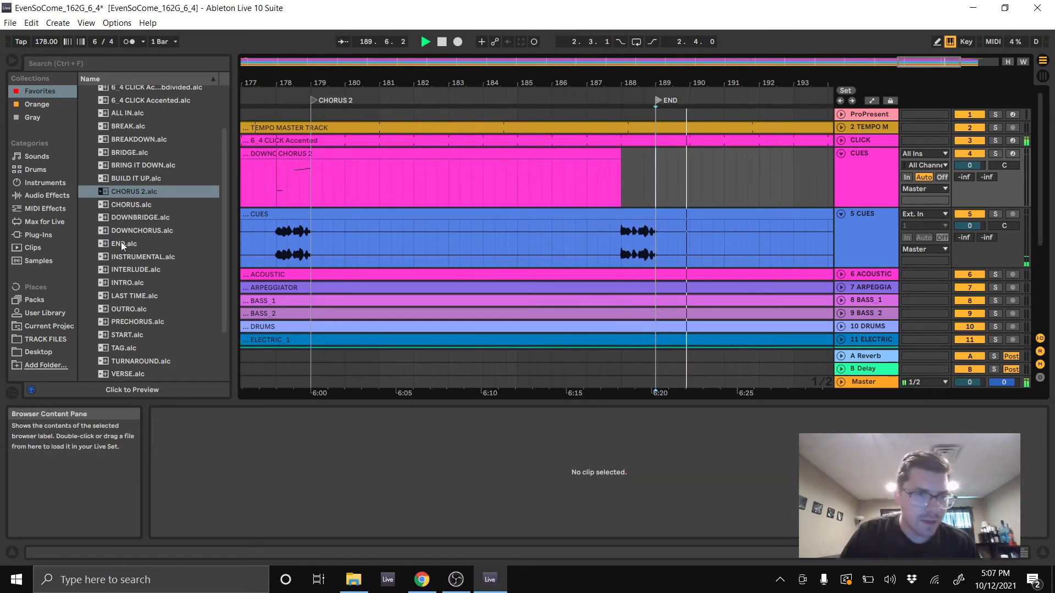
drag(120, 243, 674, 203)
drag(630, 177, 625, 174)
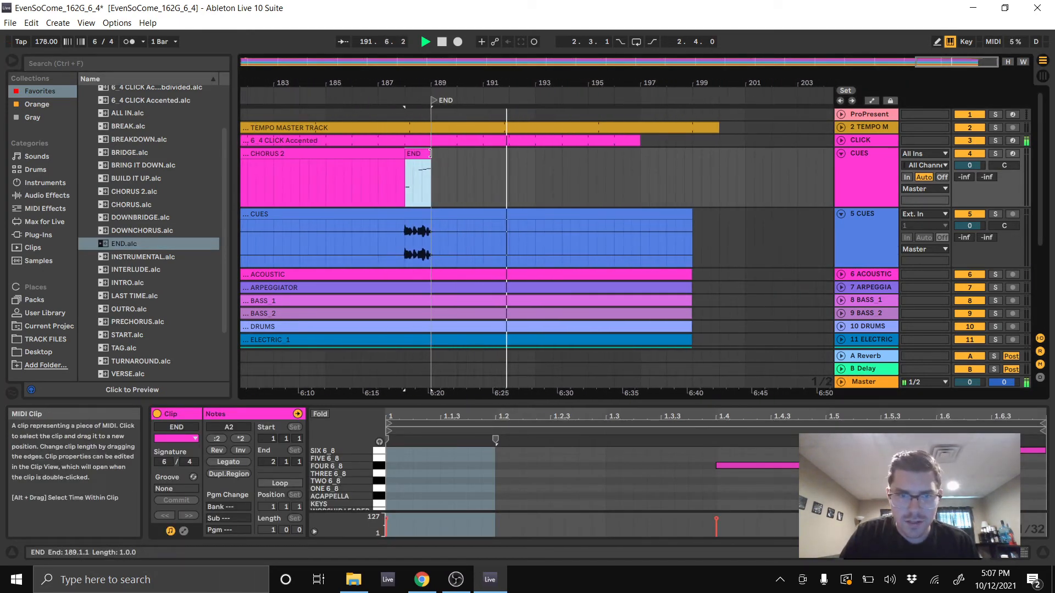
drag(432, 154, 565, 154)
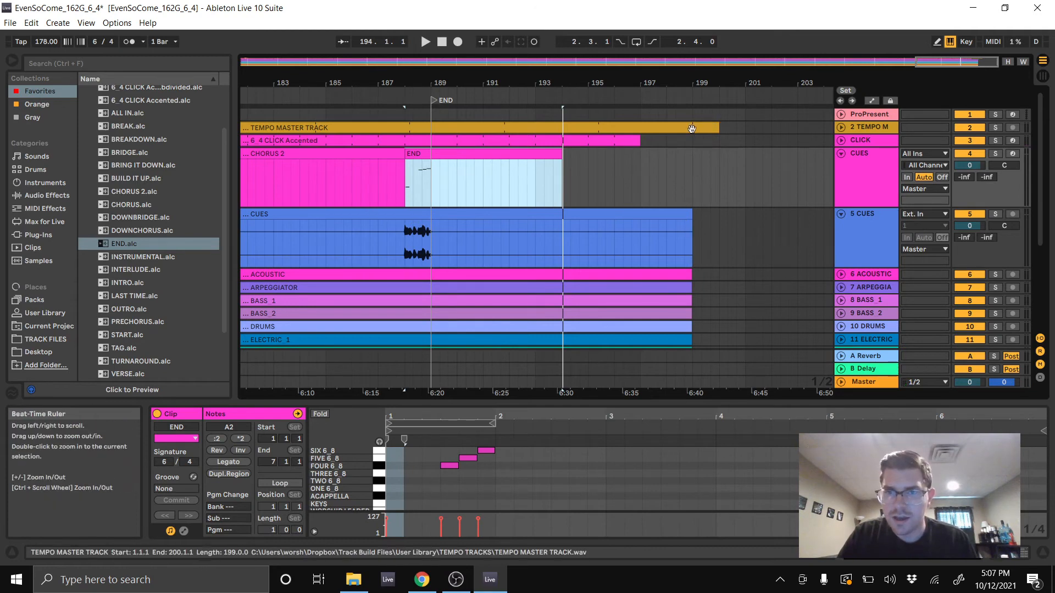
- Shorten the TEMPO MASTER TRACK and 6_4 CLICK Accented clips so both end at bar 194 with the END cue
drag(714, 129, 567, 130)
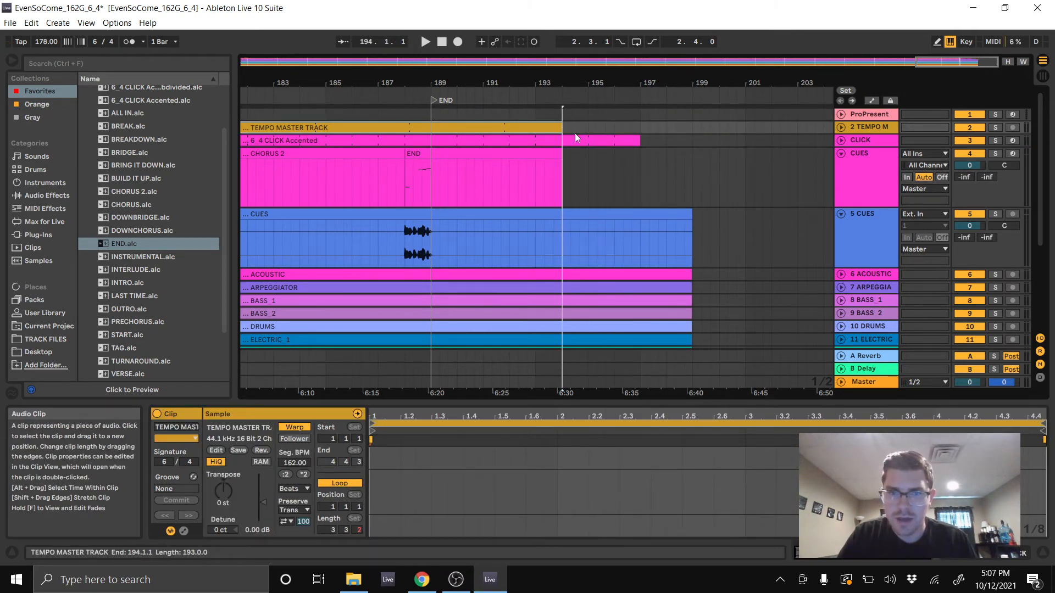
click(607, 143)
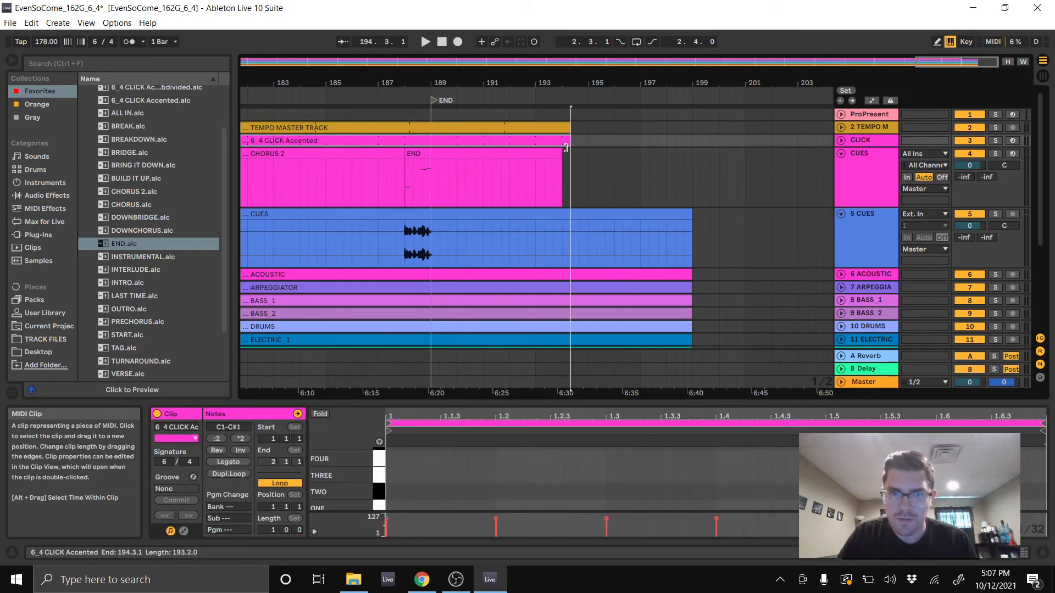
scroll(571, 139, up, 5)
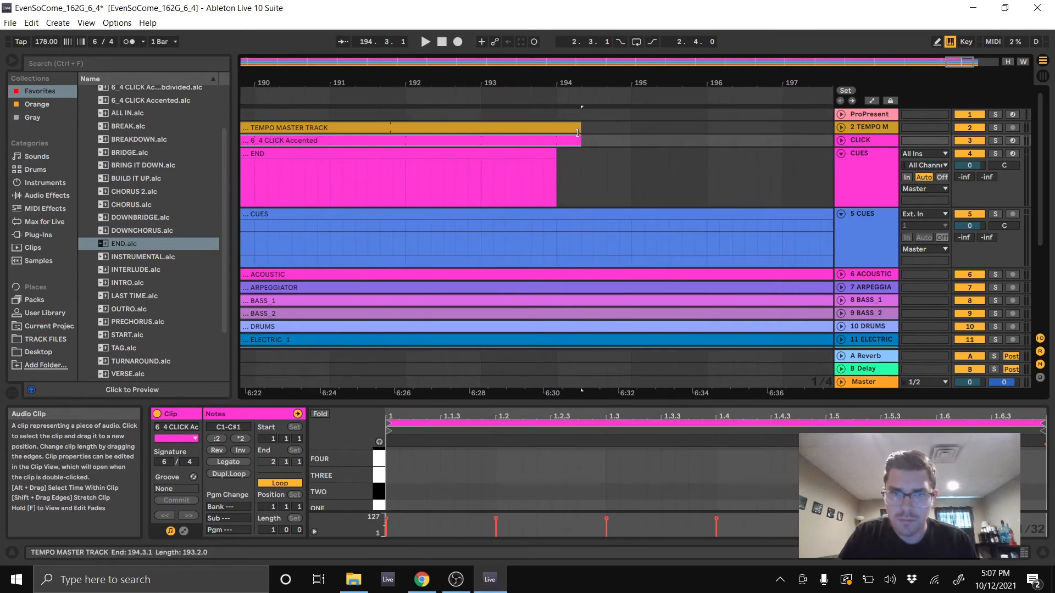
drag(577, 132, 556, 131)
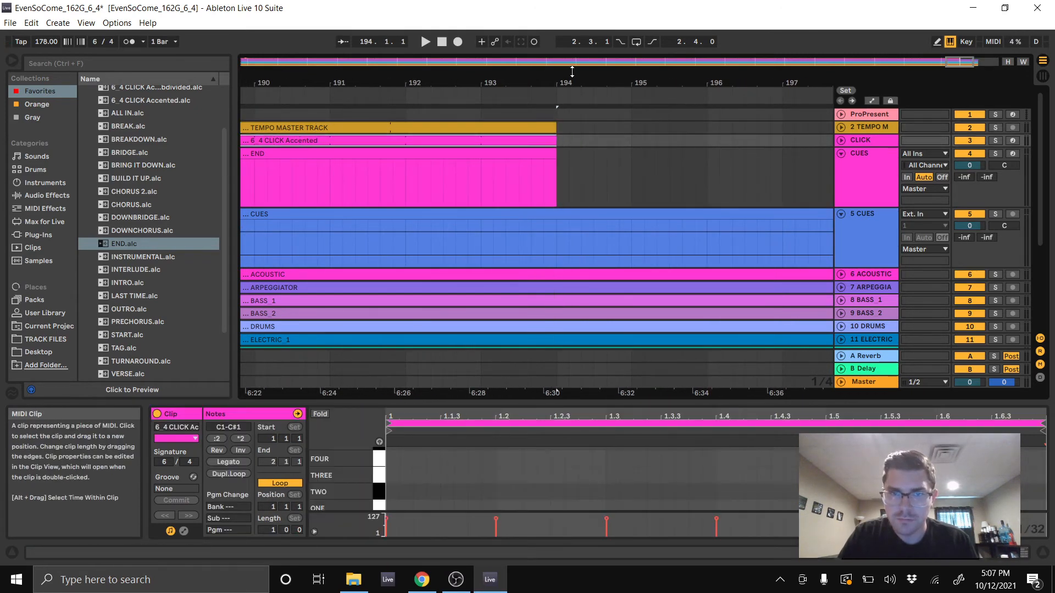
- Delete the CUES audio track that holds the original recorded cues
drag(566, 83, 566, 22)
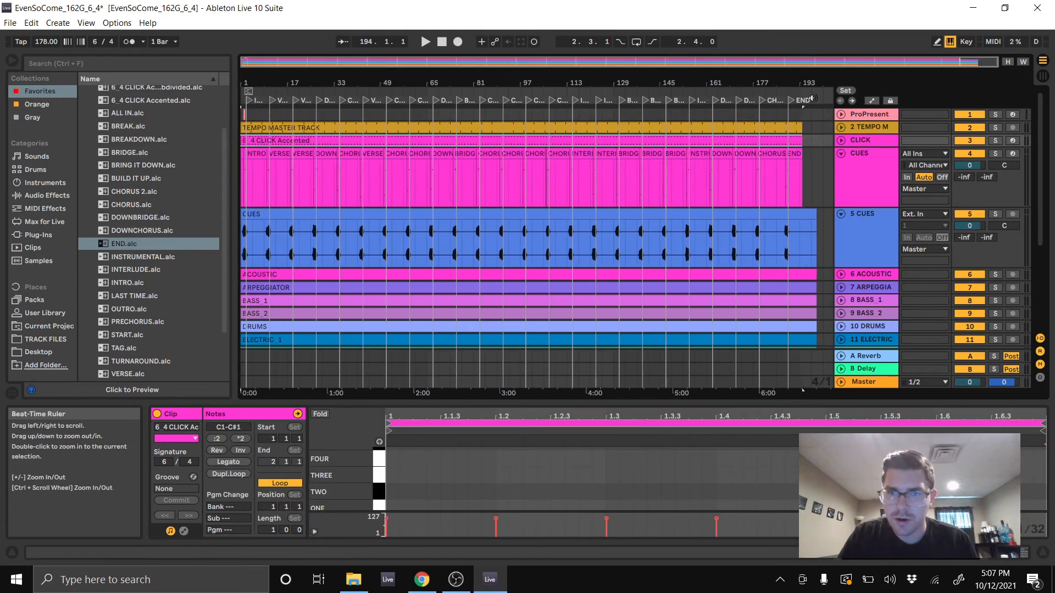
click(811, 213)
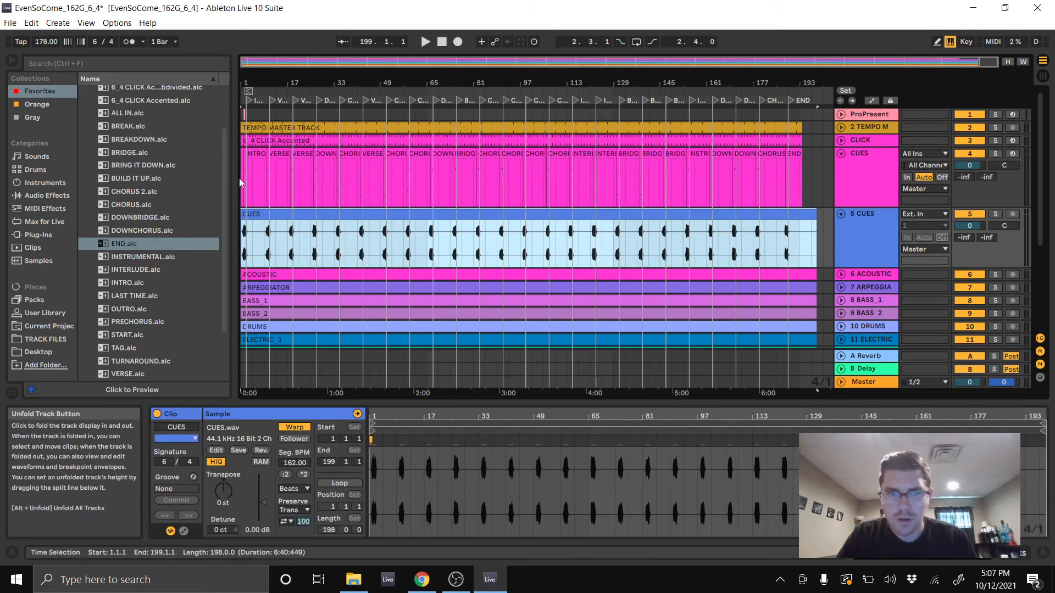
click(872, 214)
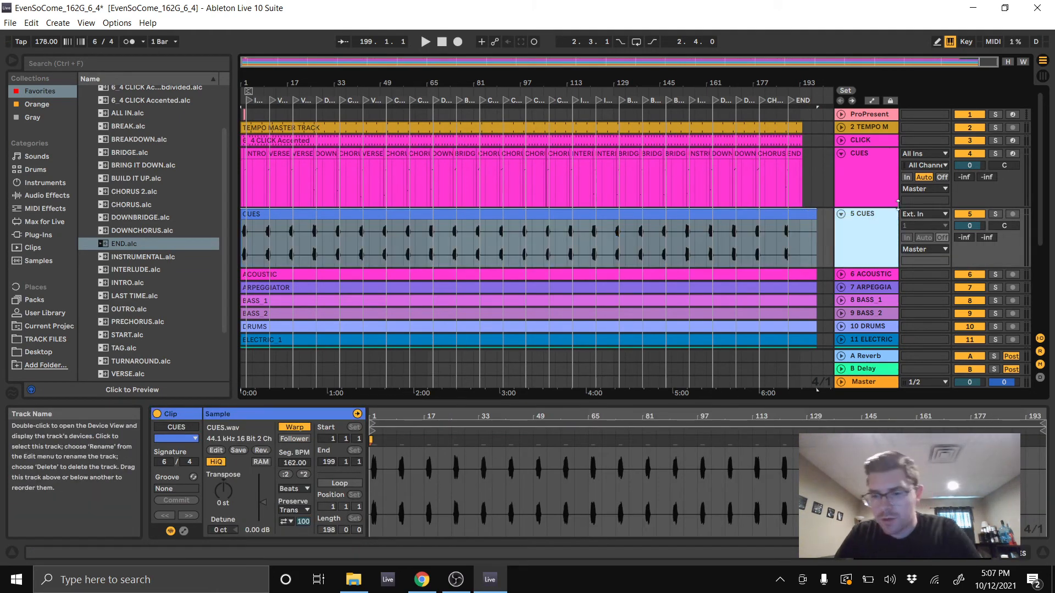
key(Delete)
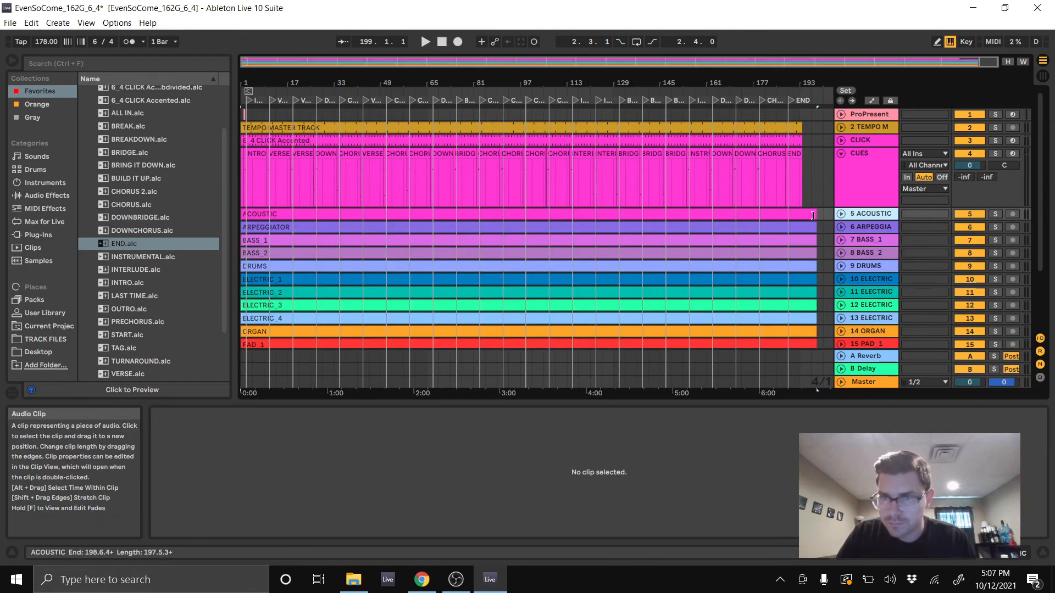
- Shorten all instrument stem clips from ACOUSTIC through STRINGS together so they end at bar 194
click(810, 218)
scroll(802, 253, down, 3)
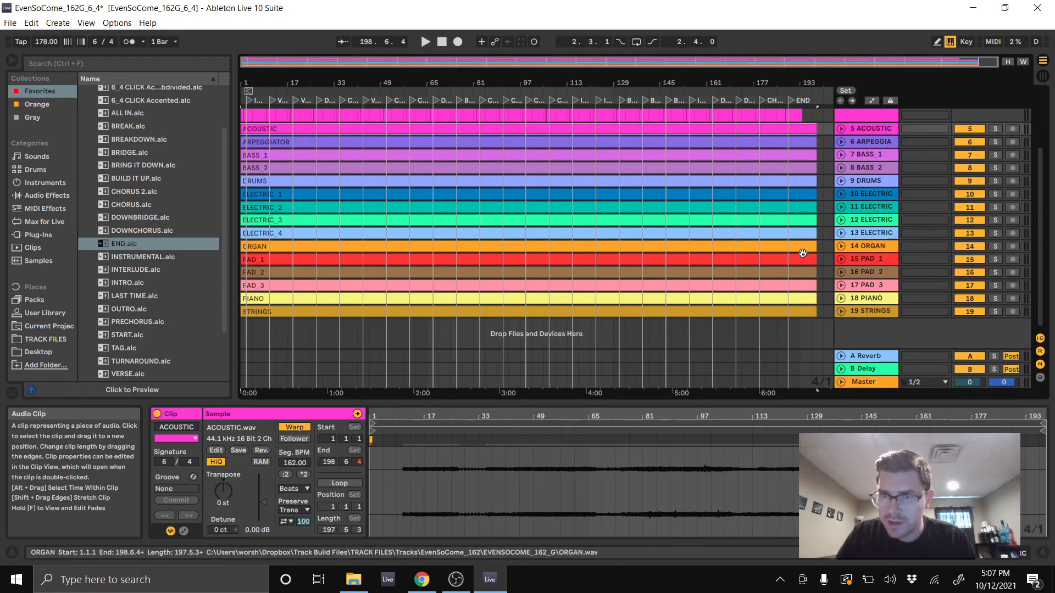
shift+click(803, 312)
scroll(823, 156, up, 1)
drag(822, 81, 828, 150)
drag(775, 183, 619, 182)
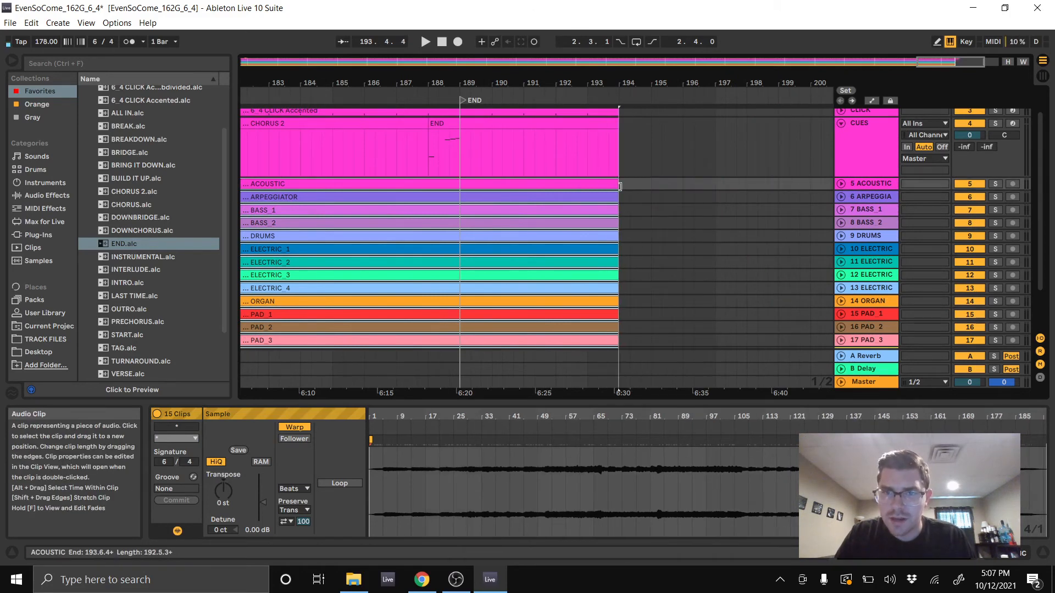
scroll(611, 176, up, 1)
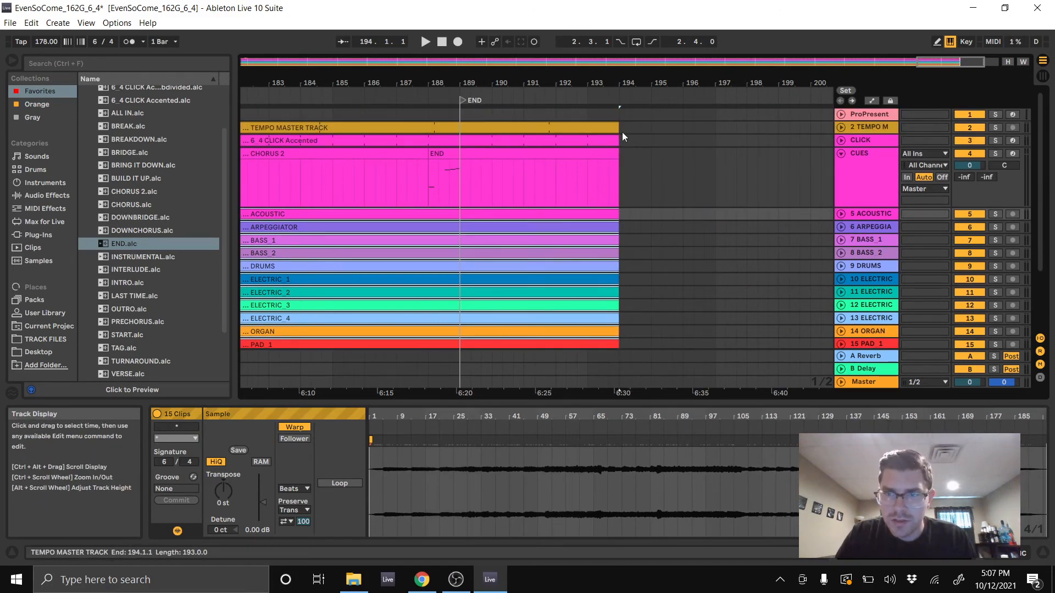
scroll(621, 209, down, 3)
scroll(618, 272, up, 3)
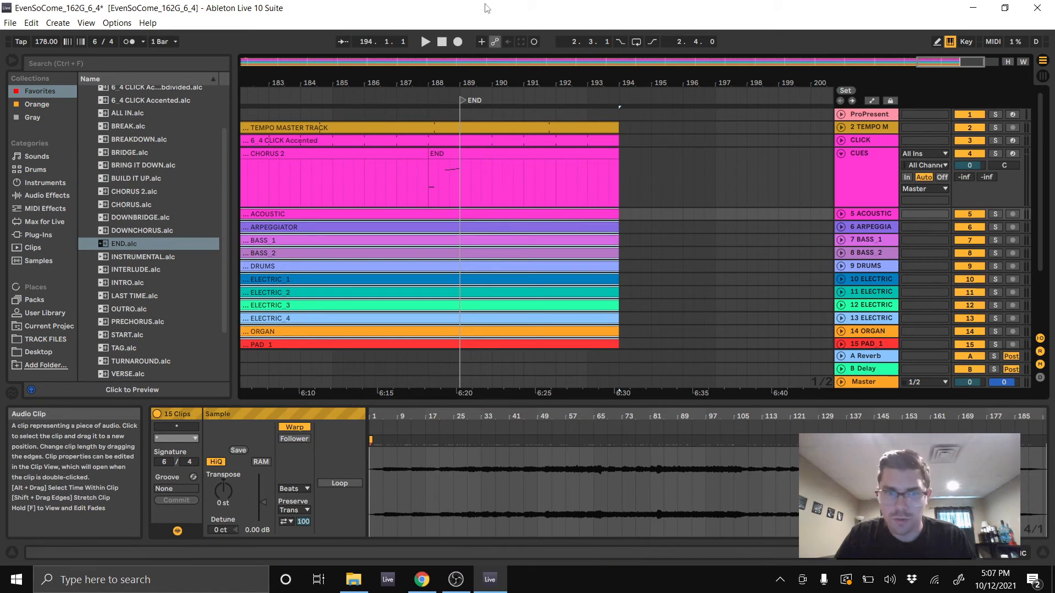
- Fold the CUES MIDI track and display the full length of the arrangement
click(842, 154)
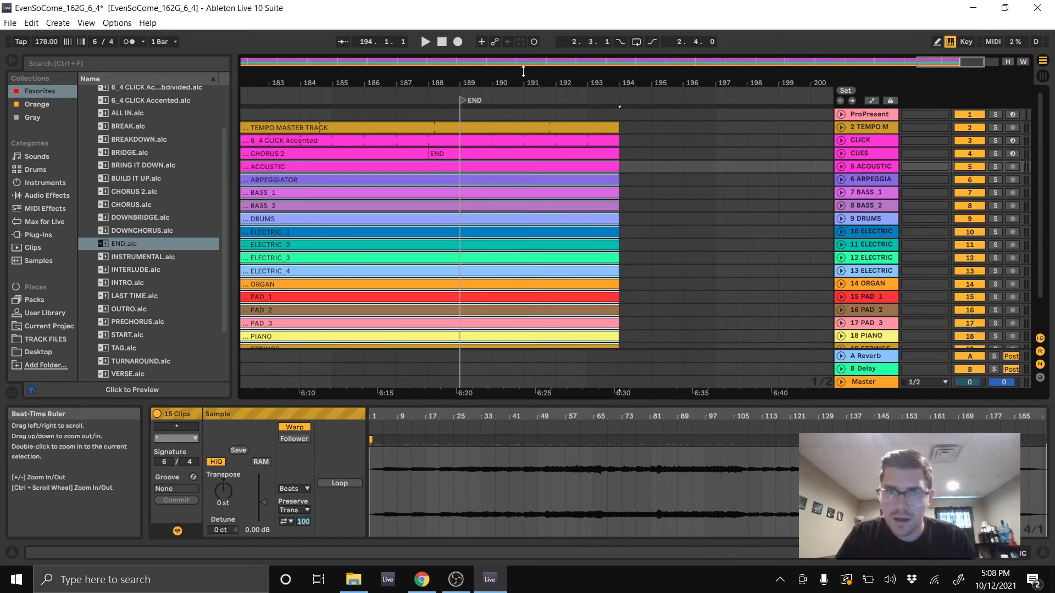
key(w)
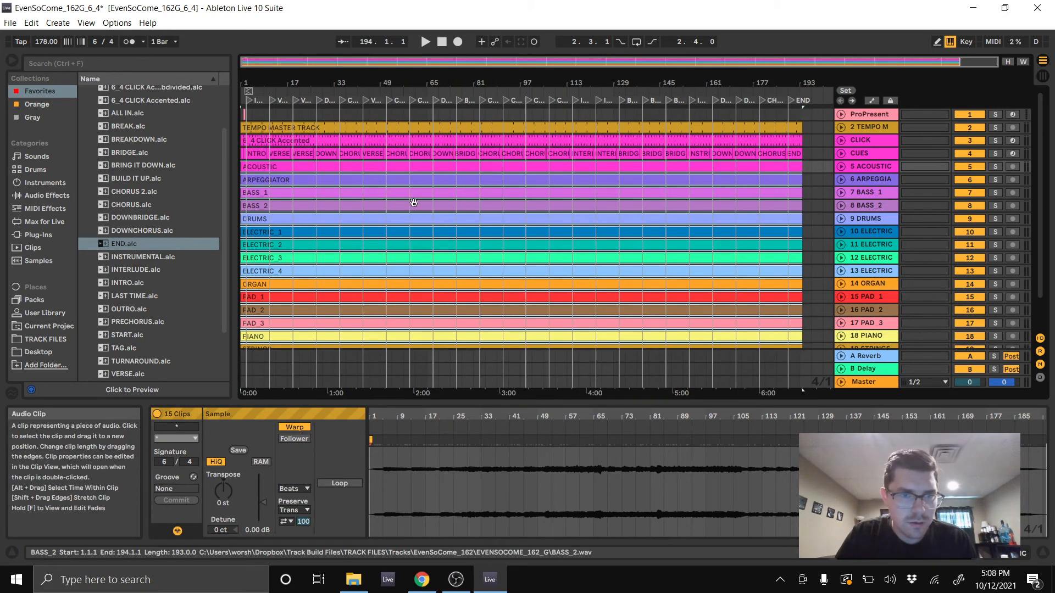
click(875, 128)
scroll(868, 211, down, 3)
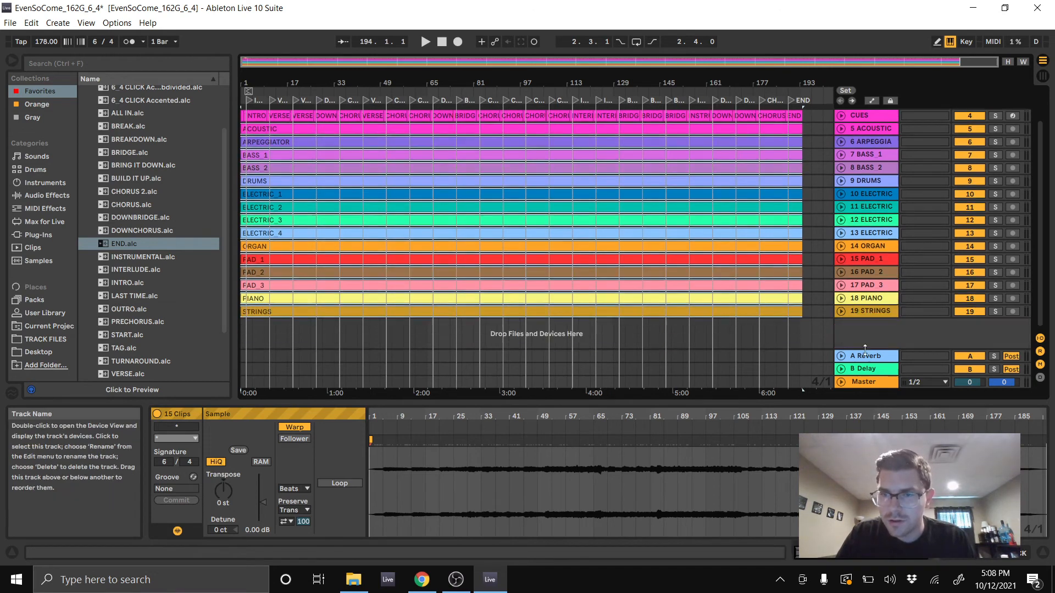
- Colour all tracks from TEMPO MASTER TRACK through STRINGS orange and assign that track colour to their clips
shift+click(879, 310)
scroll(877, 275, up, 3)
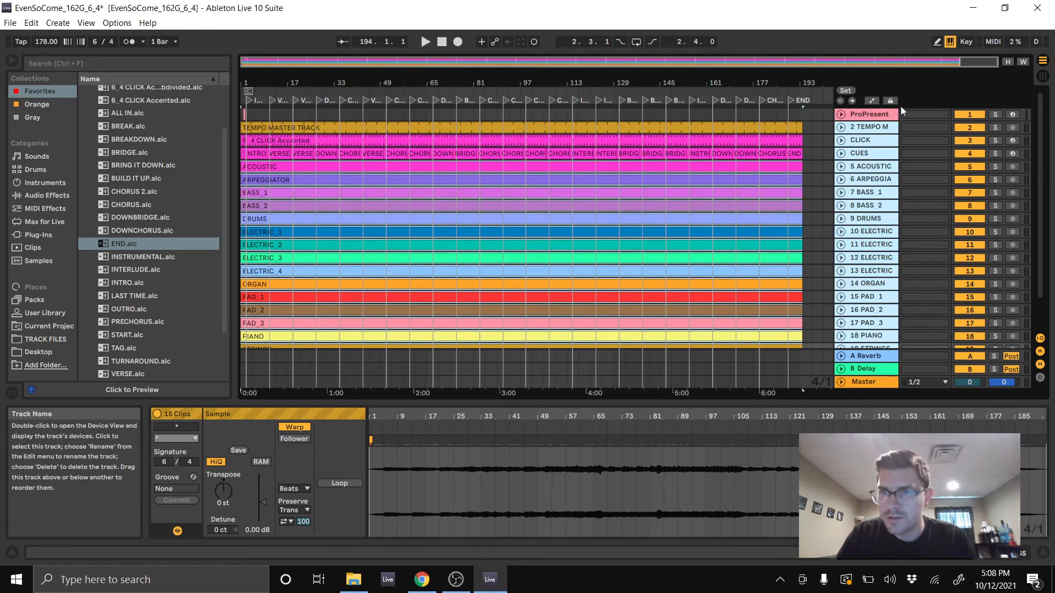
right_click(873, 137)
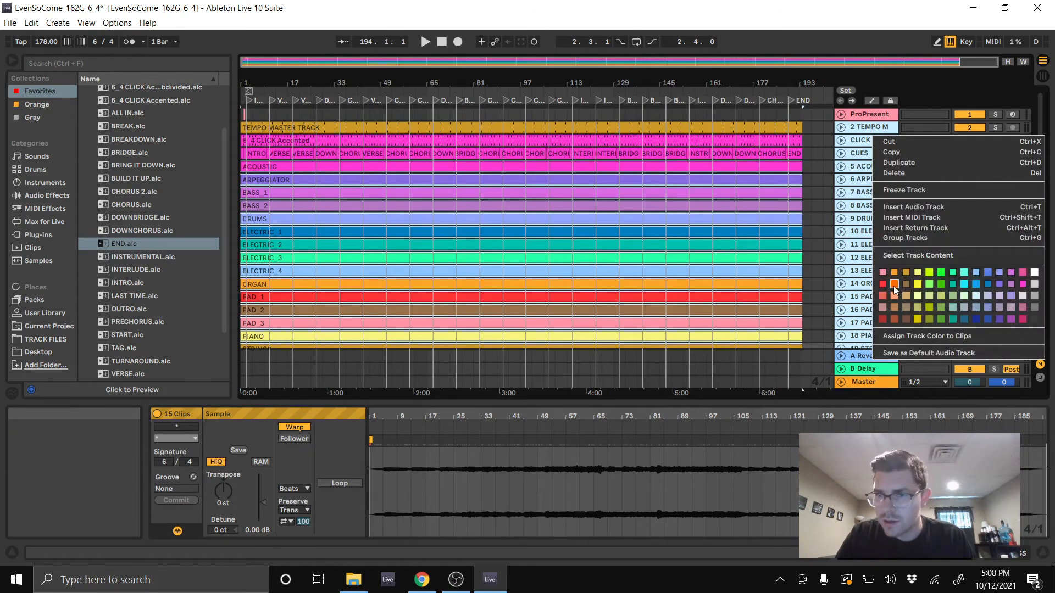
click(893, 285)
right_click(856, 140)
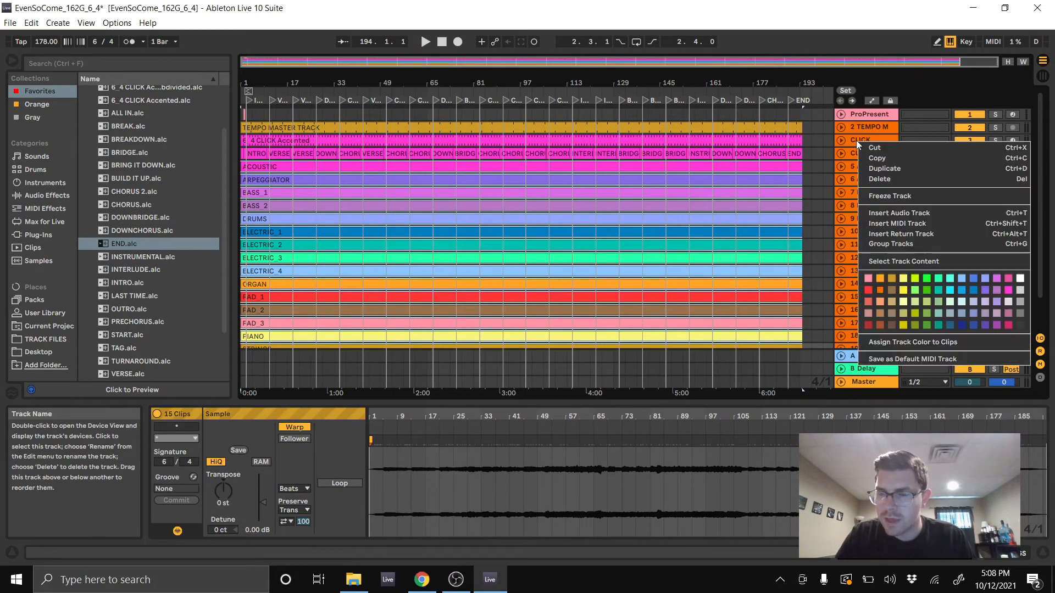
click(946, 343)
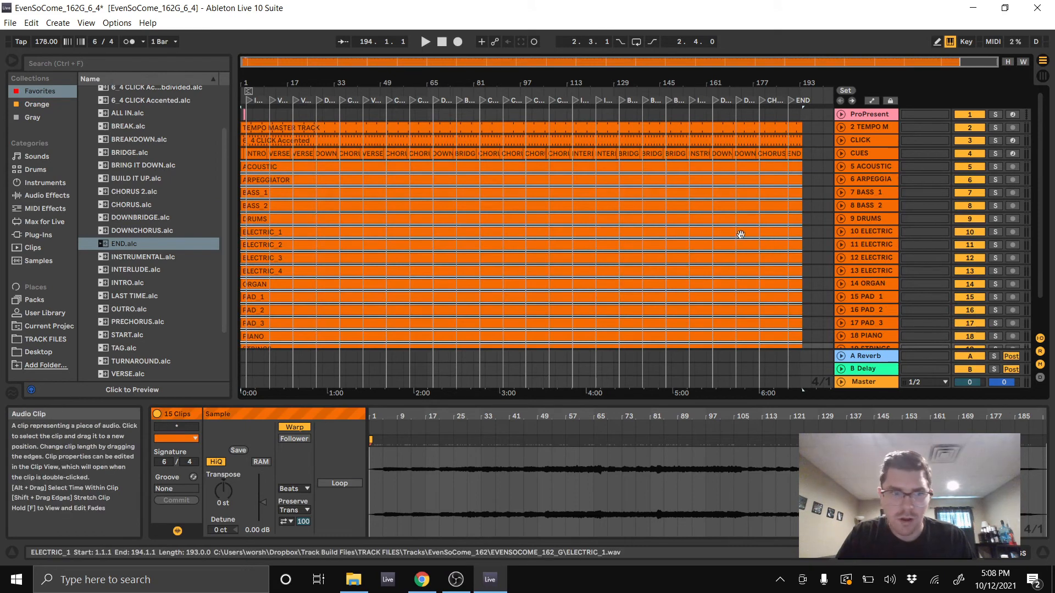
click(810, 193)
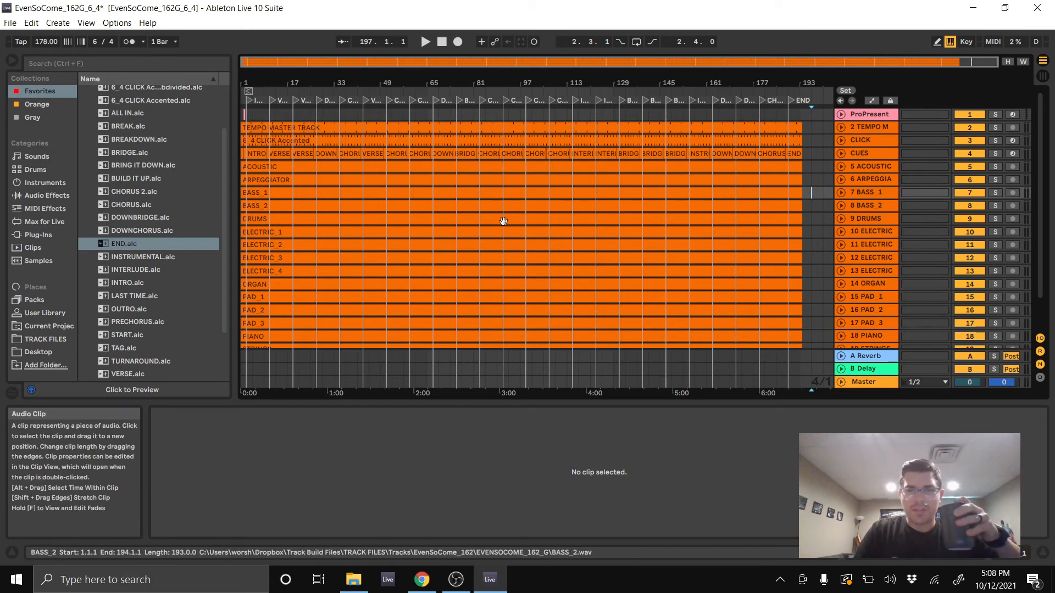
scroll(769, 247, down, 3)
scroll(775, 259, up, 3)
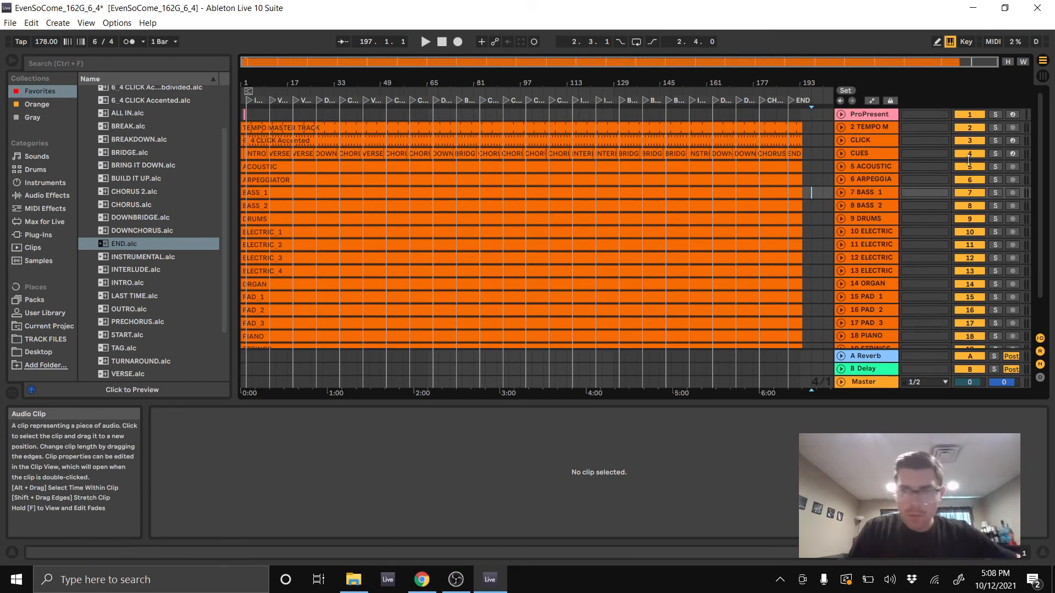
- Group the instrument tracks from ACOUSTIC through STRINGS
click(871, 168)
scroll(861, 301, down, 3)
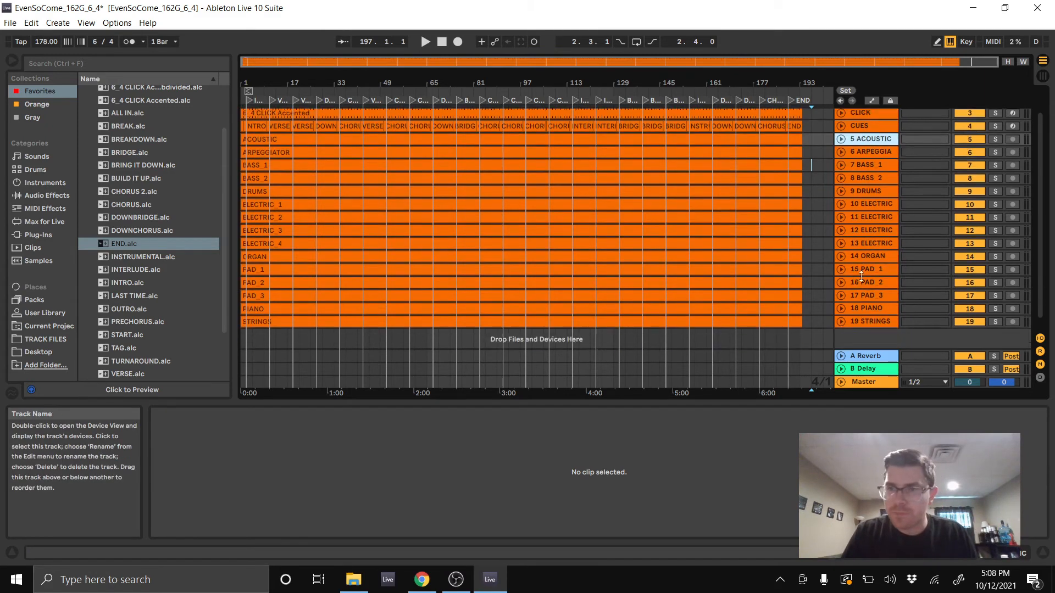
click(863, 314)
scroll(876, 226, up, 3)
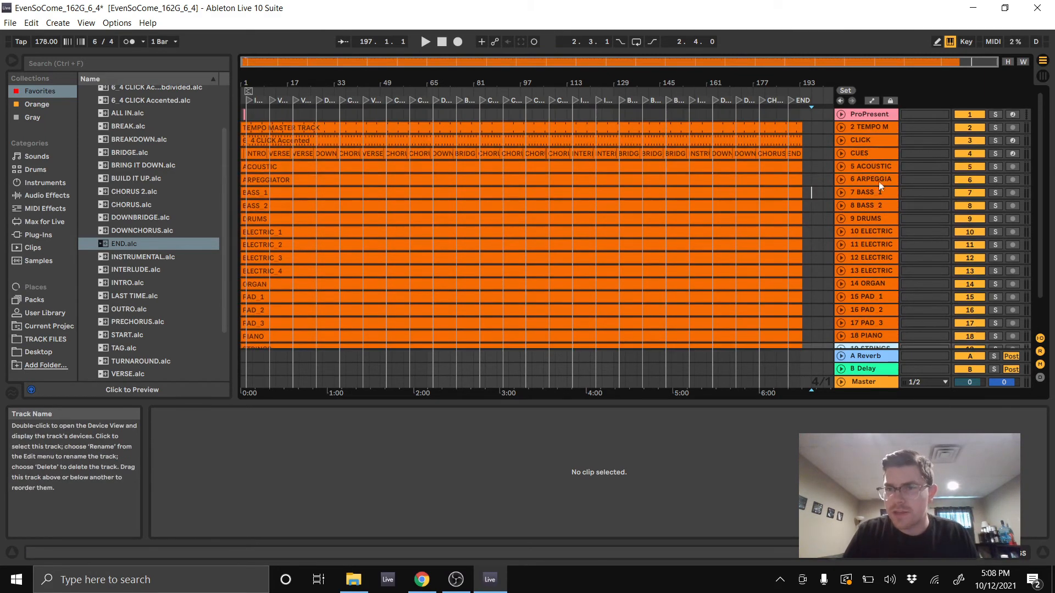
shift+click(873, 168)
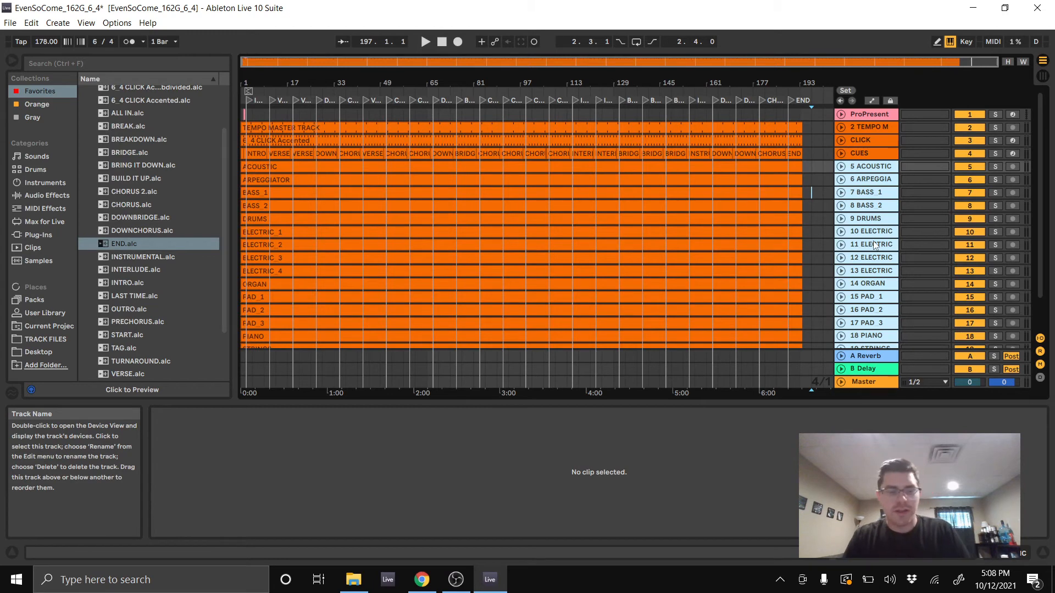
key(ctrl+g)
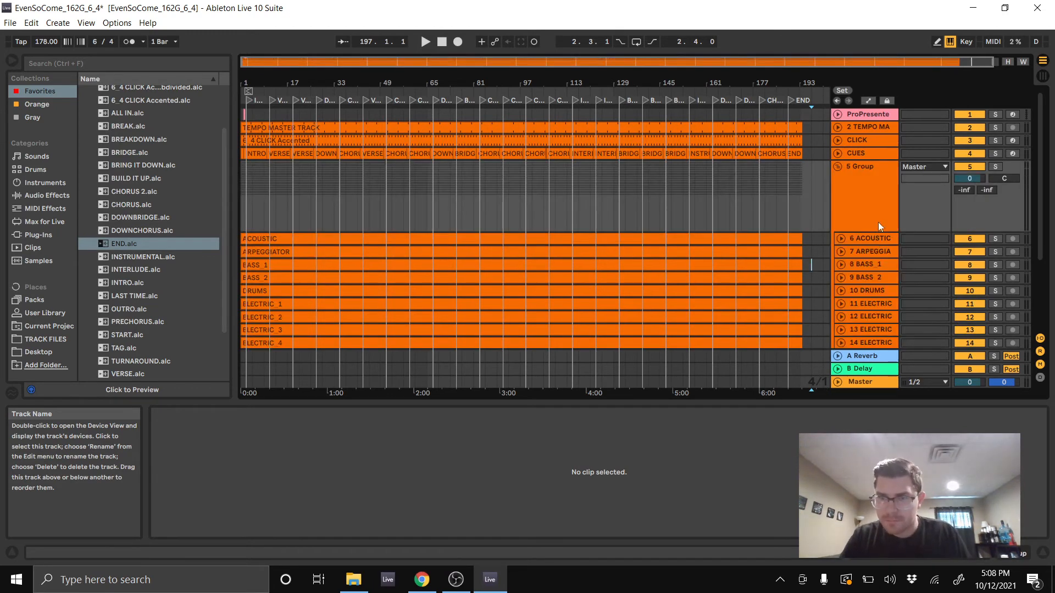
- Rename the new track group as EvenSoCome and fold it
right_click(861, 170)
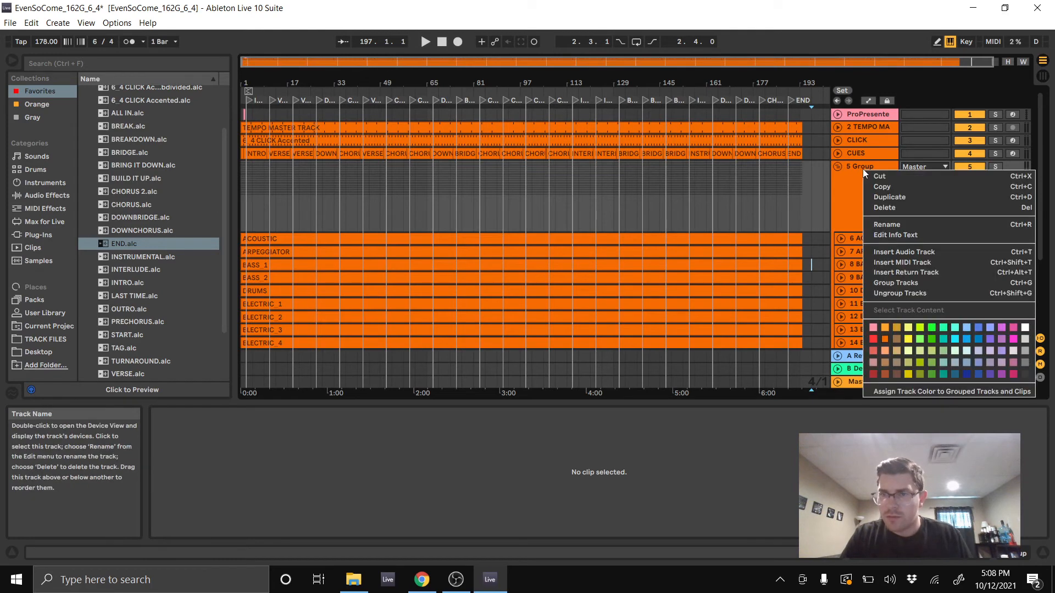
click(894, 225)
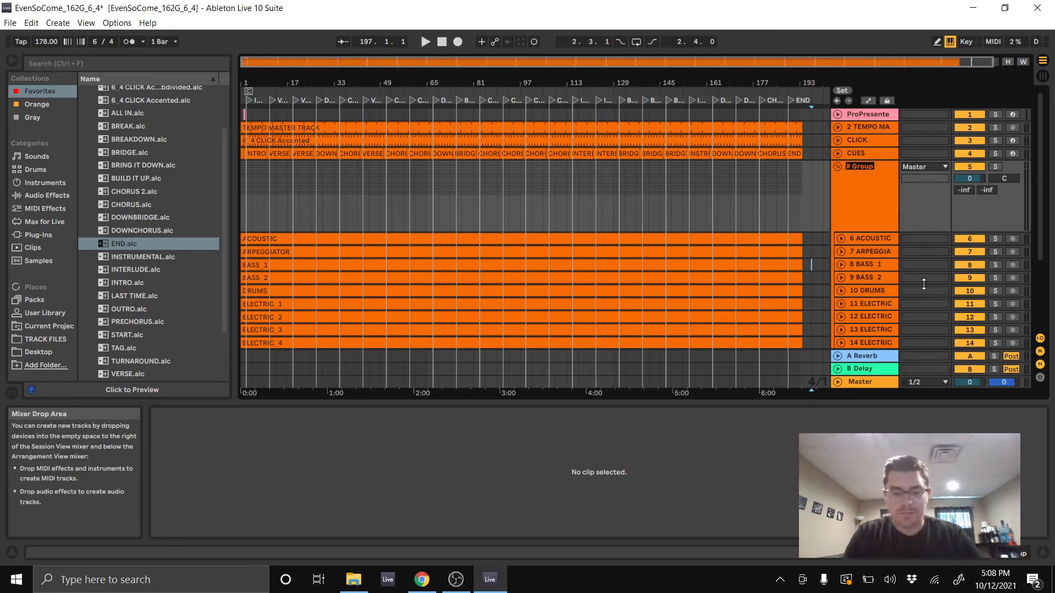
text(EvenSoCome)
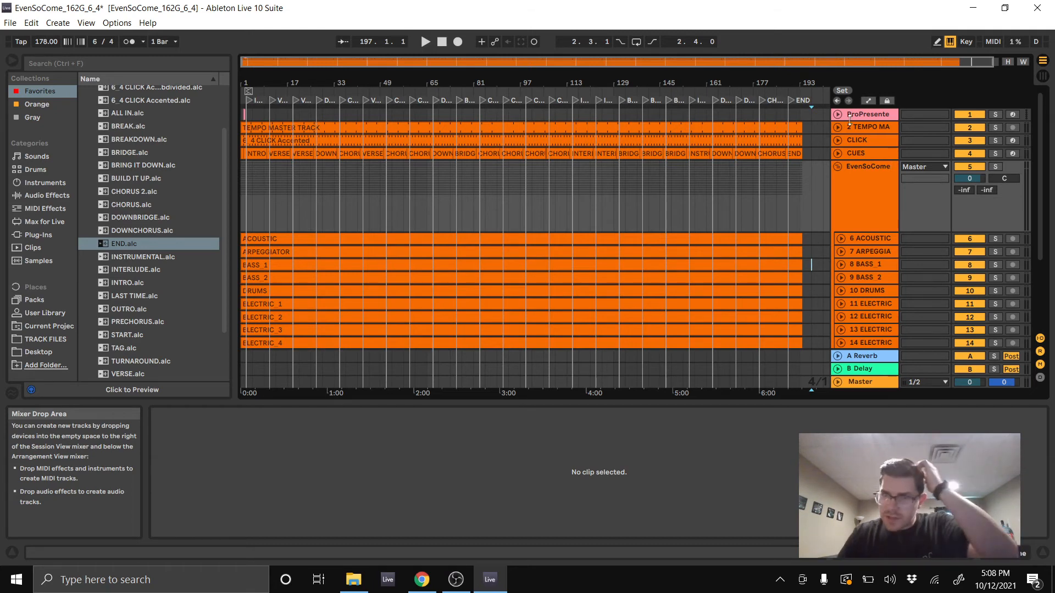
click(837, 166)
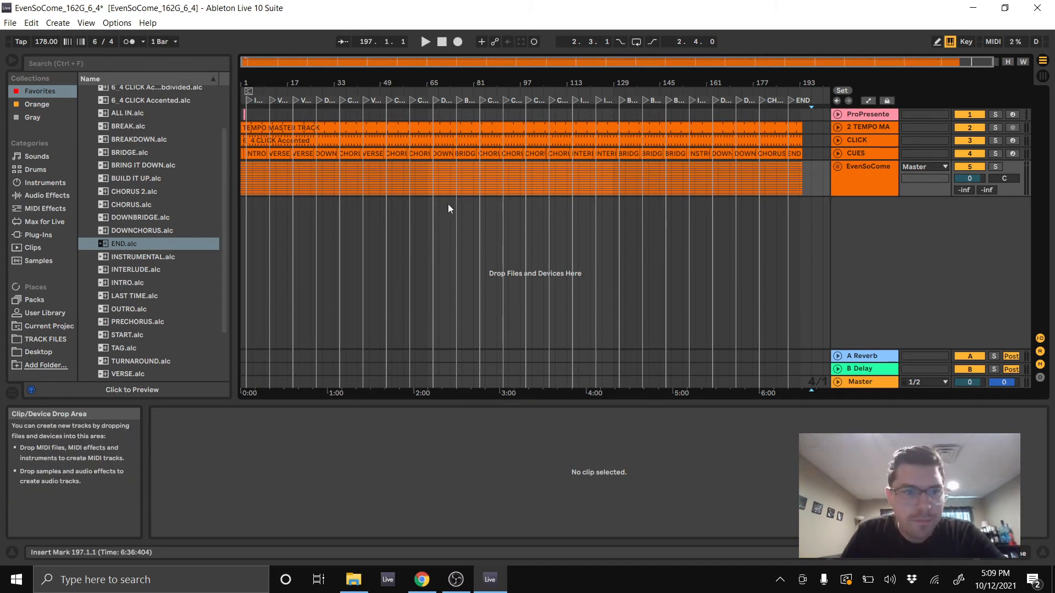
- Play the song to check the mixer levels, and try the EvenSoCome group's volume at -7.0 dB before resetting it to 0
click(865, 170)
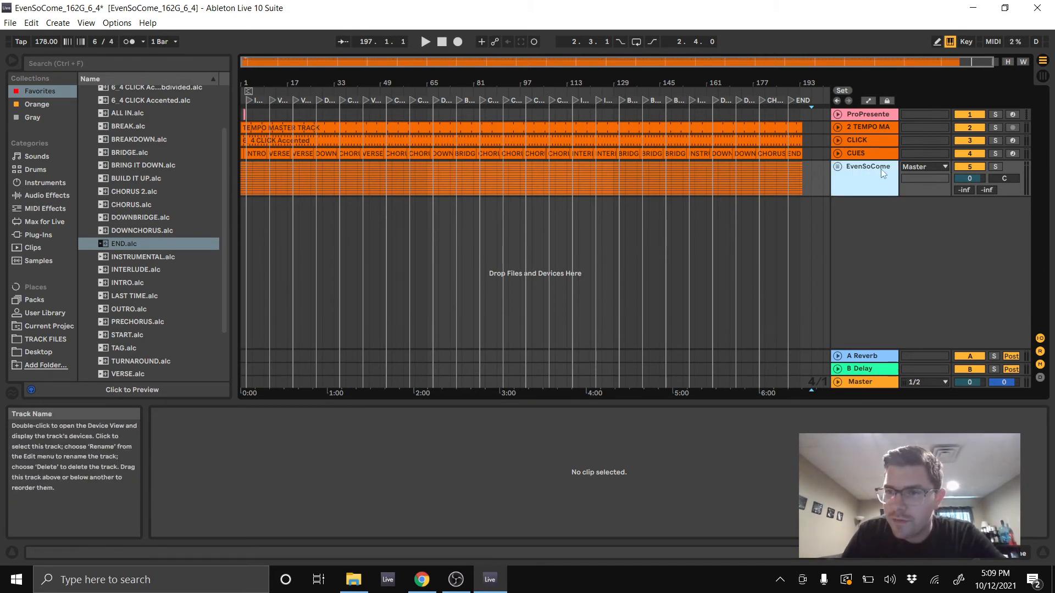
key(Tab)
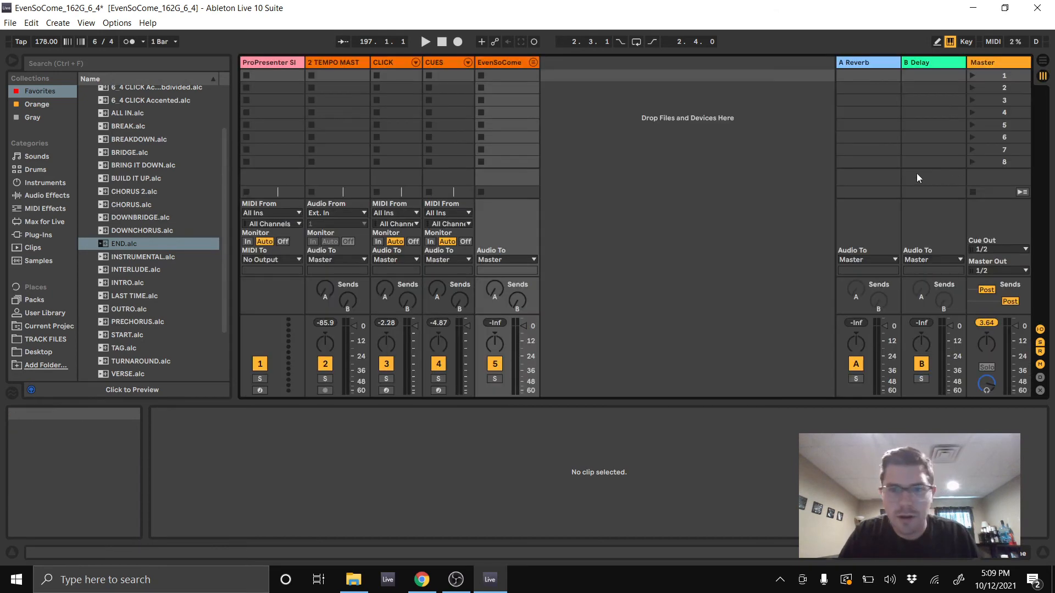
key(space)
key(Tab)
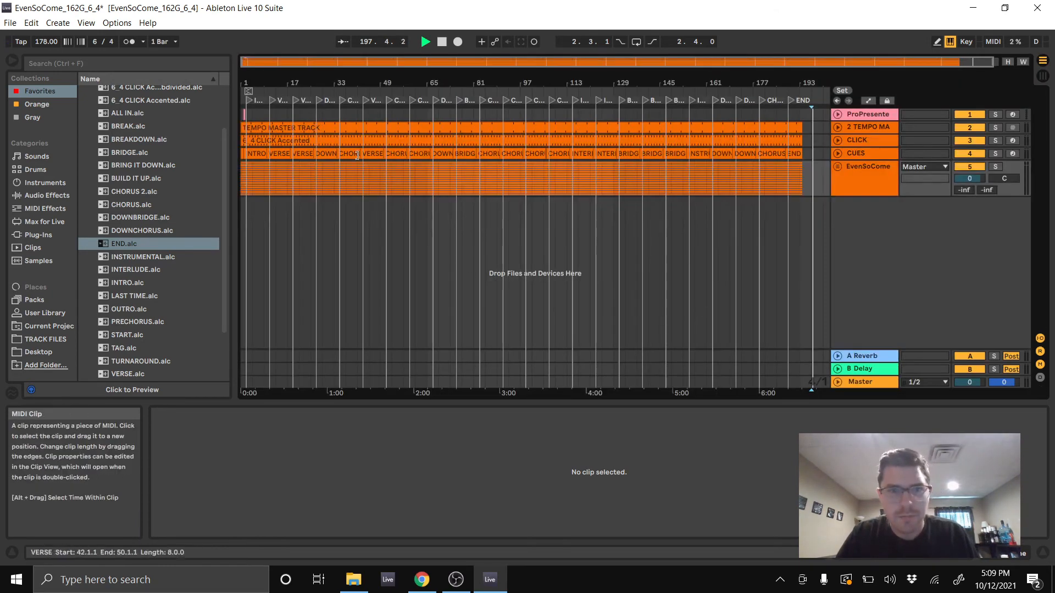
key(Tab)
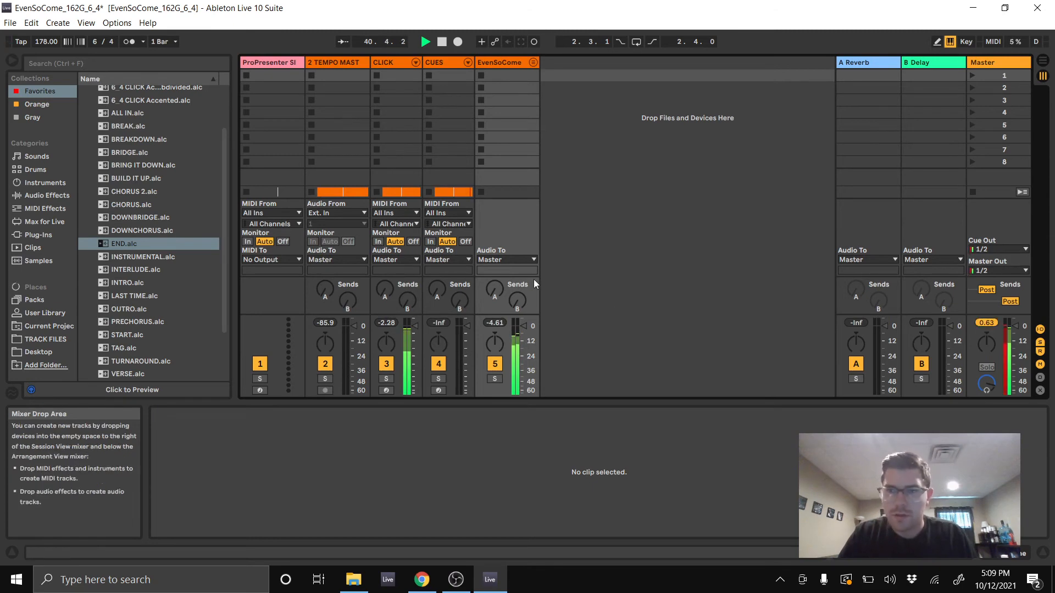
key(Tab)
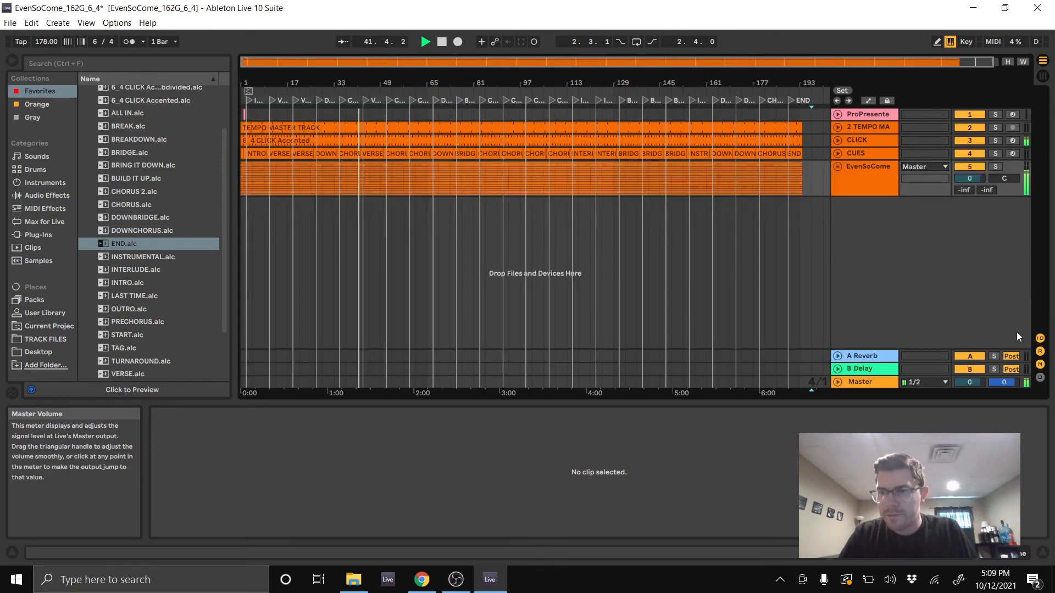
drag(973, 180, 973, 196)
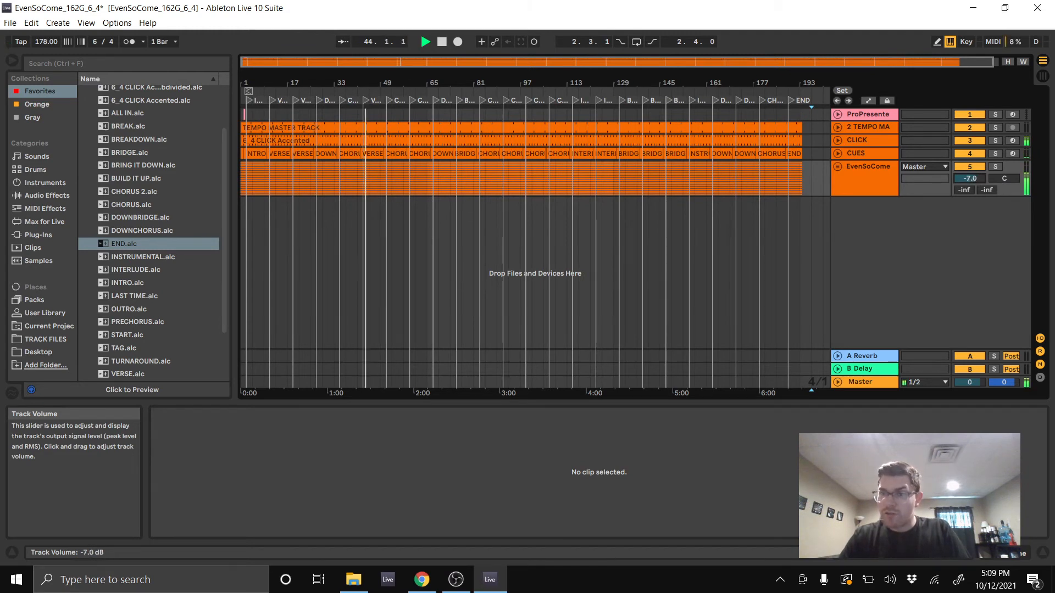
double_click(972, 178)
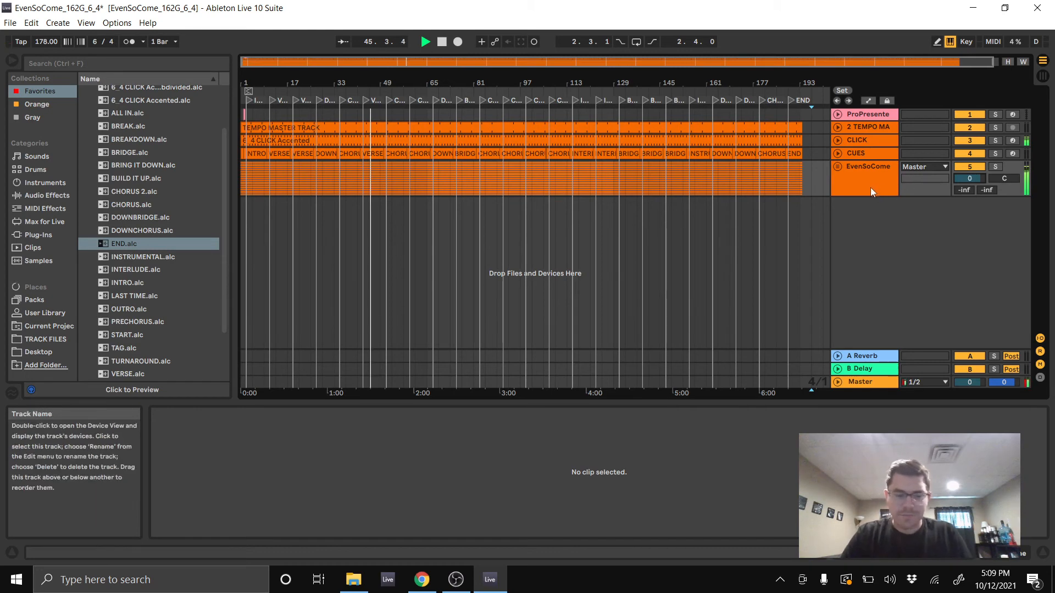
- Unfold the EvenSoCome group and toggle its ACOUSTIC clip between deactivated and active, leaving it active
click(838, 167)
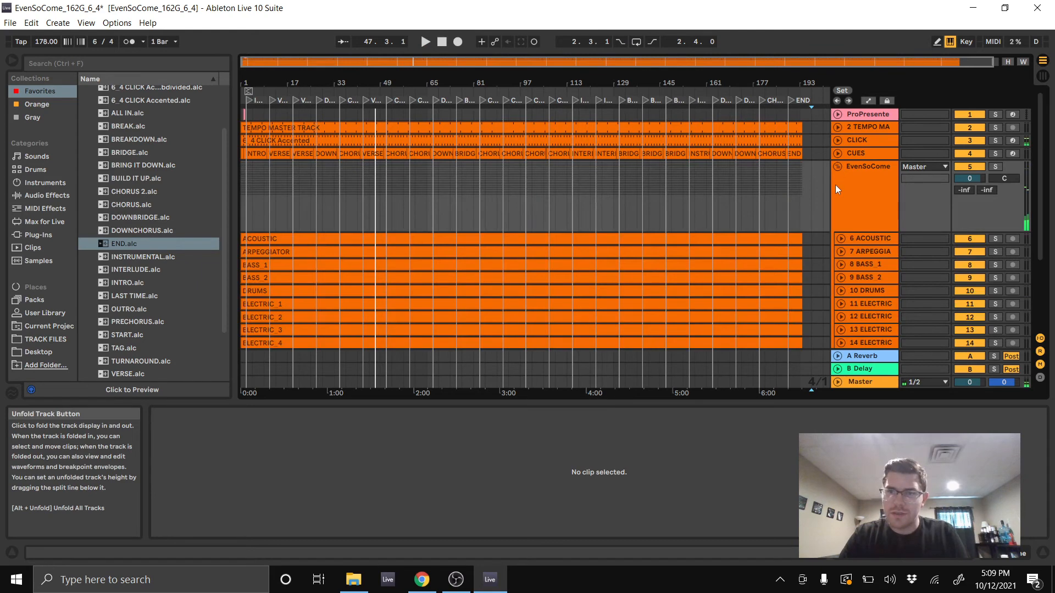
click(406, 241)
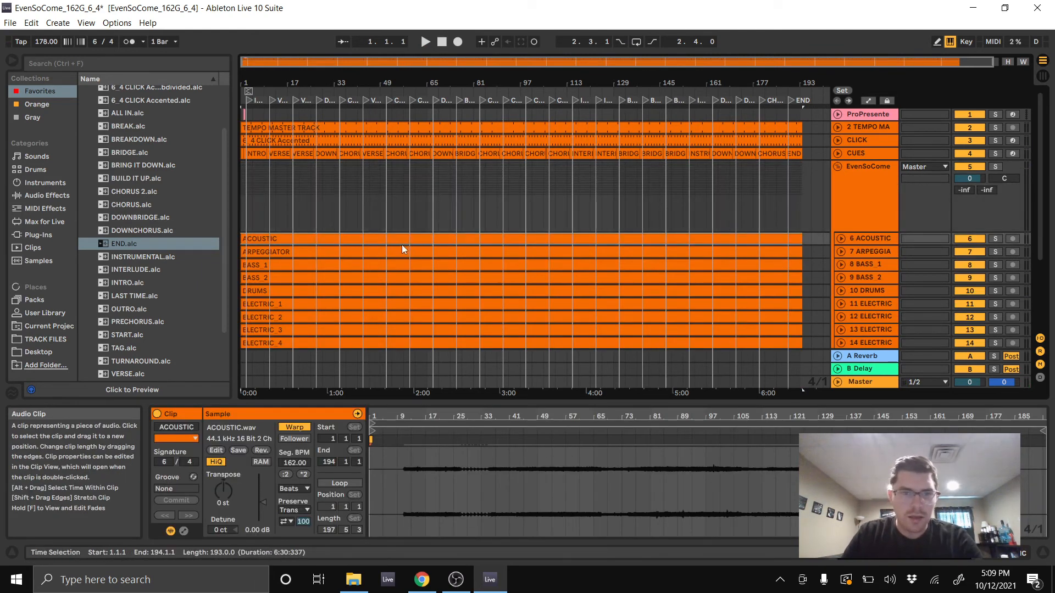
right_click(401, 242)
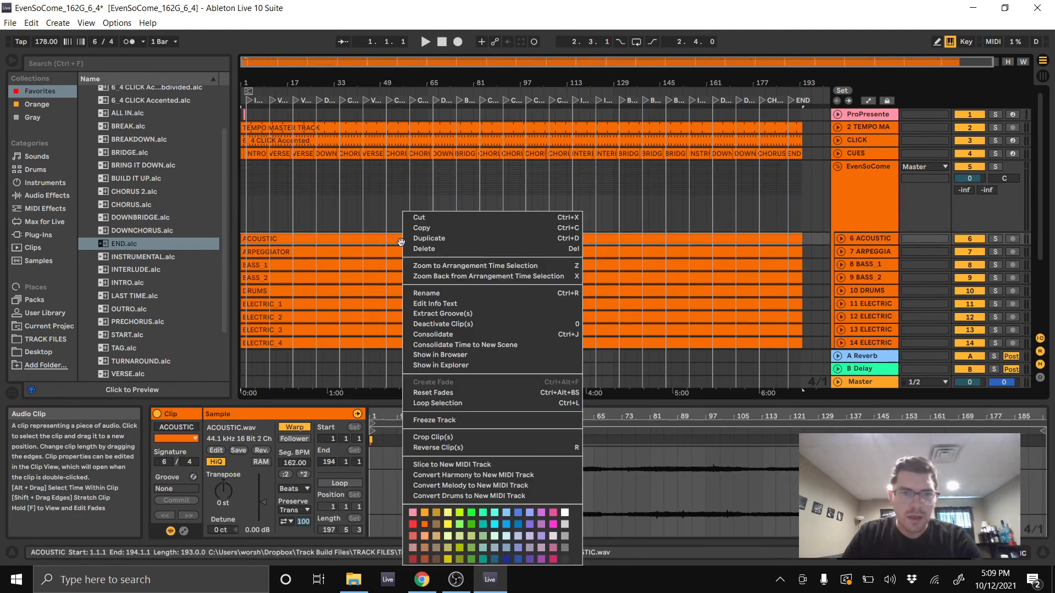
click(437, 324)
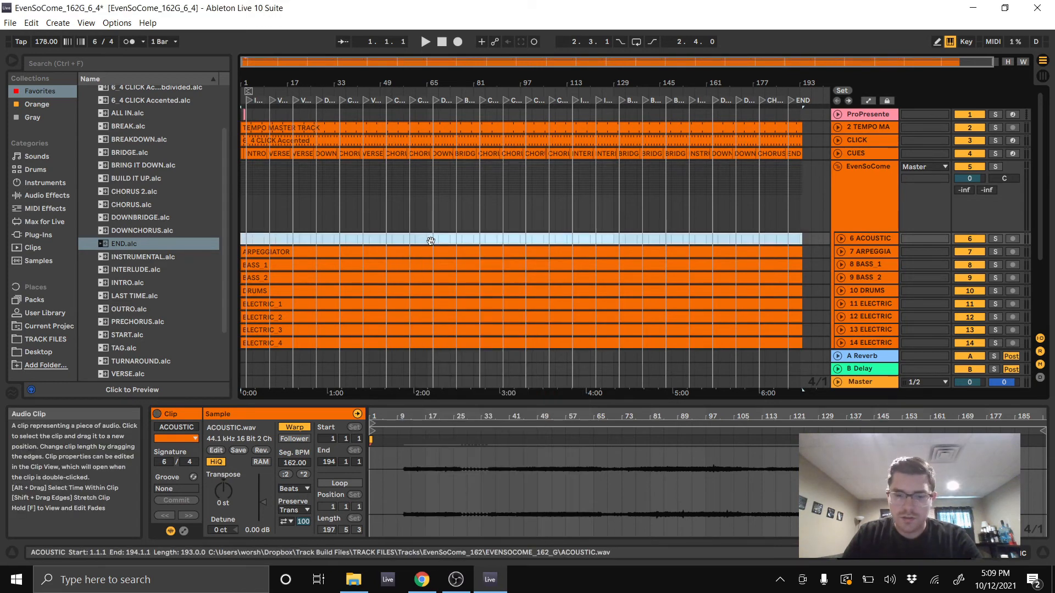
key(0)
key(0)
key(0)
key(0)
key(0)
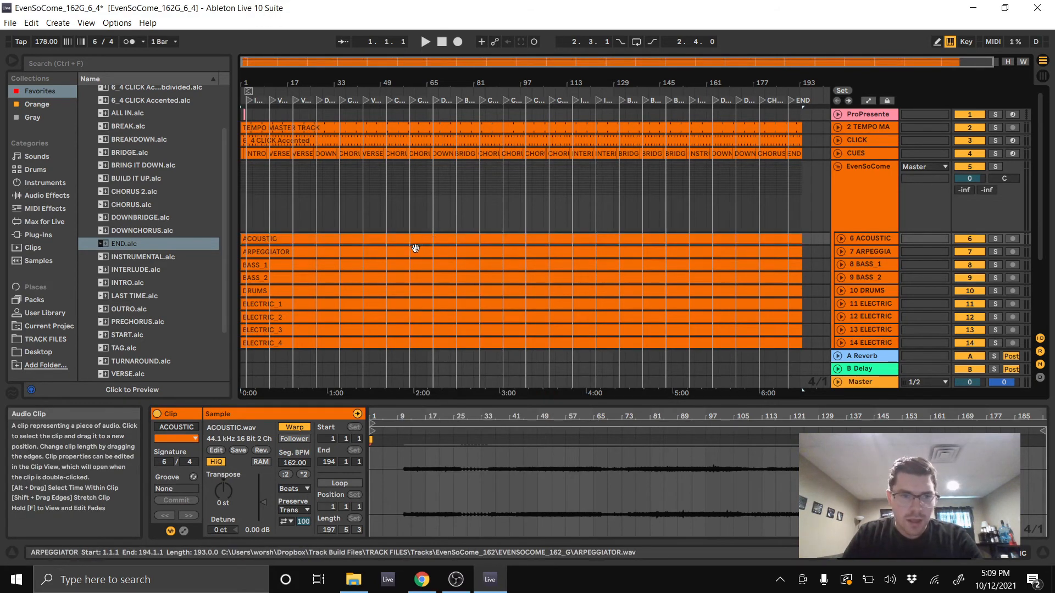
- Deactivate the DRUMS, ARPEGGIATOR and ACOUSTIC clips in the EvenSoCome group
scroll(385, 241, down, 5)
click(321, 220)
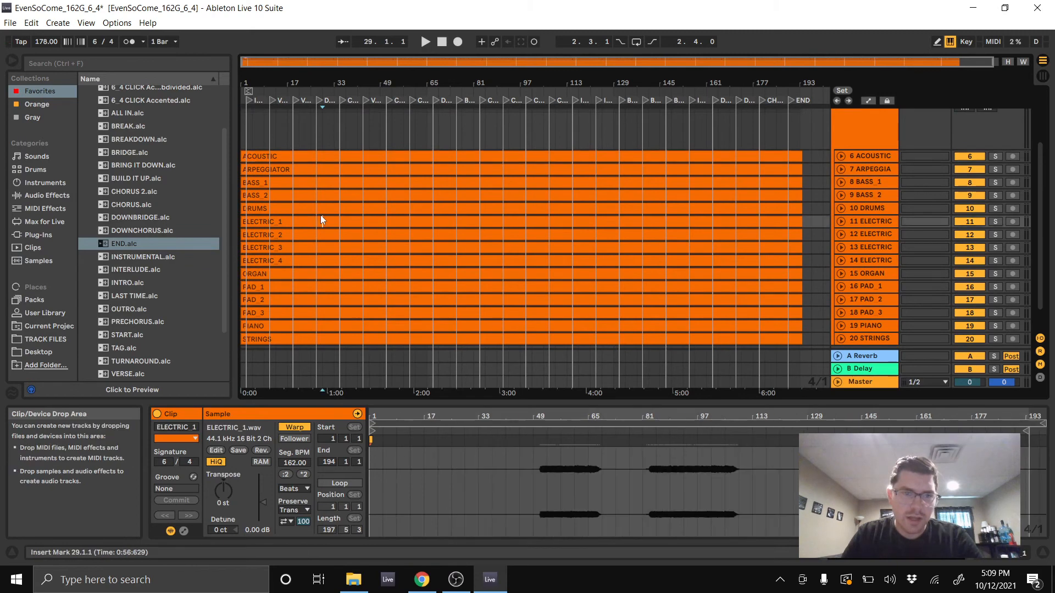
key(Up)
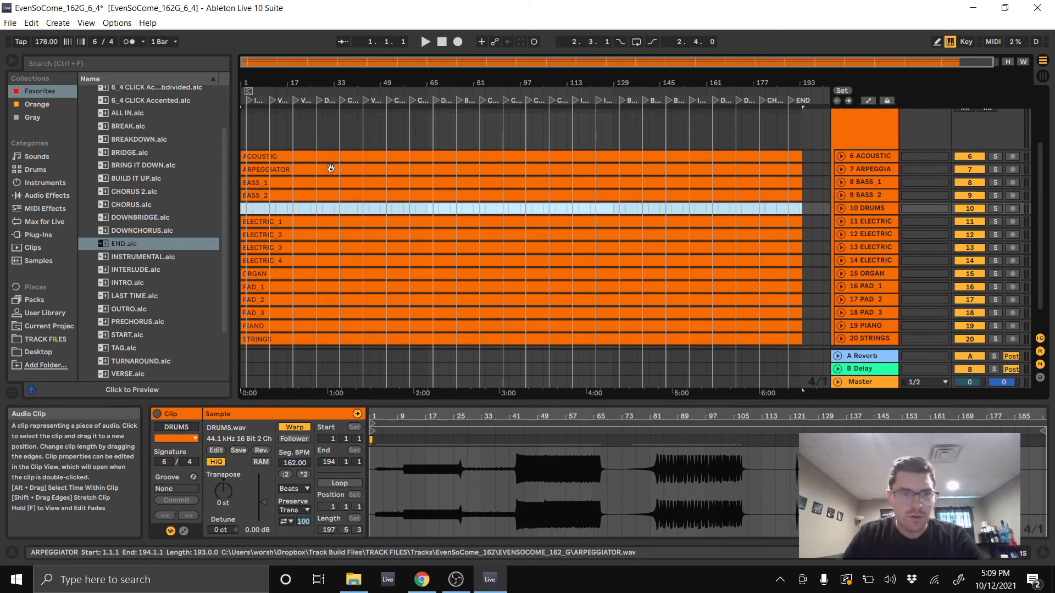
key(0)
click(329, 171)
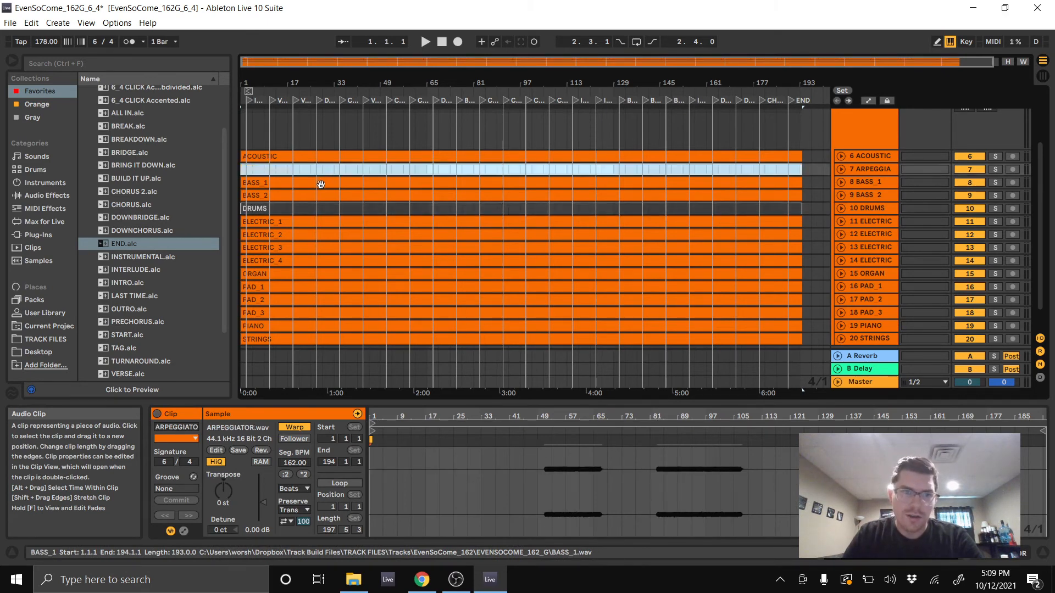
key(0)
click(334, 154)
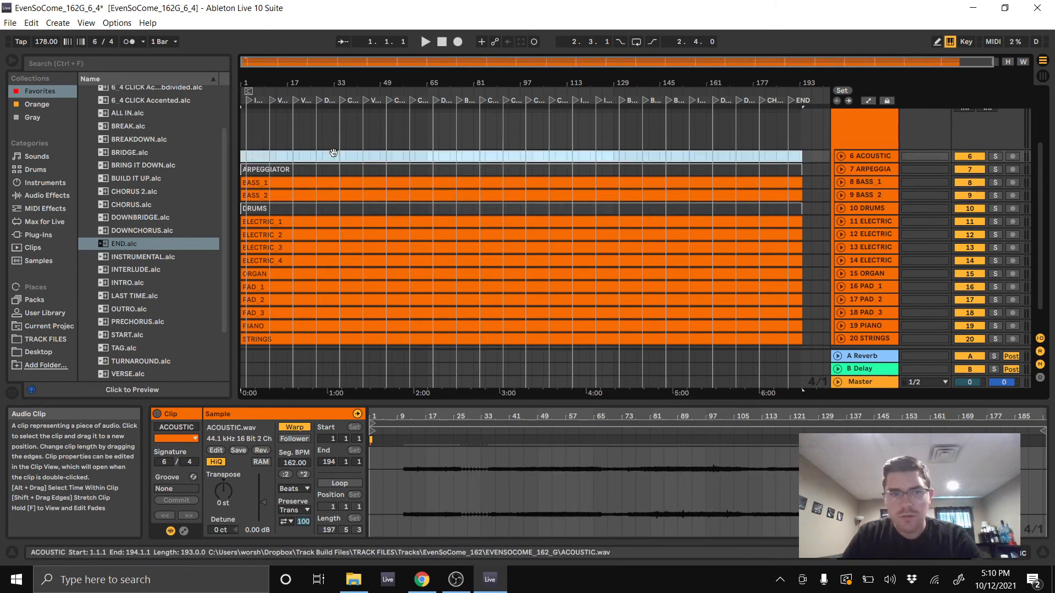
key(0)
- Deactivate the four electric guitar clips, ELECTRIC_1 through ELECTRIC_4
click(317, 223)
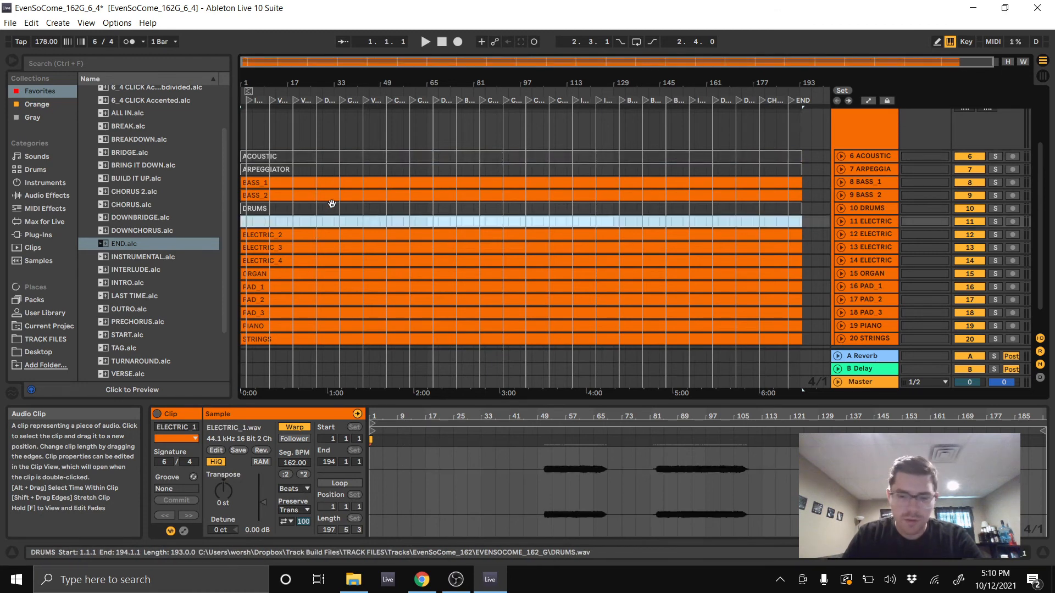
key(0)
key(Down)
key(0)
key(Down)
key(0)
key(Down)
key(0)
key(Down)
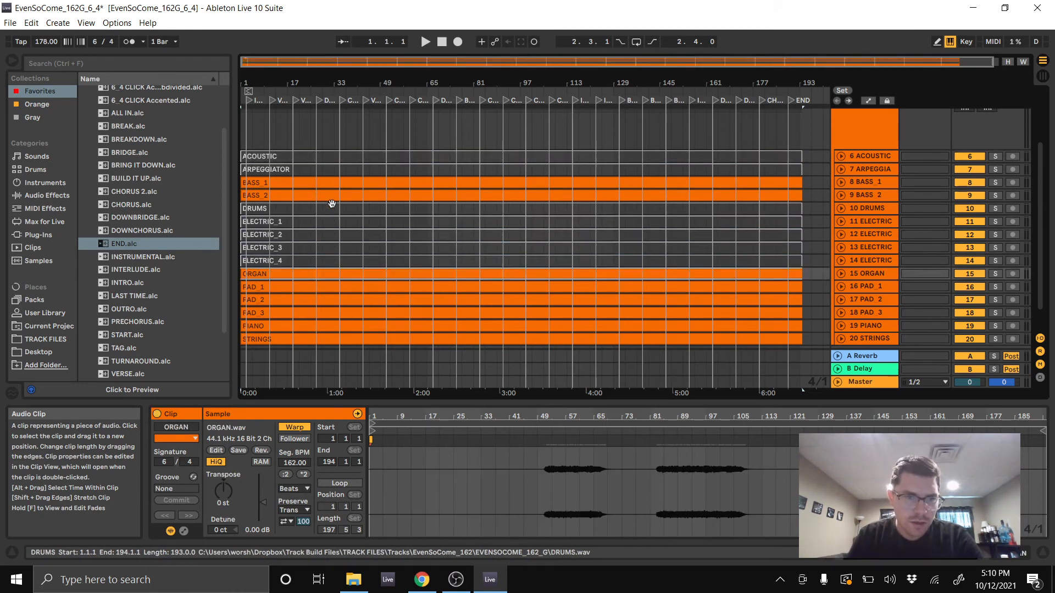
- Deactivate the PIANO clip, keeping the ORGAN, PAD and STRINGS clips active
key(Down)
key(Down)
key(Down)
key(Down)
key(Down)
key(Down)
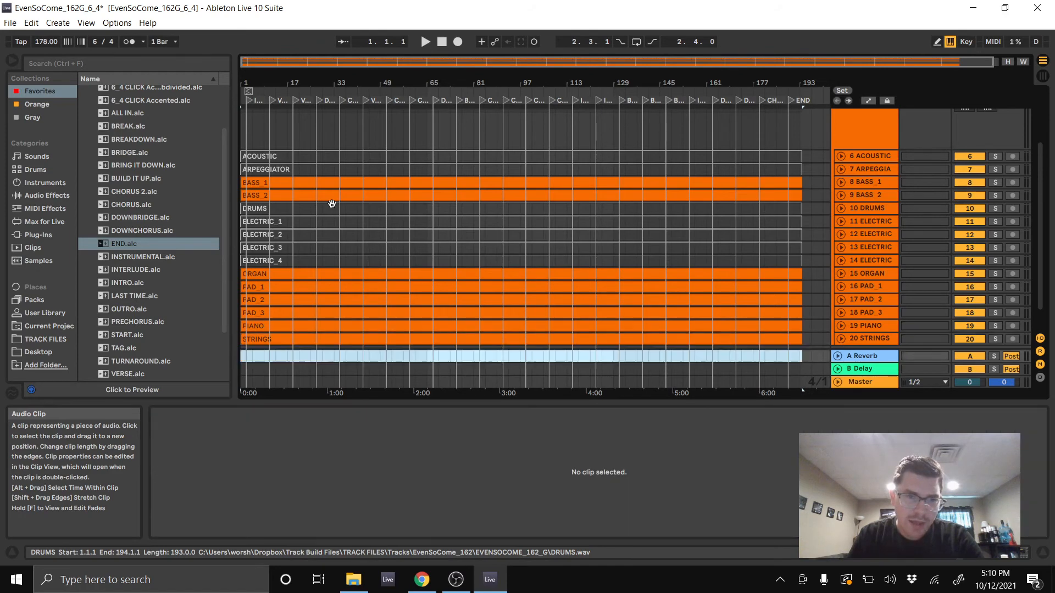
key(Up)
key(Up)
key(0)
key(Down)
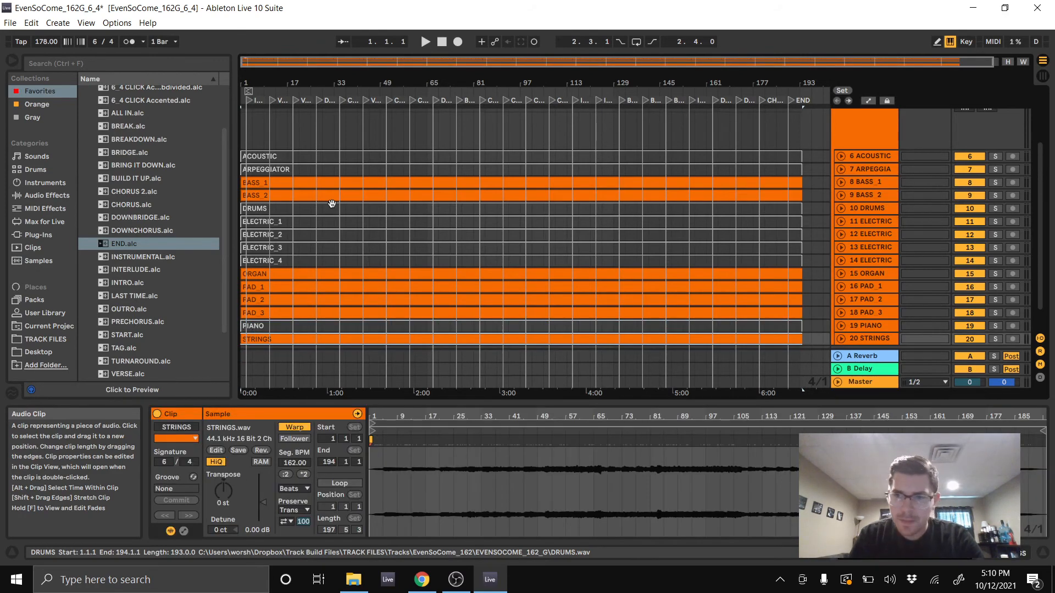
- Fold the EvenSoCome group and save the Live Set
key(Up)
key(Up)
key(Up)
key(Up)
key(Up)
key(Up)
key(Up)
key(Up)
key(Up)
key(Up)
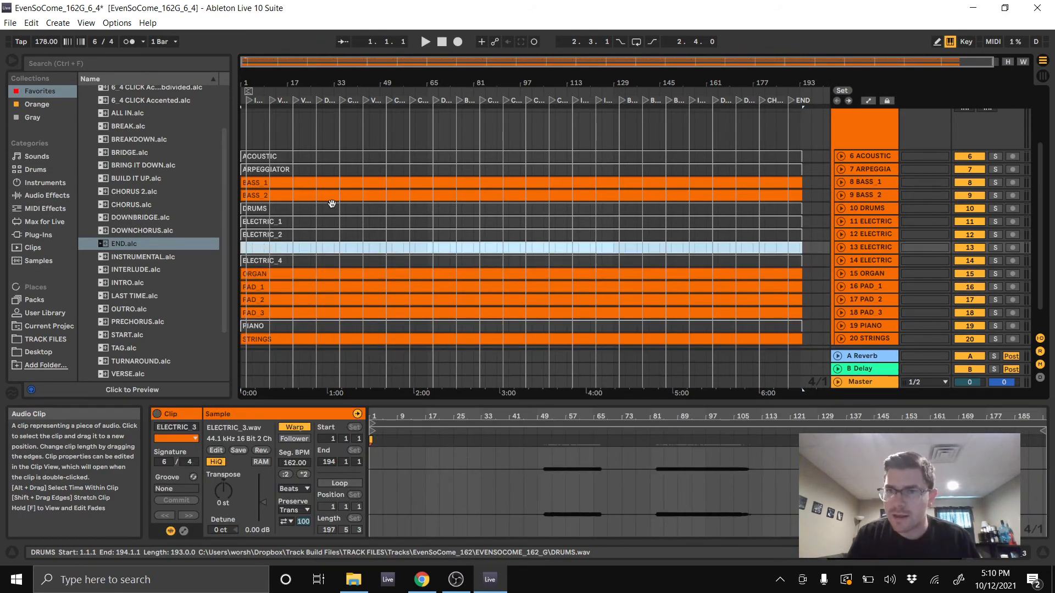
key(Up)
key(Up)
key(Up)
key(Up)
key(Up)
key(Up)
key(Up)
key(Up)
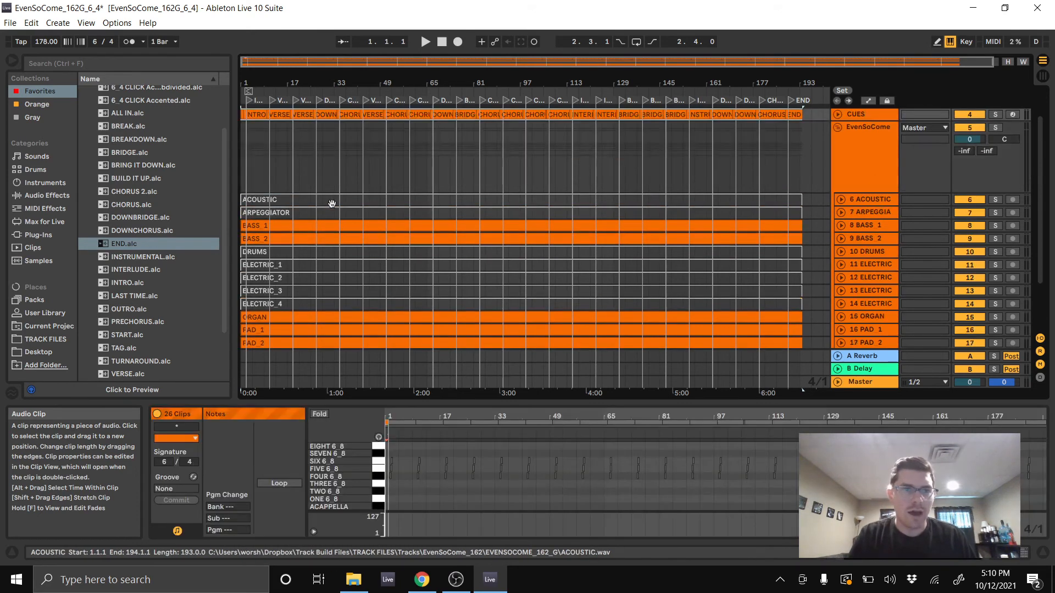
key(Up)
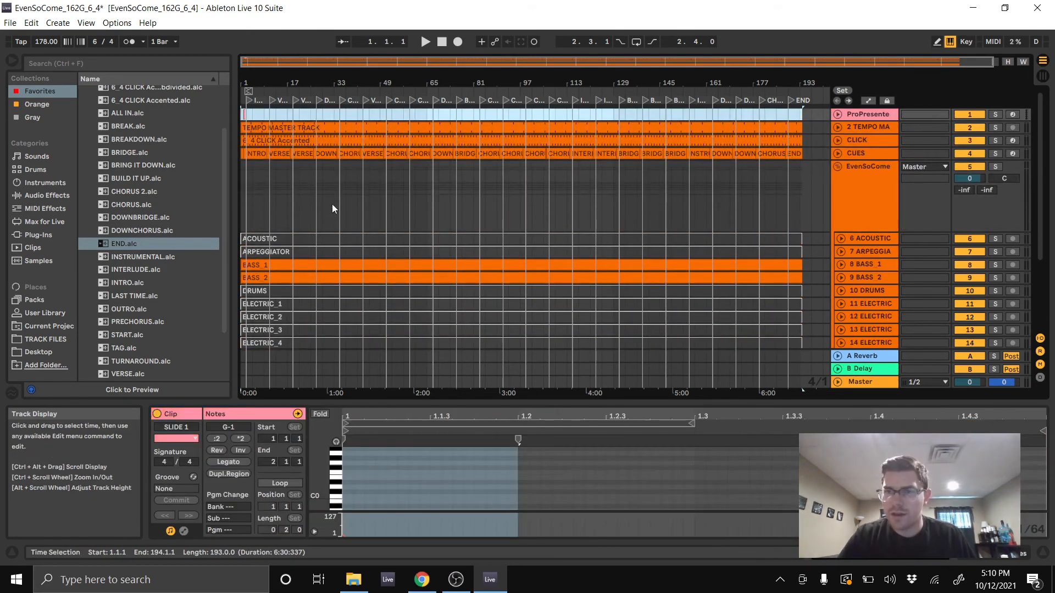
click(838, 166)
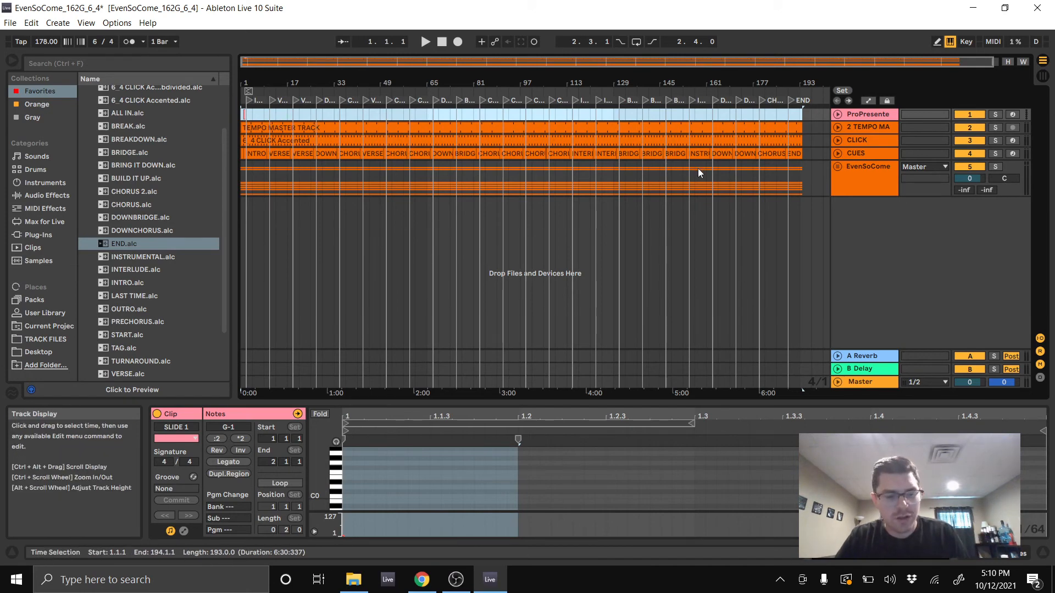
click(10, 23)
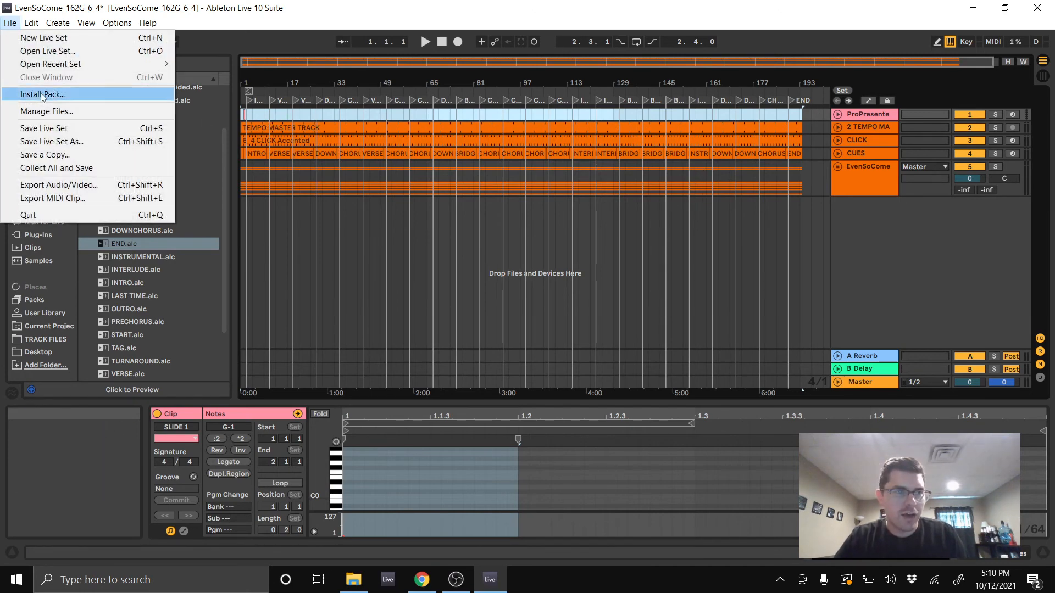
click(62, 129)
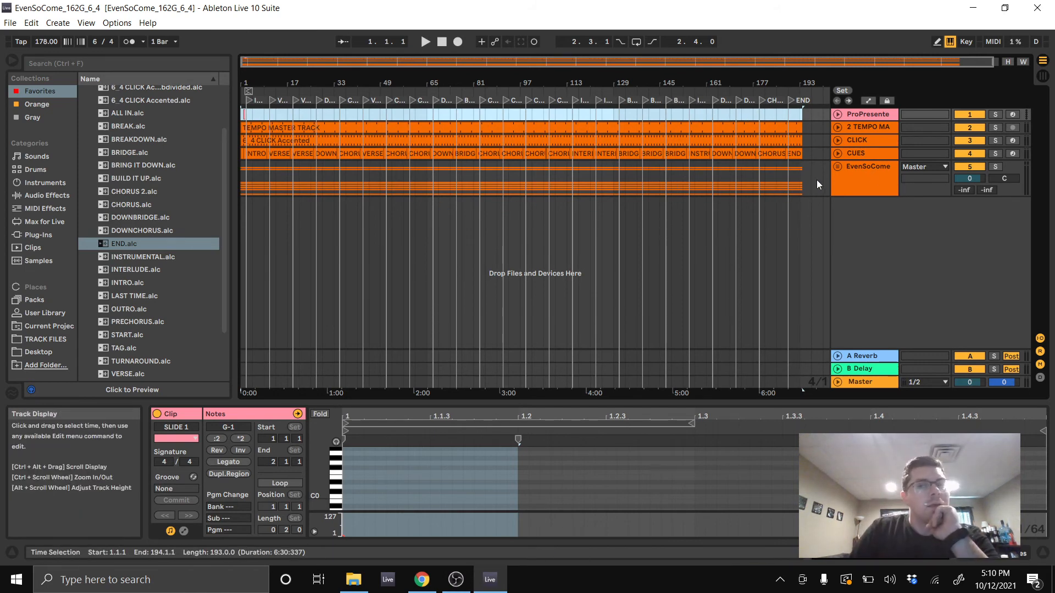
- Unfold the EvenSoCome group and select its ACOUSTIC clip
click(838, 167)
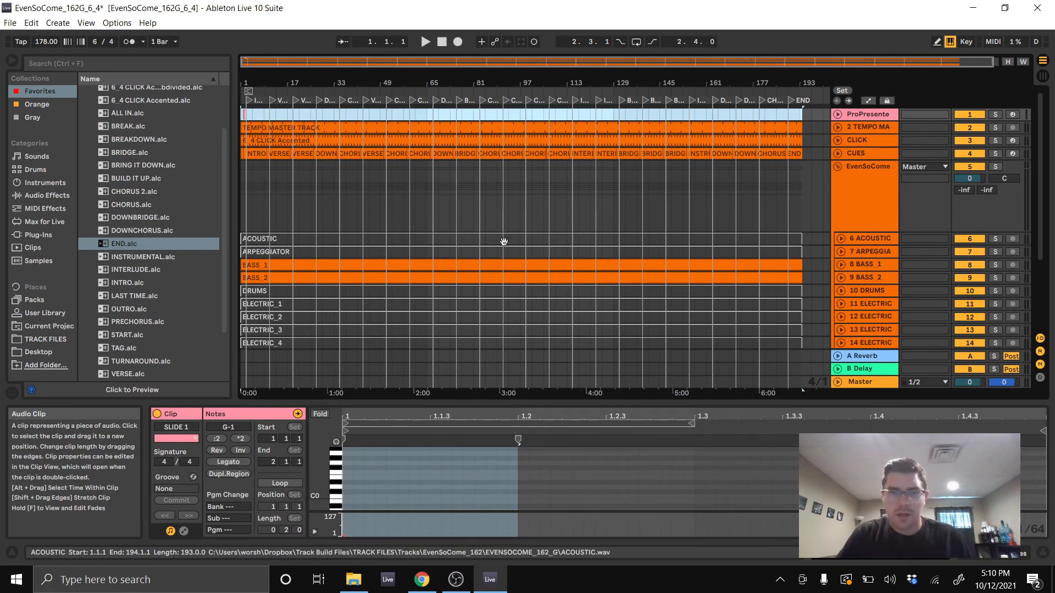
scroll(415, 240, down, 3)
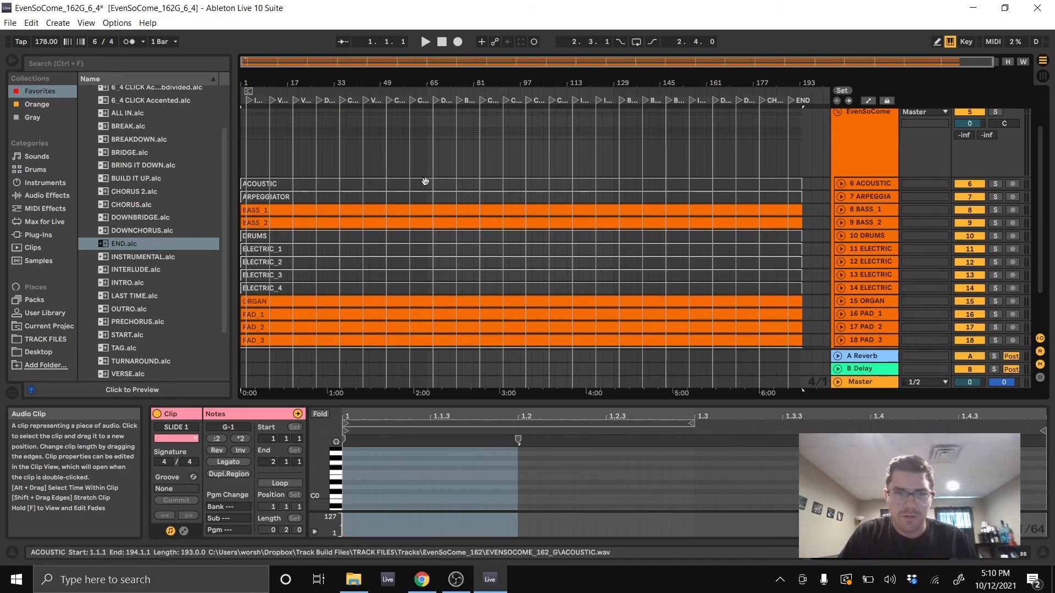
click(424, 185)
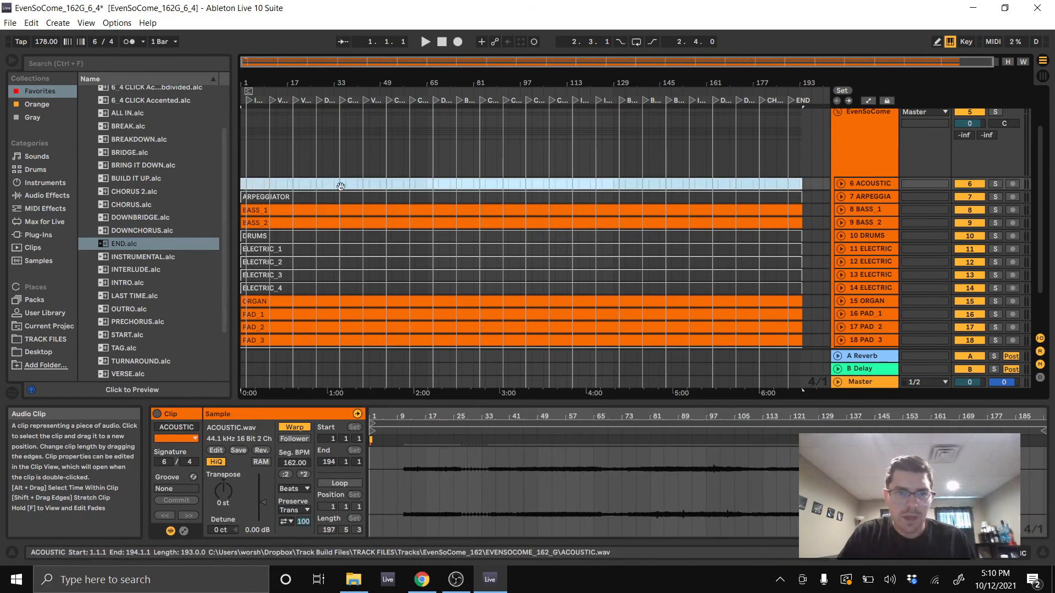
click(306, 197)
click(323, 185)
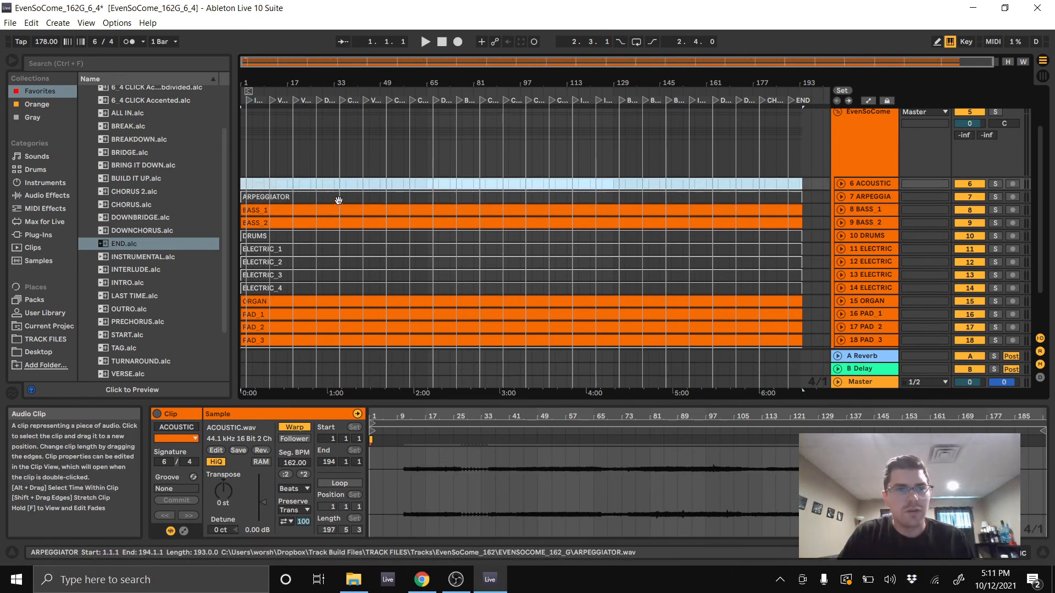
click(337, 198)
click(344, 186)
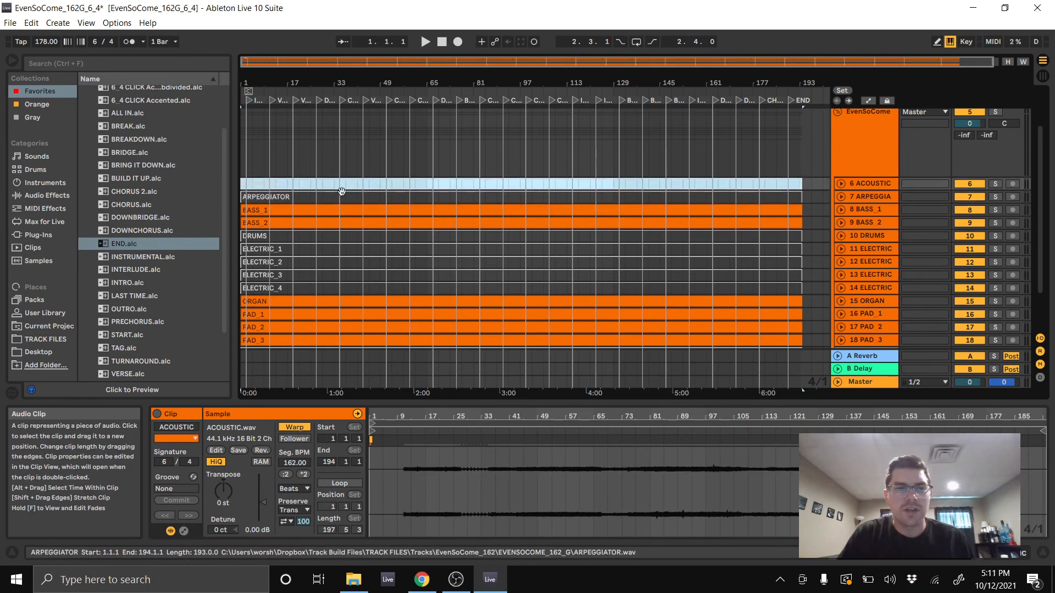
- Add every other stem clip except DRUMS to the selection and set the selected clips' transposition to 3 st
shift+click(340, 196)
shift+click(337, 211)
shift+click(341, 223)
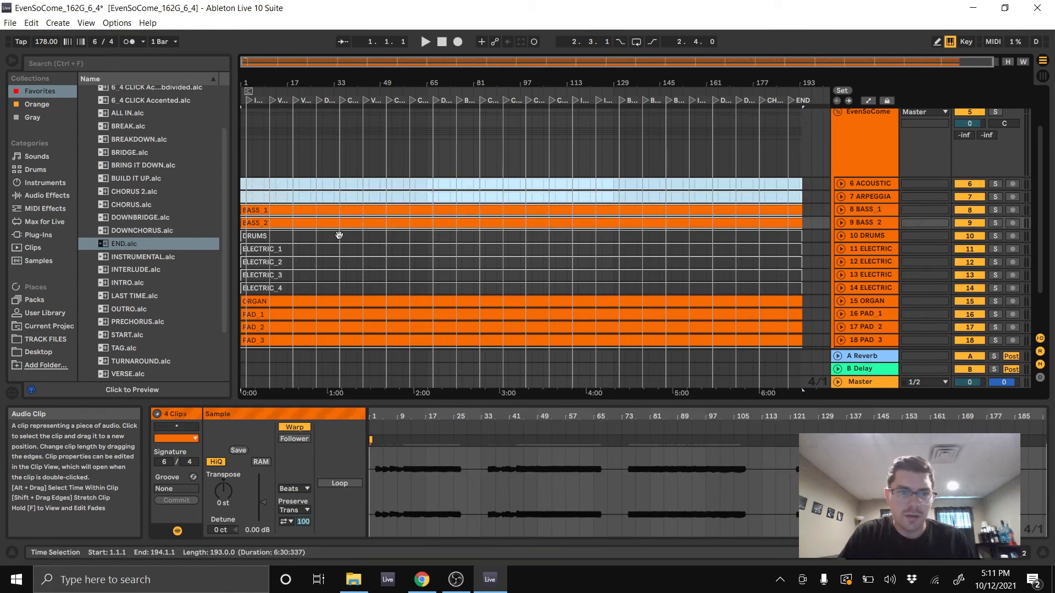
shift+click(319, 251)
shift+click(320, 263)
shift+click(322, 276)
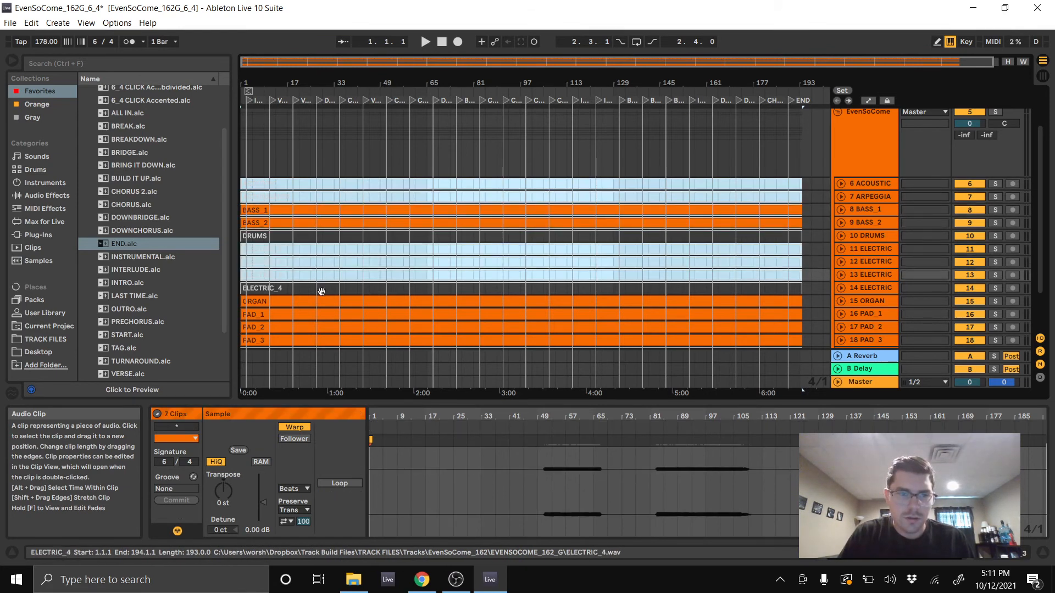
shift+click(324, 291)
ctrl+click(296, 324)
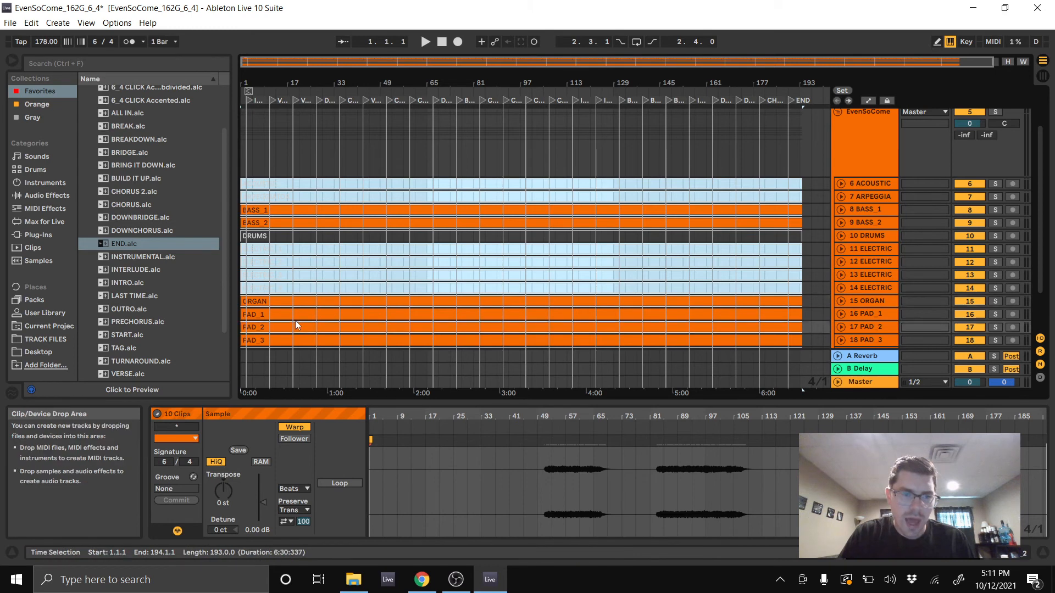
ctrl+click(295, 314)
scroll(295, 303, down, 2)
ctrl+click(279, 286)
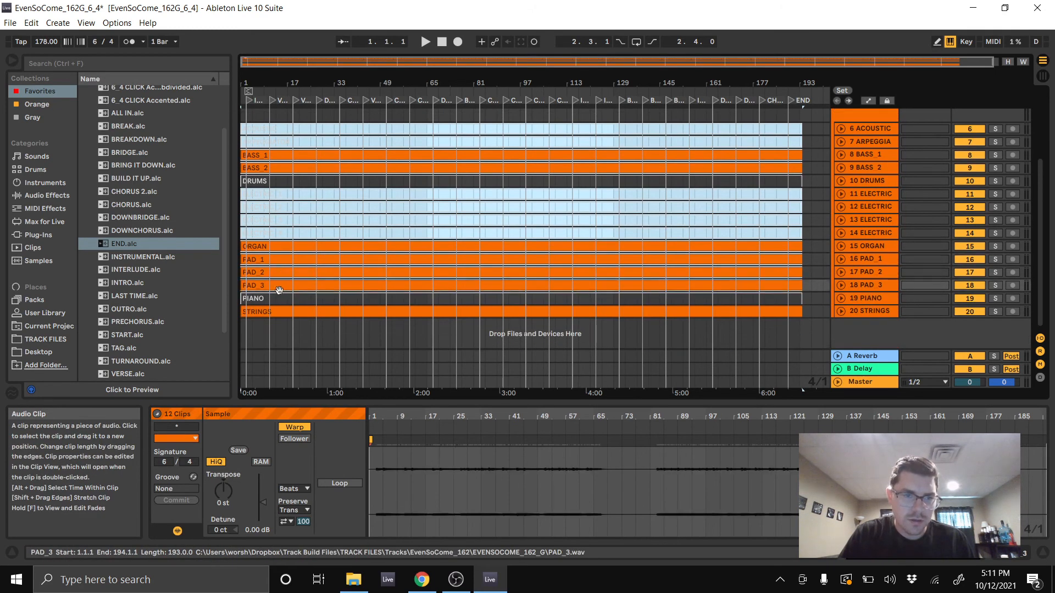
ctrl+click(280, 299)
ctrl+click(284, 311)
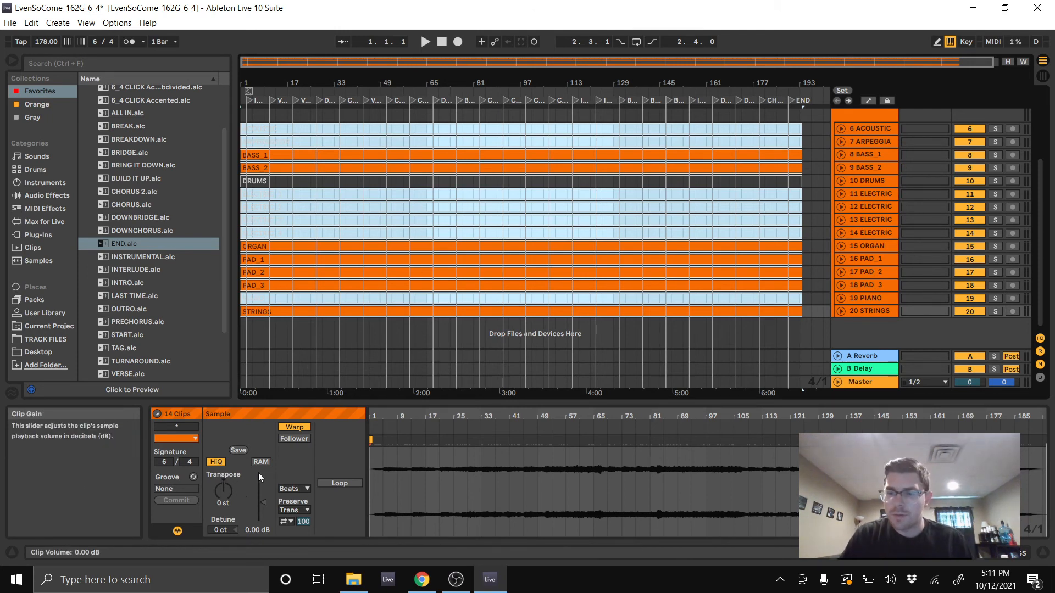
click(222, 496)
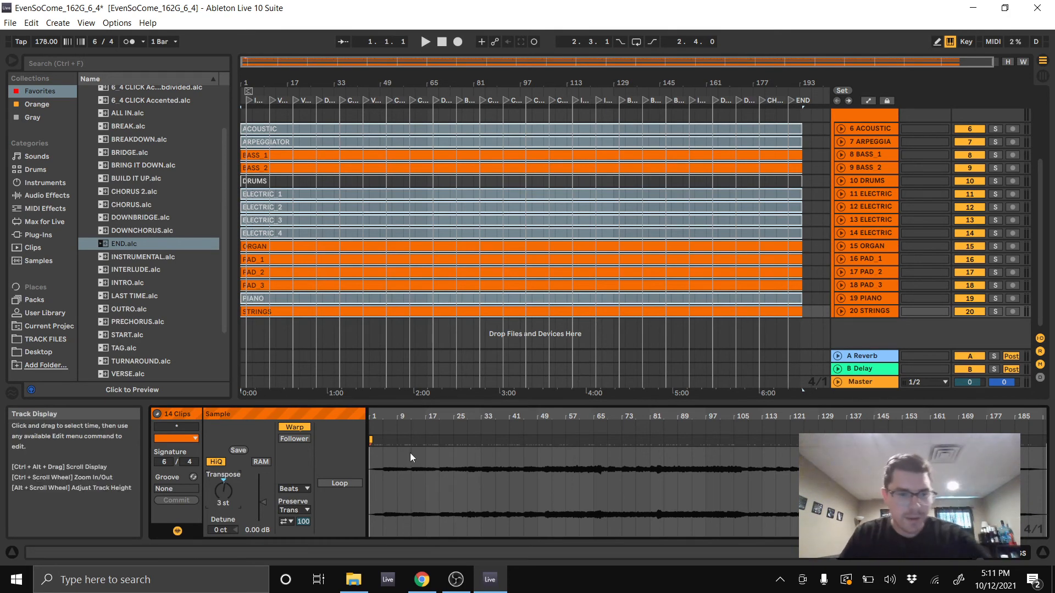
- Play the song from around bar 30 and check the transposed stems in the EvenSoCome group
key(ctrl+a)
scroll(471, 292, up, 5)
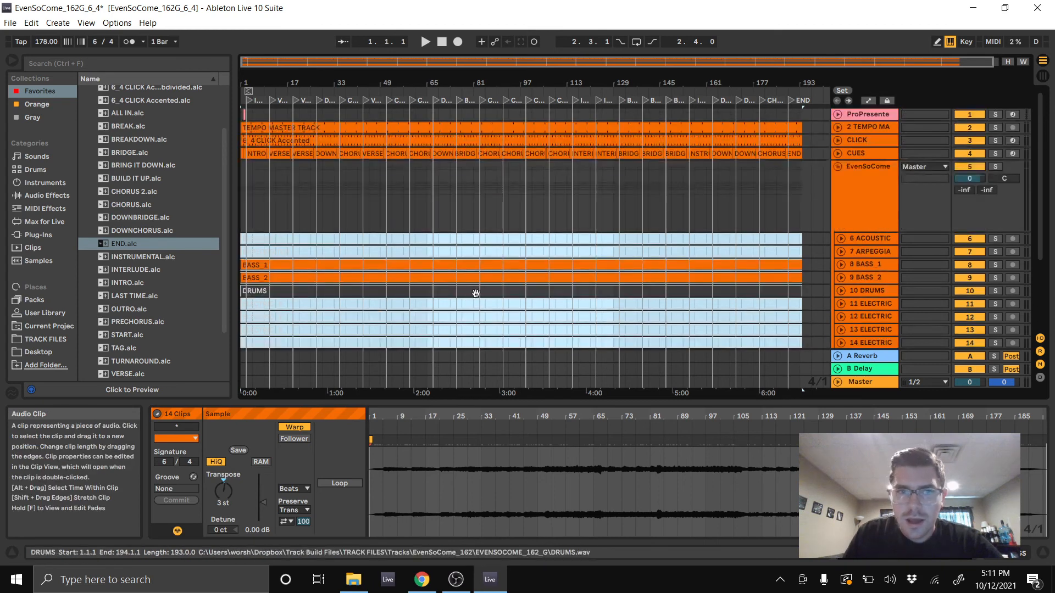
scroll(476, 289, down, 5)
scroll(415, 230, up, 5)
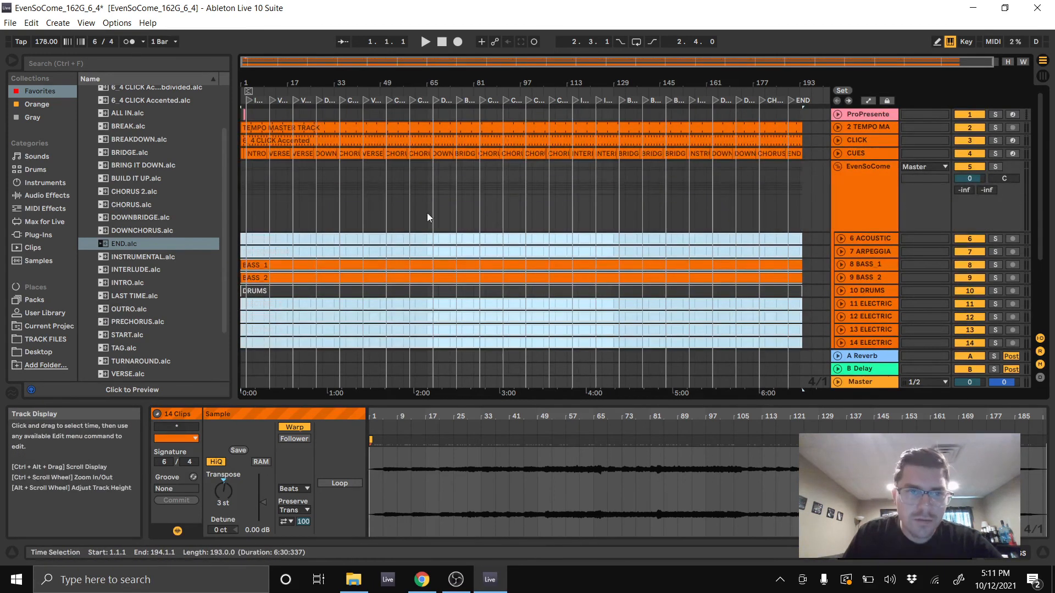
click(328, 90)
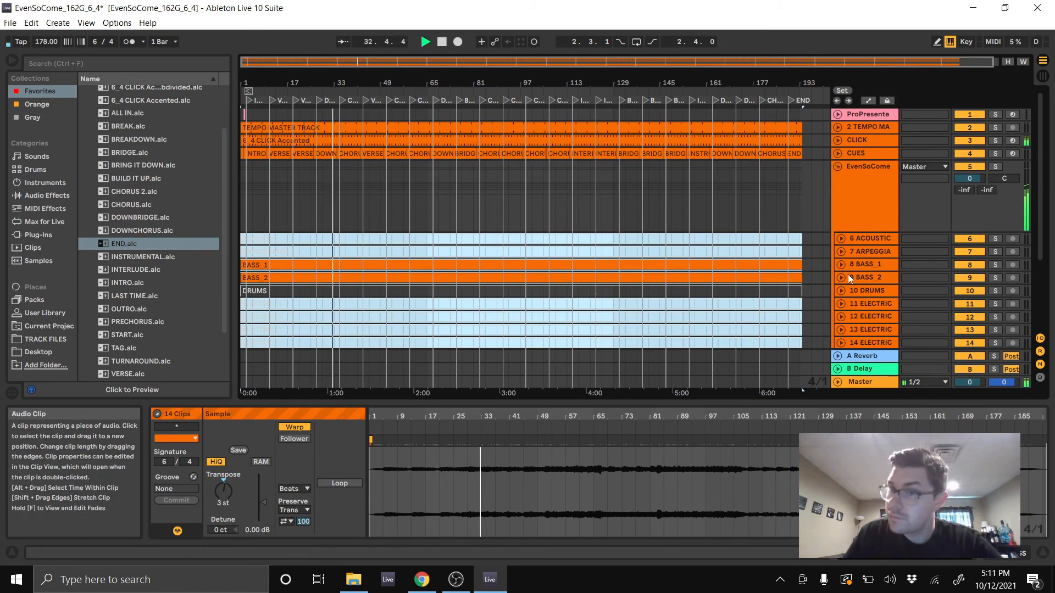
scroll(853, 269, down, 4)
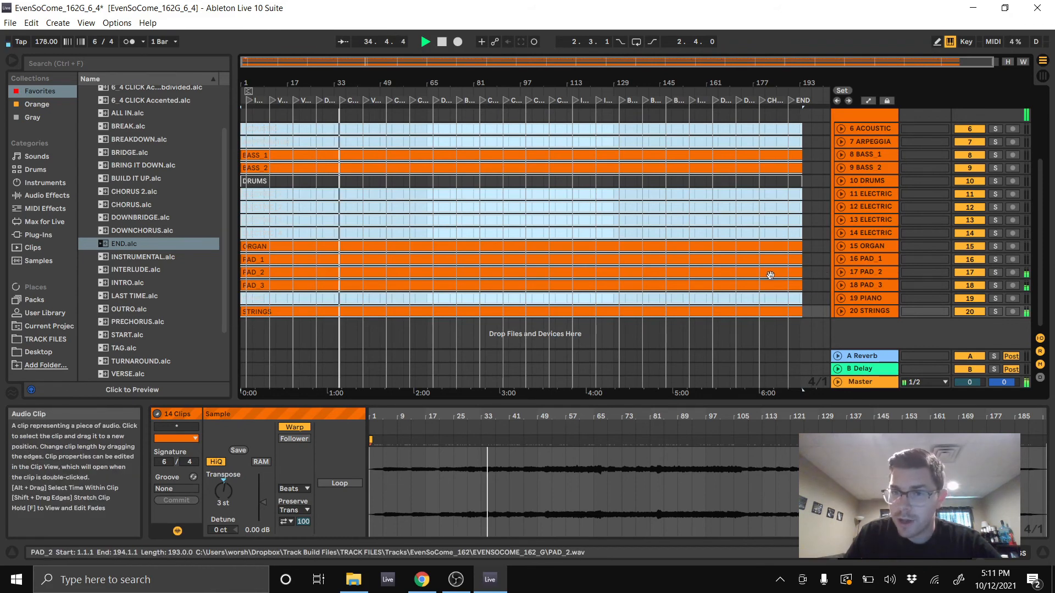
- Select the PAD_2 and PAD_3 clips, audition the song, and keep their warp mode at Beats
click(744, 273)
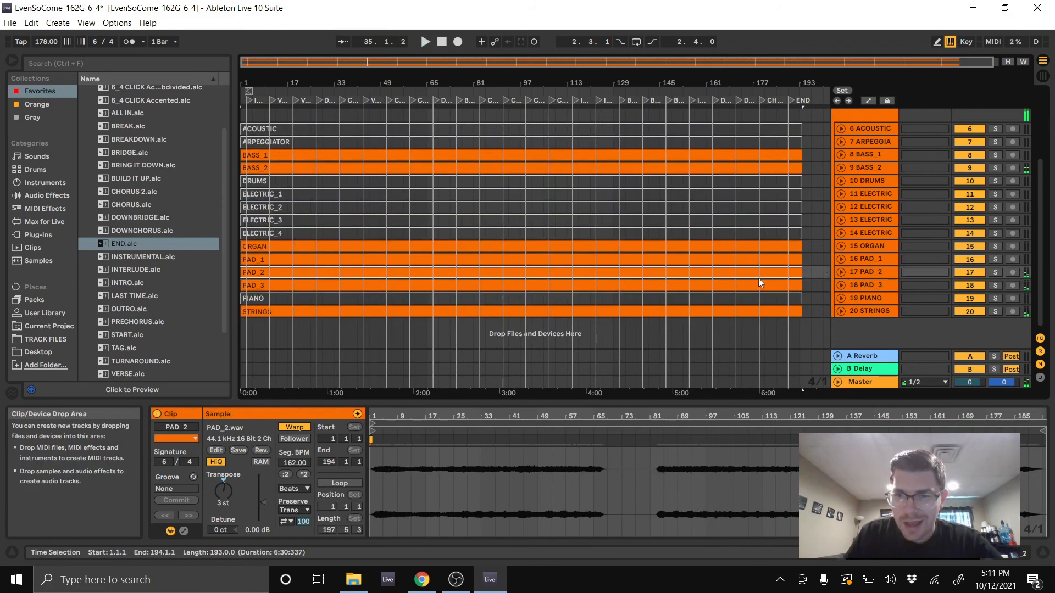
ctrl+click(743, 286)
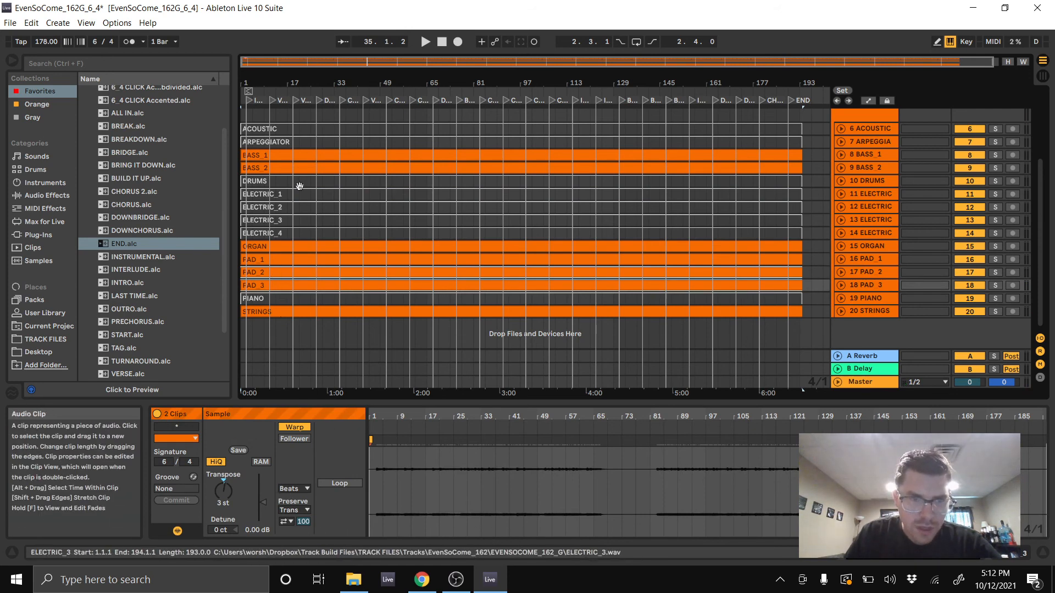
key(space)
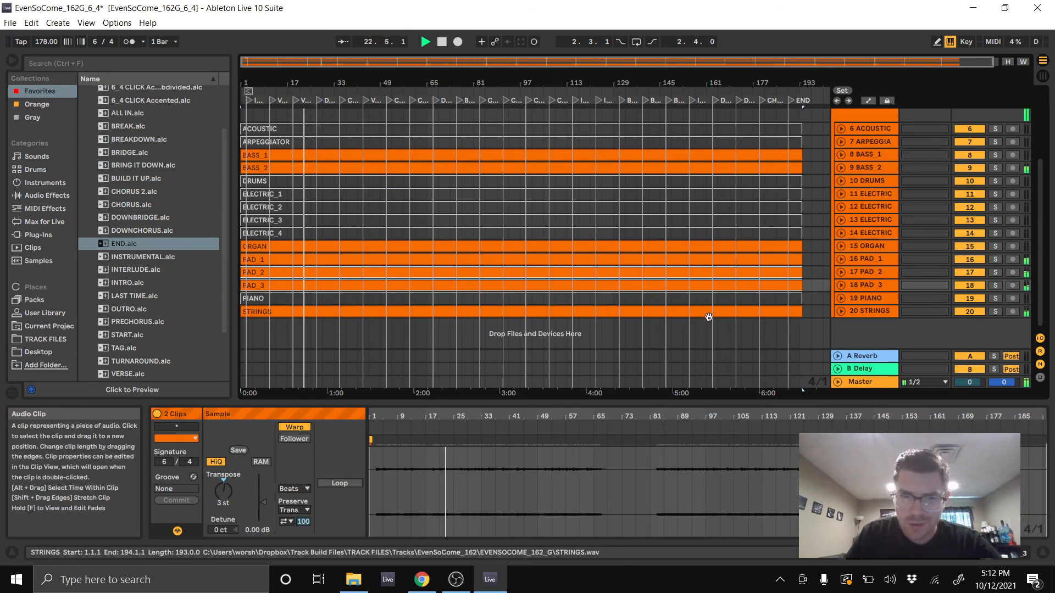
key(space)
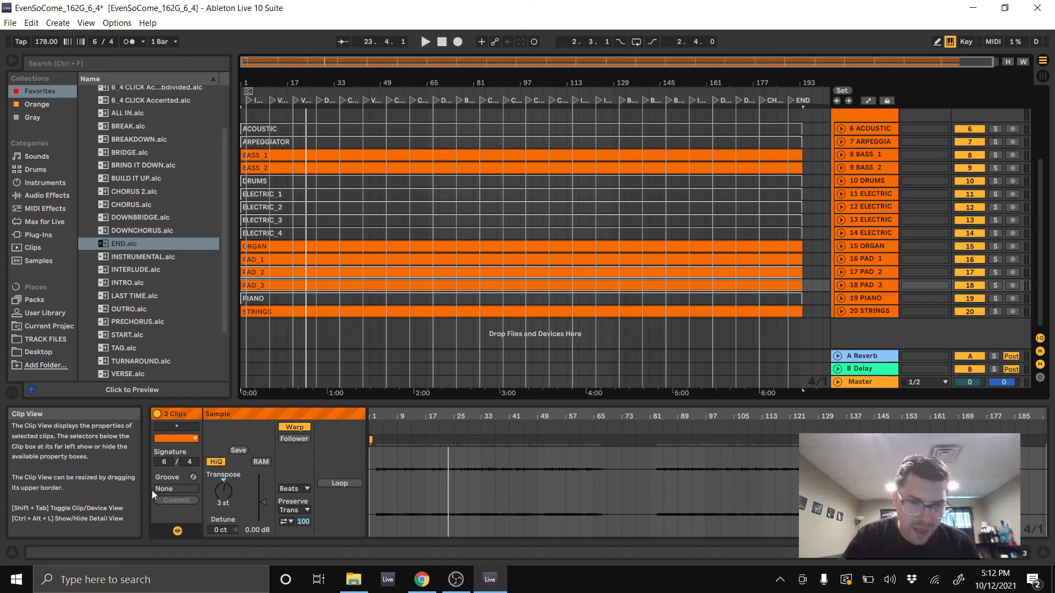
click(298, 488)
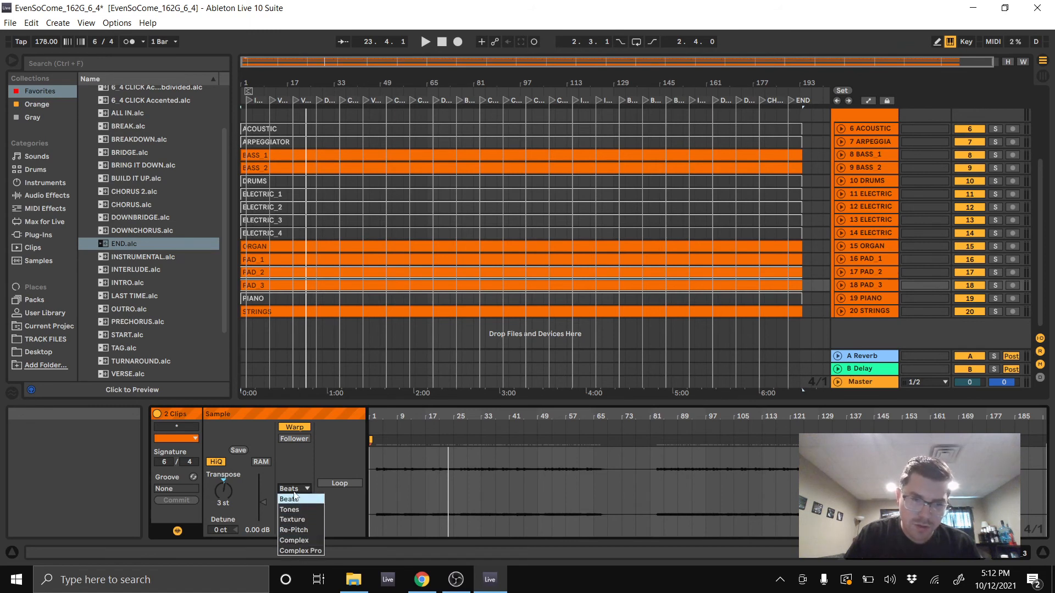
click(294, 498)
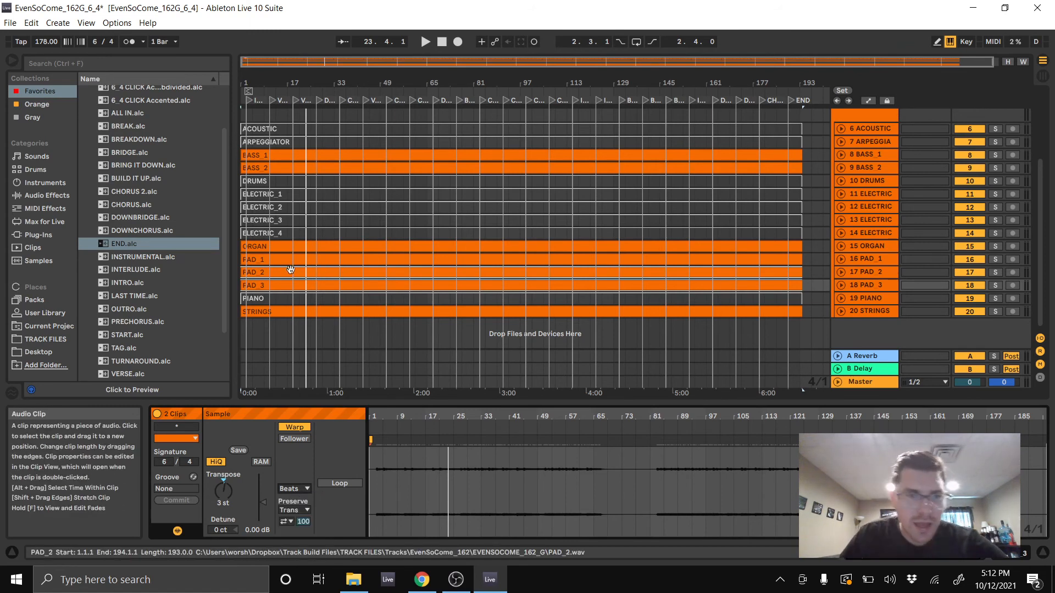
- Audition the song from around bar 20, and solo the PAD_2 track to hear it alone
click(297, 87)
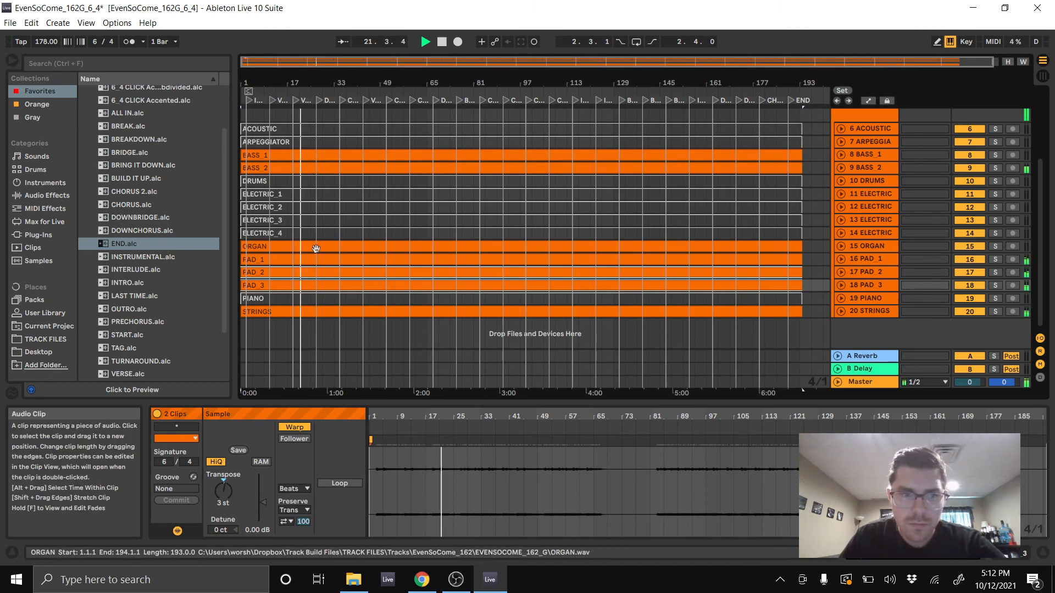
key(space)
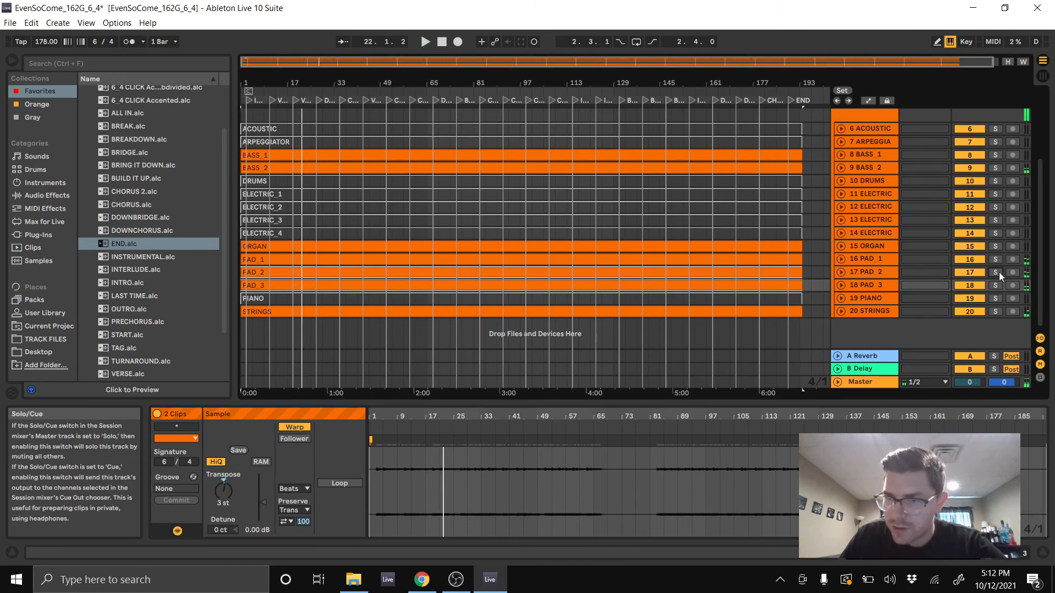
click(996, 272)
key(space)
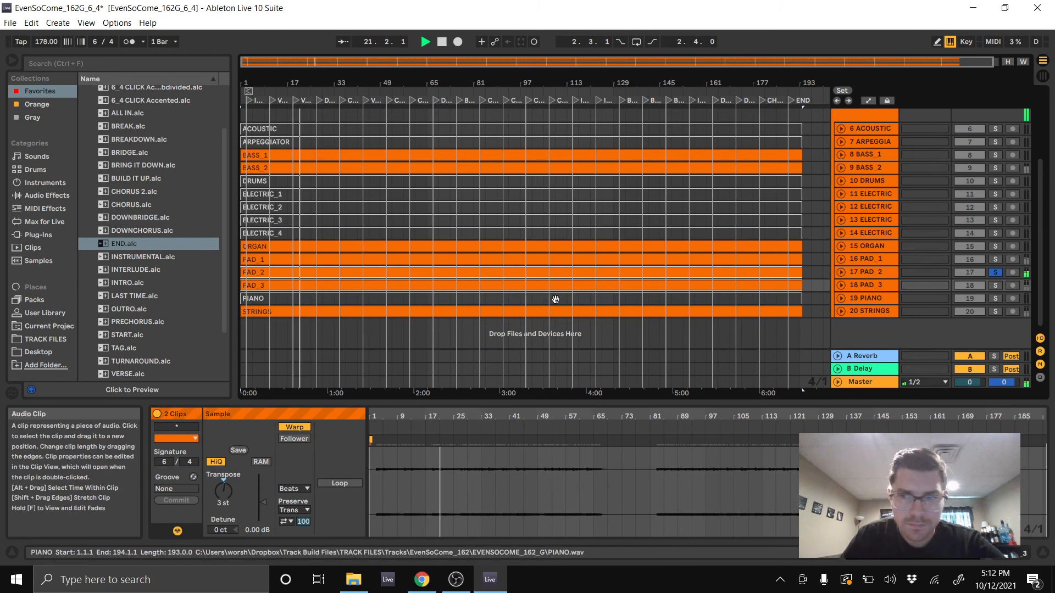
- Try the Tones warp mode on the PAD_2 and PAD_3 clips during playback and settle on Texture
click(306, 489)
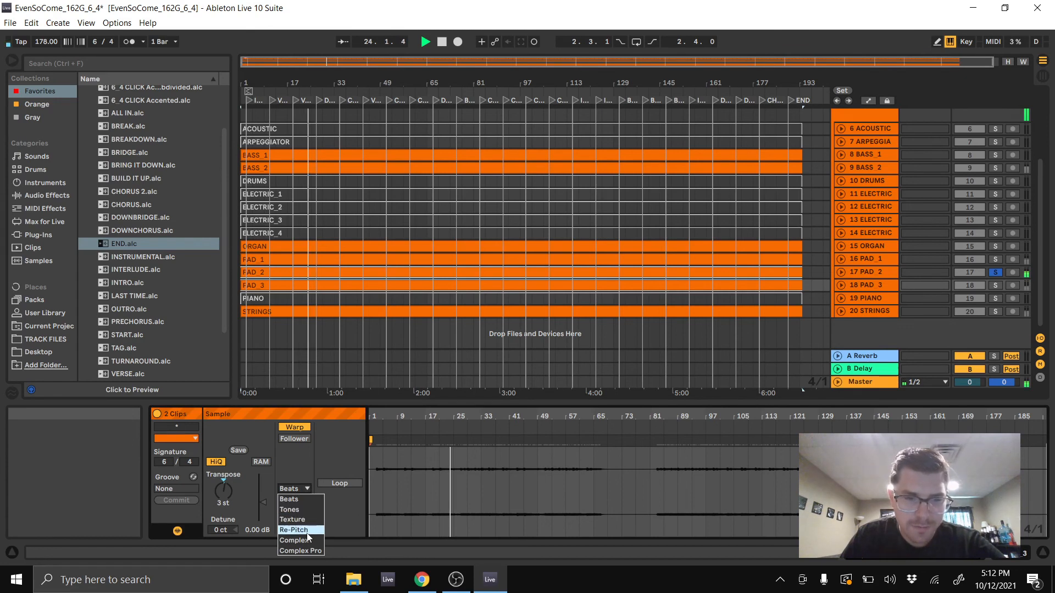
click(296, 510)
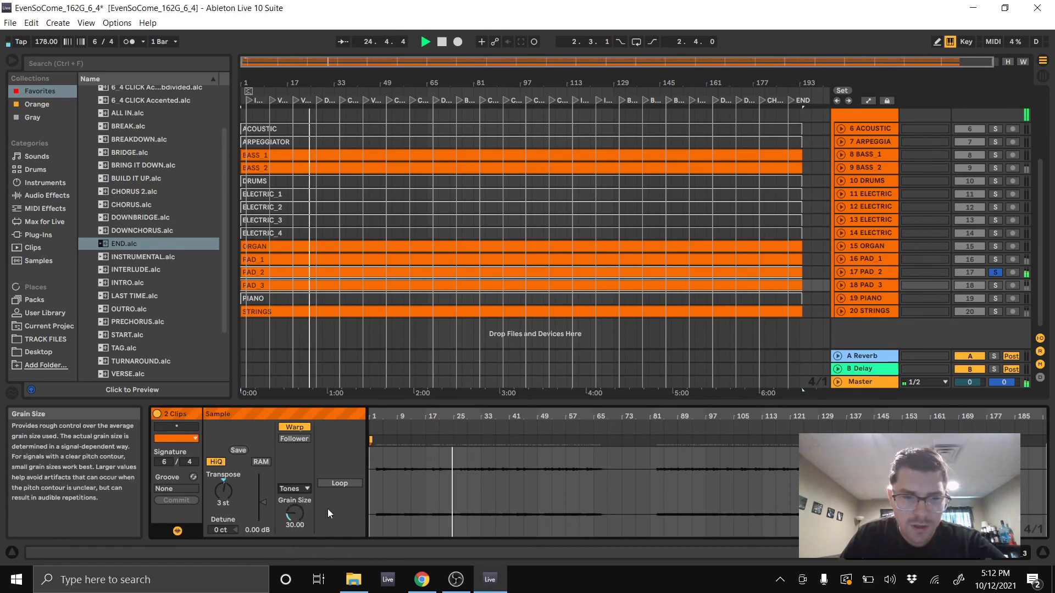
click(299, 489)
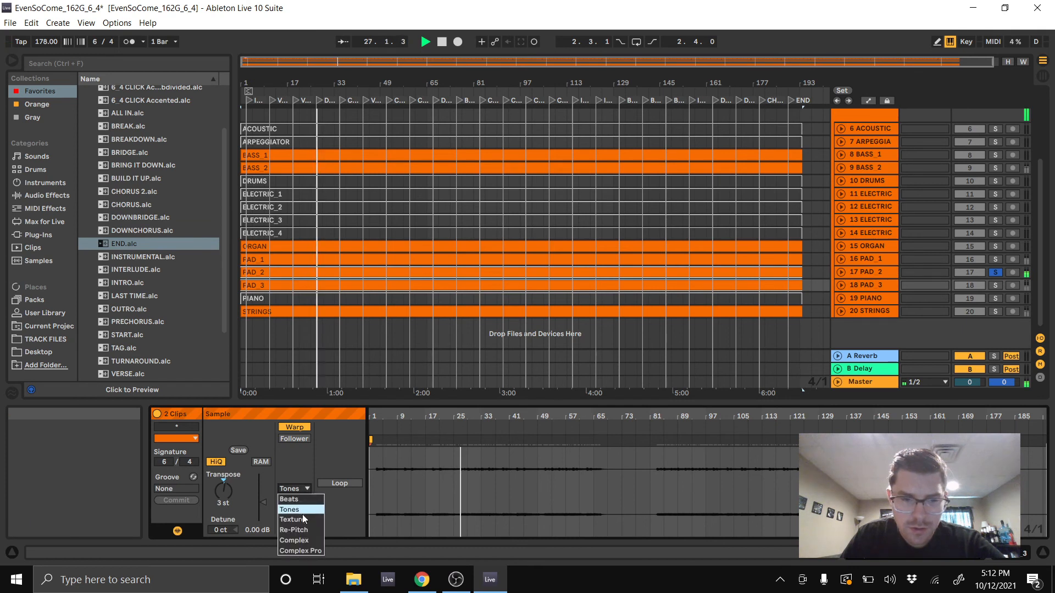
click(302, 518)
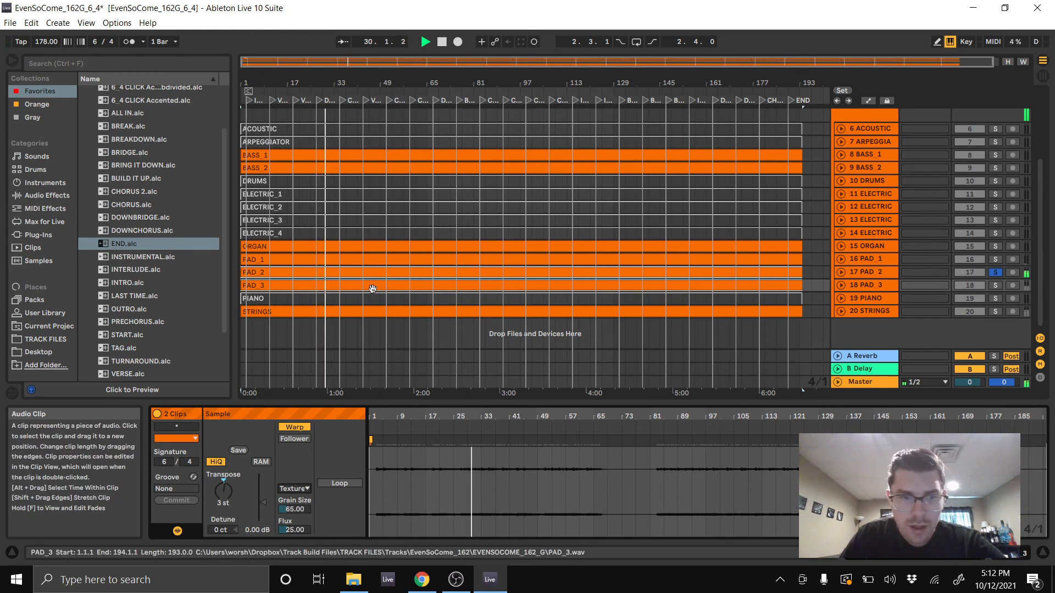
click(298, 489)
click(299, 489)
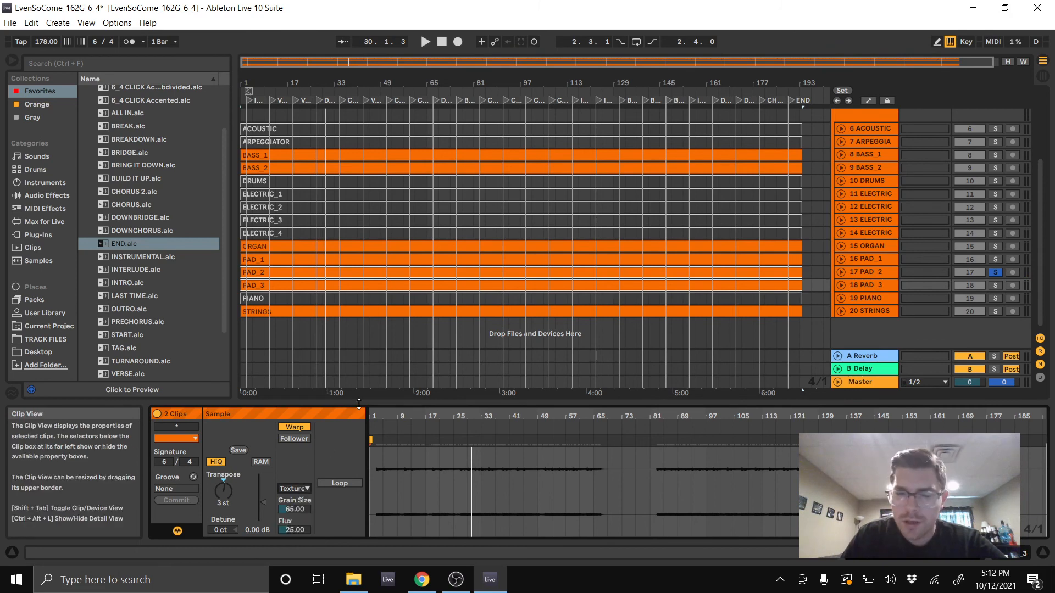
- Select the PAD_3 clip, unsolo the PAD_2 track, and play the song from around bar 26
click(335, 288)
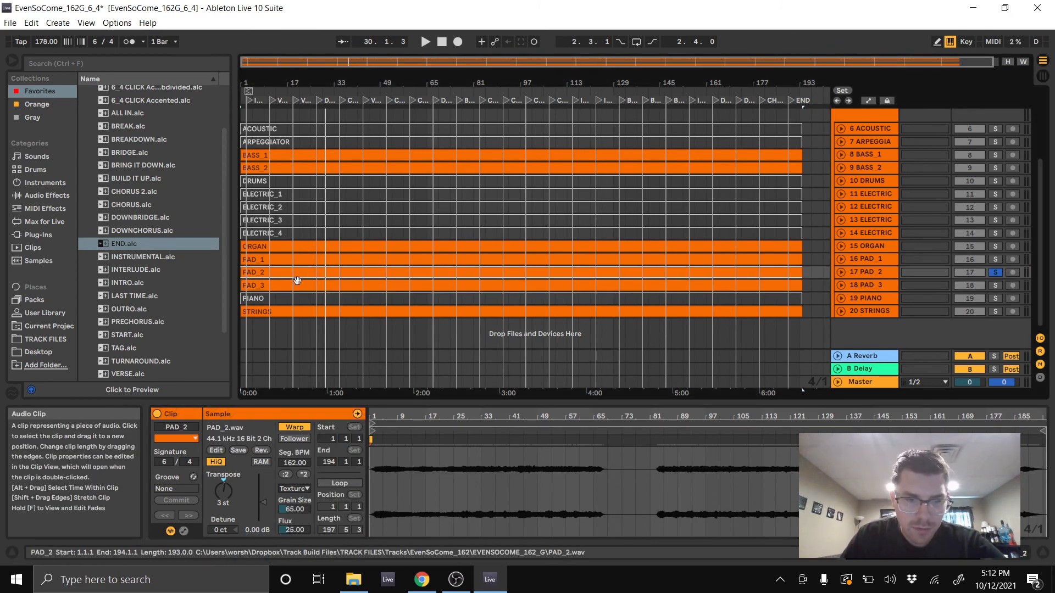
click(995, 273)
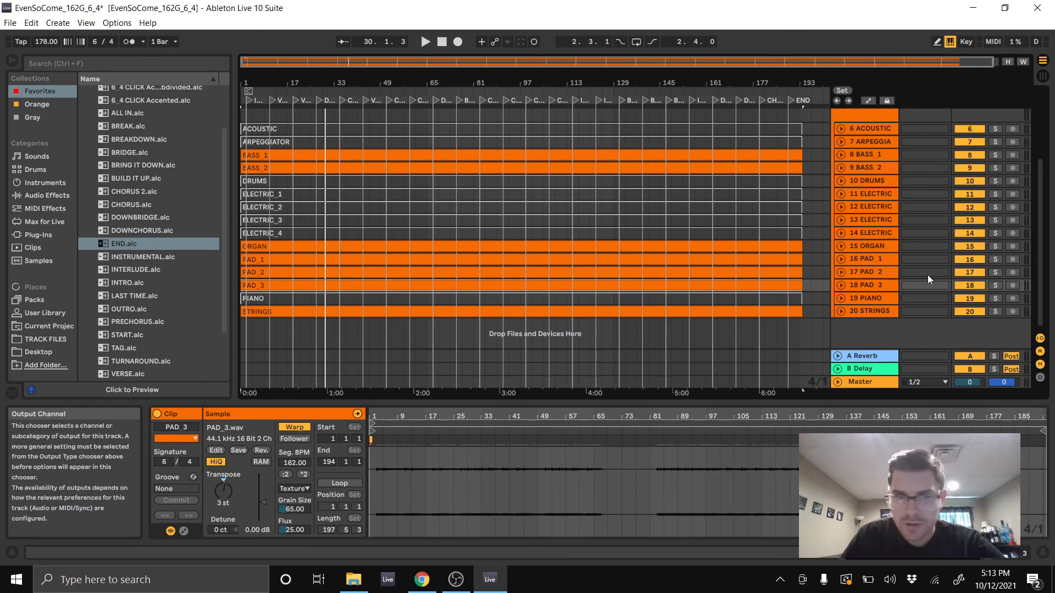
key(space)
click(315, 92)
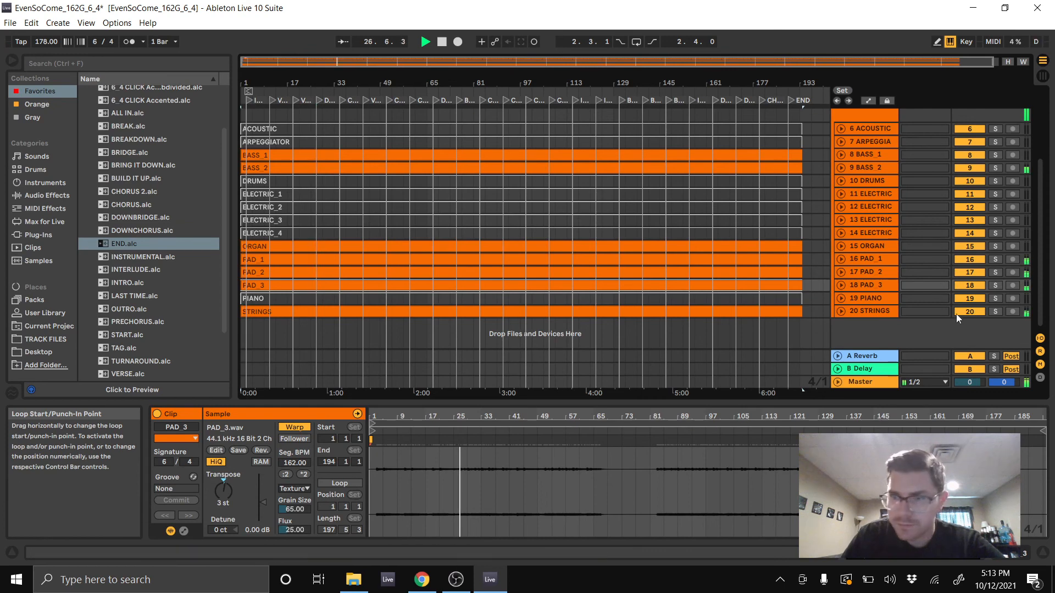
- Solo the PAD_3 track, set its clip's warp mode to Complex during playback, and unsolo the track
click(995, 285)
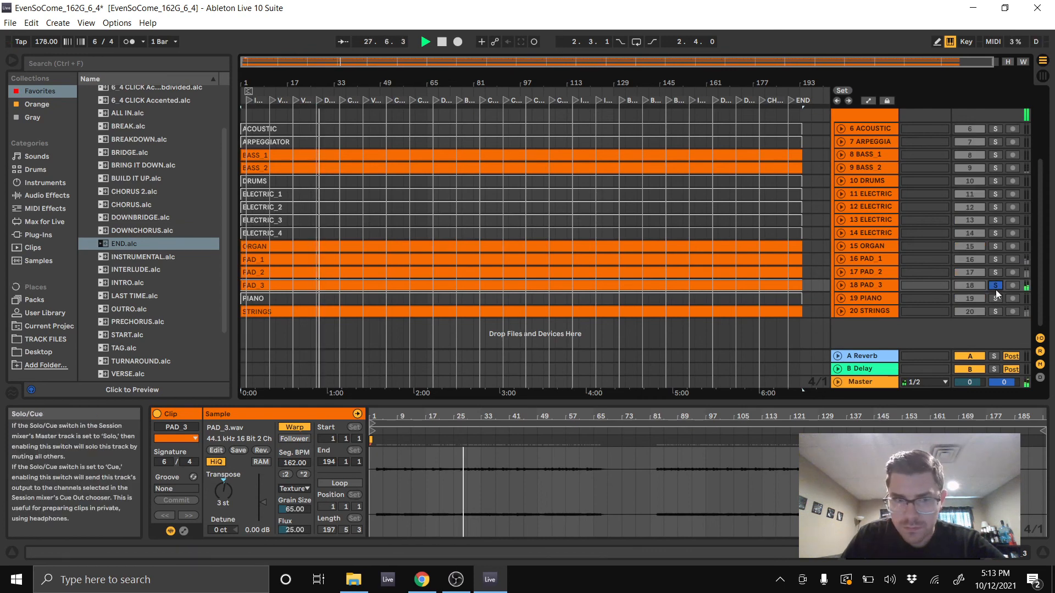
click(294, 488)
click(314, 530)
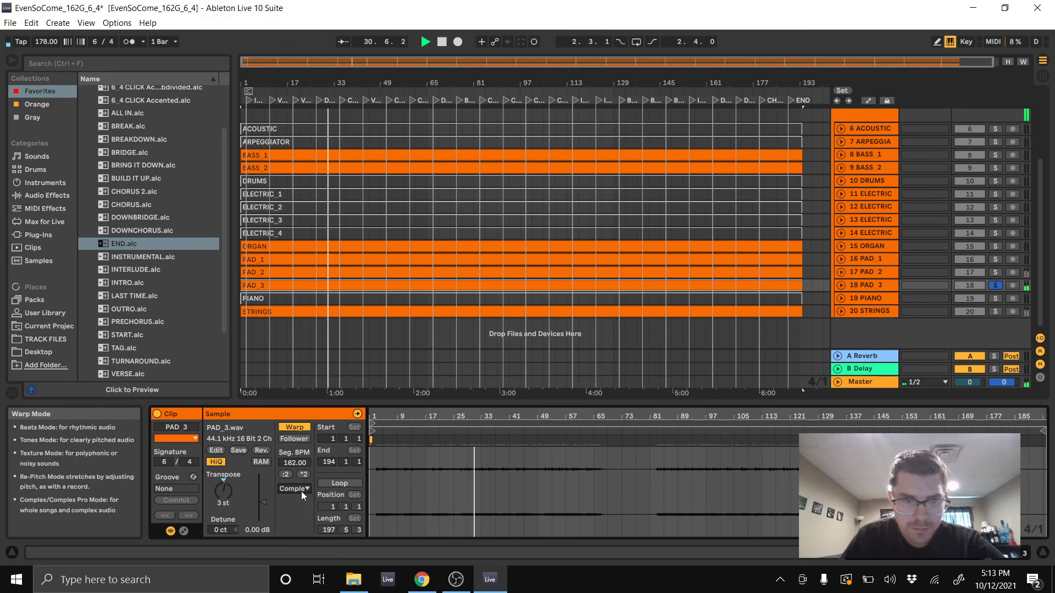
click(995, 285)
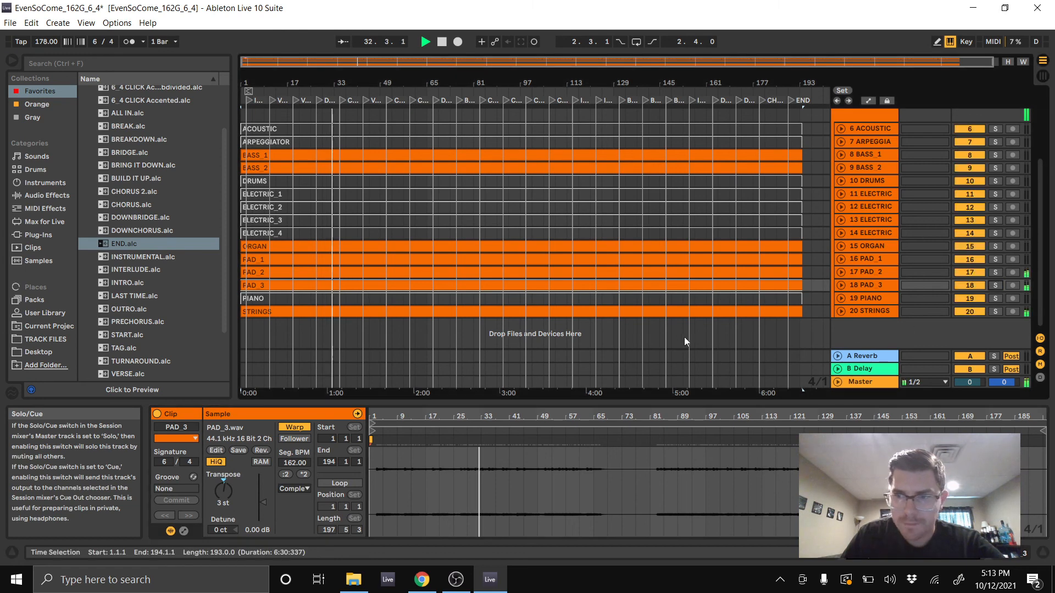
- Solo the STRINGS track, try the Tones warp mode on its clip, settle on Complex, and unsolo the track
click(995, 311)
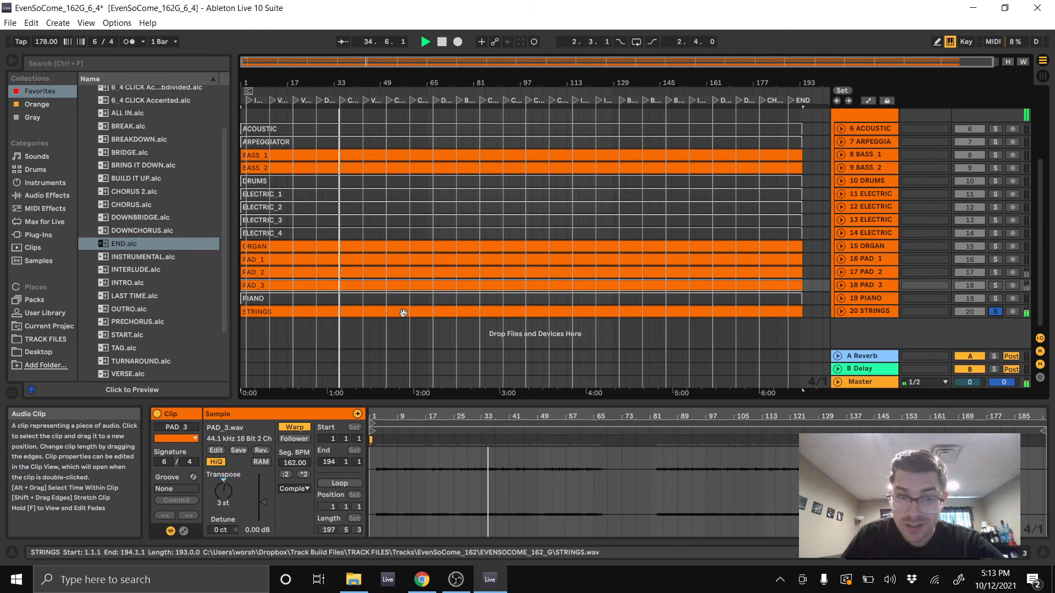
click(329, 311)
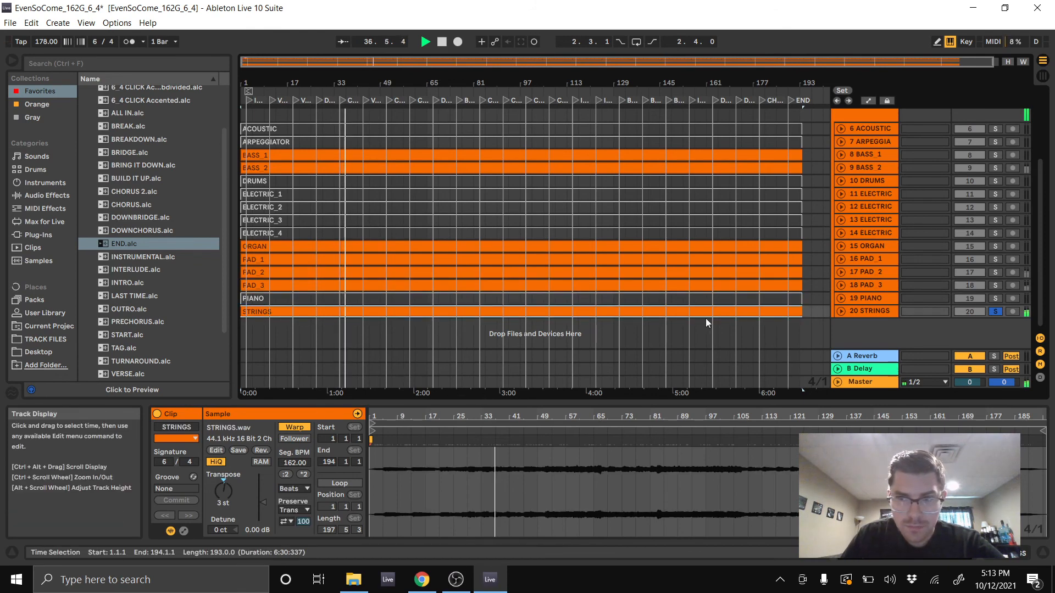
click(300, 490)
click(297, 501)
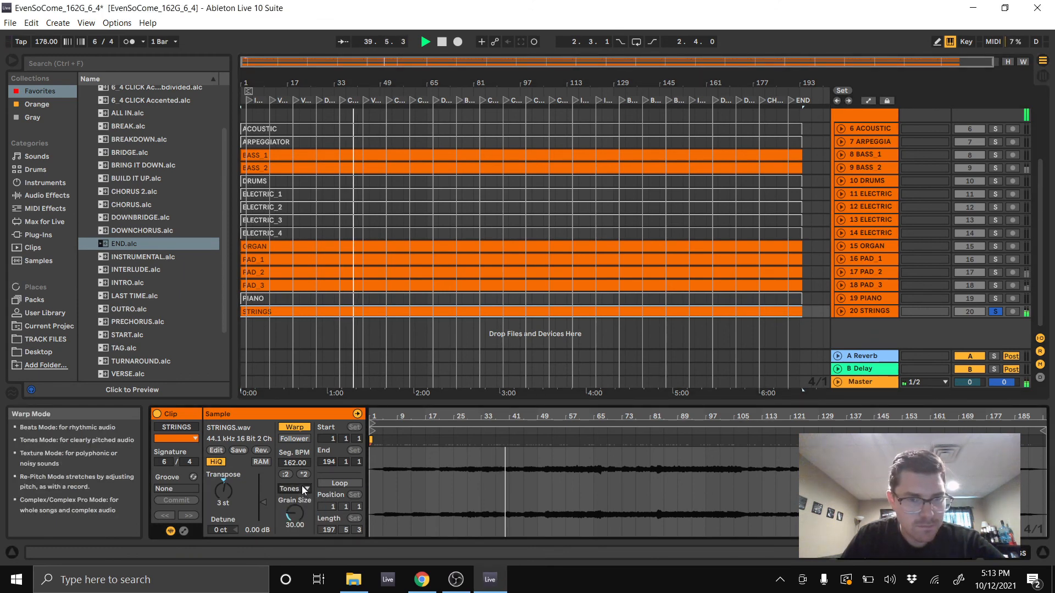
click(303, 490)
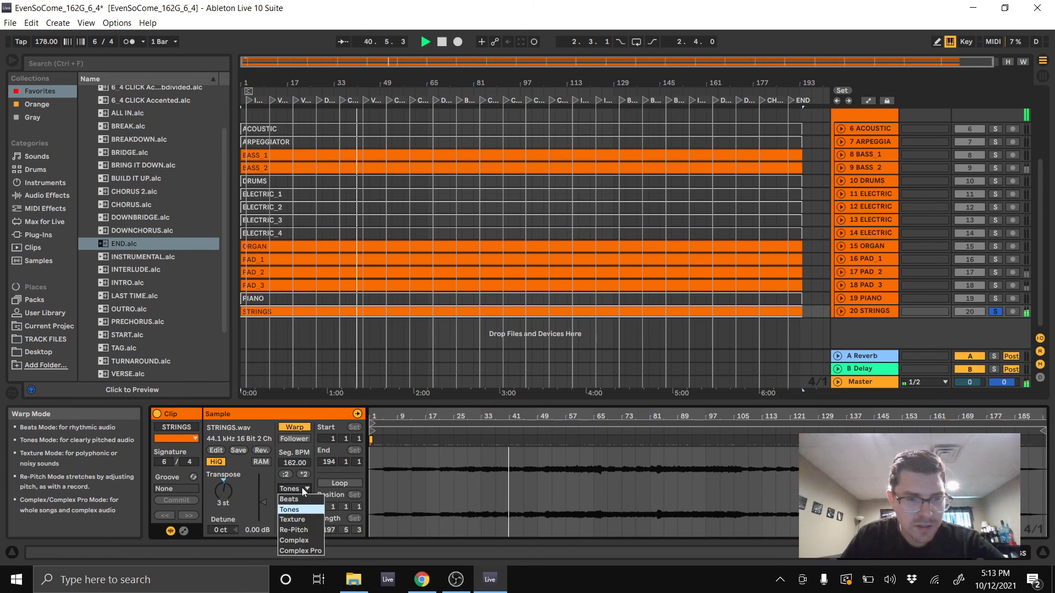
click(305, 541)
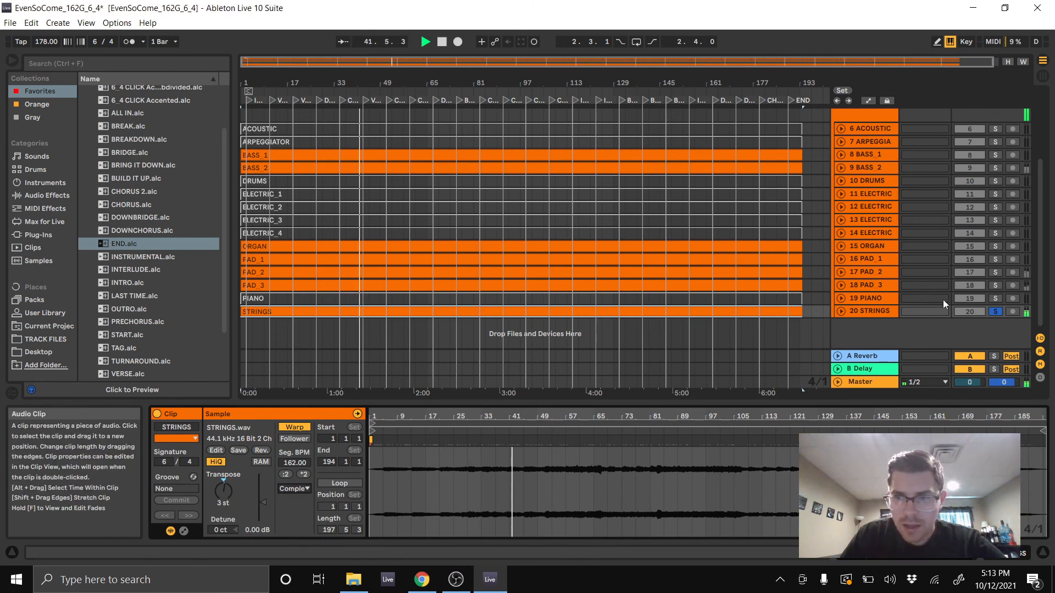
click(994, 313)
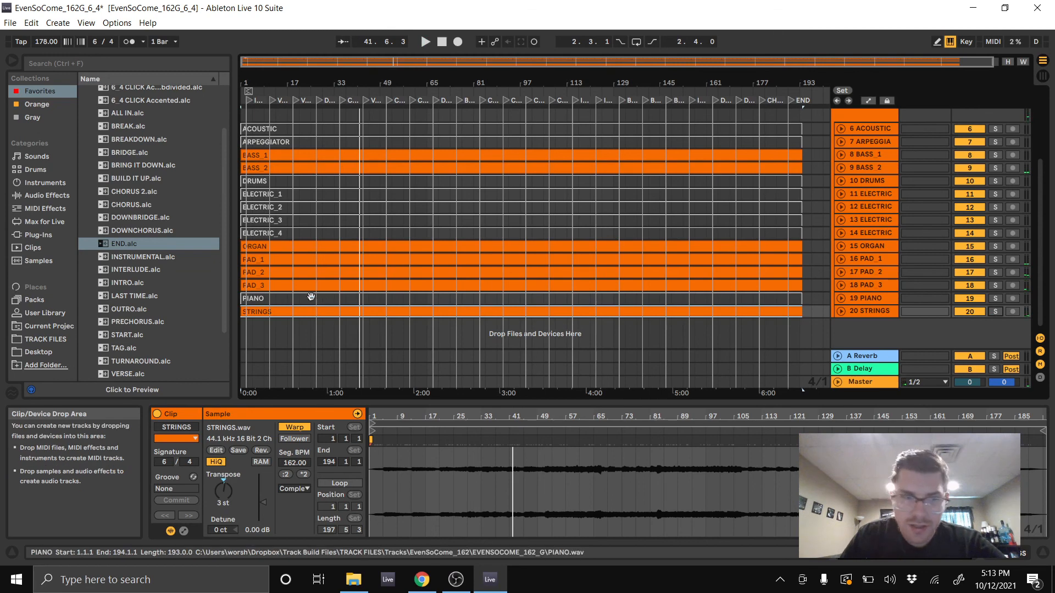
- Select the PAD_1 clip, unfold its track to show the waveform, and play the song from around bar 20
click(263, 273)
click(259, 260)
key(space)
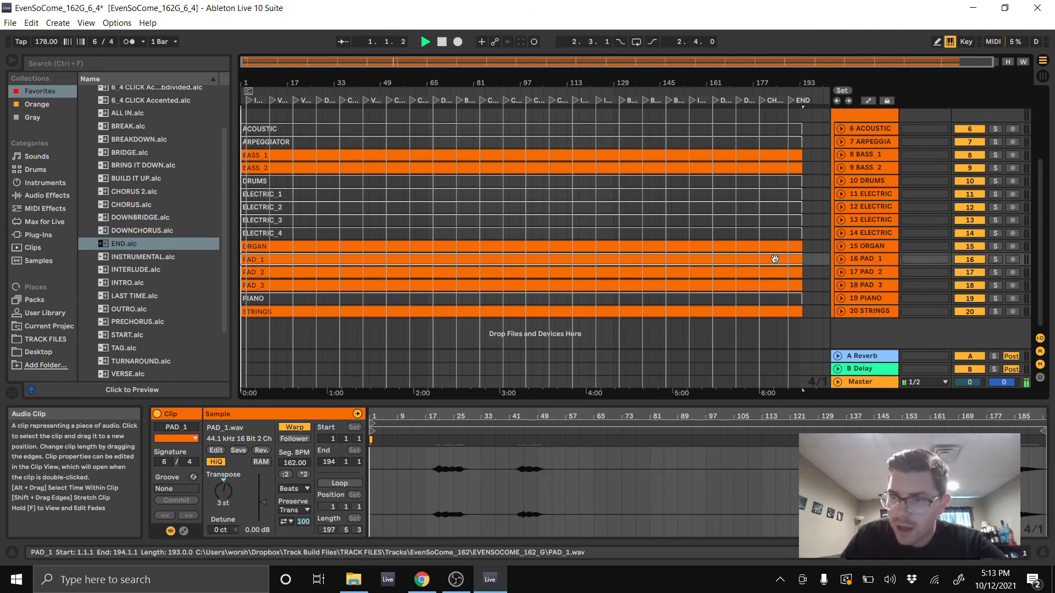
key(space)
click(841, 259)
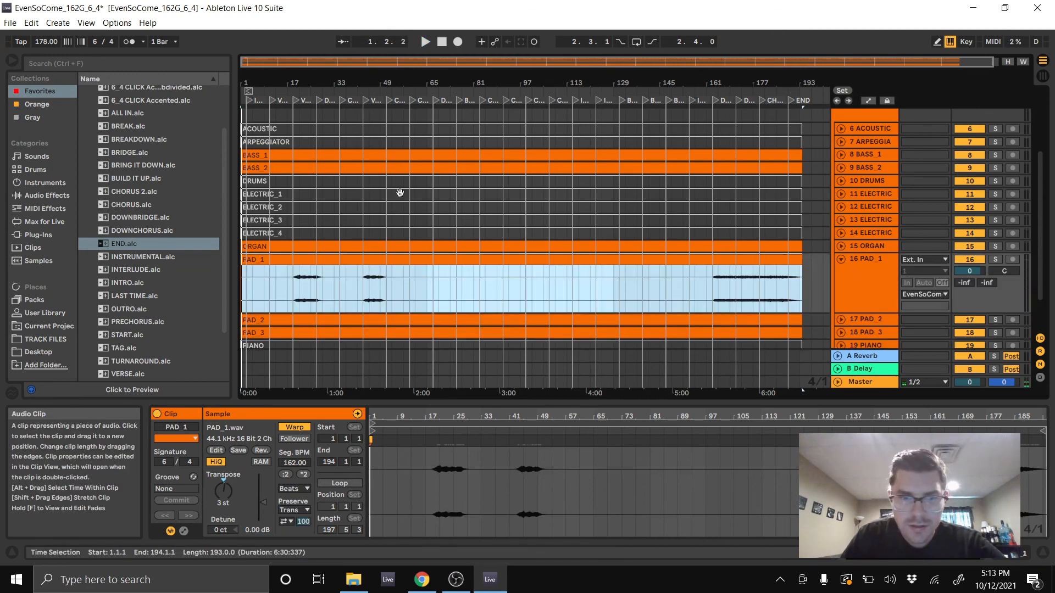
click(297, 95)
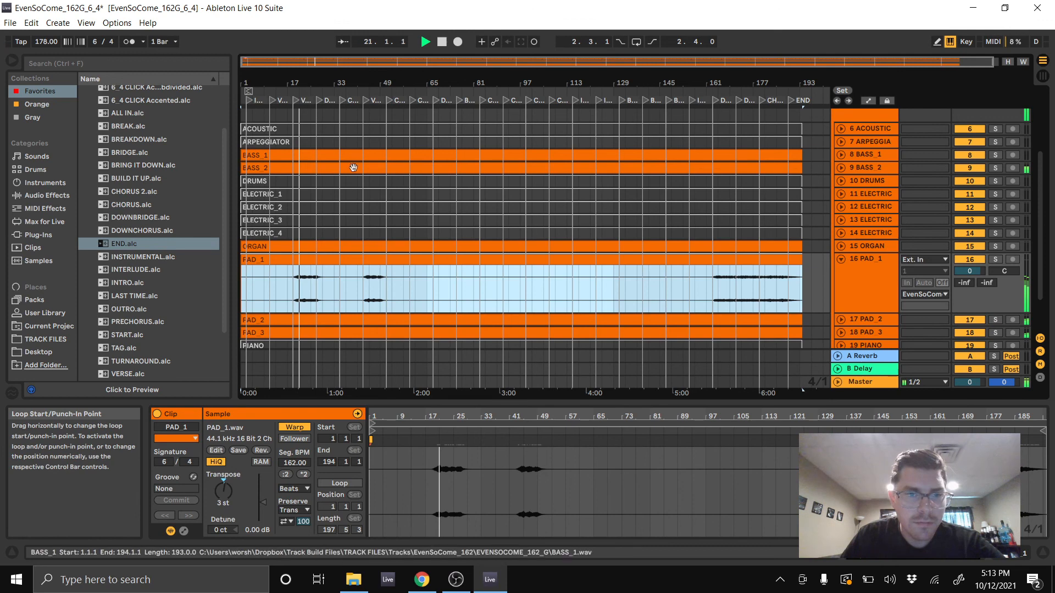
- Solo the PAD_1 track, try the Tones warp mode on its clip, settle on Complex, and stop playback
click(995, 259)
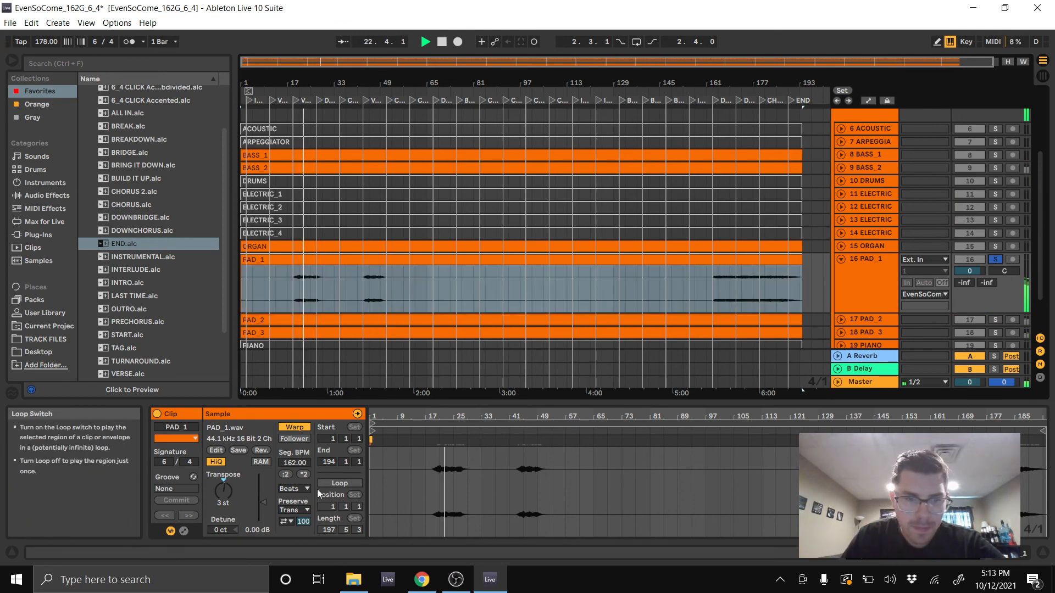
click(303, 489)
click(295, 508)
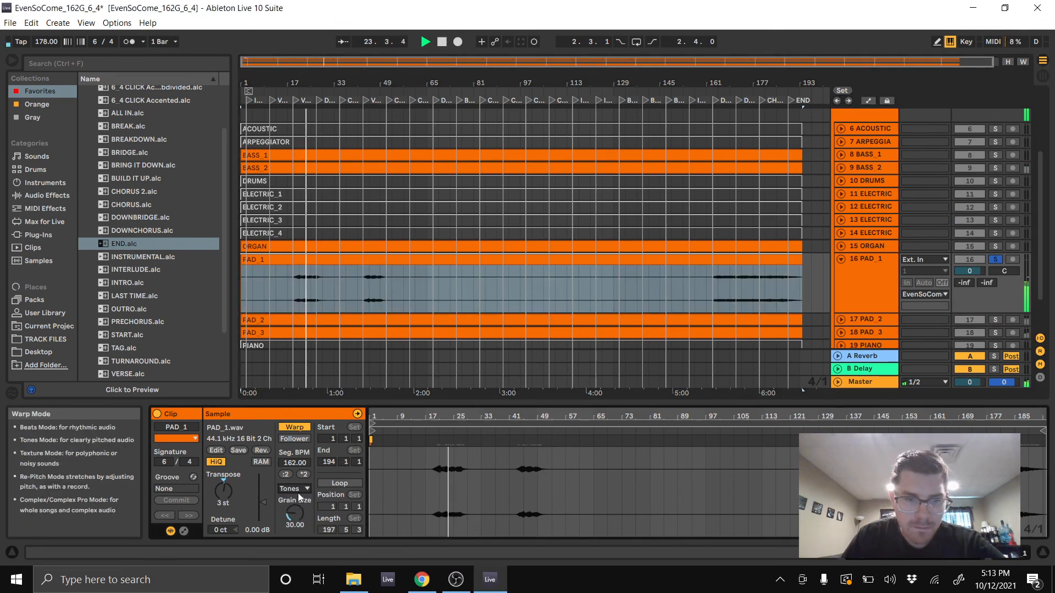
click(300, 490)
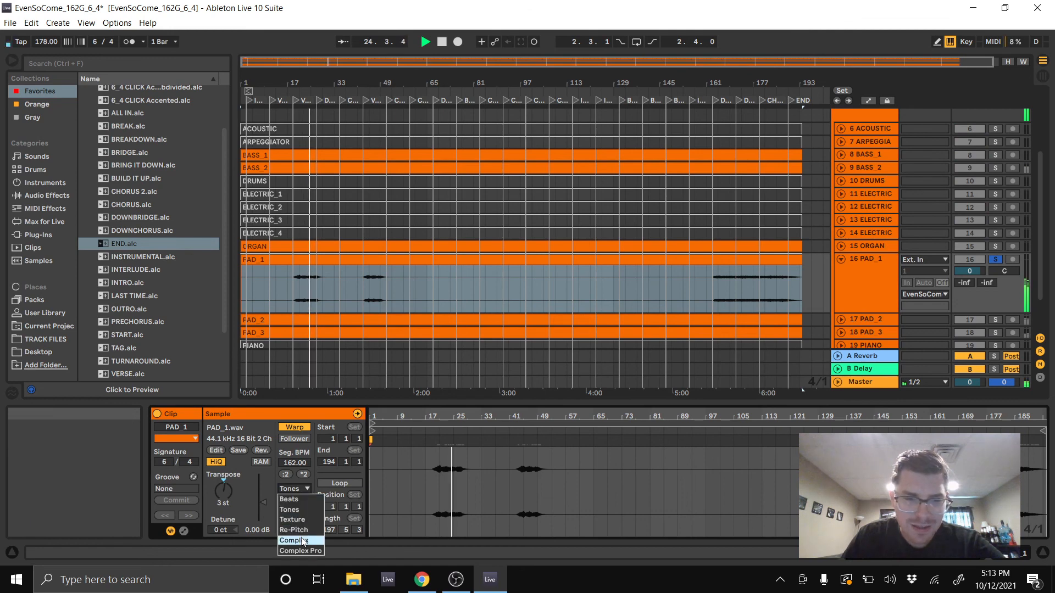
click(314, 501)
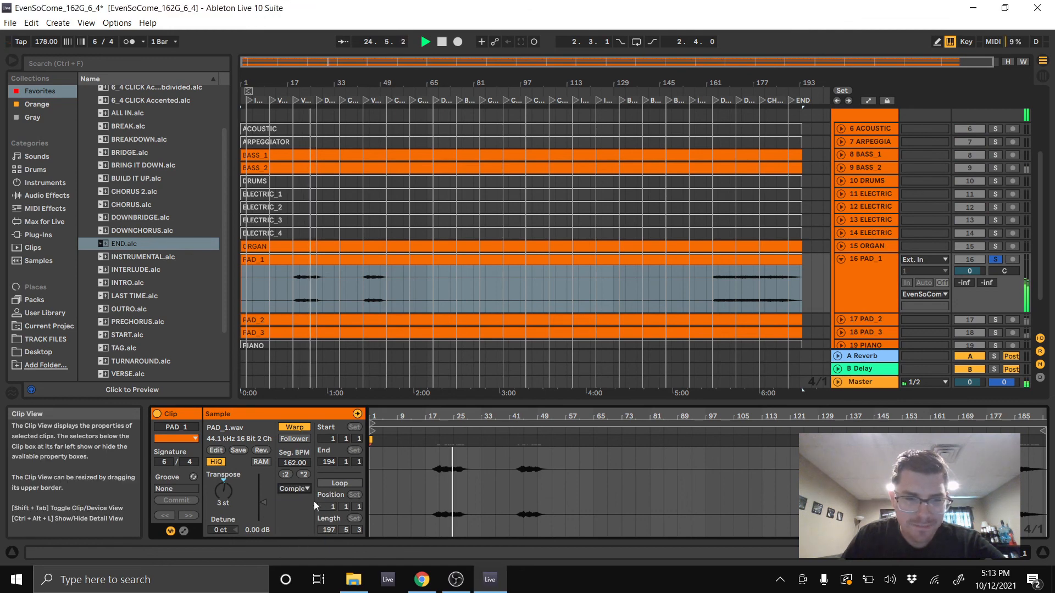
key(space)
- Set the warp mode of the ORGAN, ELECTRIC_1 to ELECTRIC_4, BASS_1, BASS_2, ACOUSTIC, ARPEGGIATOR and PIANO clips to Complex
click(313, 245)
shift+click(300, 234)
shift+click(293, 223)
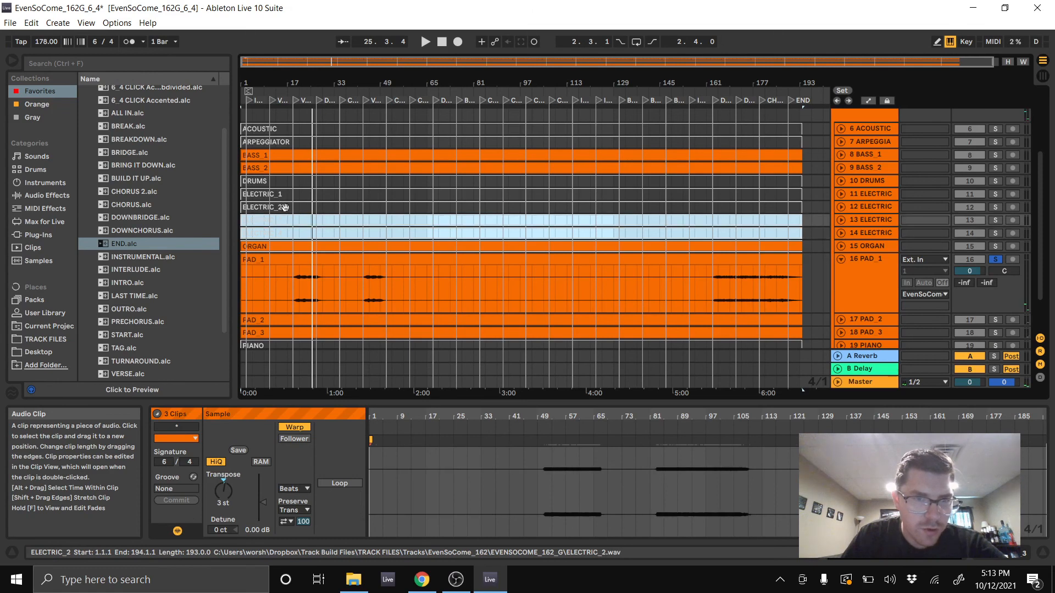
shift+click(286, 208)
shift+click(281, 195)
shift+click(270, 167)
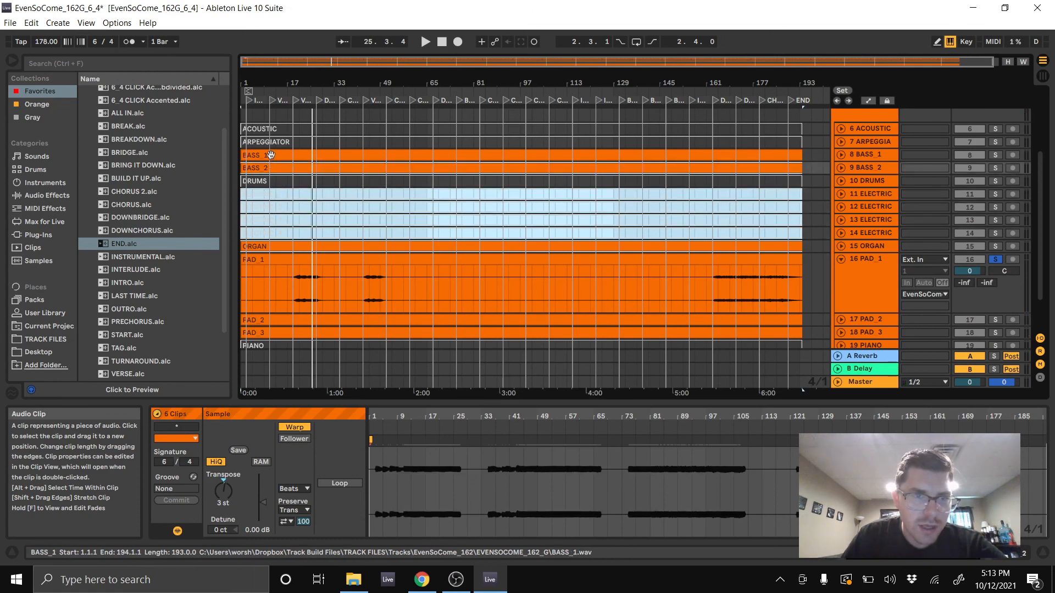
shift+click(269, 155)
shift+click(272, 128)
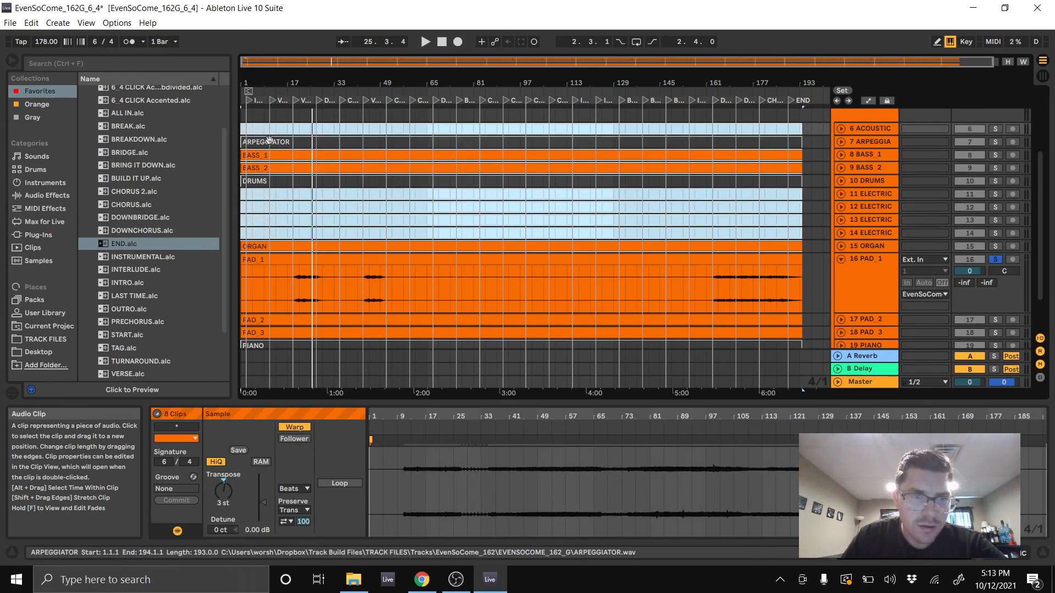
shift+click(270, 142)
shift+click(258, 345)
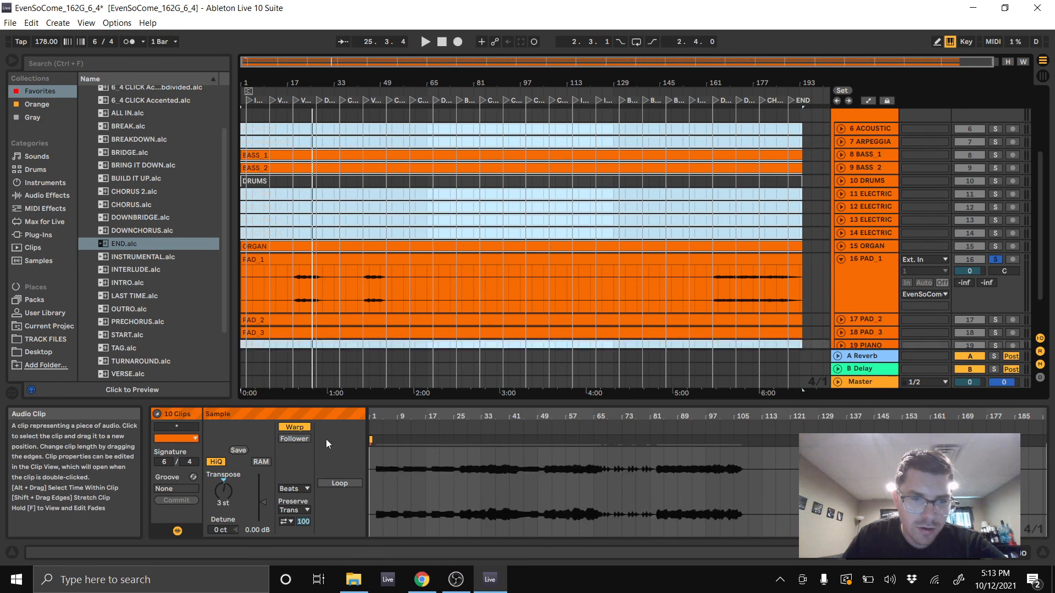
click(293, 489)
click(296, 534)
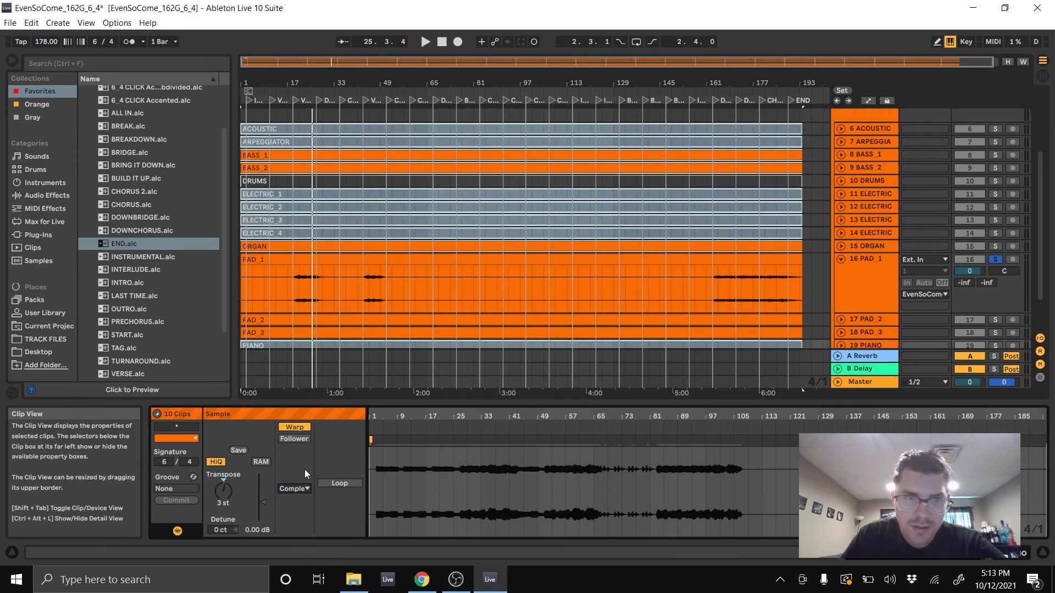
- Unsolo the PAD_1 track and delete the Reverb and Delay return tracks
click(377, 204)
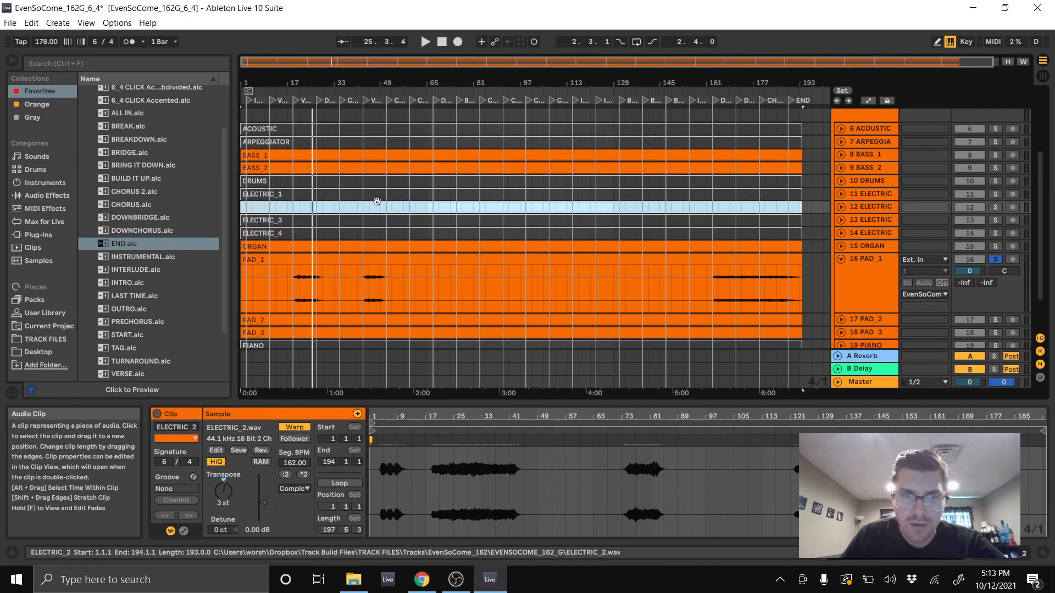
click(995, 260)
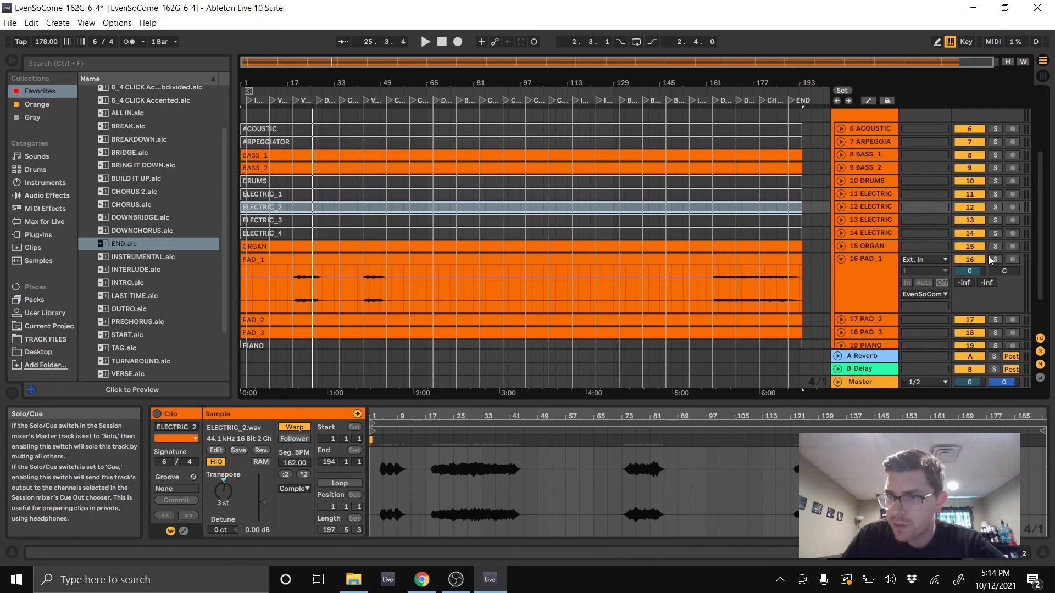
click(872, 356)
key(Delete)
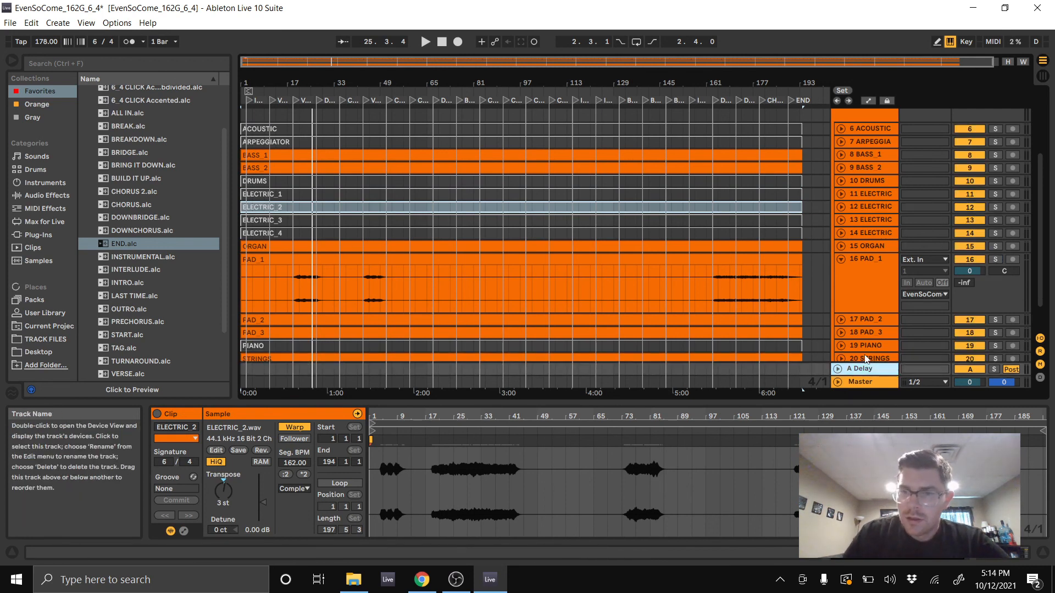
key(Delete)
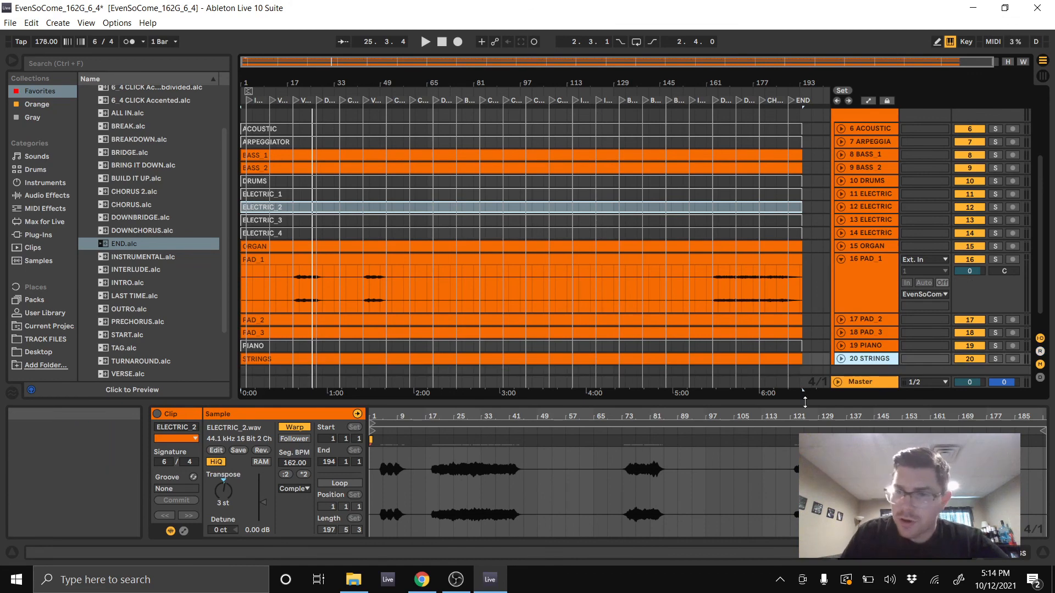
- Fold the PAD_1 track and audition the whole mix around bar 85
scroll(451, 272, down, 1)
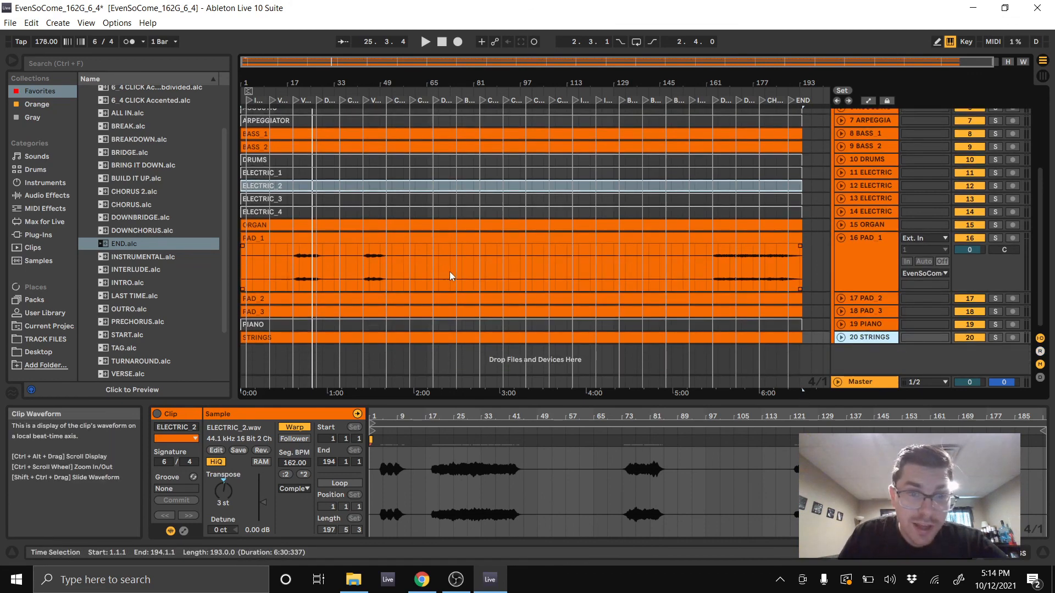
click(840, 238)
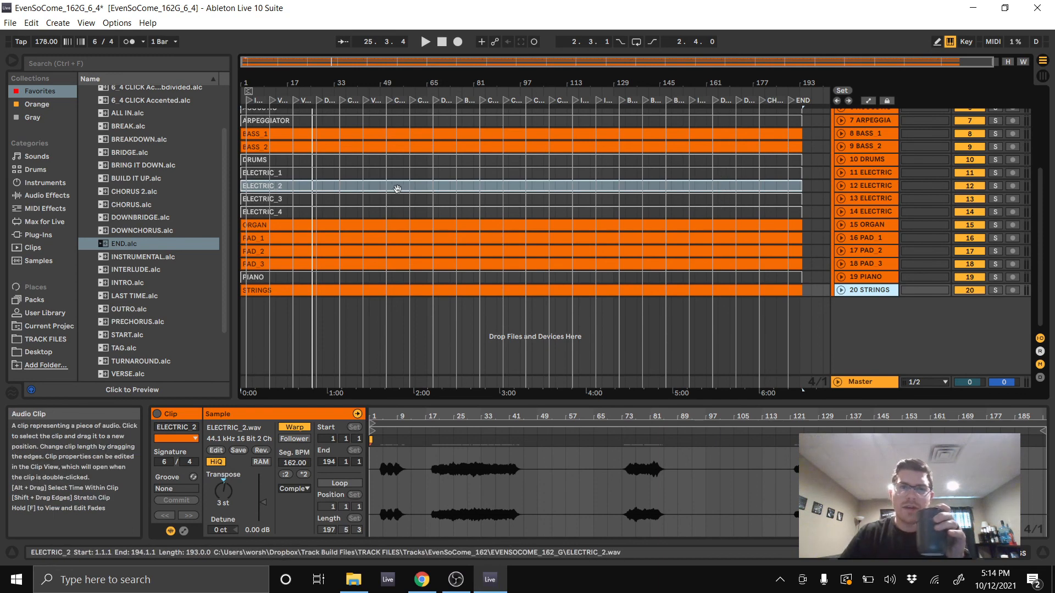
scroll(414, 208, up, 5)
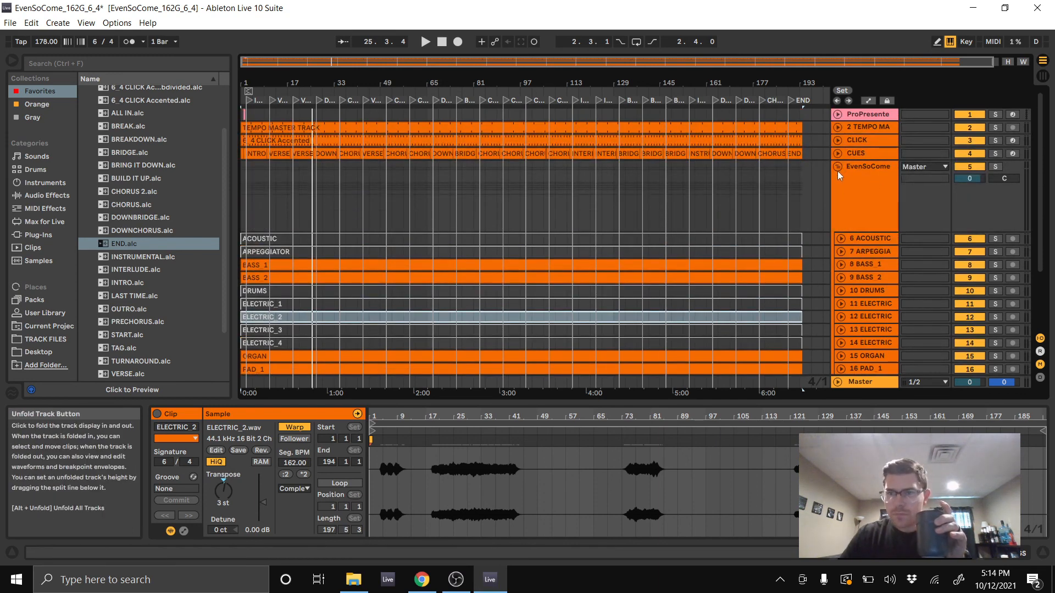
key(space)
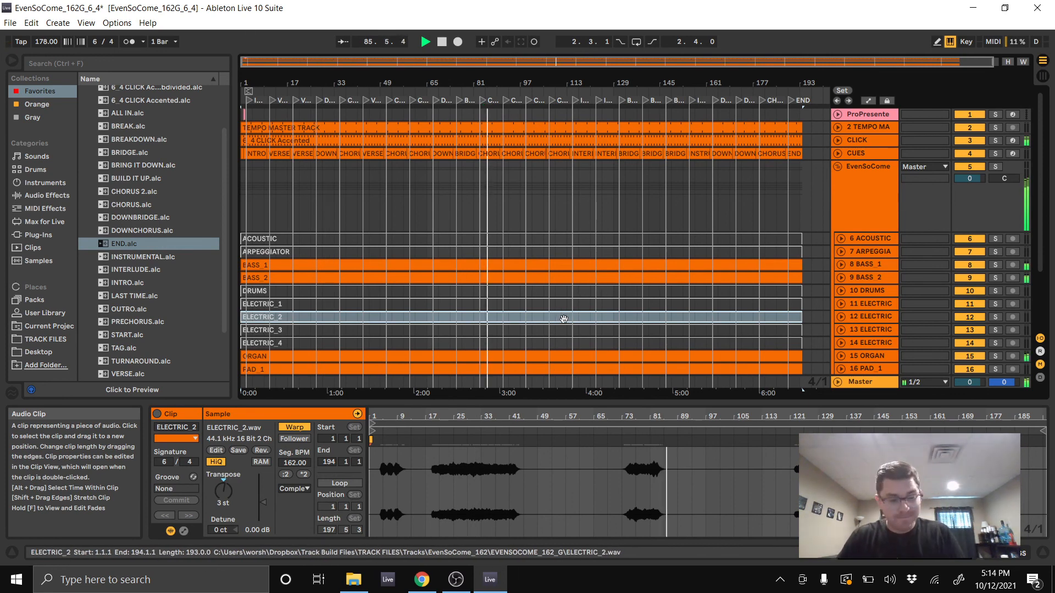
key(space)
- Select the BASS_1 clip and unfold its track to examine where the waveform has audio
scroll(495, 297, down, 3)
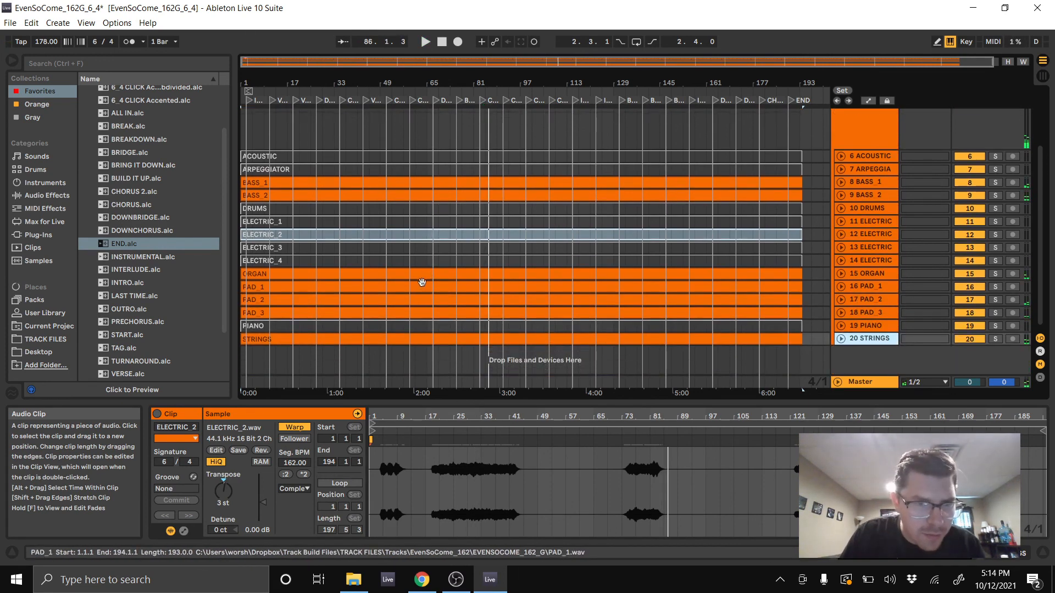
click(355, 183)
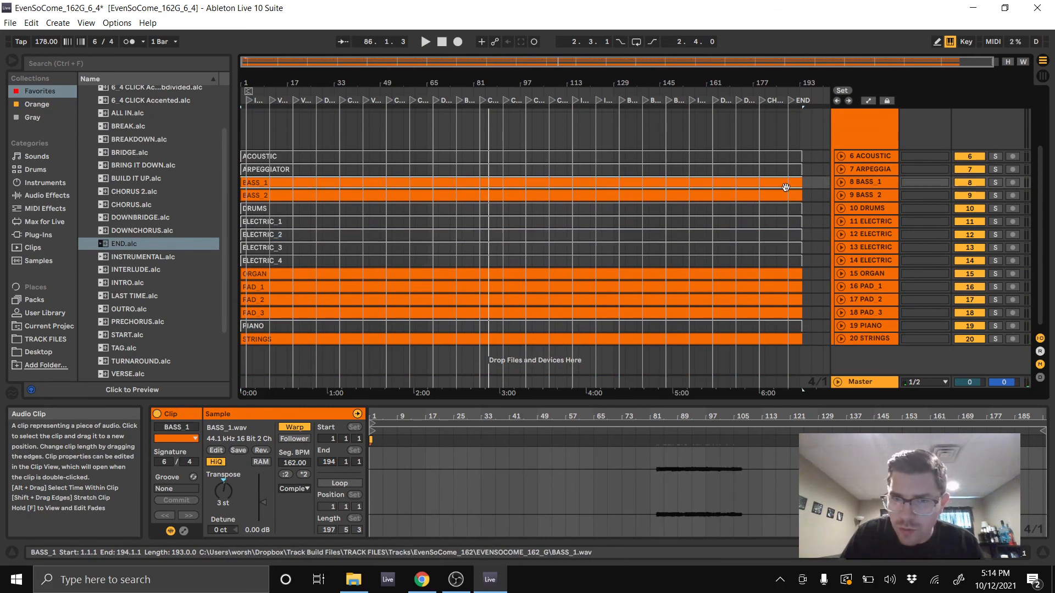
click(841, 182)
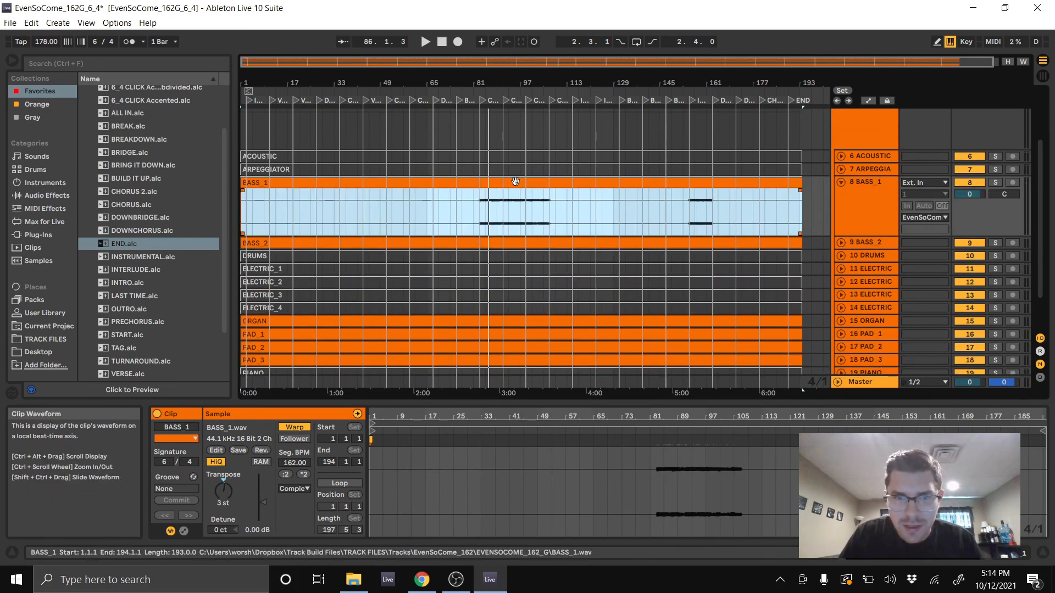
- Deactivate the BASS_1 clip and fold its track
key(0)
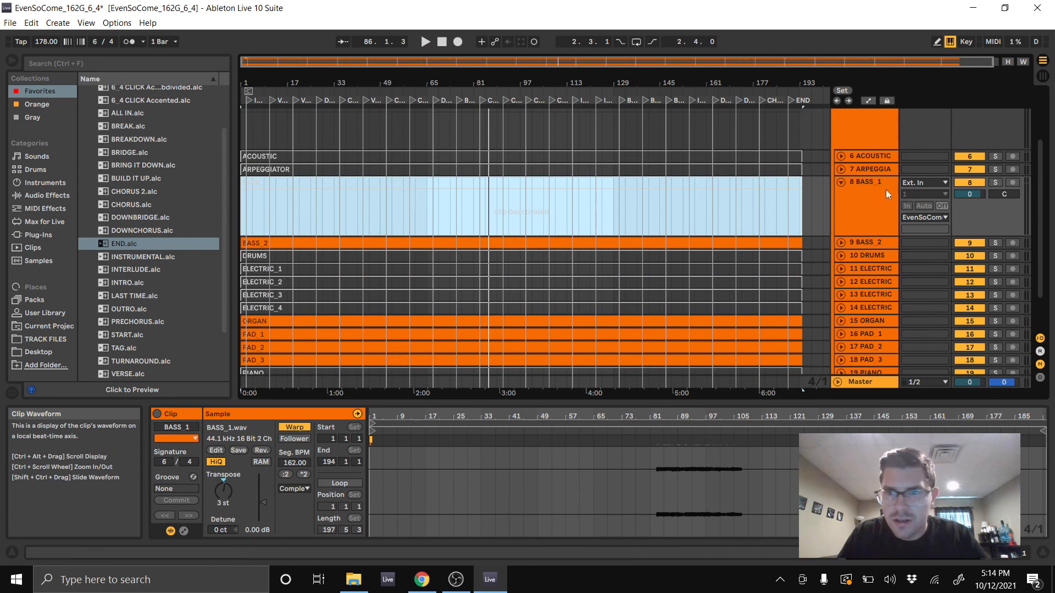
click(840, 182)
- Audition the mix briefly from around bar 86 and fold the EvenSoCome group track
click(488, 90)
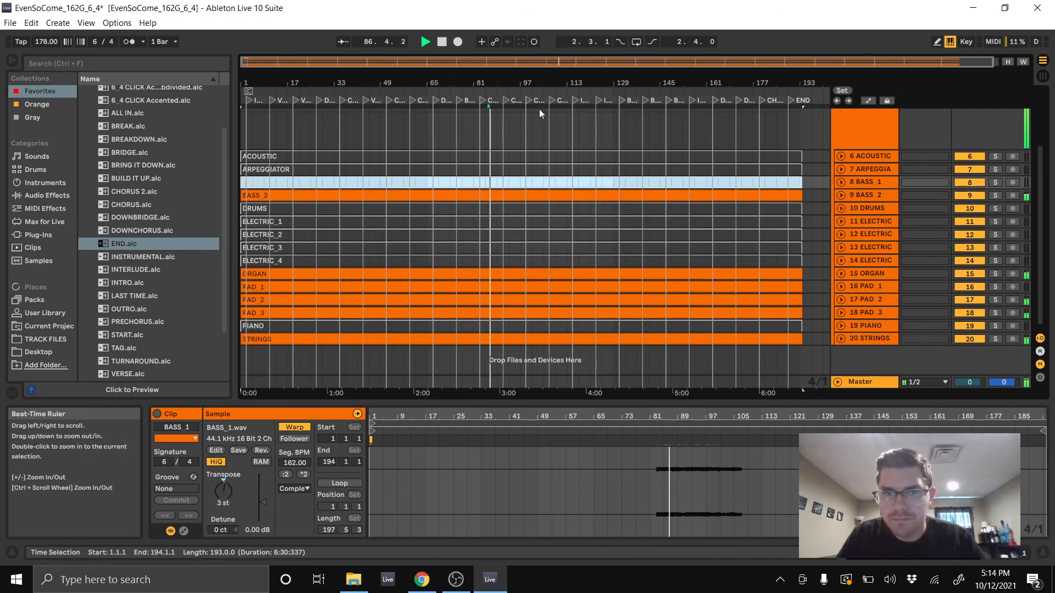
scroll(330, 285, up, 3)
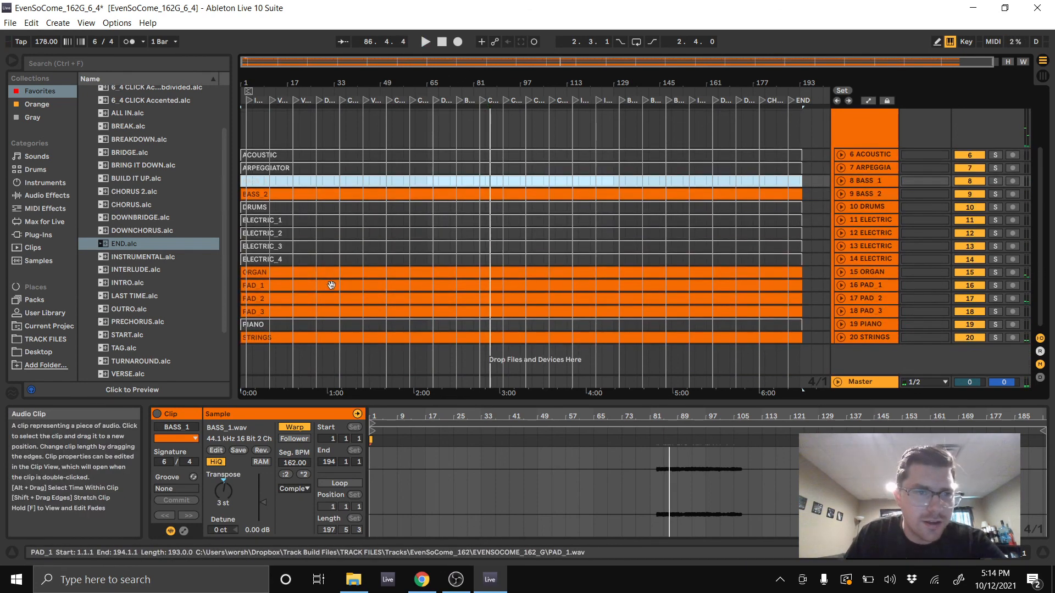
click(837, 165)
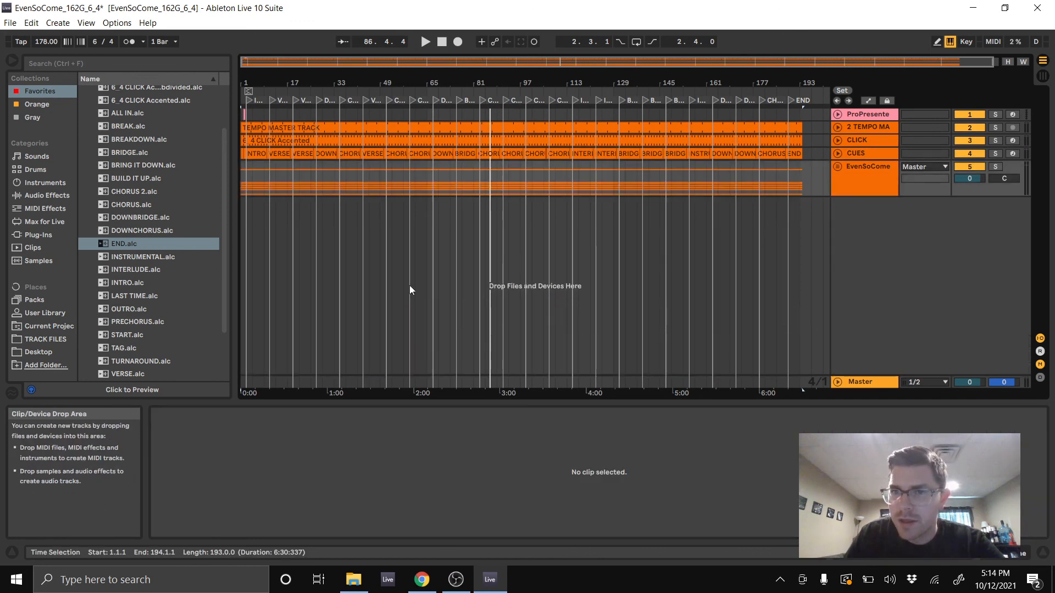
- Save the Live Set as a new copy named EvenSoCome_162Bb_6_4 in the DefaultArrangement folder
click(10, 22)
click(69, 142)
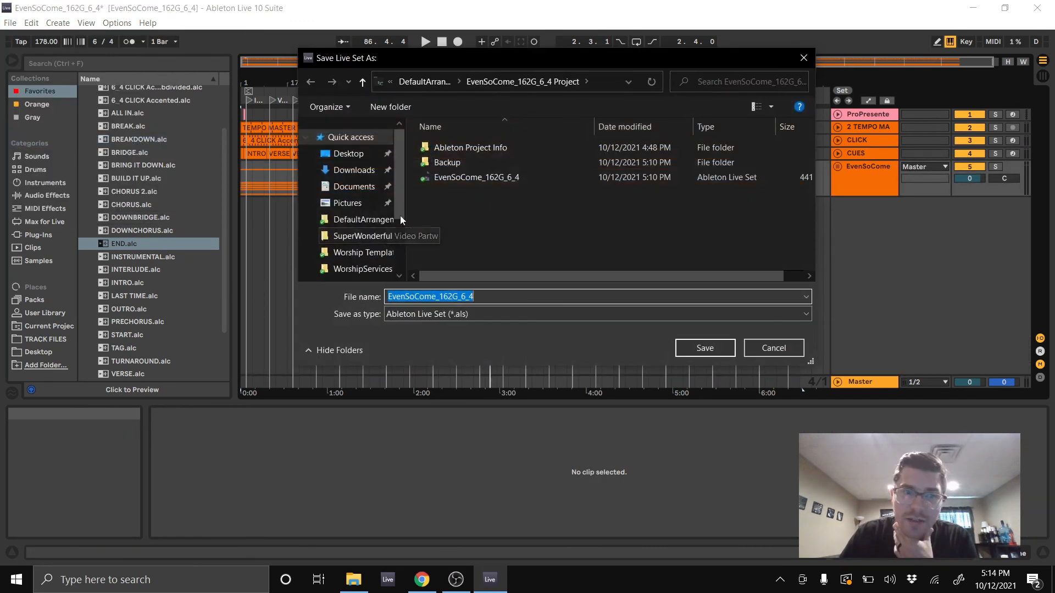
click(416, 83)
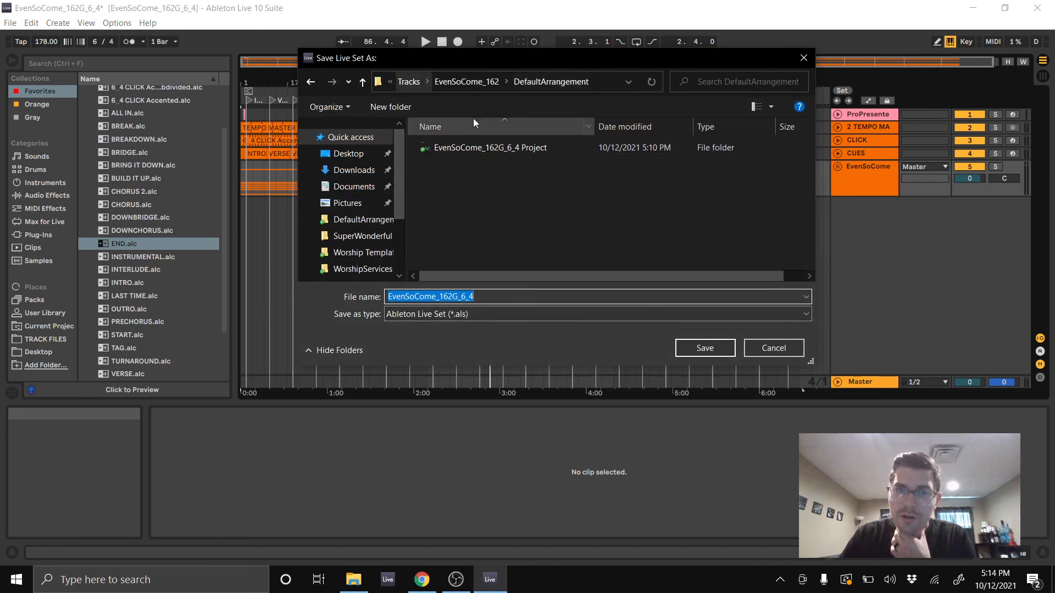
click(453, 297)
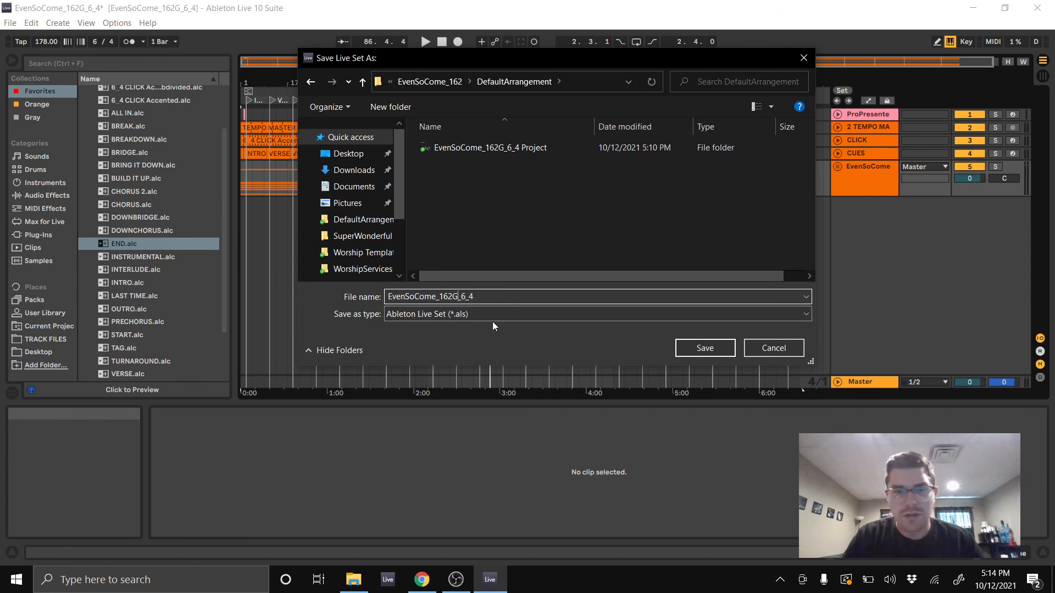
key(BackSpace)
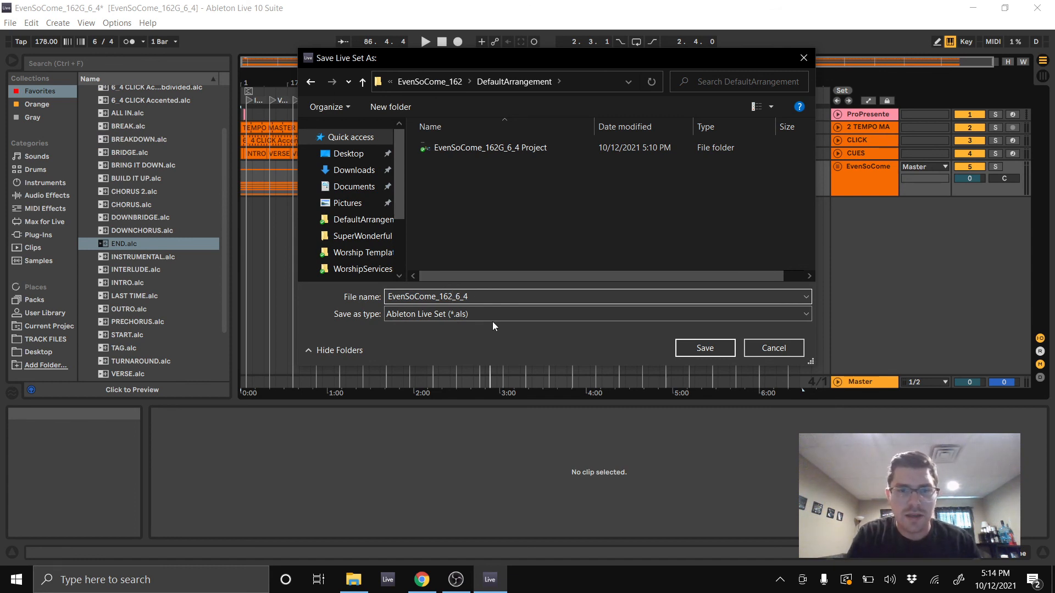
text(Bb)
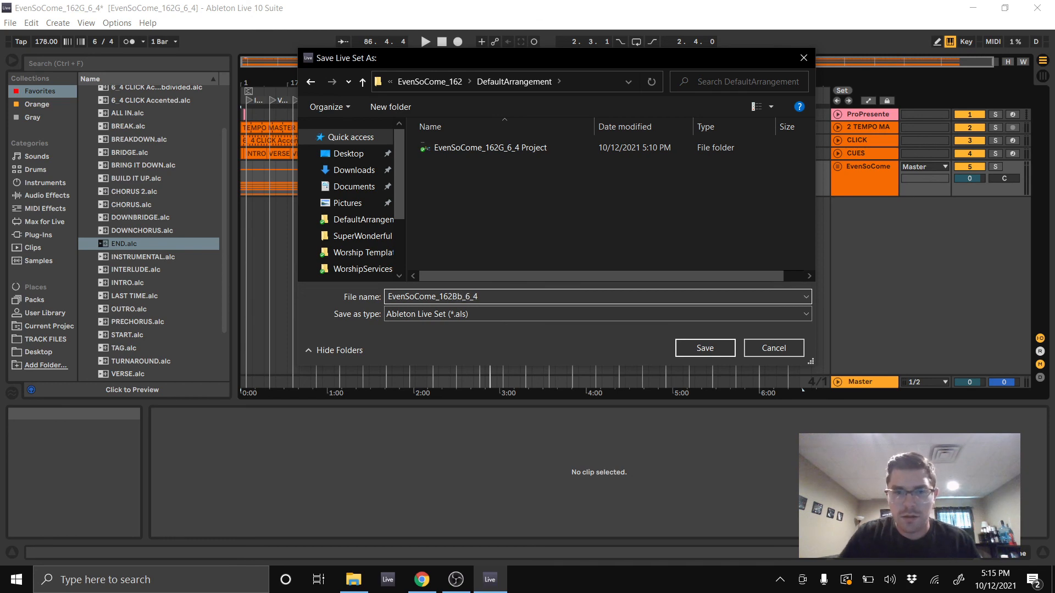
click(704, 348)
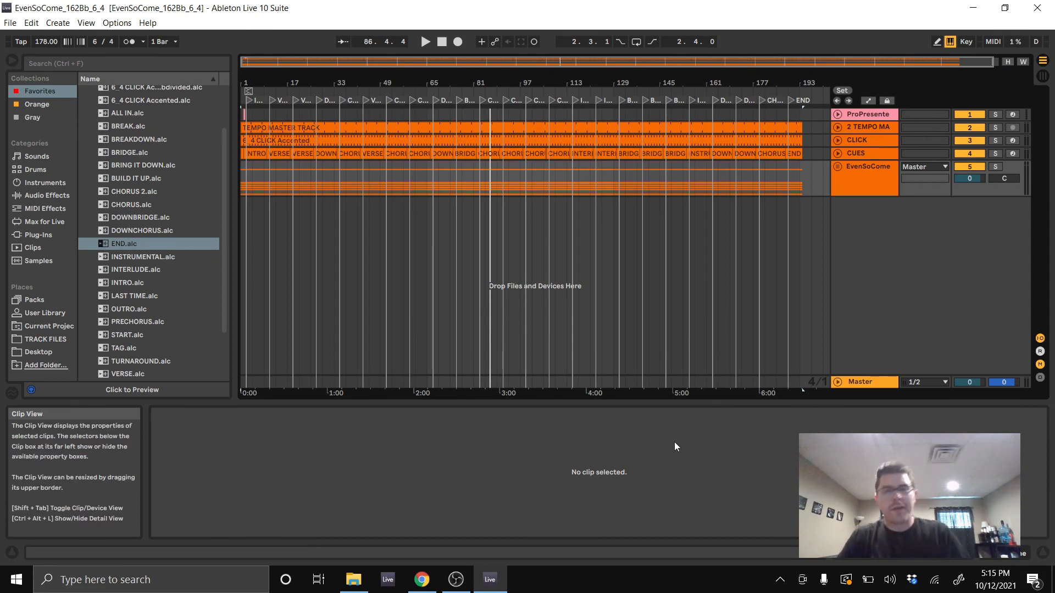
click(456, 579)
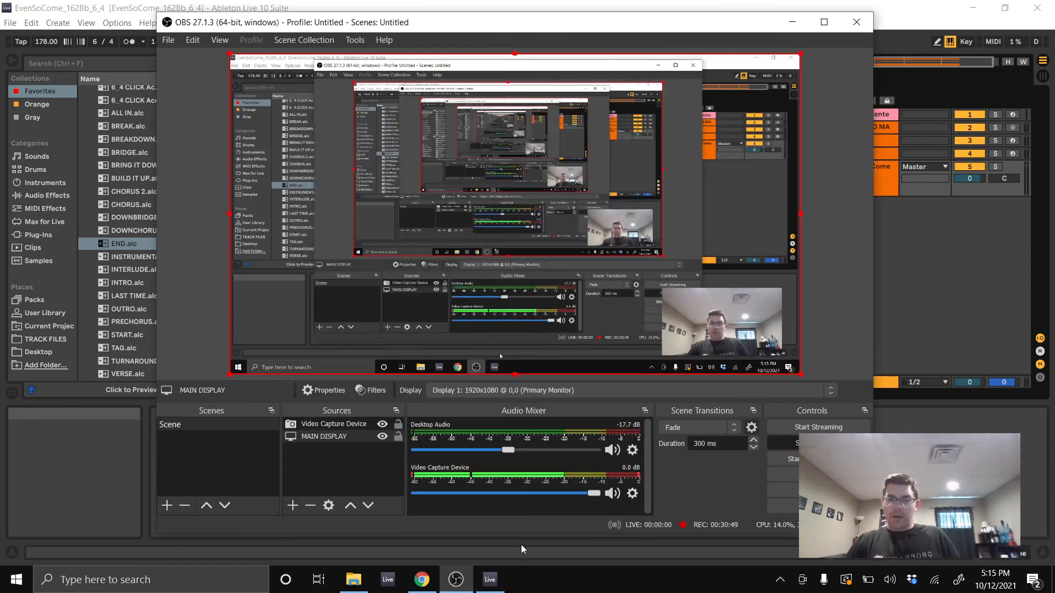